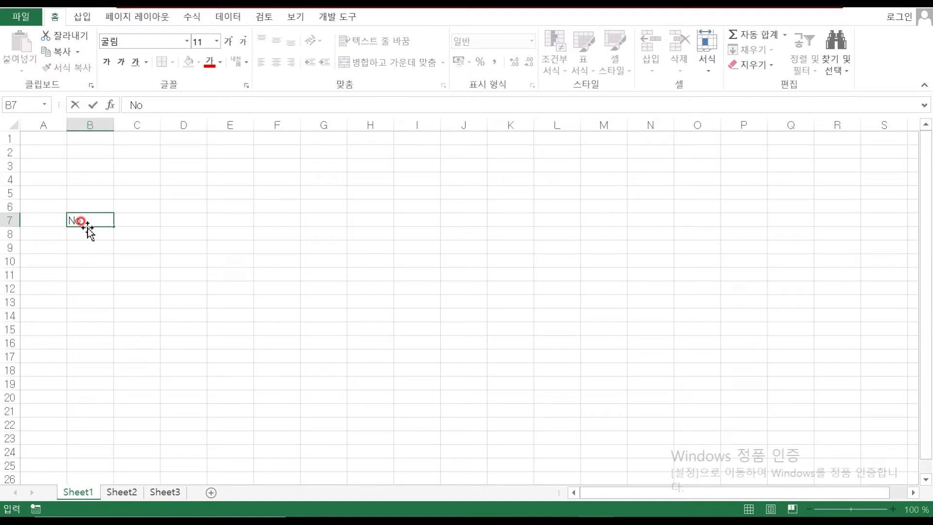
Step: Number cells B8 to B12 from 1 to 5 below the No header by entering 1 and 2 and filling the series down
key("Return")
type("1")
key("Return")
type("2")
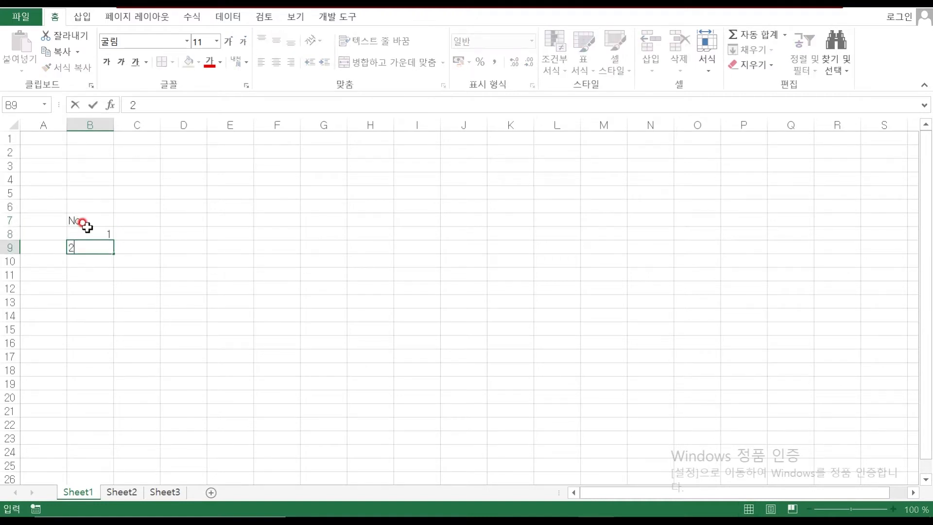
key("Return")
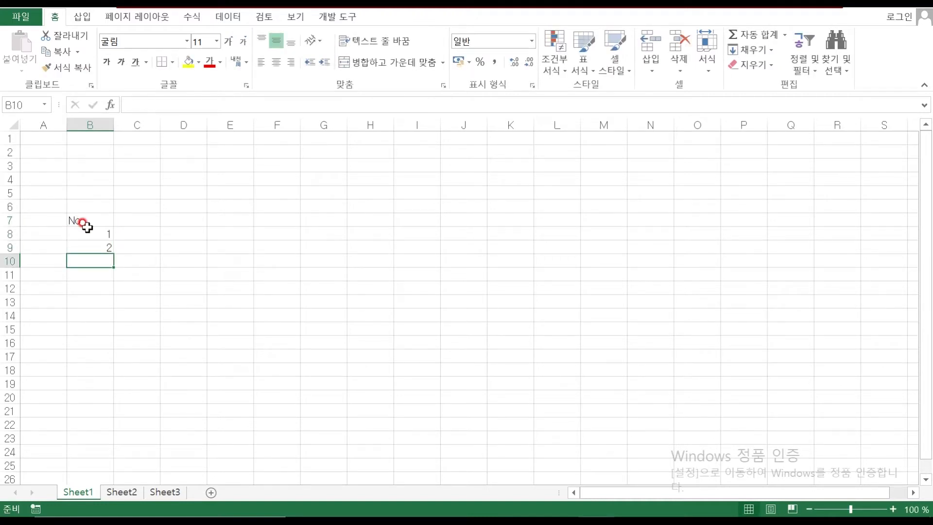
left_click_drag(92, 235, 92, 245)
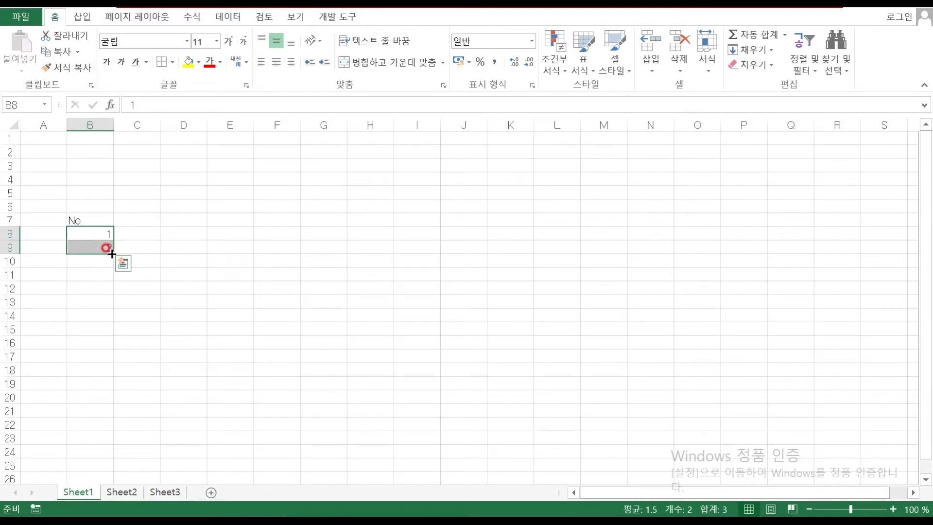
left_click_drag(111, 253, 111, 253)
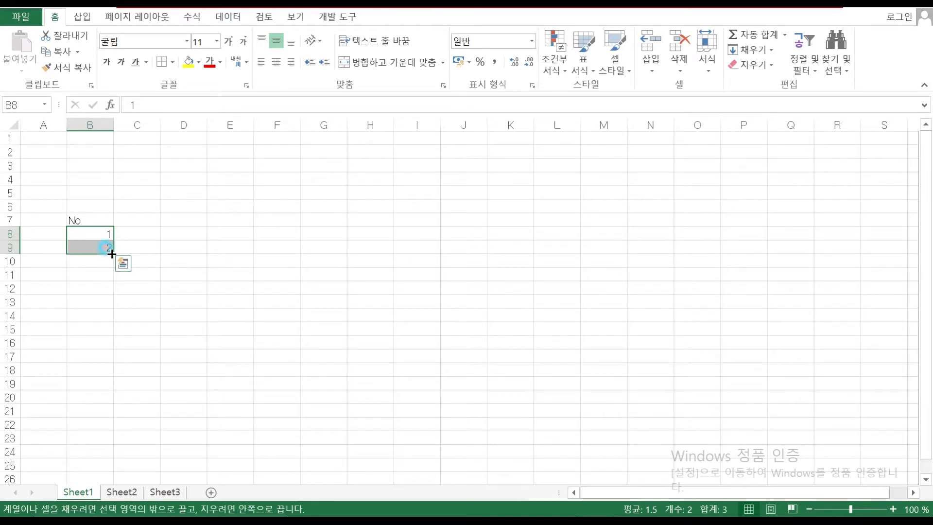
left_click_drag(111, 253, 115, 291)
Step: Select C7:M7 for the header row and enter 회원 and 번호 on two lines in C7
left_click(138, 220)
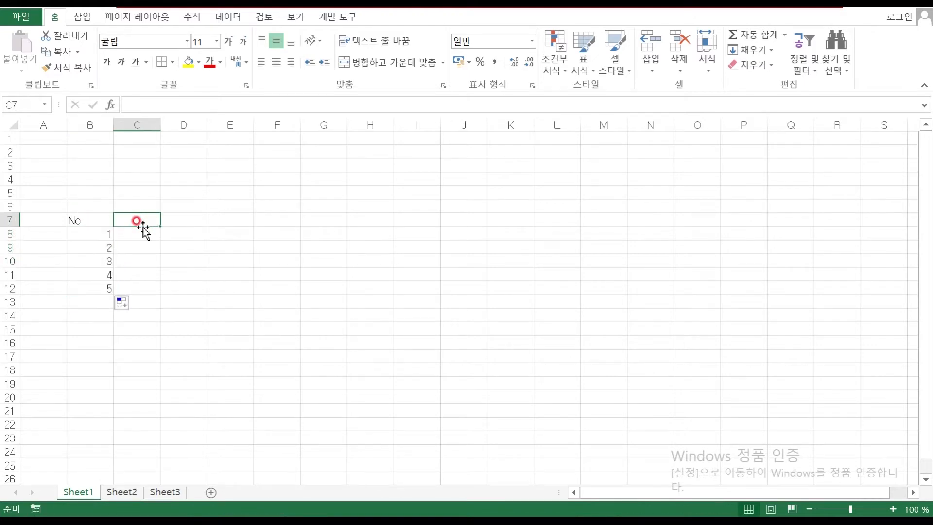
left_click(892, 509)
left_click(892, 509)
left_click(892, 509)
left_click(892, 509)
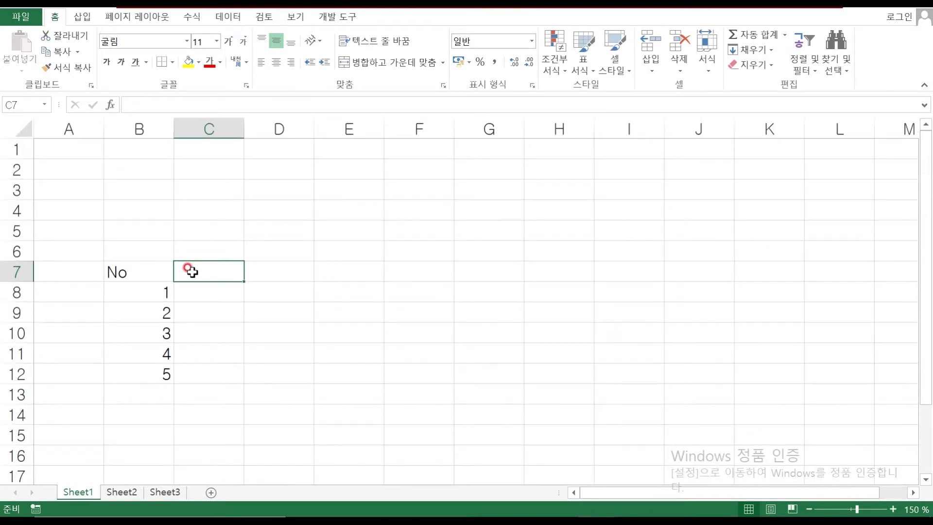
left_click_drag(192, 270, 891, 268)
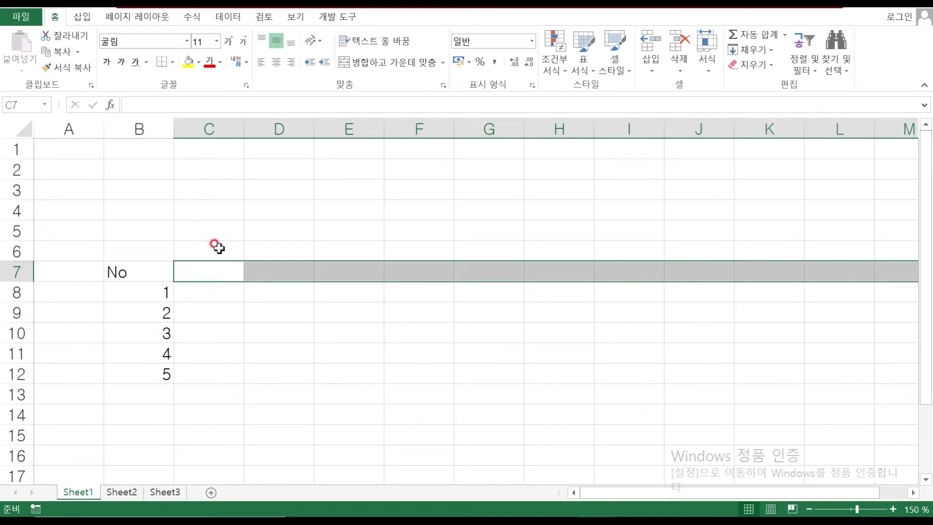
type("gh")
key("BackSpace")
key("BackSpace")
type("회우")
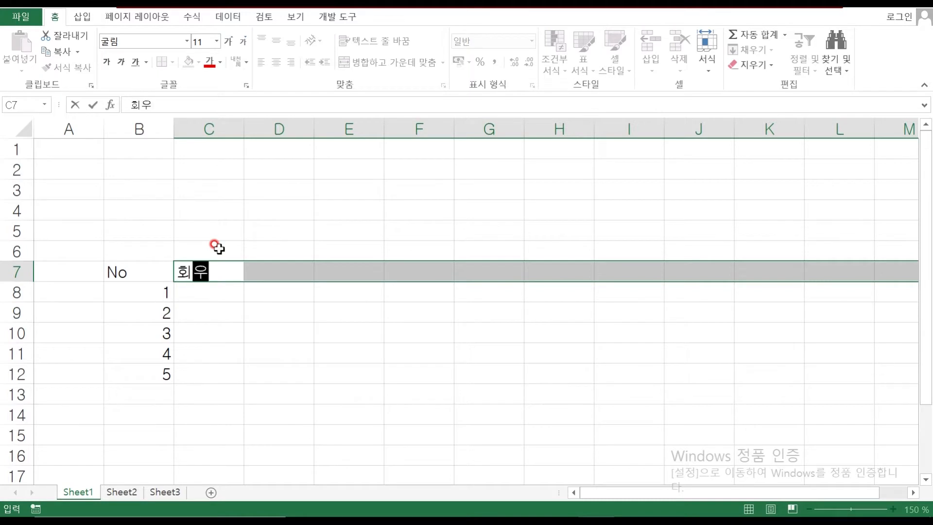
key("Return")
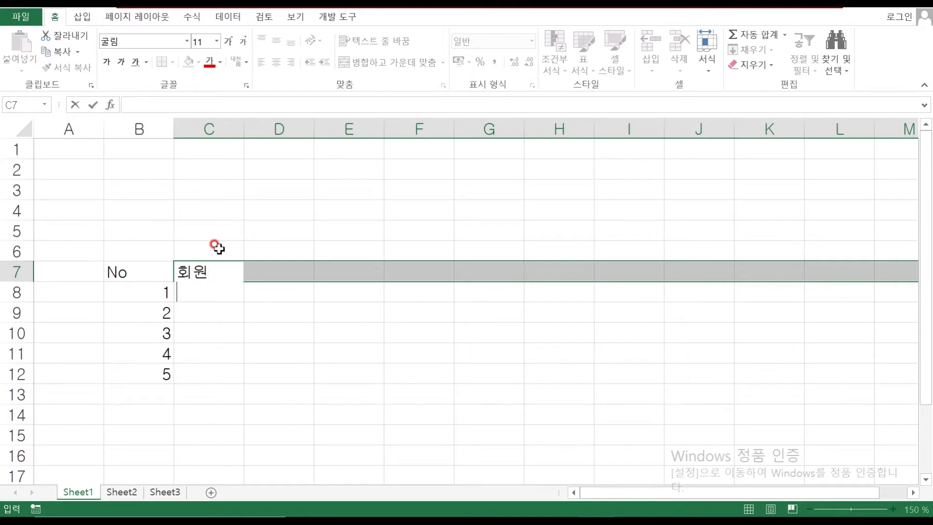
type("번호")
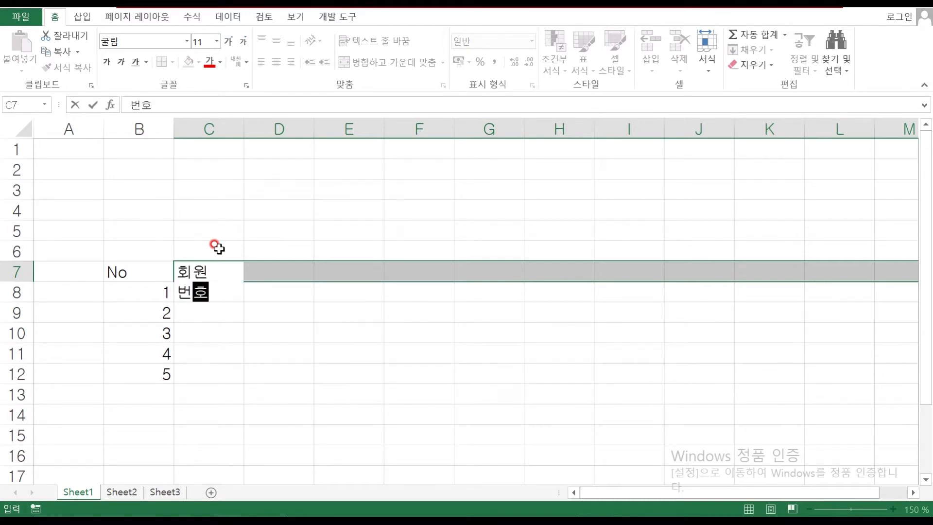
key("Tab")
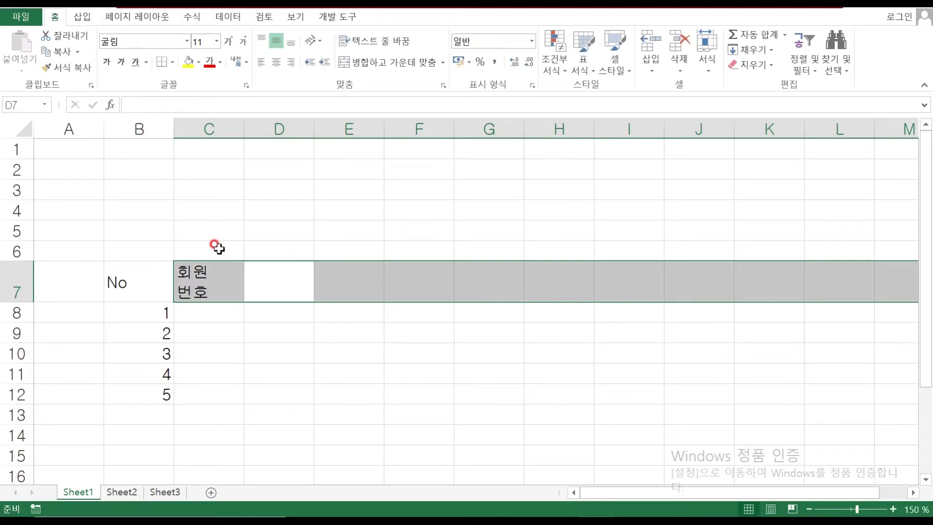
Step: Enter the headers 이름, 필기, 실기, 총점, 판정, 그리고 and 또는 in cells D7 through J7
type("이름")
key("Tab")
type("필기")
key("Tab")
type("실기")
key("Tab")
type("총점")
key("Tab")
type("파ㄴ정")
key("Tab")
type("그리고")
key("Tab")
type("또는")
key("Tab")
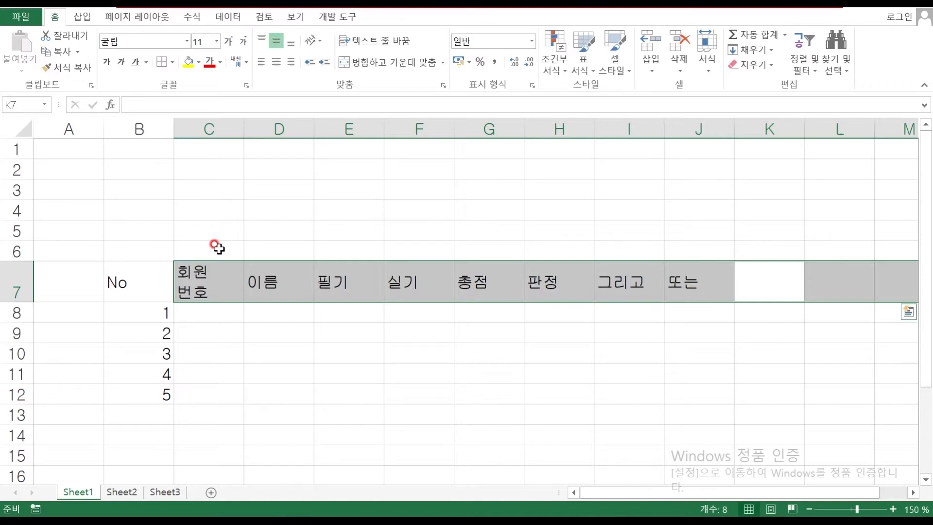
Step: Enter the two-line headers 왼쪽 / 문자 in K7 and 오른쪽 / 문자 in L7
type("왼쪽")
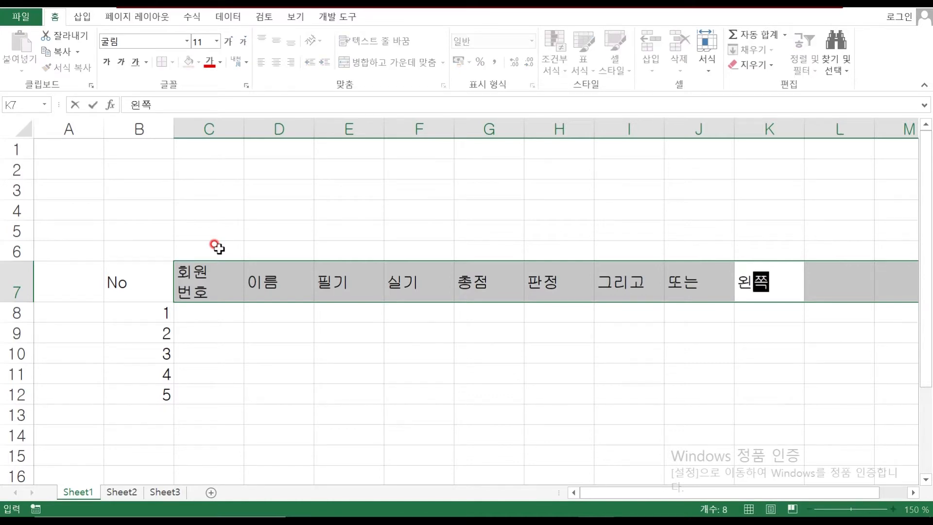
key("alt+Return")
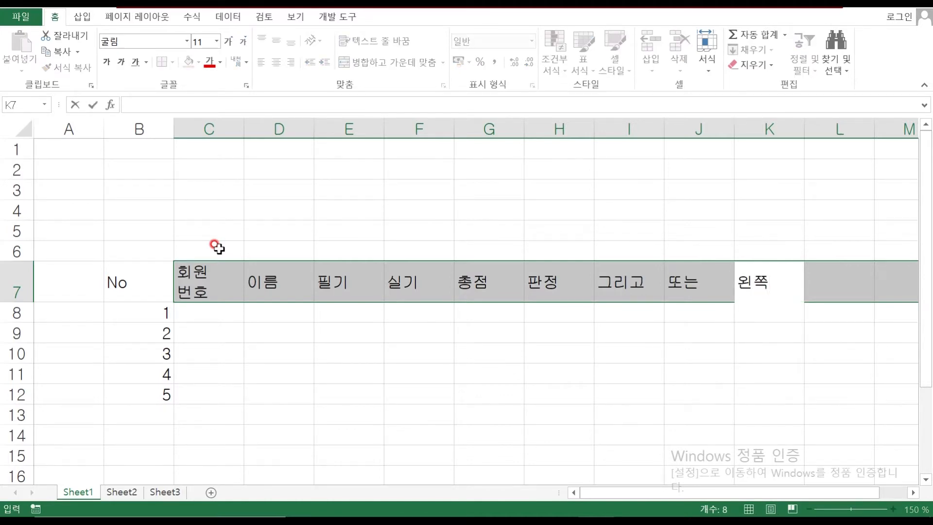
type("문자")
key("Tab")
type("오른ㅉ")
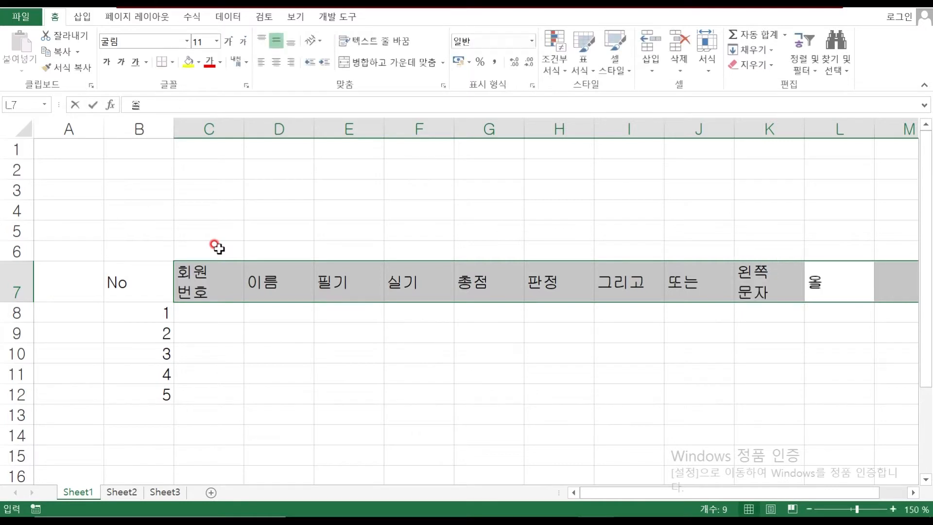
type("쪽")
key("alt+Return")
type("문자")
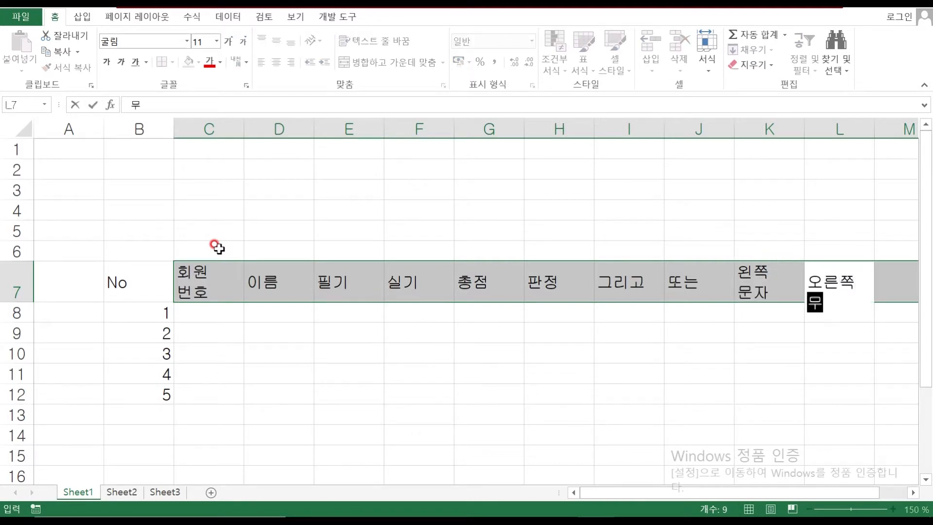
key("Tab")
Step: Enter the header 중간 with 문자열 on a second line in cell M7
type("중간")
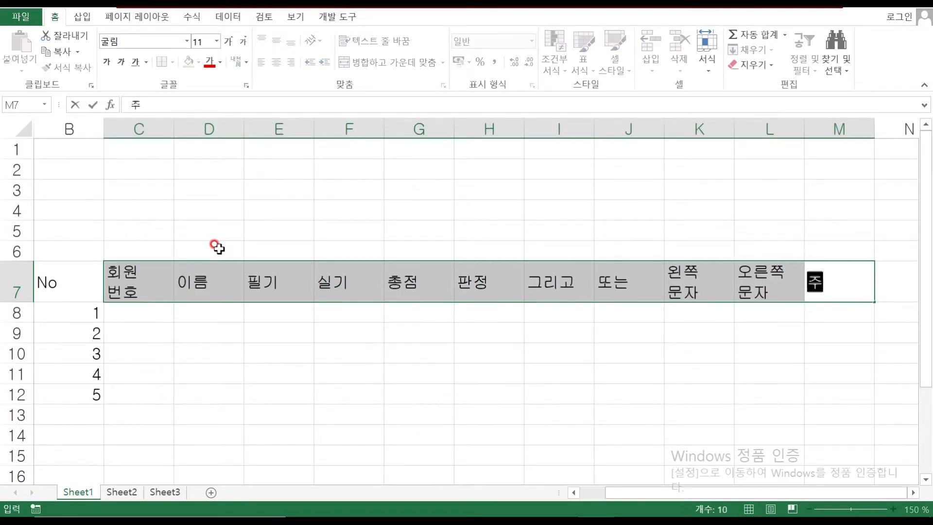
type("문장")
key("BackSpace")
key("BackSpace")
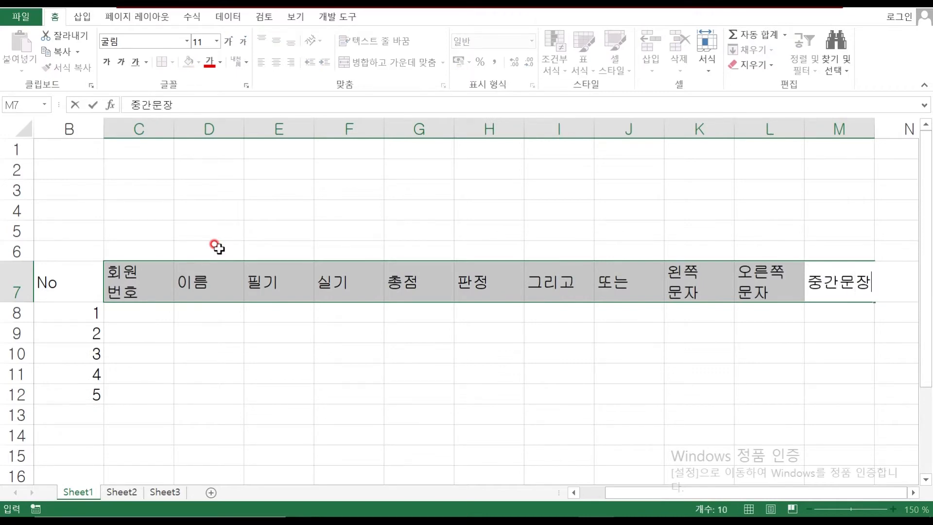
type("자여")
key("BackSpace")
key("BackSpace")
key("BackSpace")
key("BackSpace")
key("BackSpace")
key("alt+Return")
key("BackSpace")
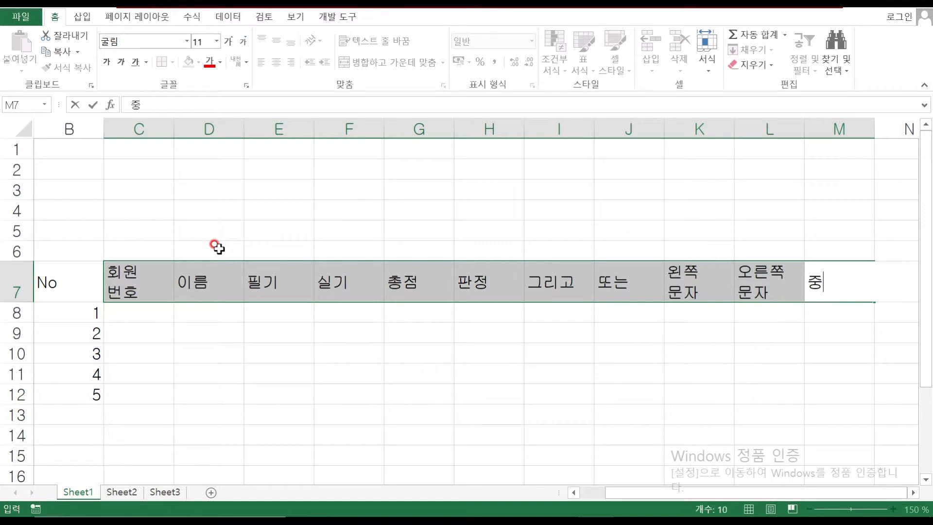
type("간")
key("alt+Return")
type("문자열")
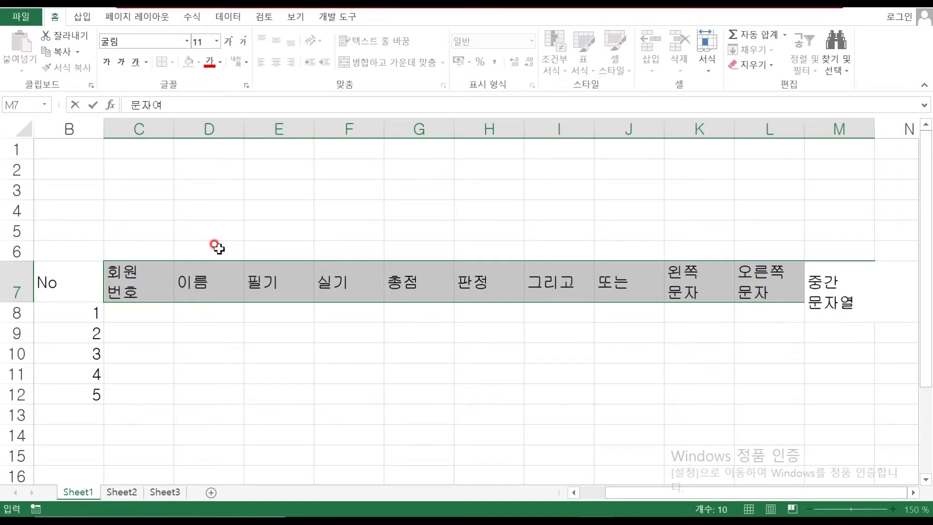
key("Return")
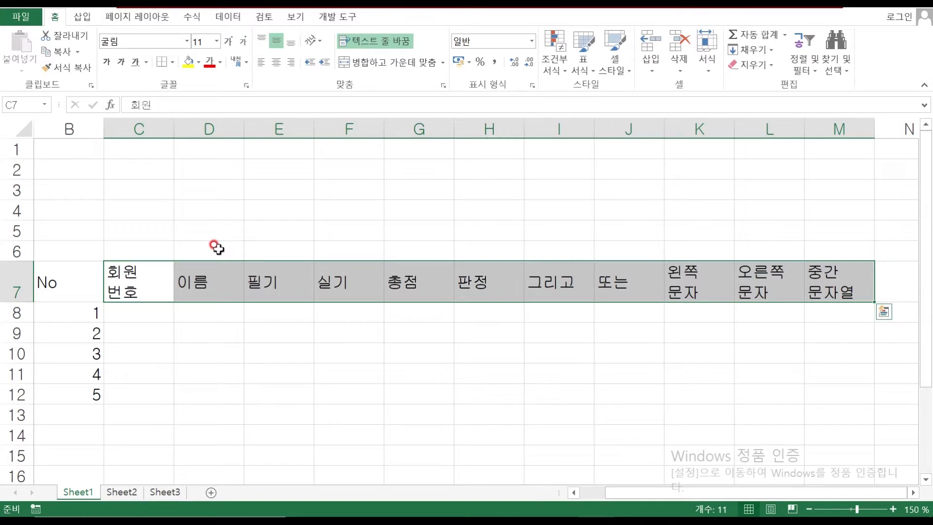
Step: Select N7:S7 to continue the header row and enter 모두 and 소문자 on two lines in N7
left_click(366, 394)
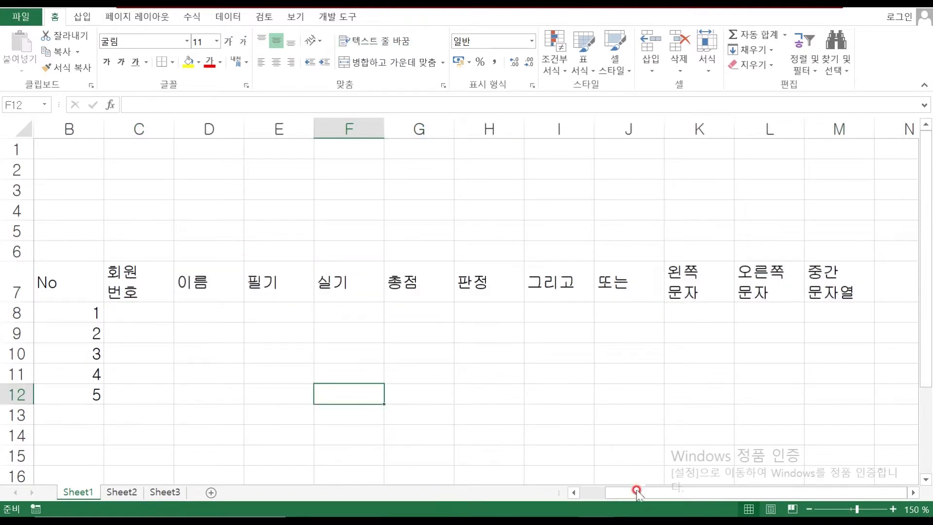
left_click_drag(688, 492, 687, 485)
left_click(834, 265)
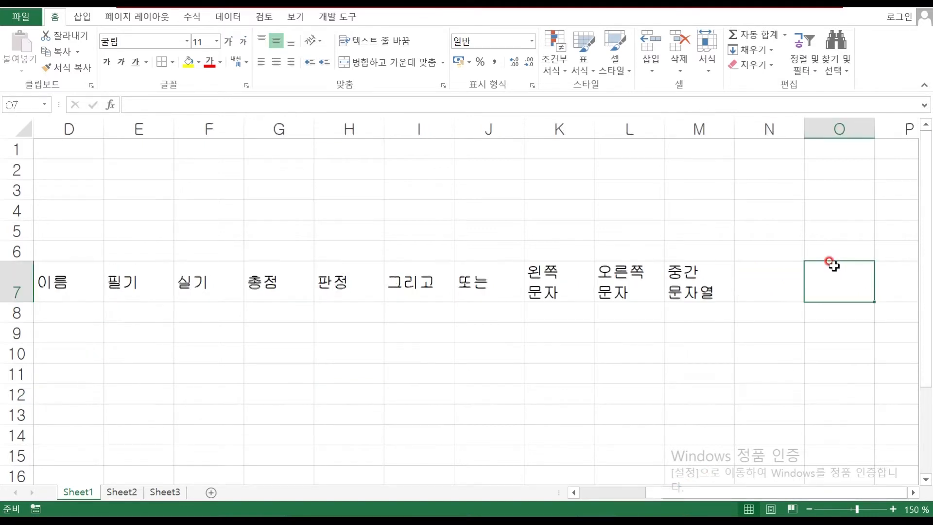
key("Right")
key("Right")
key("Right")
key("Right")
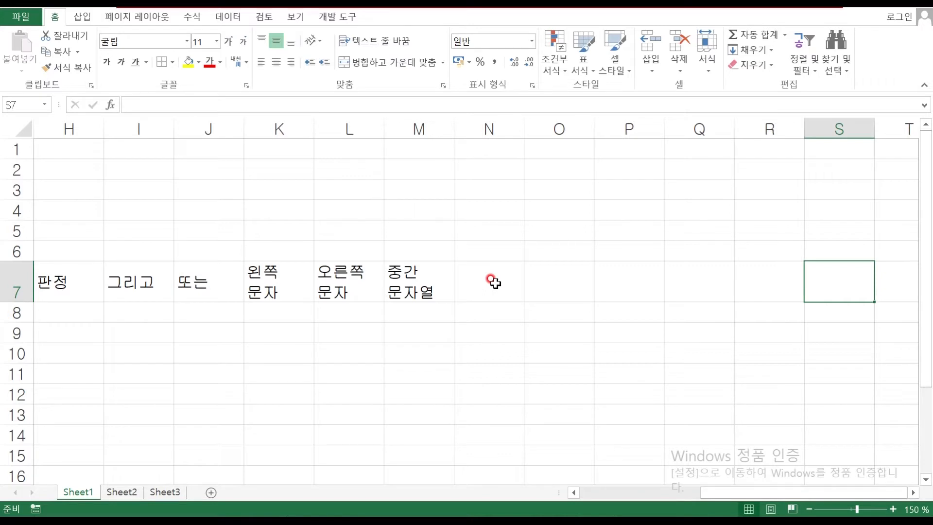
left_click_drag(493, 281, 823, 294)
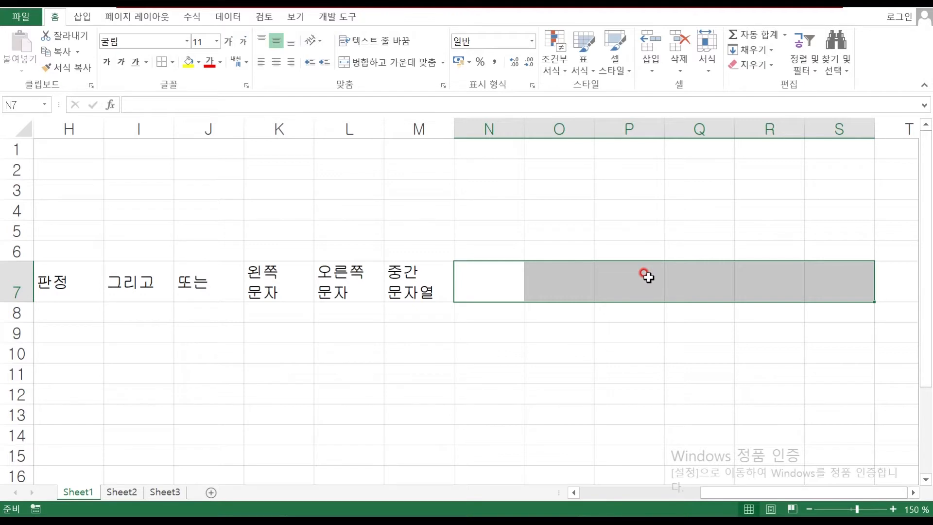
type("모두")
key("alt+Return")
type("소문자")
key("Return")
Step: Enter the header 모두 with 대문자 on a second line in cell O7
type("모두")
key("alt+Return")
type("대문자")
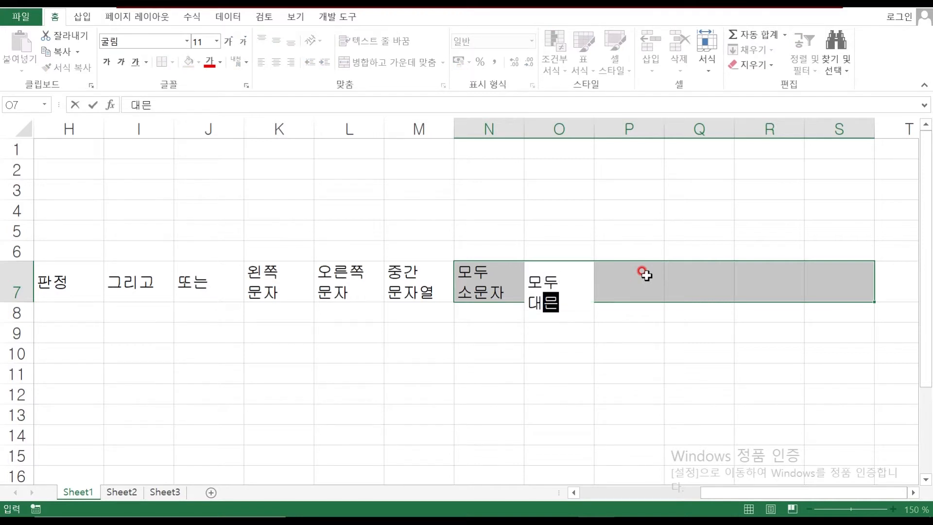
key("BackSpace")
key("BackSpace")
type("문자")
key("Return")
Step: Enter the header 첫글자 with 대문자 on a second line in cell P7
type("첫글자")
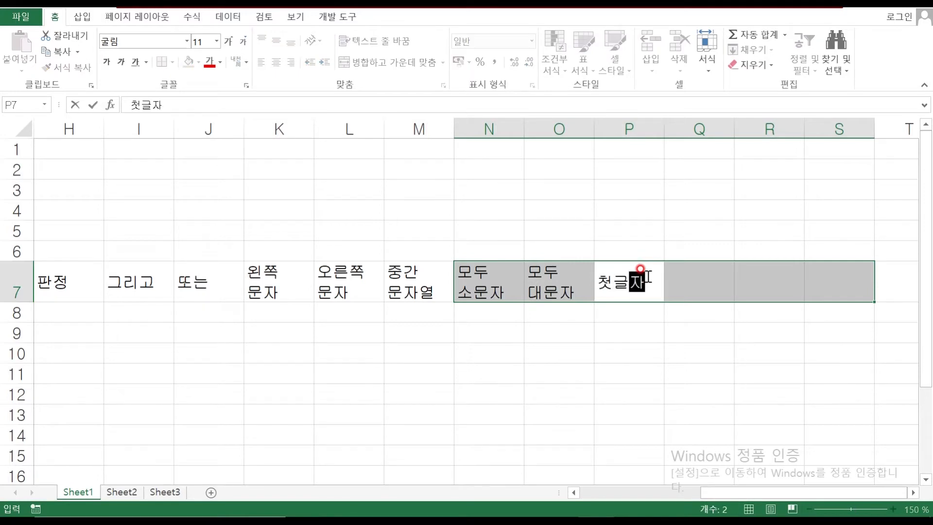
key("alt+Return")
type("대문자")
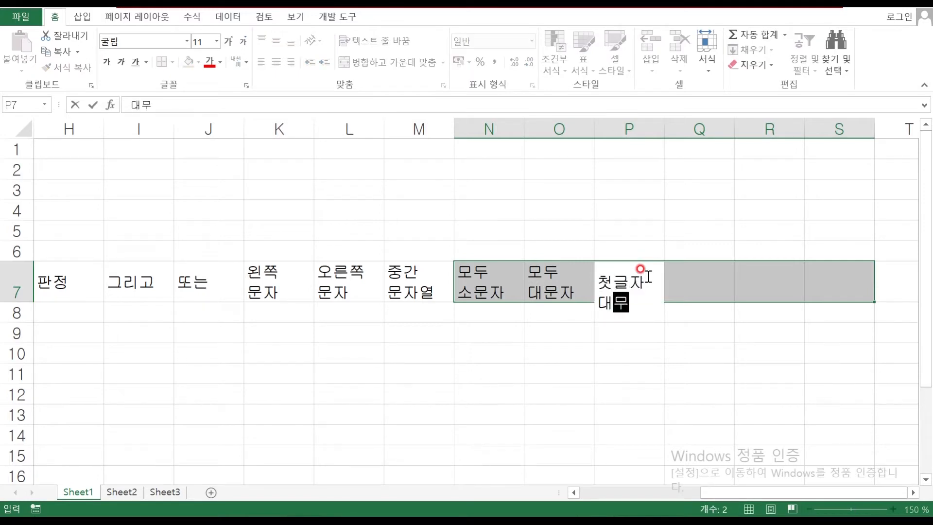
key("Return")
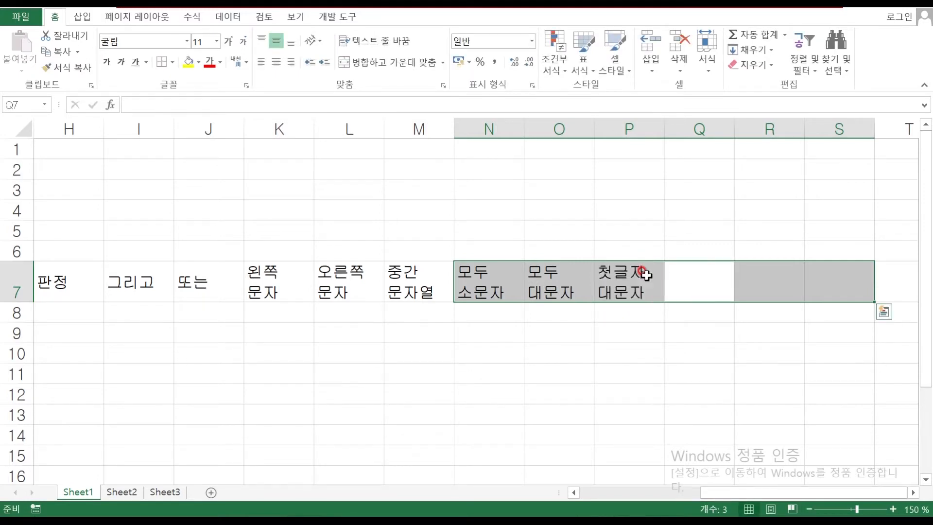
Step: Enter the header 둘다80이상 in Q7, with a line break placed after 둘다
type("둘다80이")
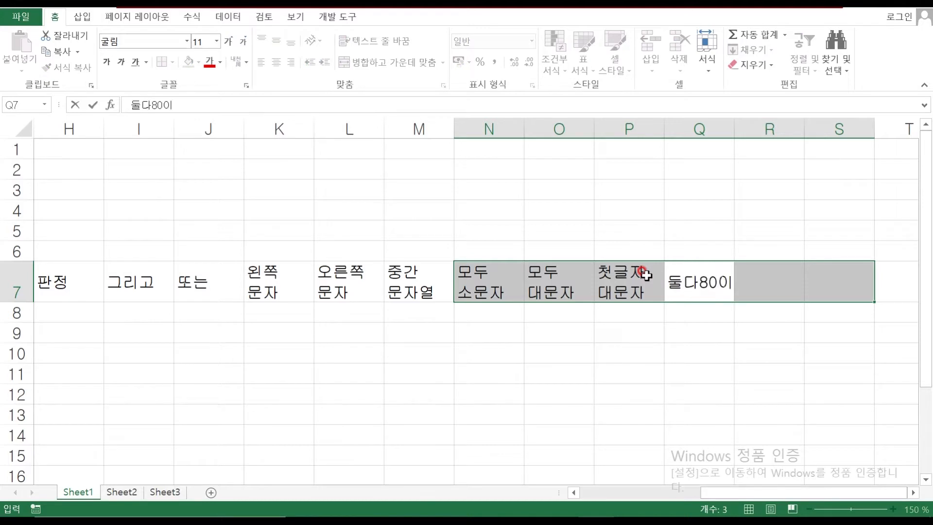
type("상")
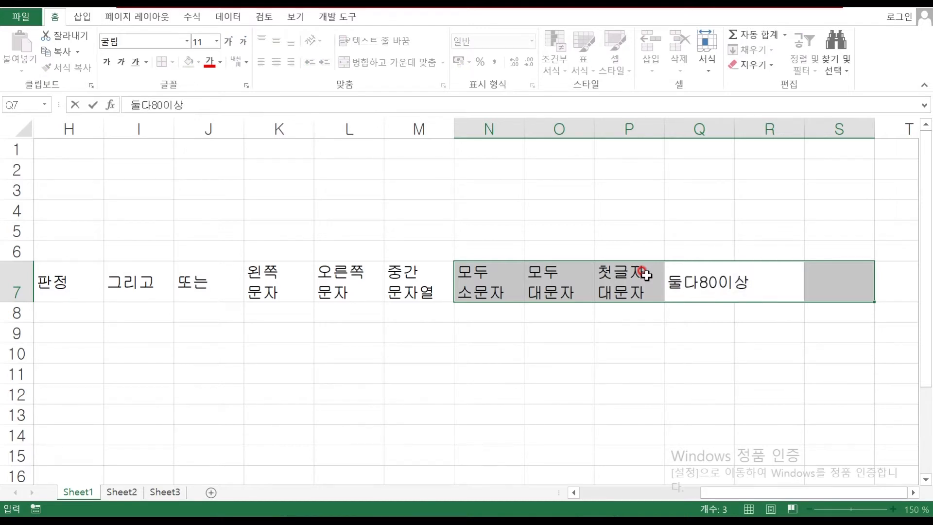
left_click(696, 272)
key("alt+Return")
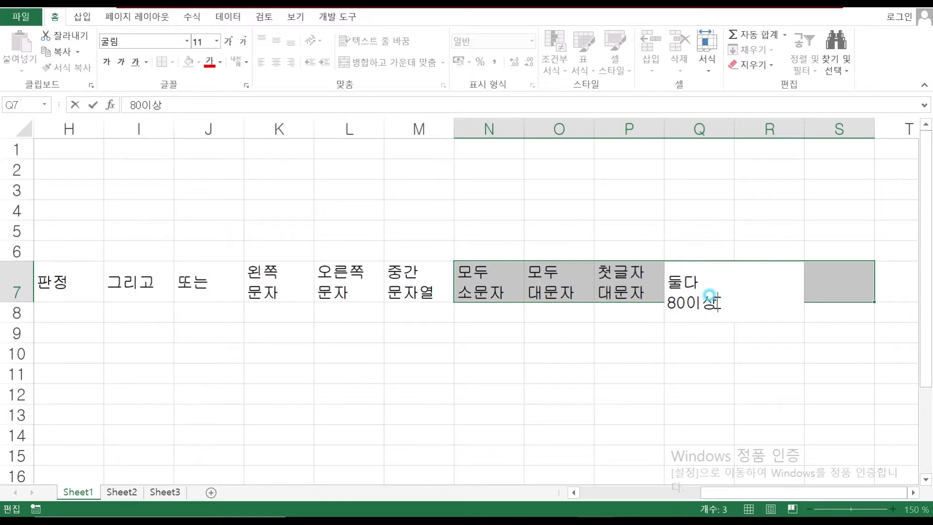
key("Return")
Step: Enter the header 1,2위만 with 합격출력 on a second line in cell R7
left_click(755, 284)
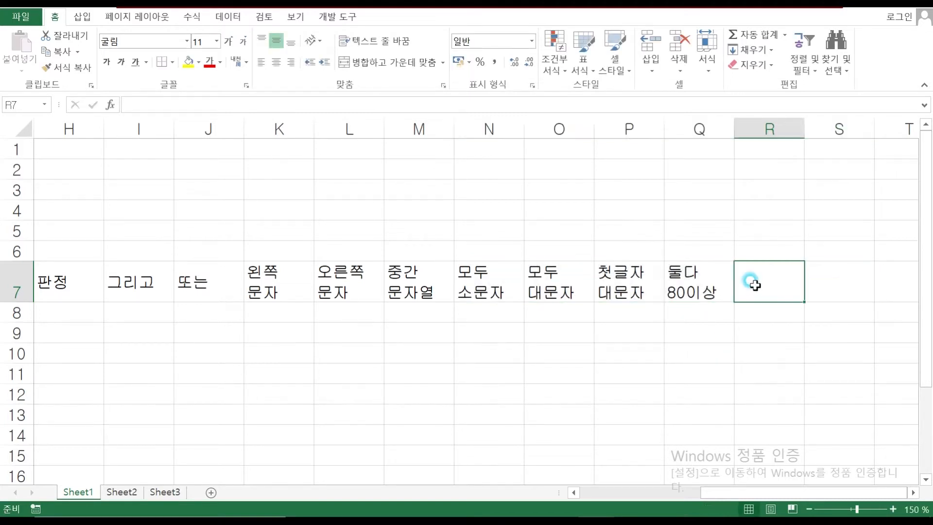
type("1")
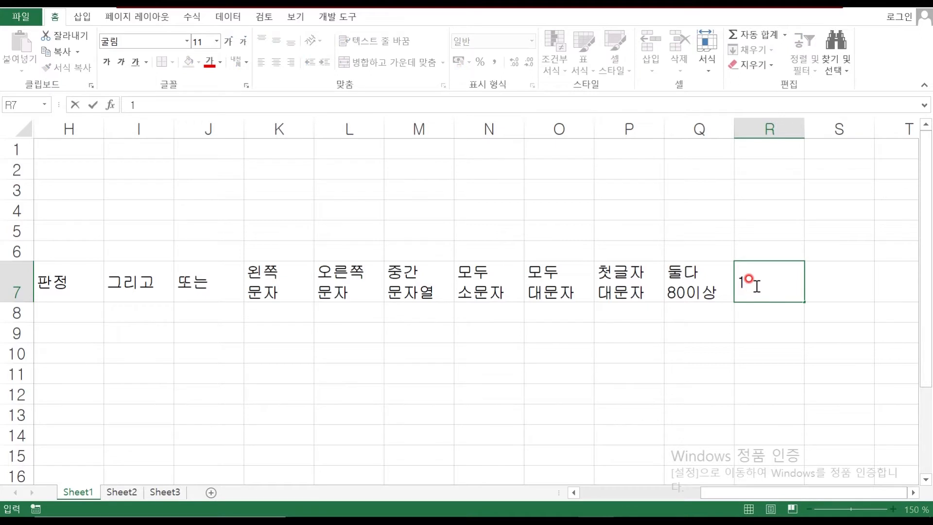
type(",2우마")
key("alt+Return")
type("합격출력")
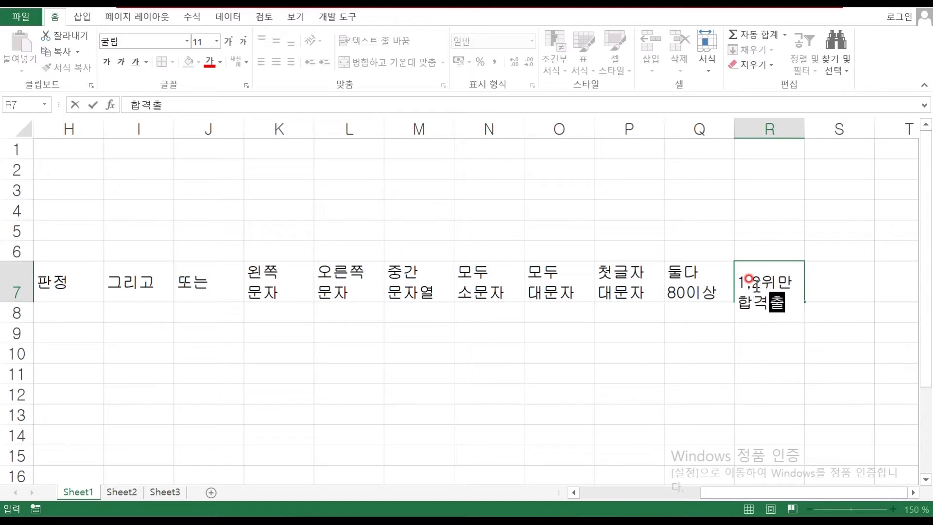
key("Return")
left_click(753, 283)
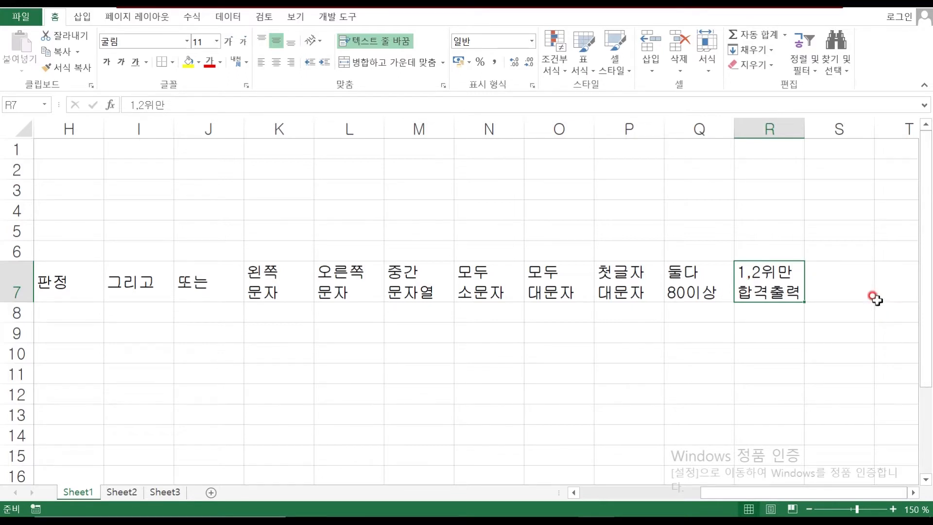
Step: Enter the header 성별판정 in S7, with a line break placed between 성별 and 판정
left_click(834, 286)
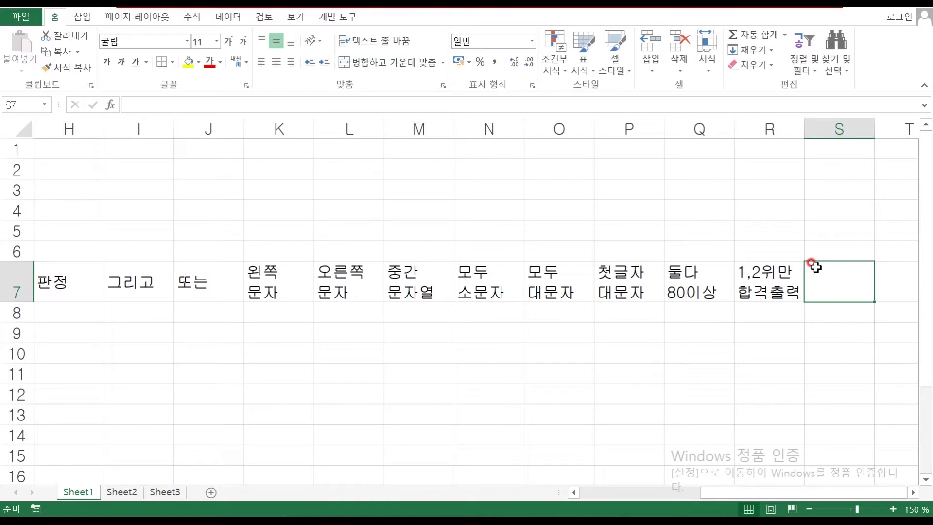
type("성별파")
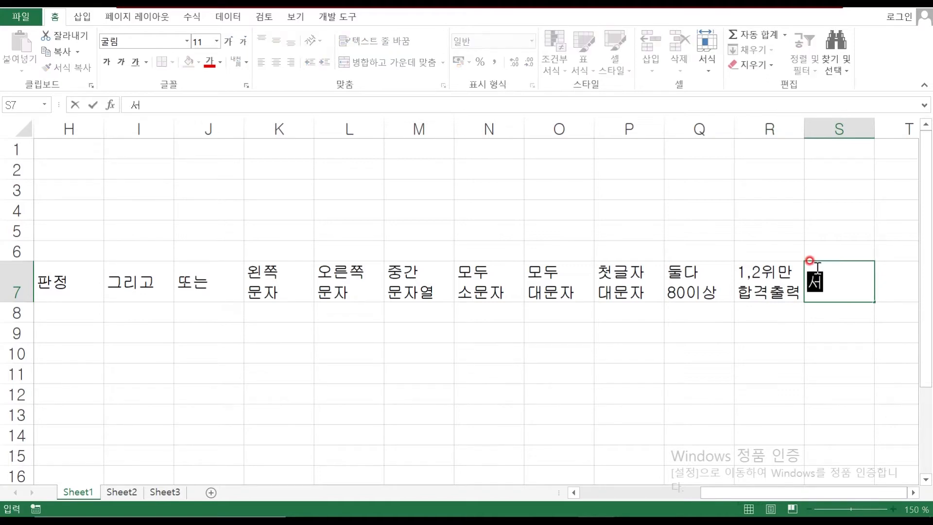
type("ㄴ정")
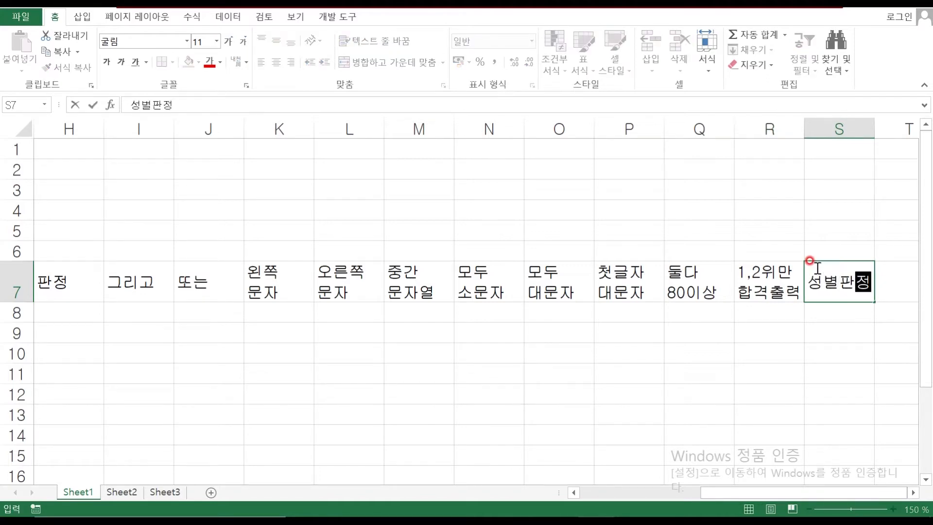
key("Return")
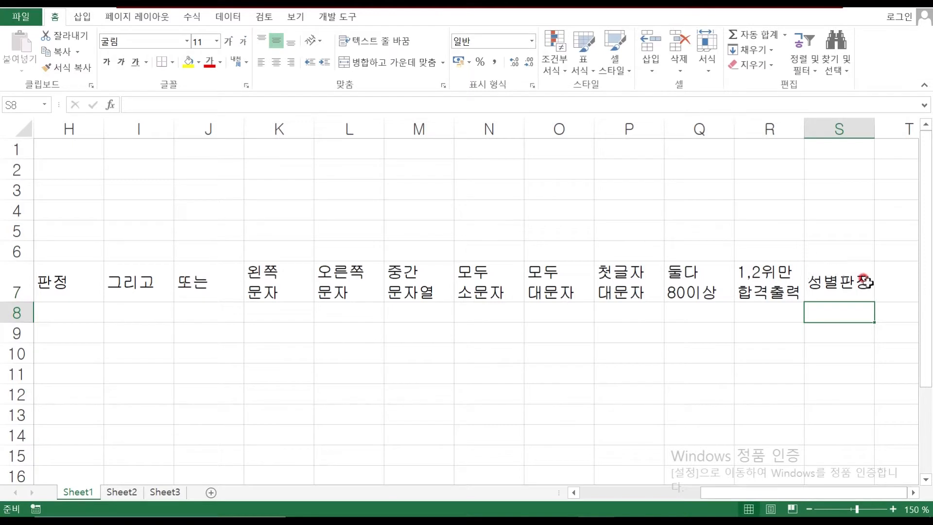
left_click(832, 274)
double_click(831, 273)
key("alt+Return")
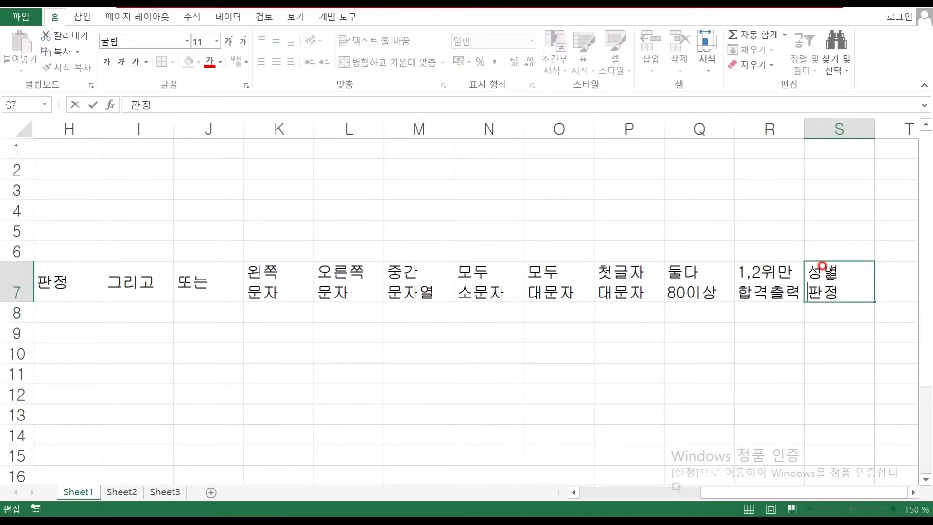
key("ctrl+Return")
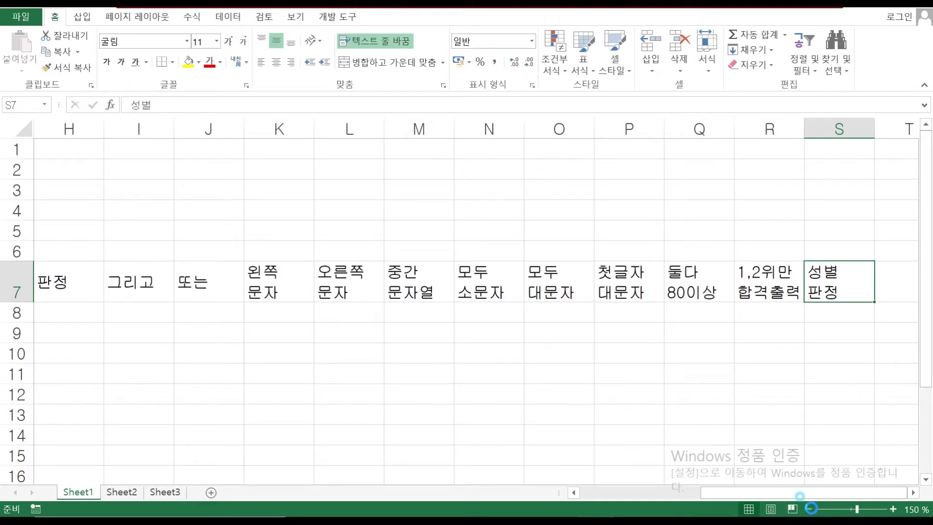
Step: Enter the member numbers for rows No 1 and 2 in cells C8 and C9
left_click(810, 509)
left_click(810, 509)
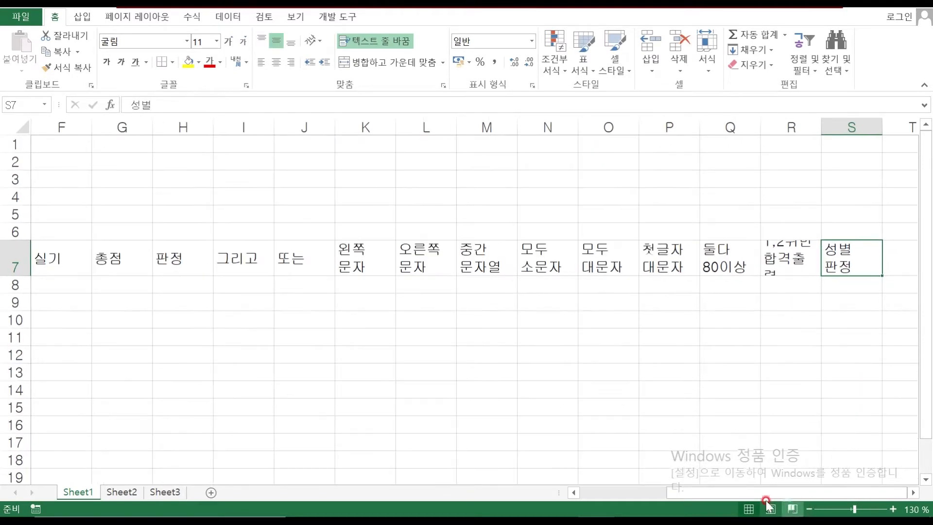
left_click_drag(649, 492, 604, 500)
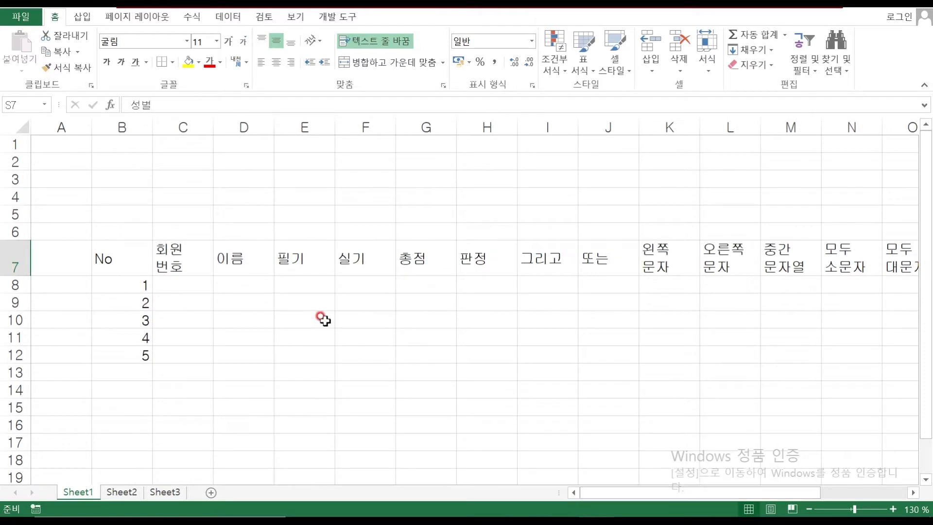
left_click(196, 284)
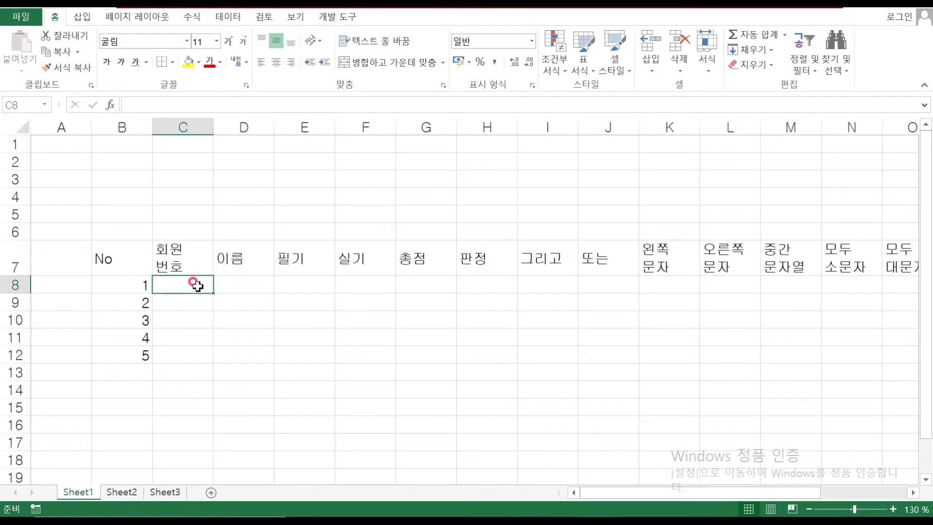
type("ㄴ")
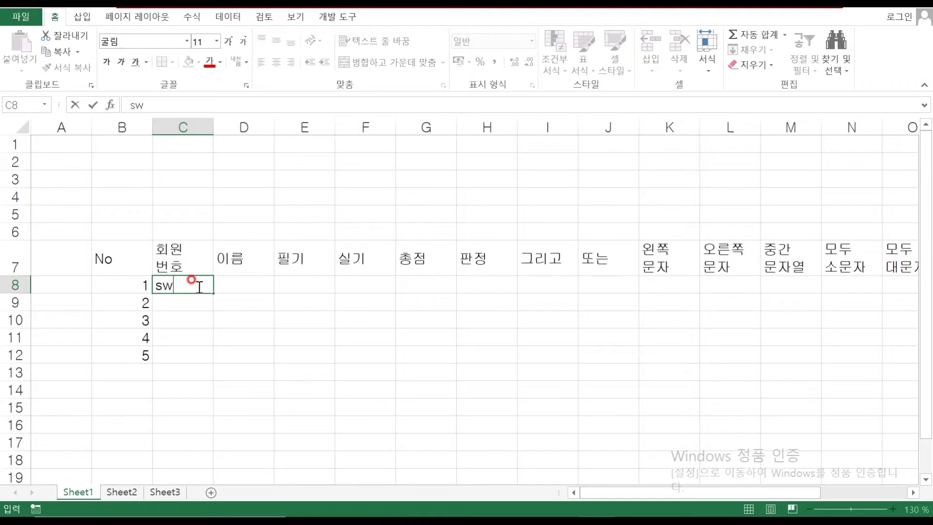
key("Return")
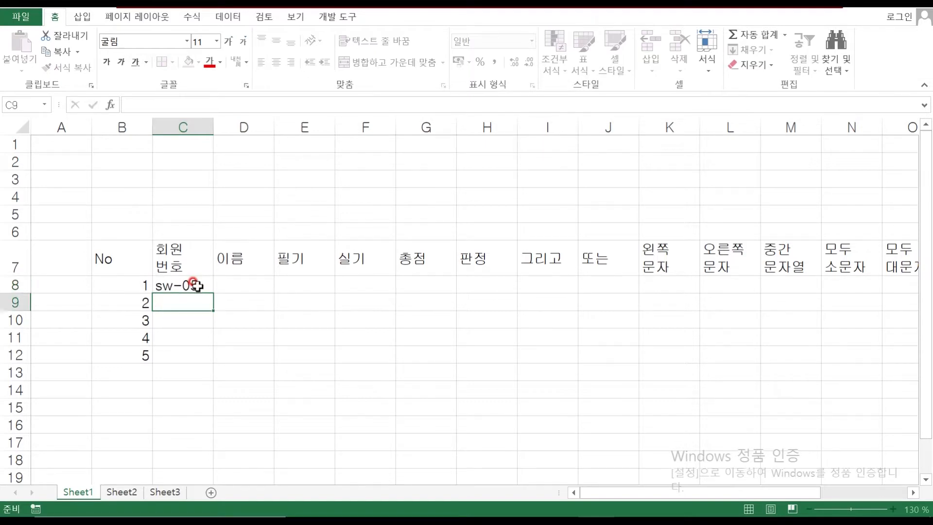
type("sm-")
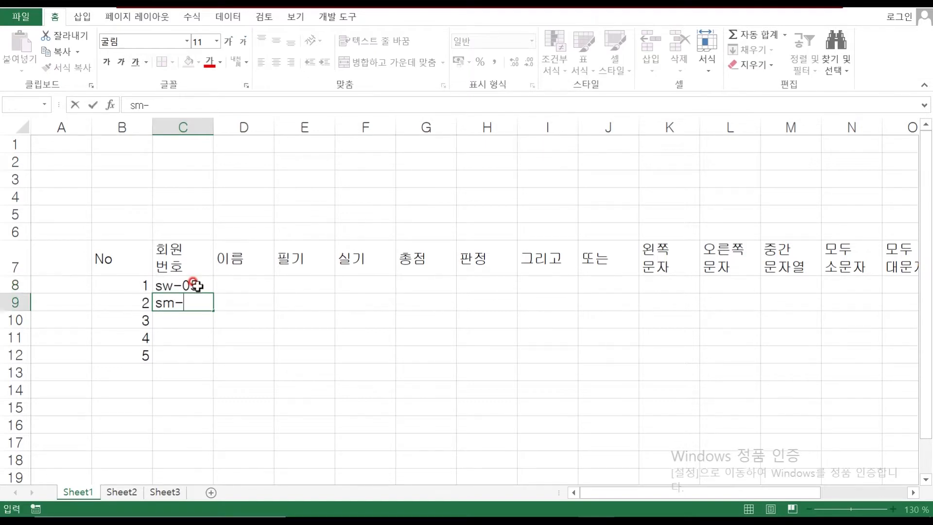
type("06")
key("Return")
Step: Fill in the member numbers for rows No 3 to 5 in cells C10:C12
type("fM")
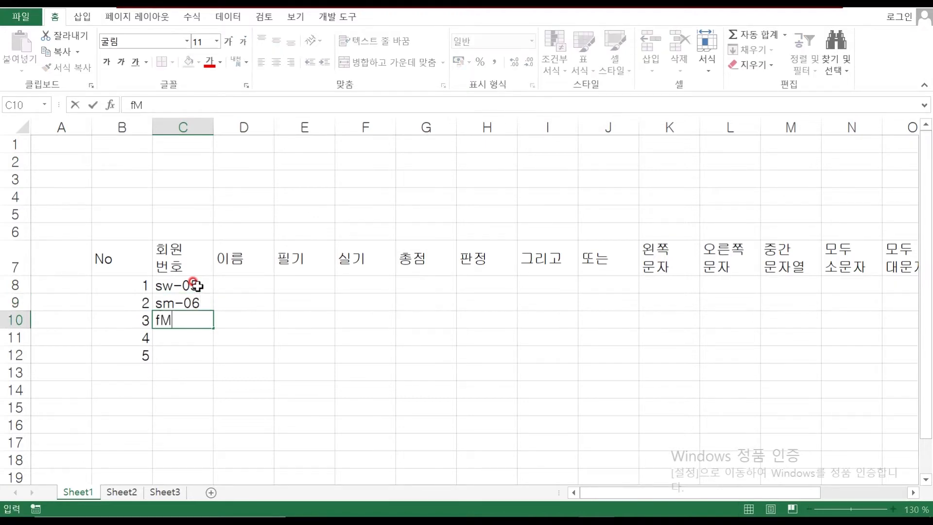
type("-07")
key("Return")
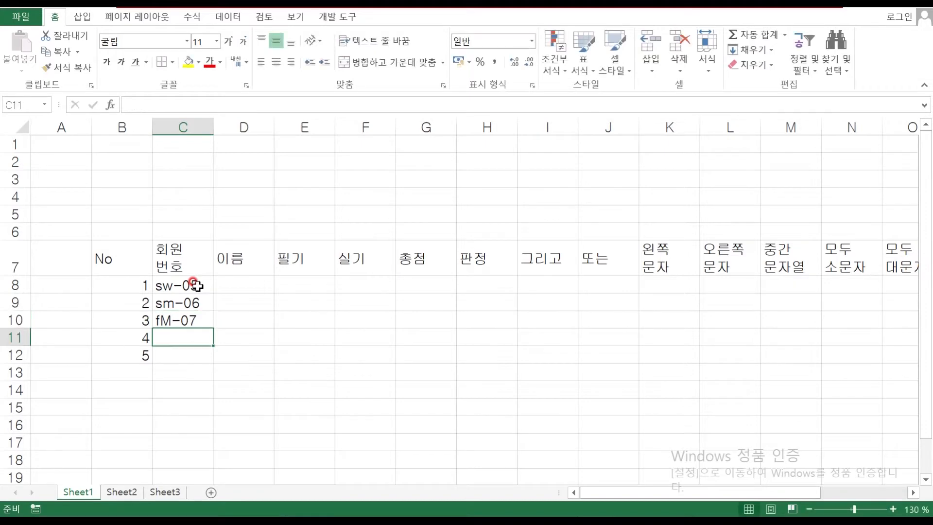
type("fW")
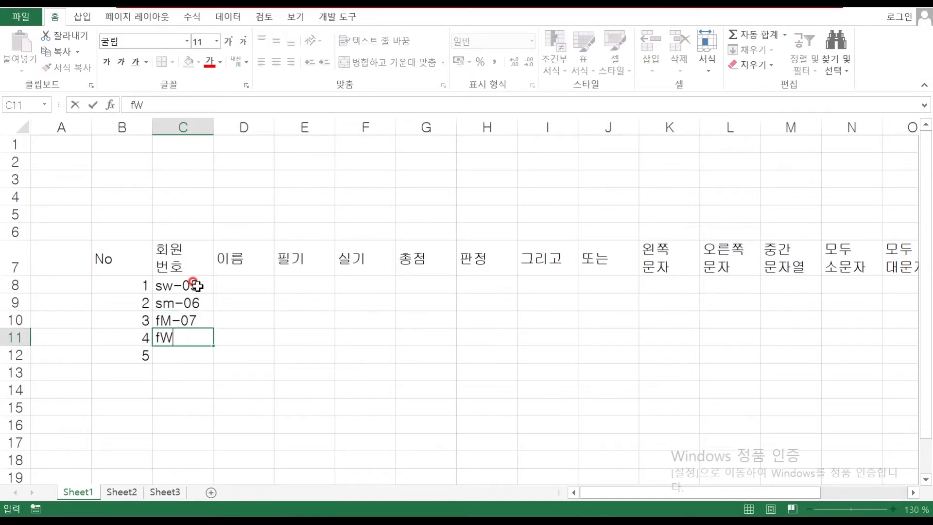
type("-08")
key("Return")
type("fW")
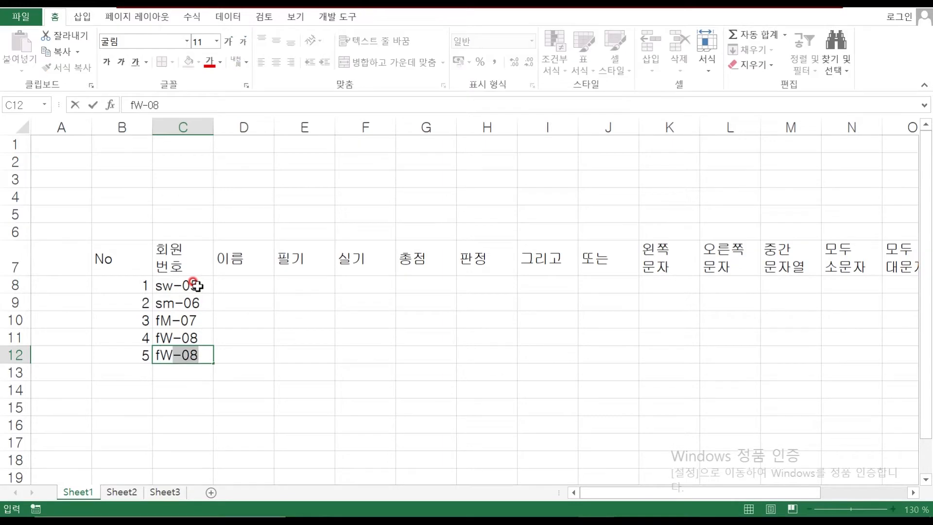
type("-09")
key("Return")
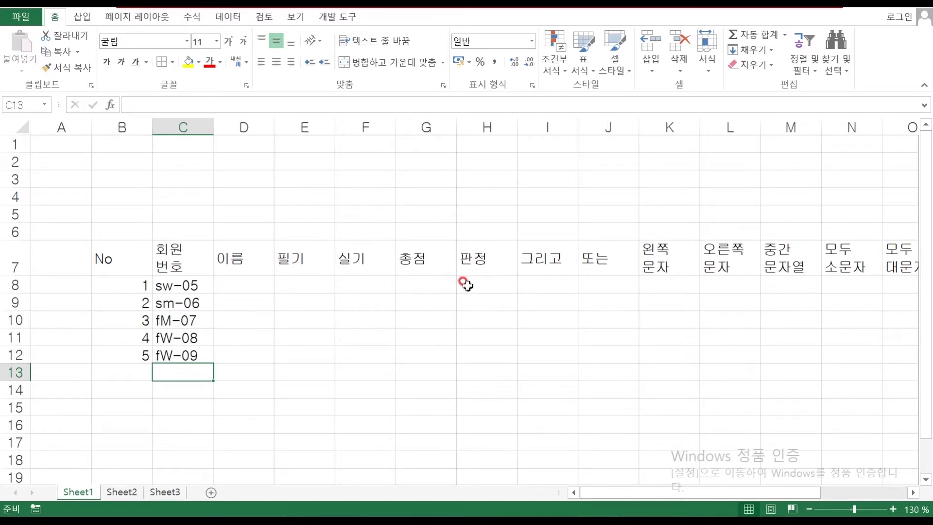
Step: Examine the letter codes of the member numbers in C8:C12 one cell at a time
left_click(164, 286)
left_click(169, 305)
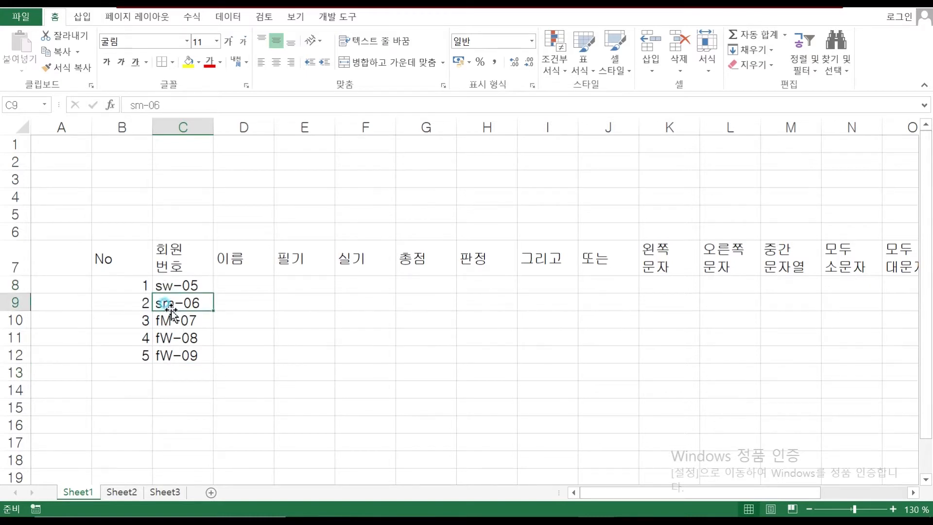
left_click(164, 285)
left_click(164, 321)
left_click(163, 338)
left_click(161, 355)
left_click(164, 336)
left_click(165, 321)
left_click(167, 301)
Step: Enter the full names of the first two members in the 이름 column, cells D8 and D9
left_click(221, 290)
type("q")
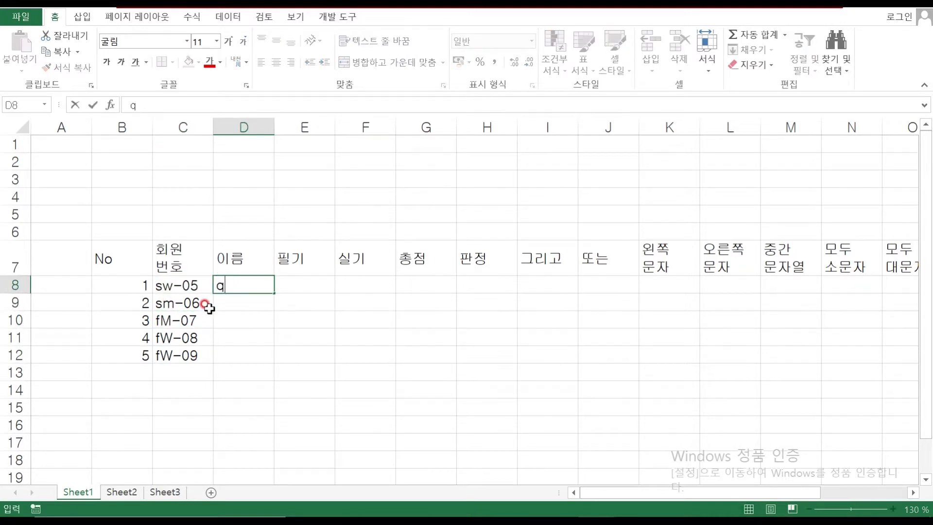
type("박철수")
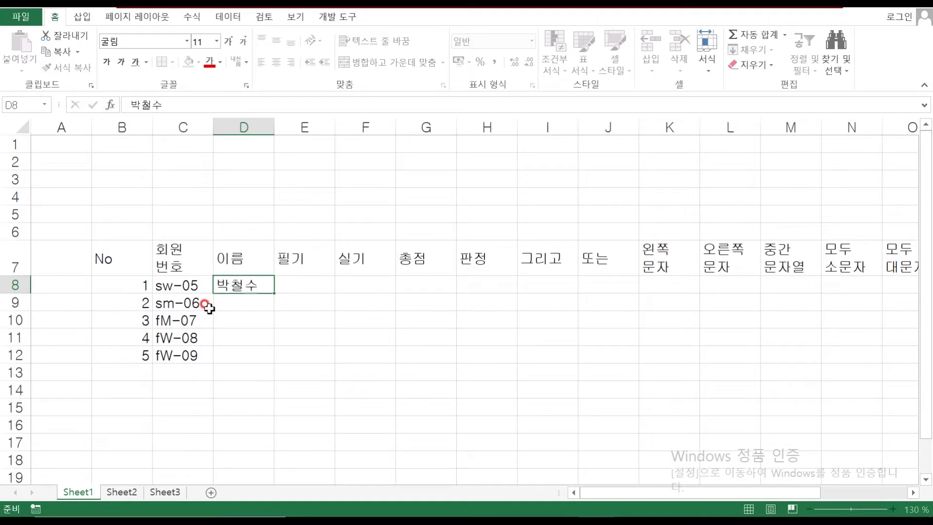
key("Return")
type("이경완")
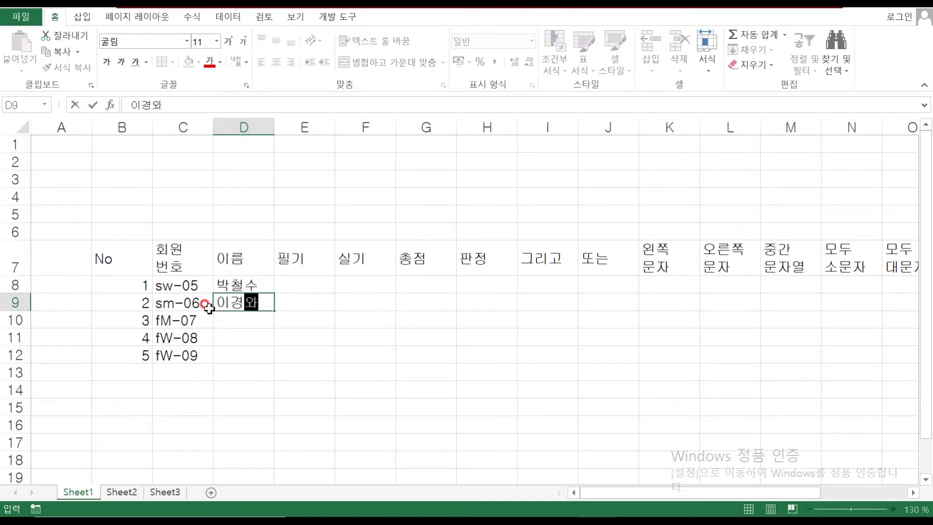
key("Return")
Step: Enter the full names of the third and fourth members in D10 and D11
type("김ㅇ")
type("연진")
key("Return")
type("김여")
type("연수")
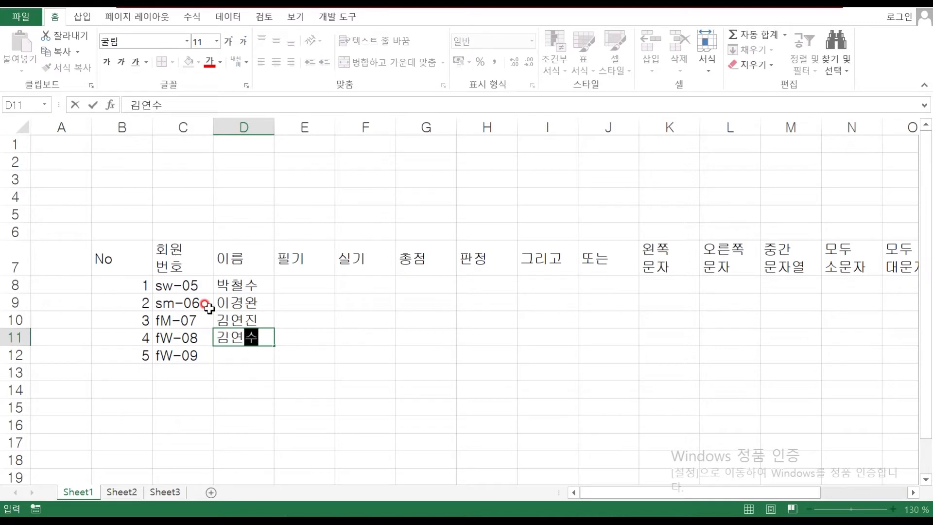
key("Return")
Step: Enter the fifth member's full name in D12, correcting the mistyped characters
type("저선")
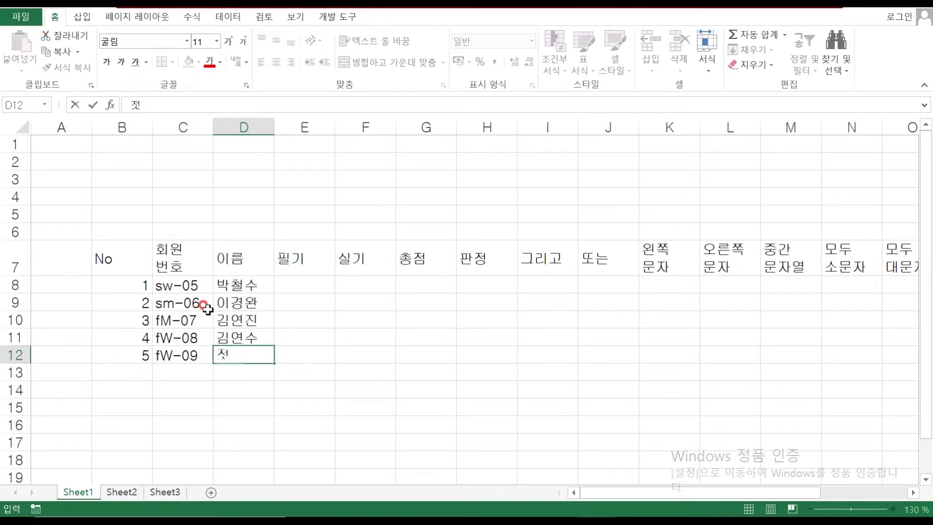
key("BackSpace")
key("BackSpace")
key("BackSpace")
type("ㅇ선영")
key("Return")
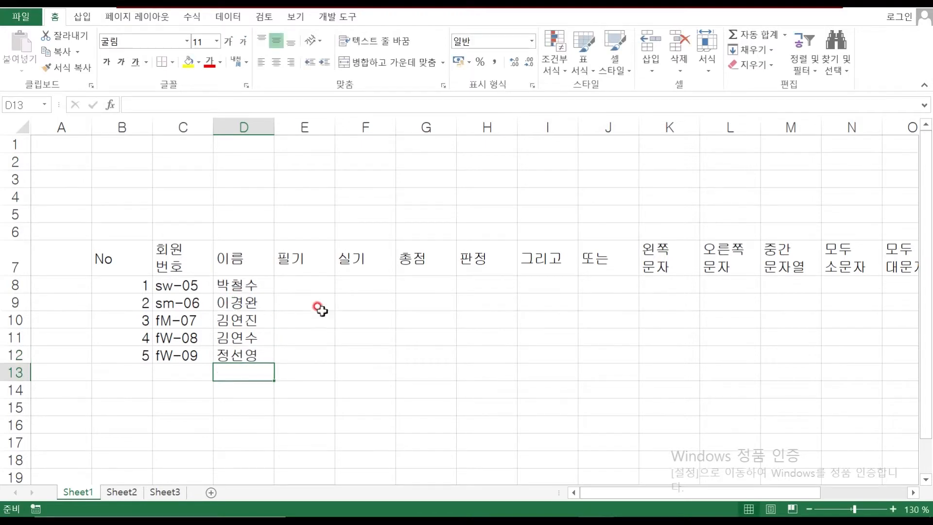
Step: Enter the first 필기 score, 85, in cell E8
left_click(288, 281)
type("85")
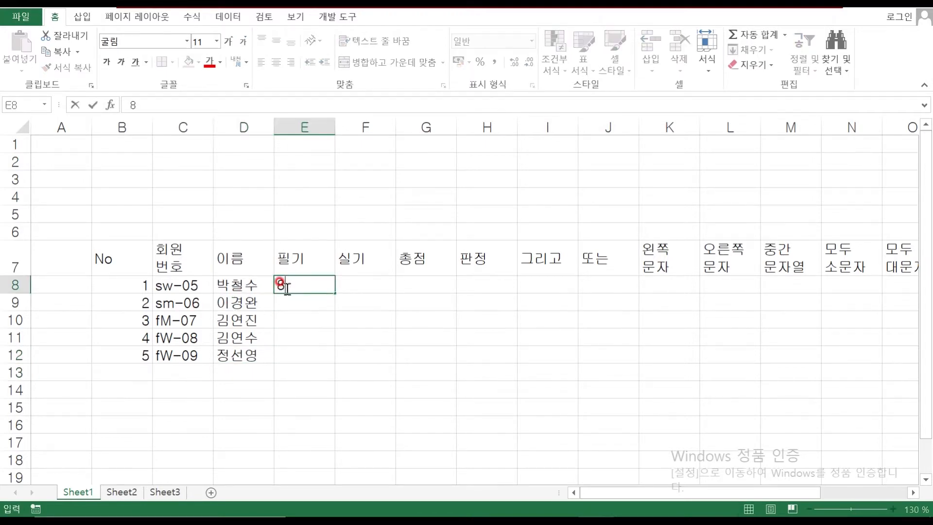
key("Return")
Step: Select E8:F12 for score entry and enter the 필기 scores 96, 60, 92 and 55 in E9:E12
left_click_drag(286, 288, 358, 355)
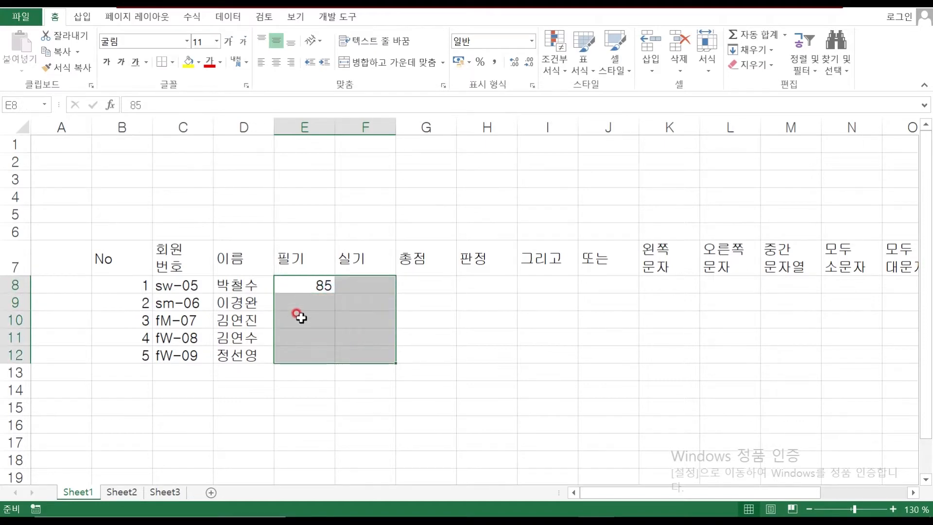
key("Return")
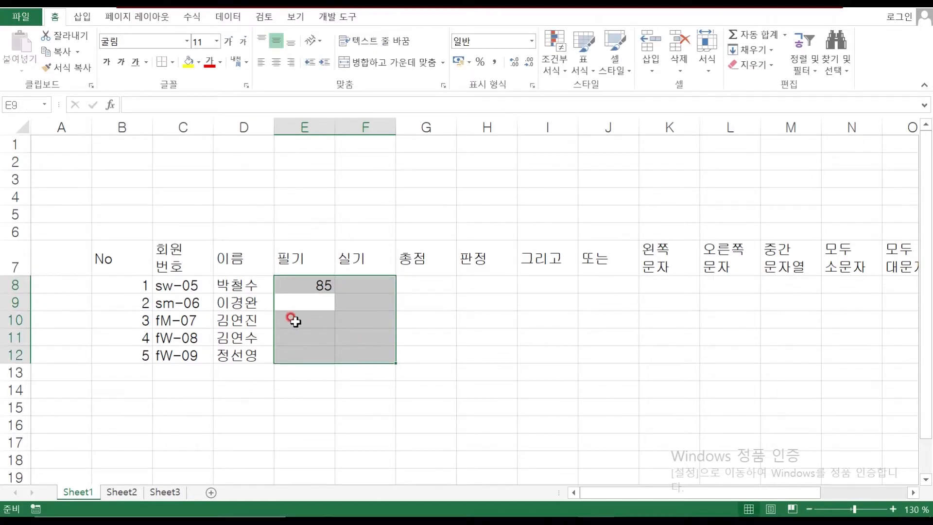
type("96")
key("Return")
type("60")
key("Return")
type("92")
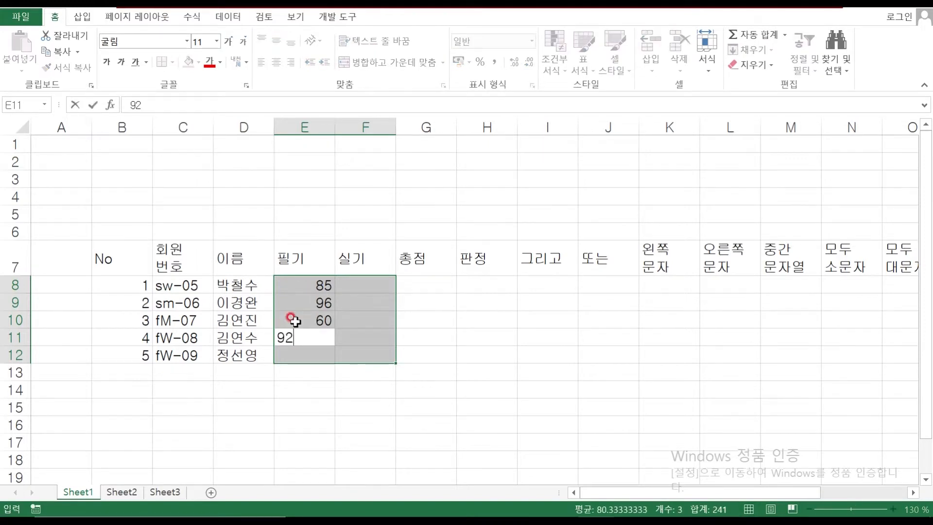
key("Return")
type("55")
key("Return")
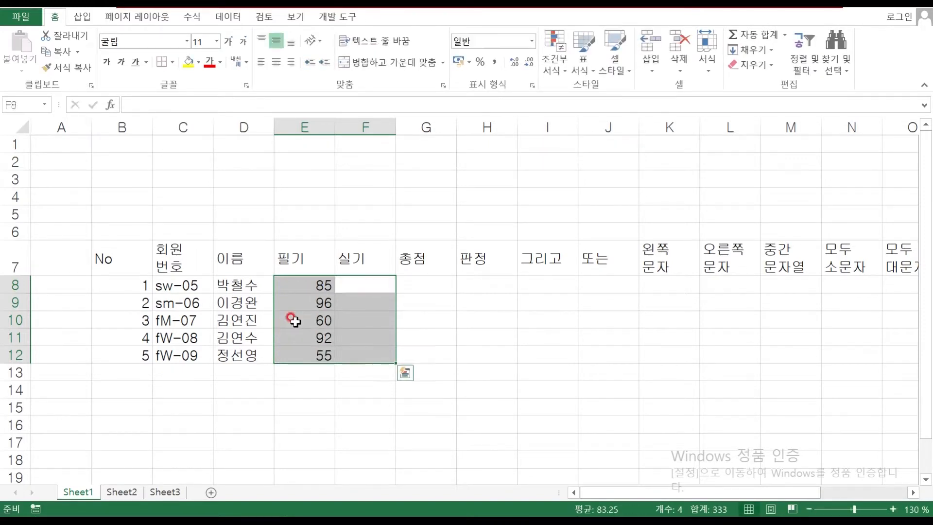
Step: Enter the 실기 scores 45, 70, 92, 91 and 60 in F8:F12
type("45")
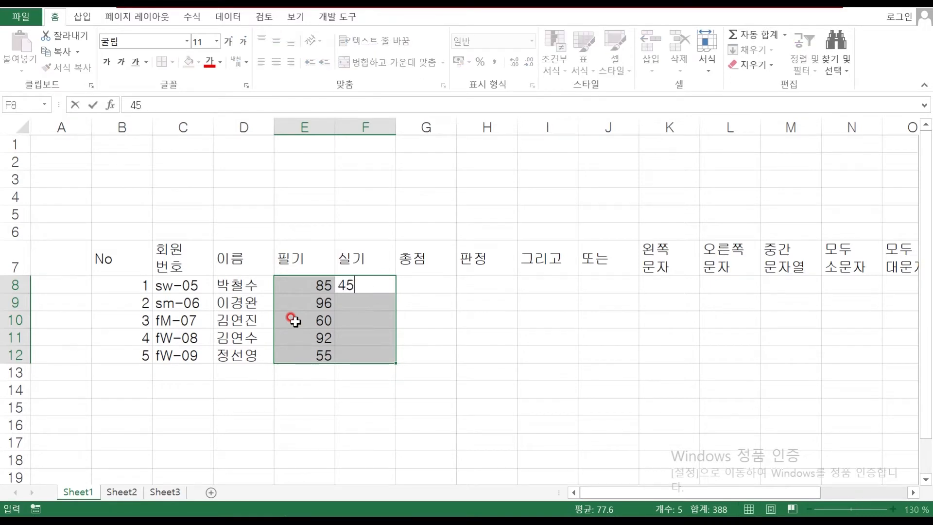
key("Return")
type("70")
key("Return")
type("92")
key("Return")
type("91")
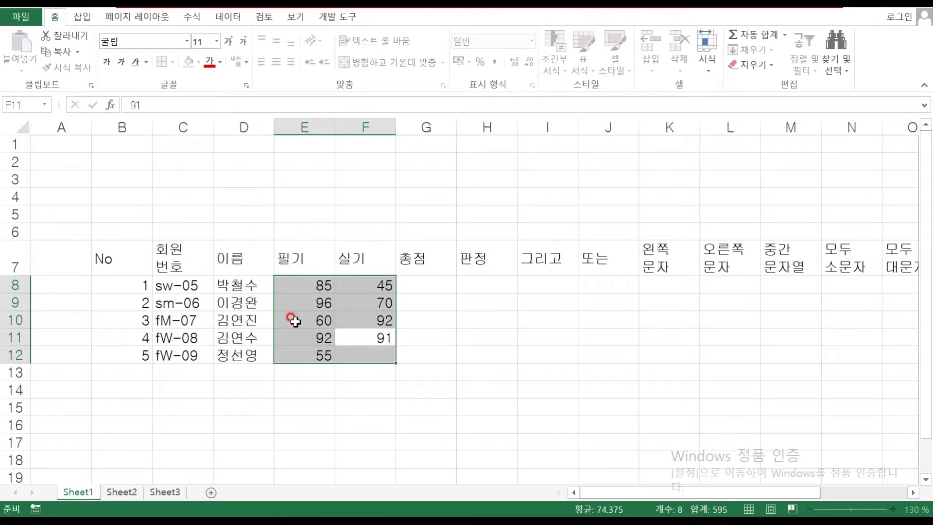
key("Return")
type("60")
key("Return")
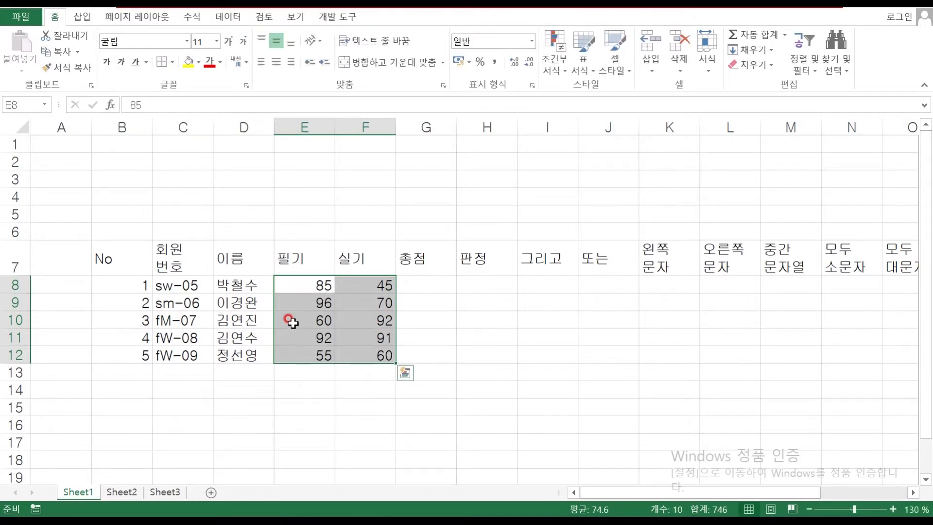
left_click(292, 321)
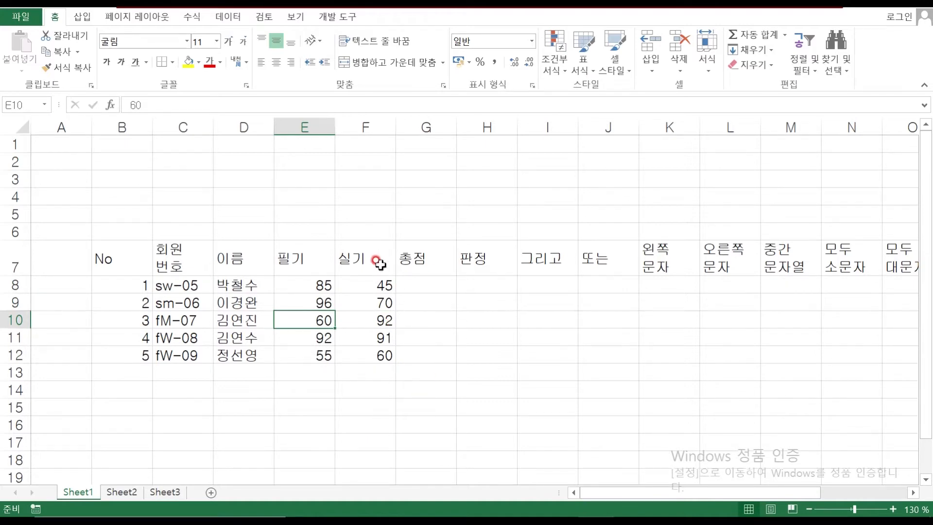
Step: Enter the function names SUM, IF, AND and OR above the headers in G6:J6
left_click(421, 229)
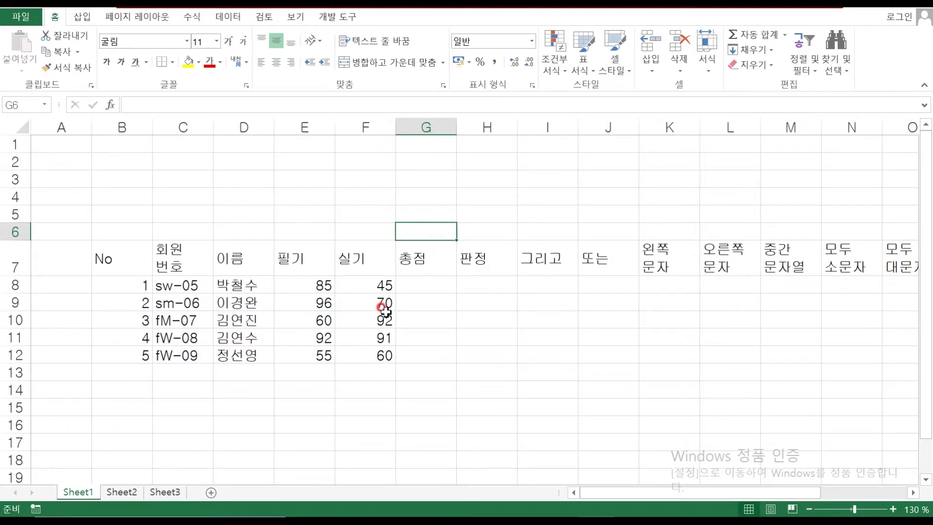
type("SUM")
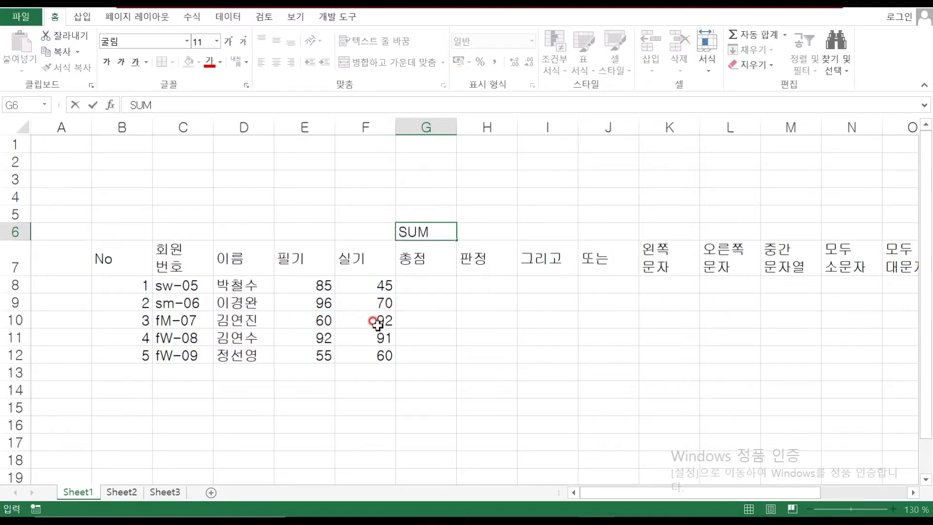
key("Tab")
type("IF")
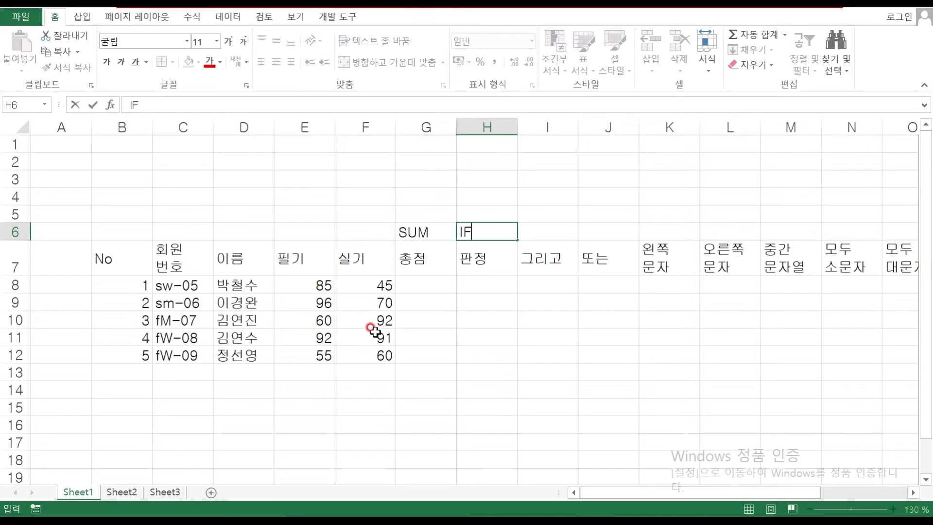
key("Tab")
type("AND")
key("Tab")
type("OR")
key("Tab")
Step: Enter the function names LEFT, RIGHT and MID in K6:M6
type("LEF")
key("Tab")
type("RIGHT")
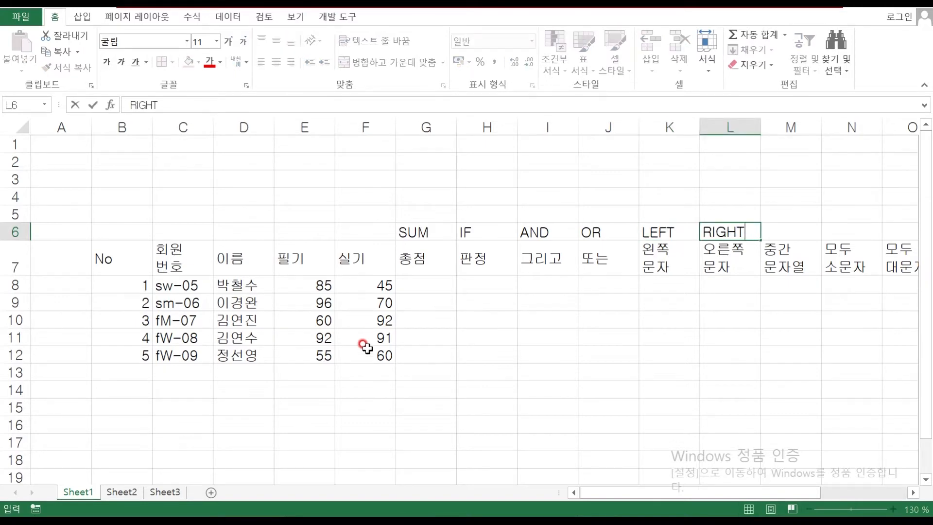
key("Tab")
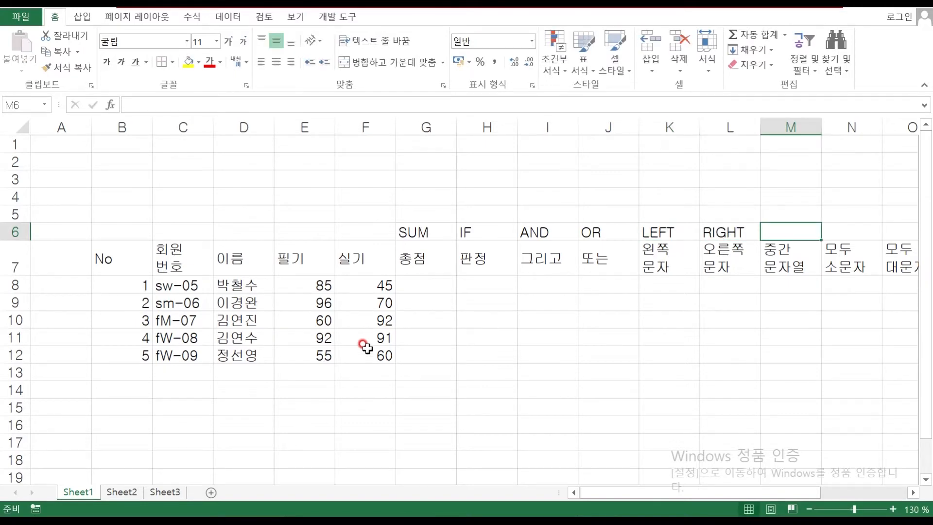
type("M")
key("BackSpace")
type("MI")
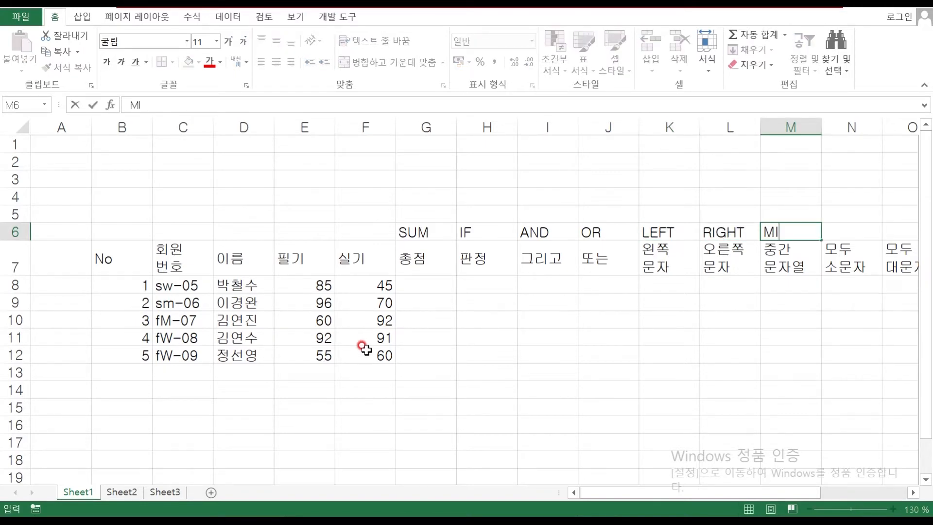
type("D")
key("Tab")
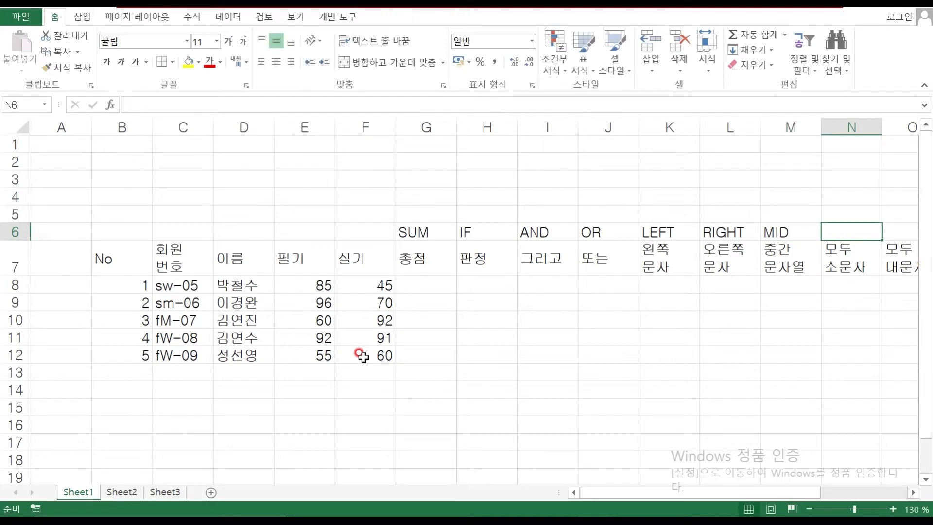
Step: Enter the function names LOWER, UPPER and PROPER in N6:P6
type("LOWER")
key("Tab")
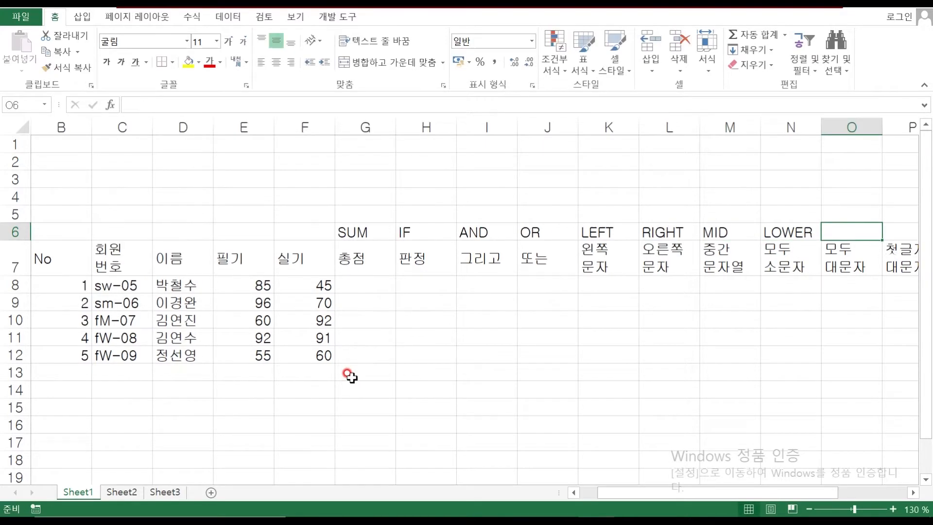
type("UPPER")
key("Tab")
type("PROPER")
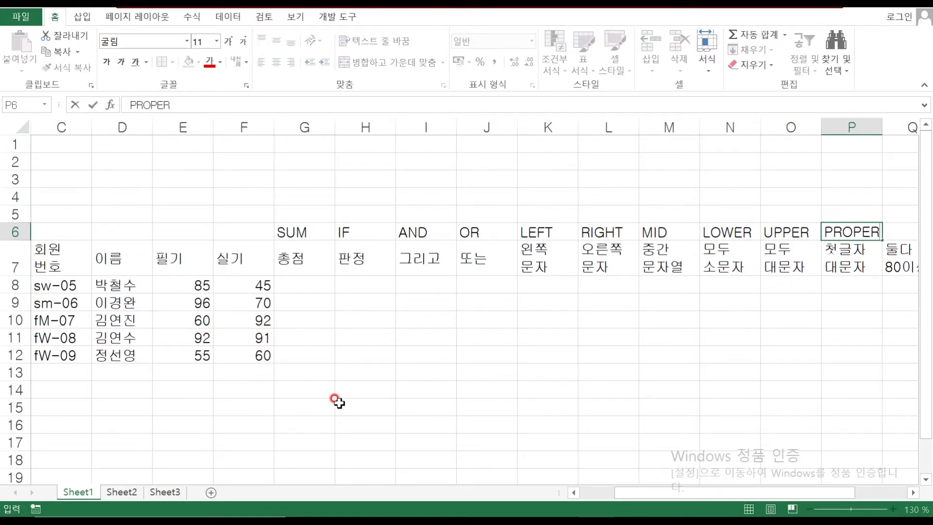
key("Tab")
Step: Enter IF/AND, IF/RANK and IF/MID in Q6:S6, and widen column R until its header fits on two lines
type("IF/AND")
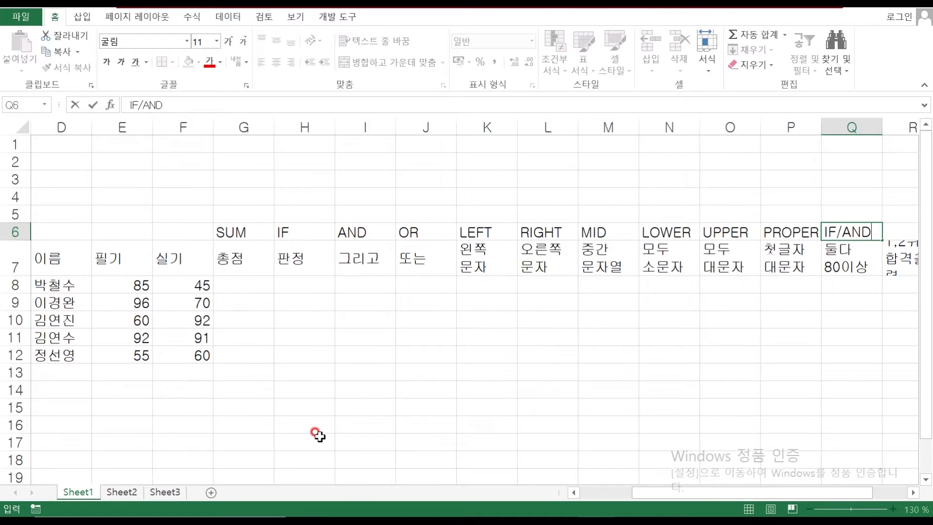
key("Tab")
type("IF/RAN")
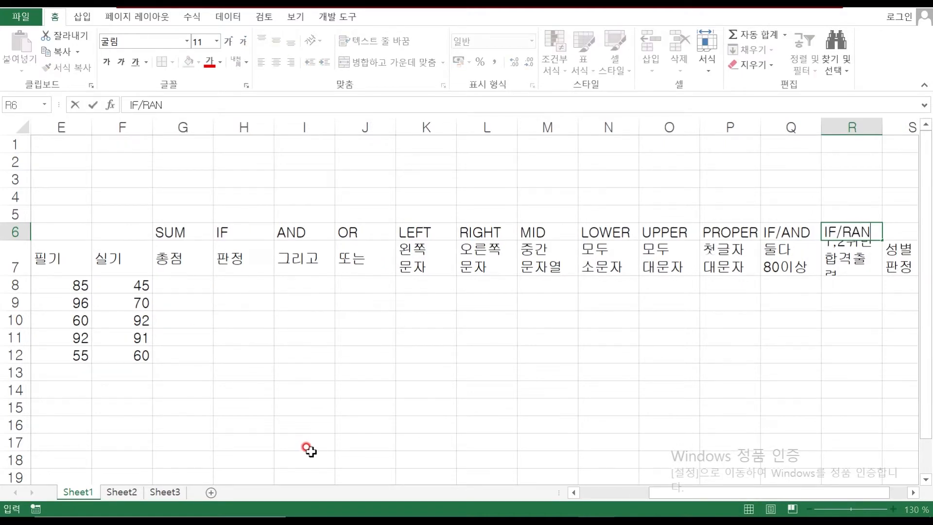
key("Tab")
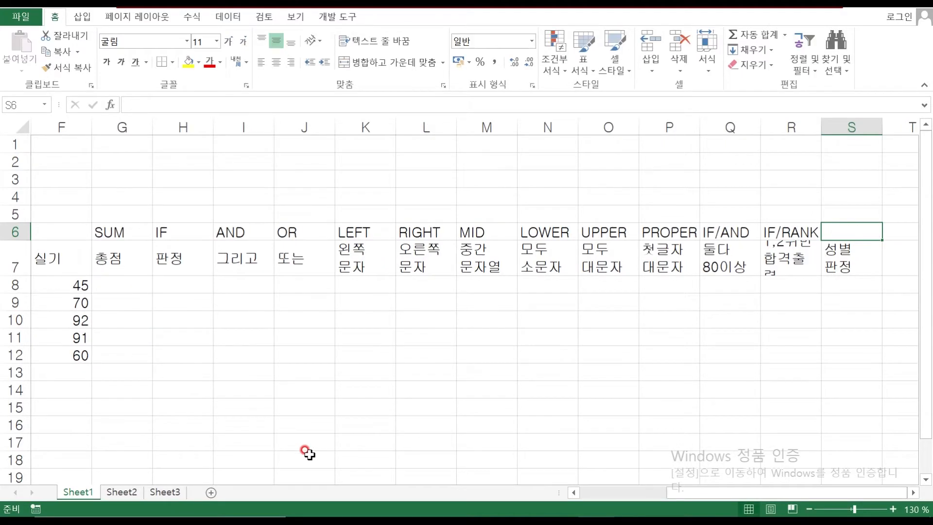
type("IF/MID")
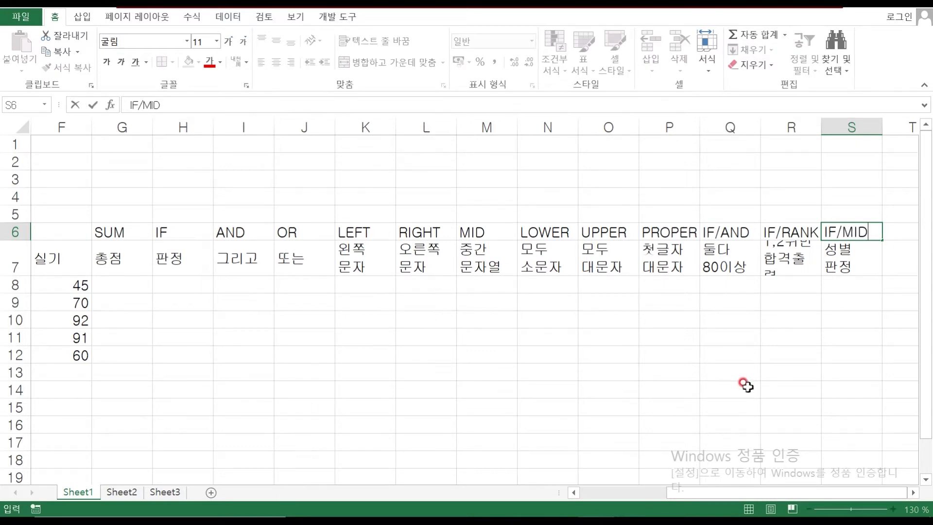
left_click(794, 333)
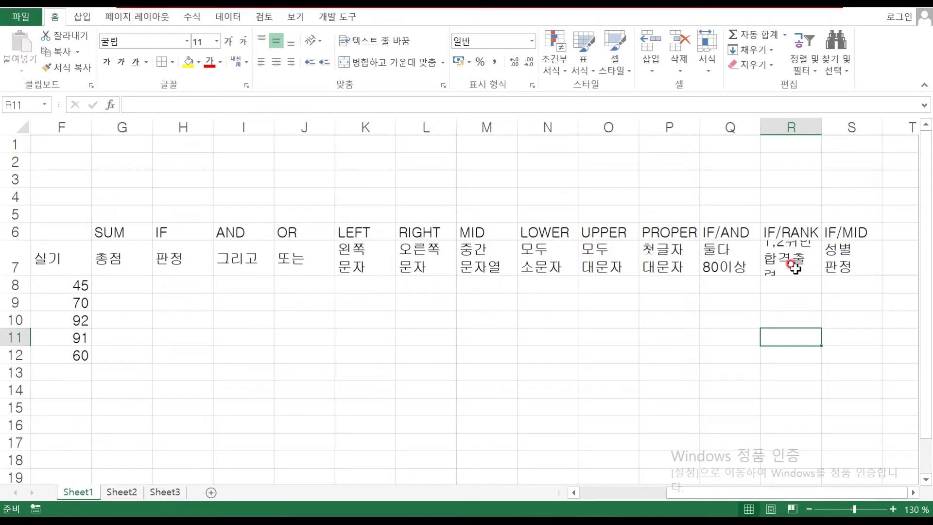
left_click_drag(822, 128, 831, 127)
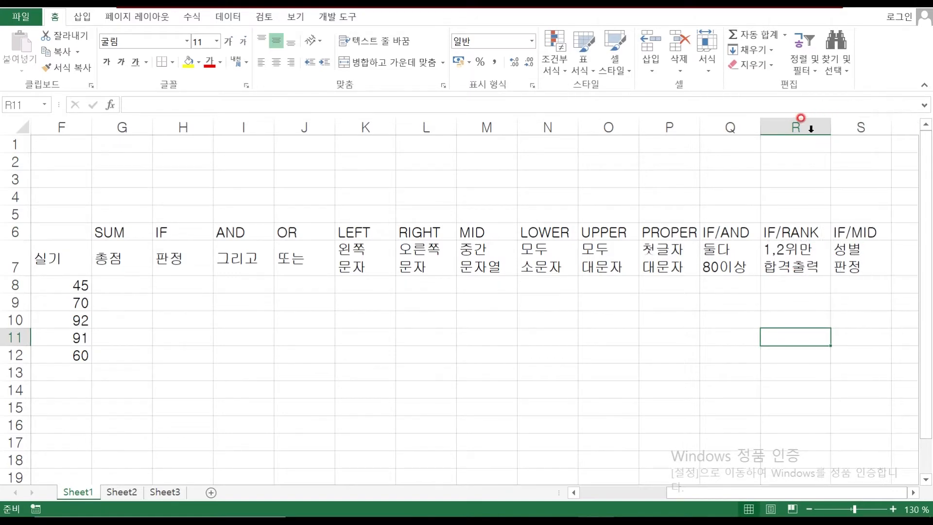
Step: Enter the category label 통계함수 in G5 above SUM
left_click(113, 215)
type("통계히")
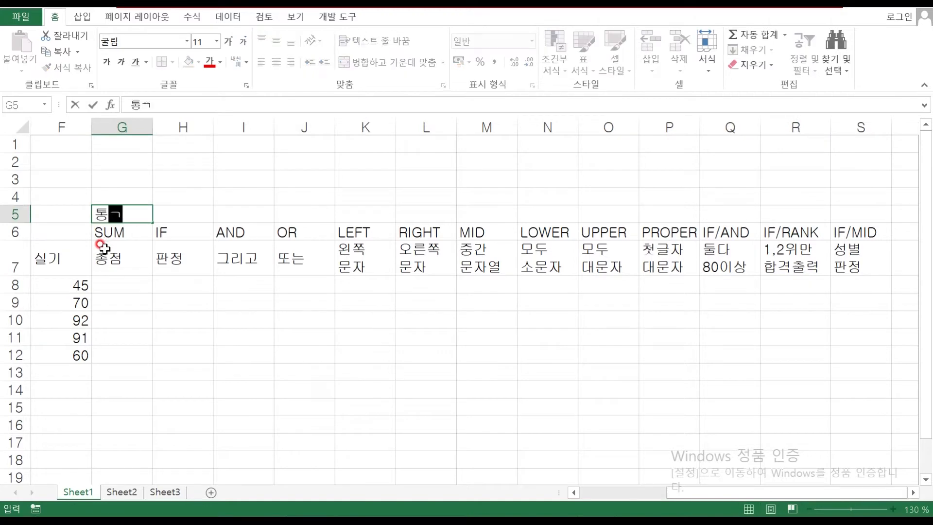
type("함수")
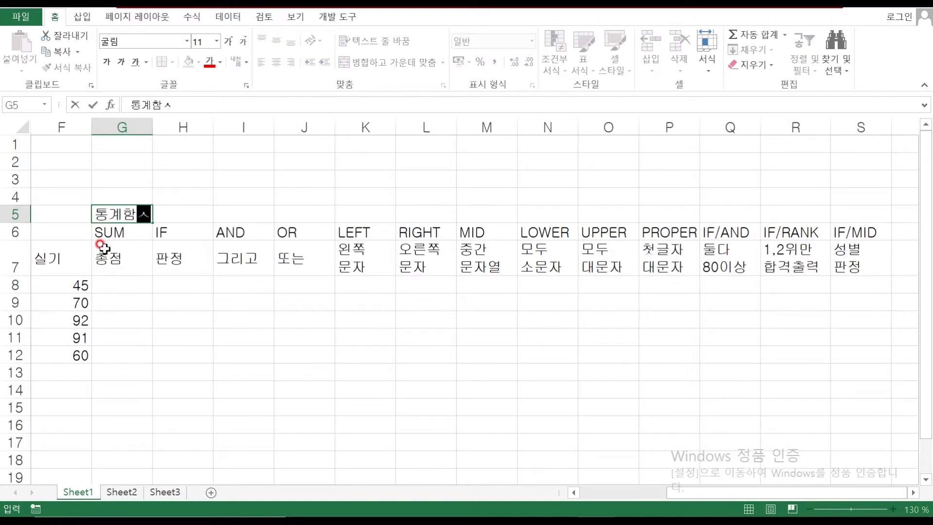
key("Tab")
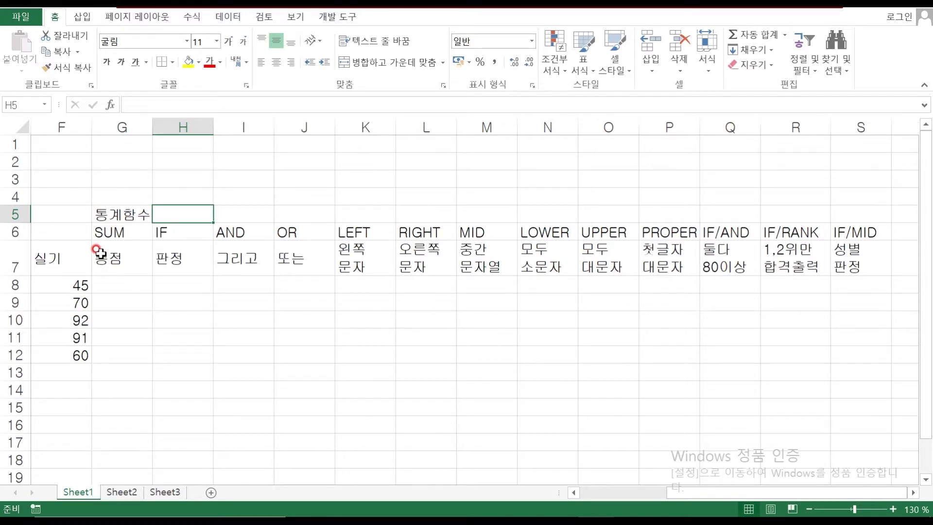
key("Left")
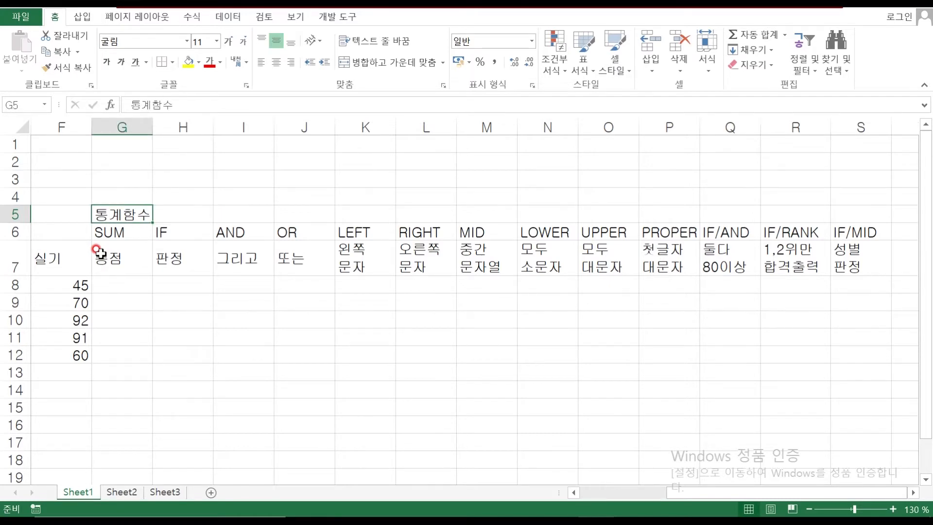
key("Down")
key("Down")
key("Down")
key("Right")
key("Up")
key("Up")
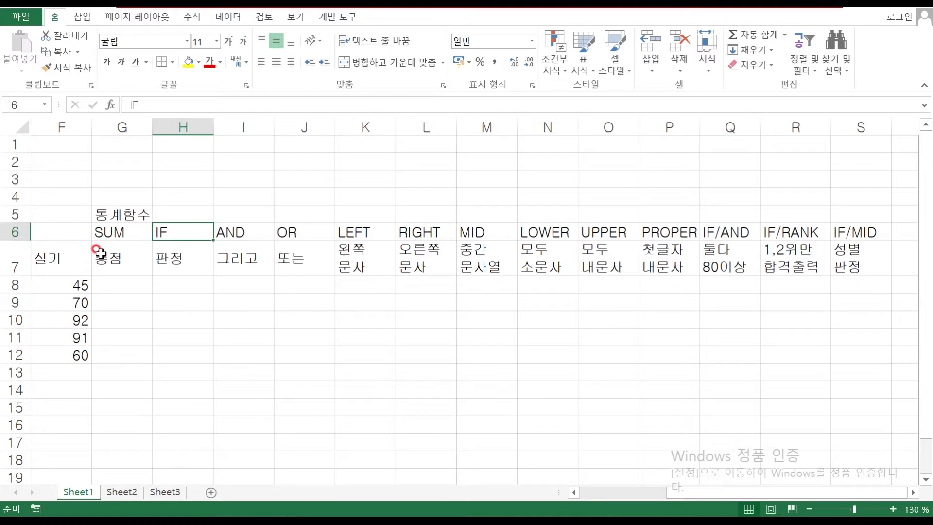
key("Up")
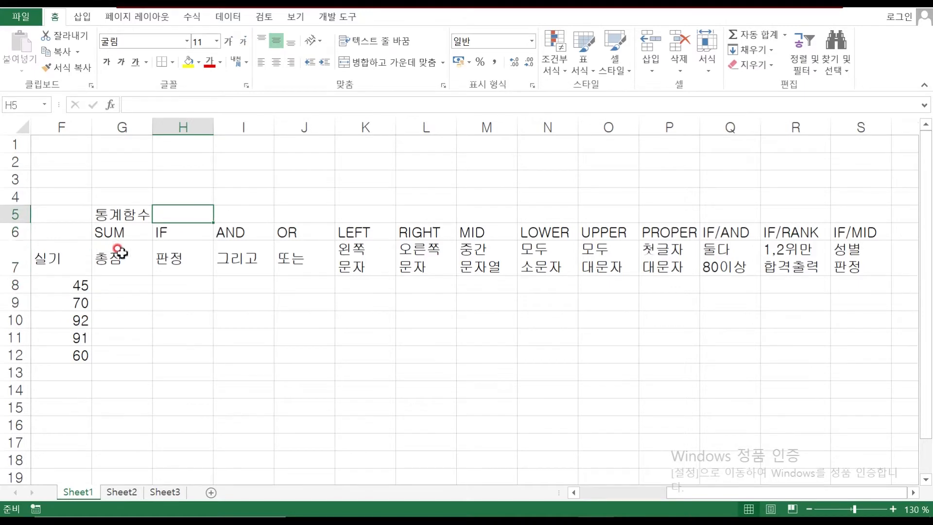
Step: Merge and center H5:J5 and enter the category label 논리함수
left_click_drag(202, 210, 284, 209)
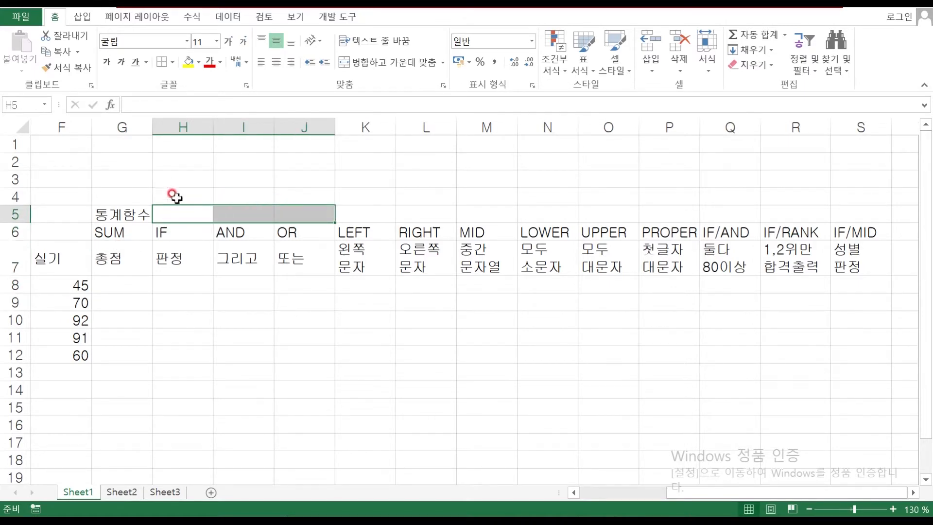
left_click(382, 61)
type("ㄴ")
type("논리함수")
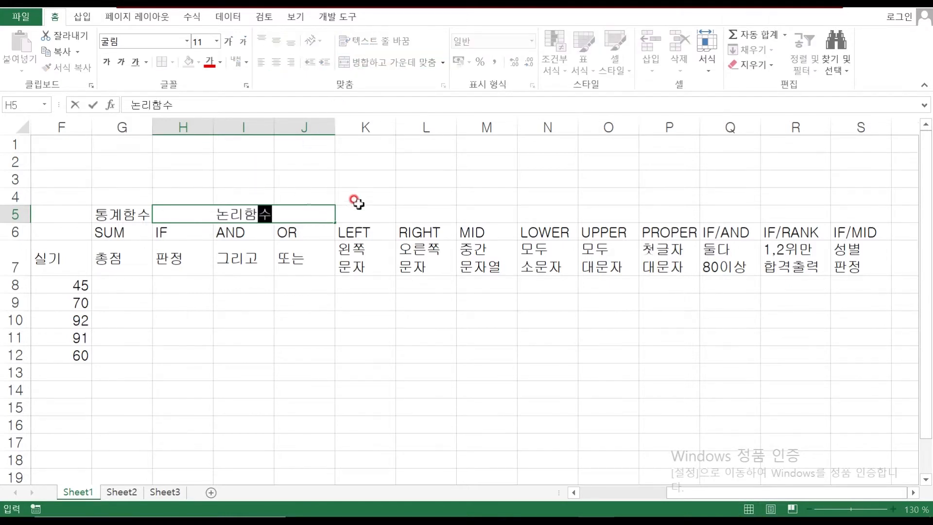
Step: Merge and center K5:P5 and enter the category label 문자열함수
left_click_drag(366, 211, 651, 212)
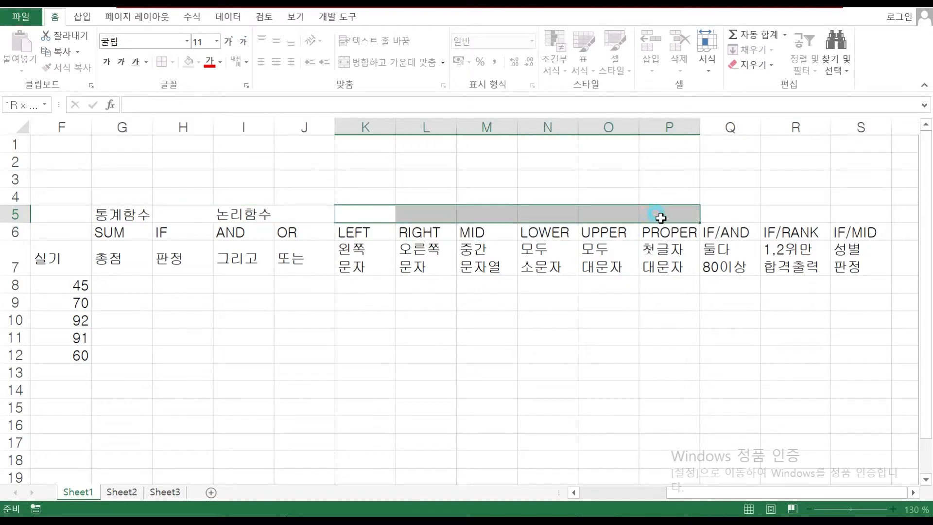
left_click(403, 63)
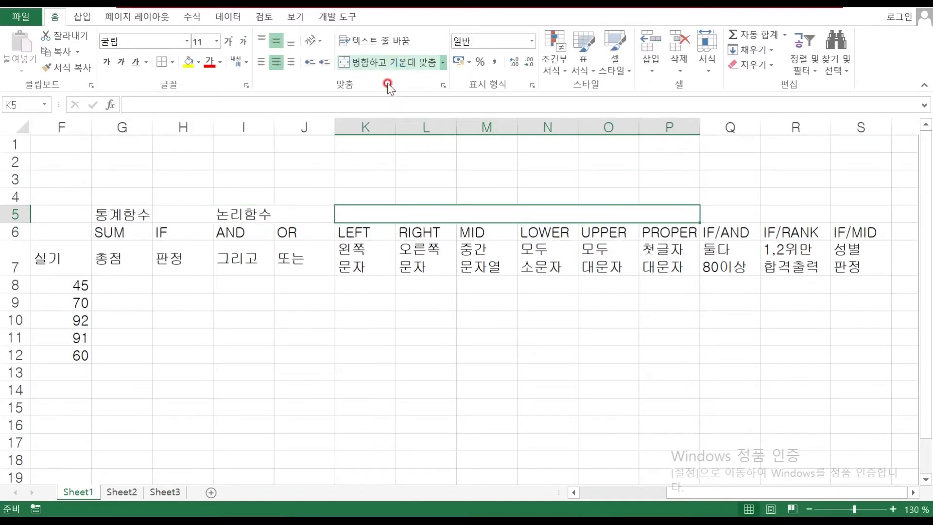
type("ㅁ문자열함수")
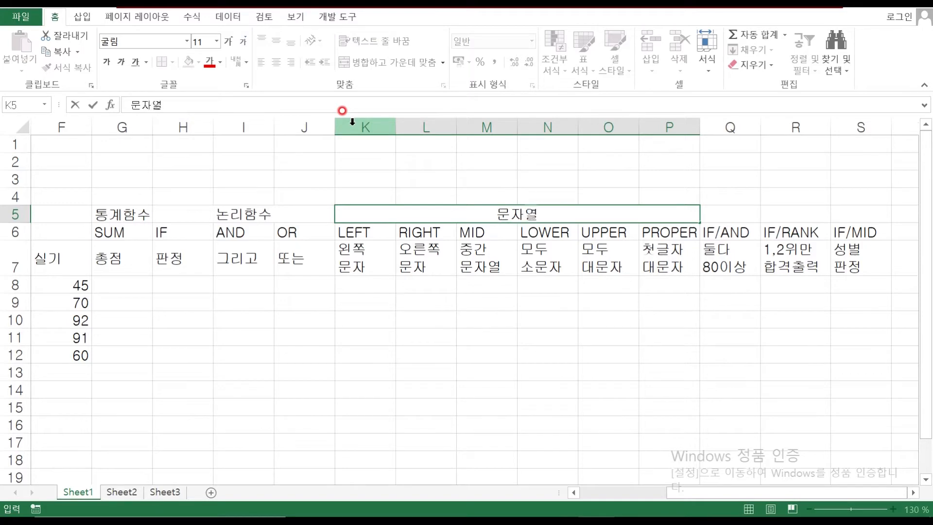
Step: Merge and center Q5:S5 and enter the category label 혼합
left_click_drag(734, 213, 835, 215)
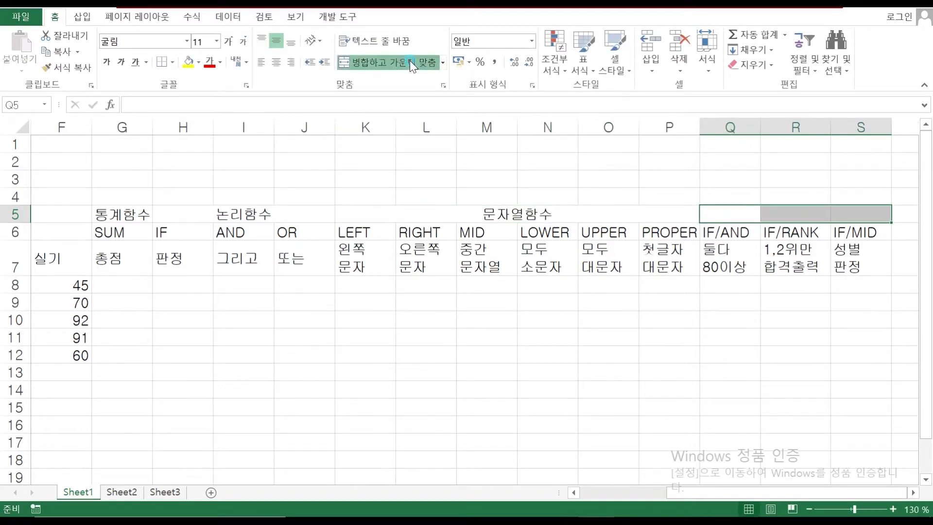
left_click(409, 61)
type("ㅎ")
type("혼합")
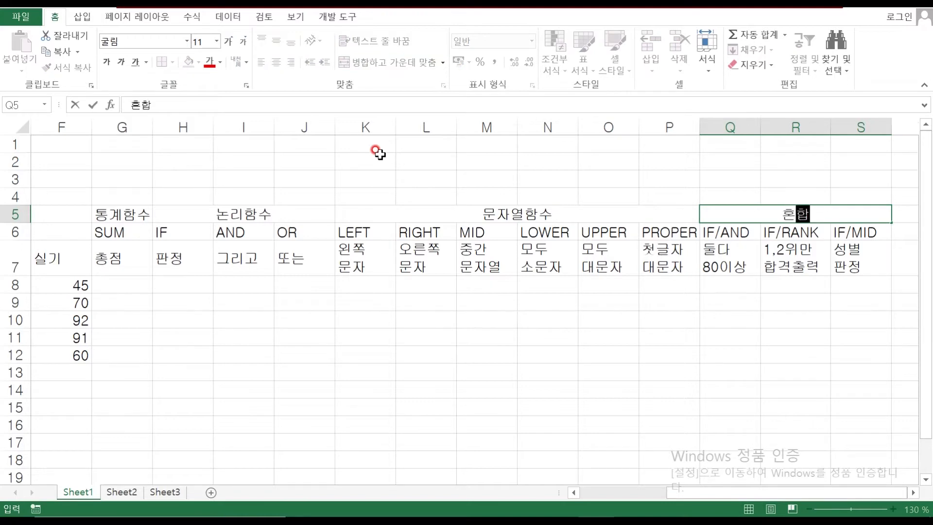
key("Return")
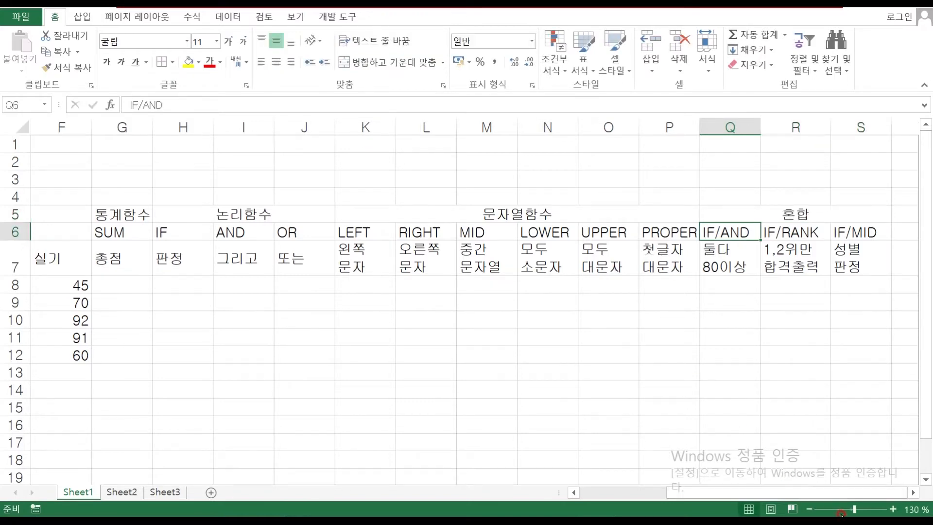
Step: Zoom the worksheet out to 100% to view the whole table from column B to S
left_click(810, 509)
left_click(809, 508)
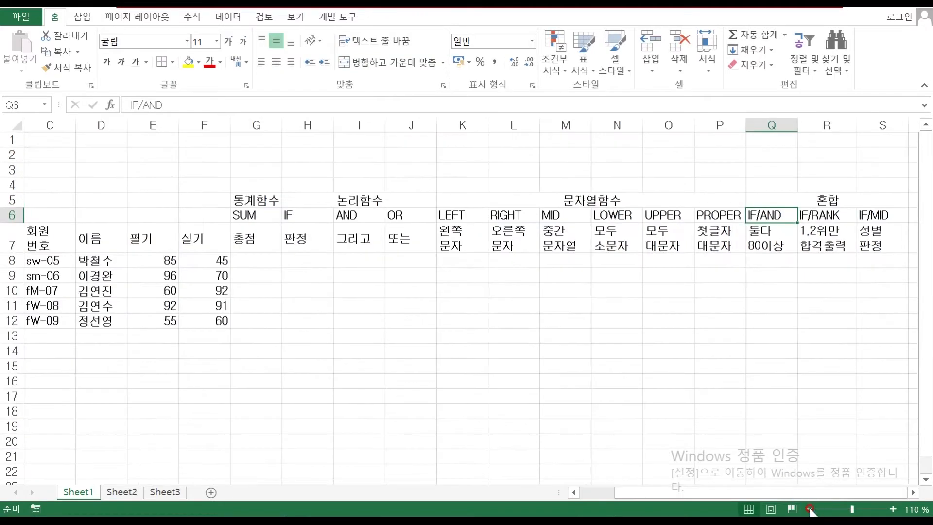
left_click(810, 508)
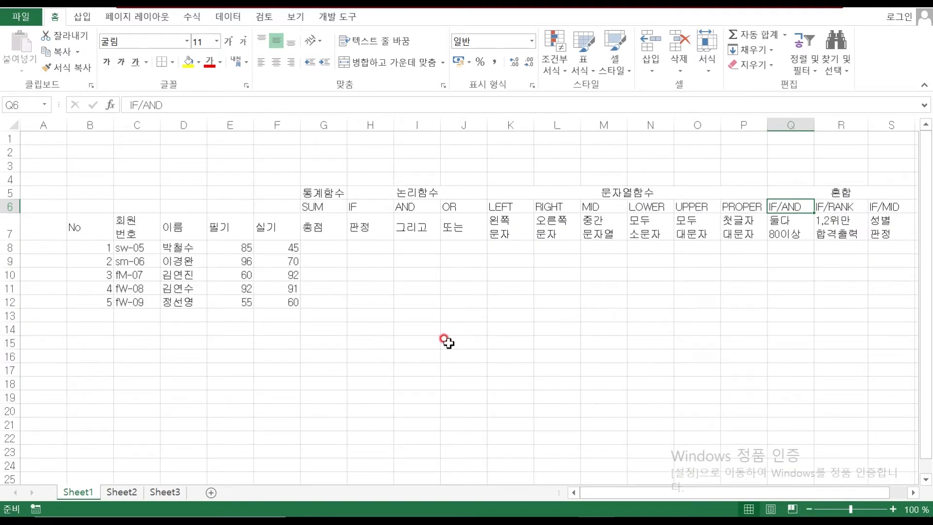
Step: Set the font size of the entire worksheet to 12
mouse_move(77, 222)
left_mouse_down()
mouse_move(506, 319)
mouse_move(895, 302)
left_mouse_up()
left_click(213, 204)
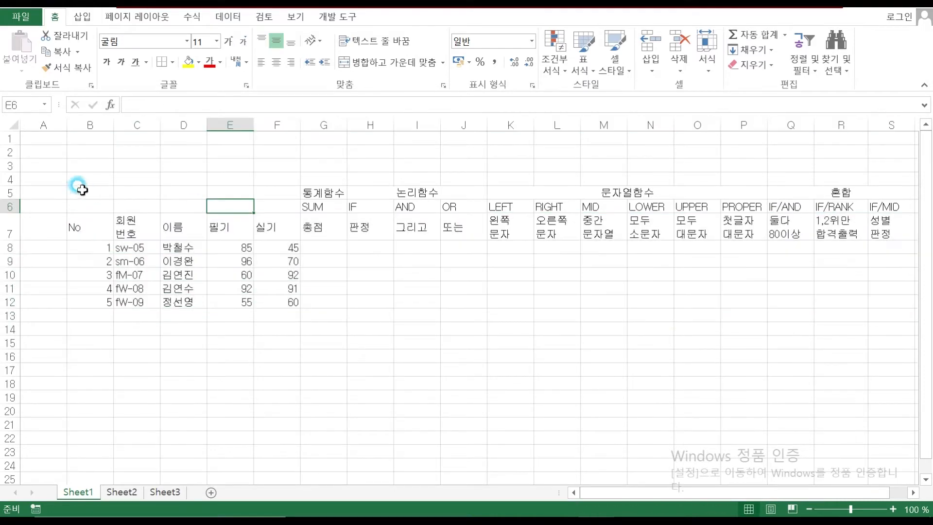
left_click(10, 124)
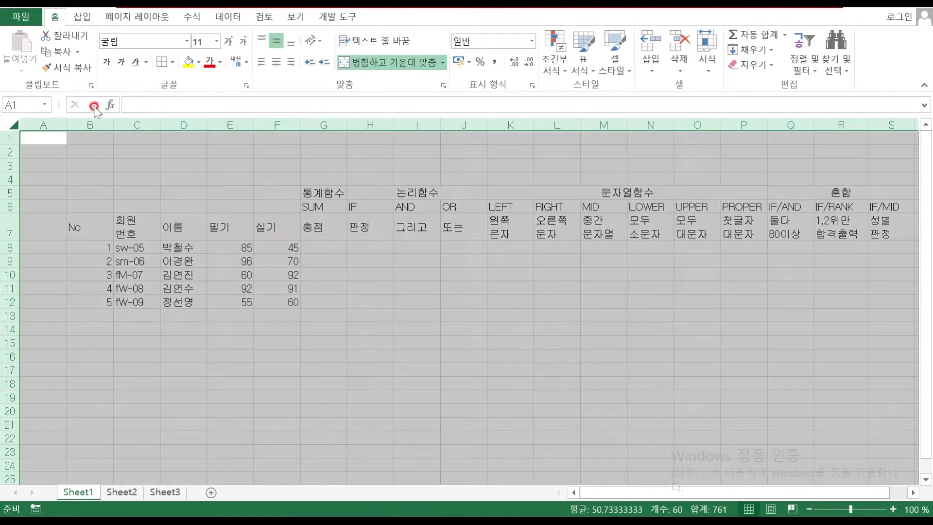
left_click(230, 38)
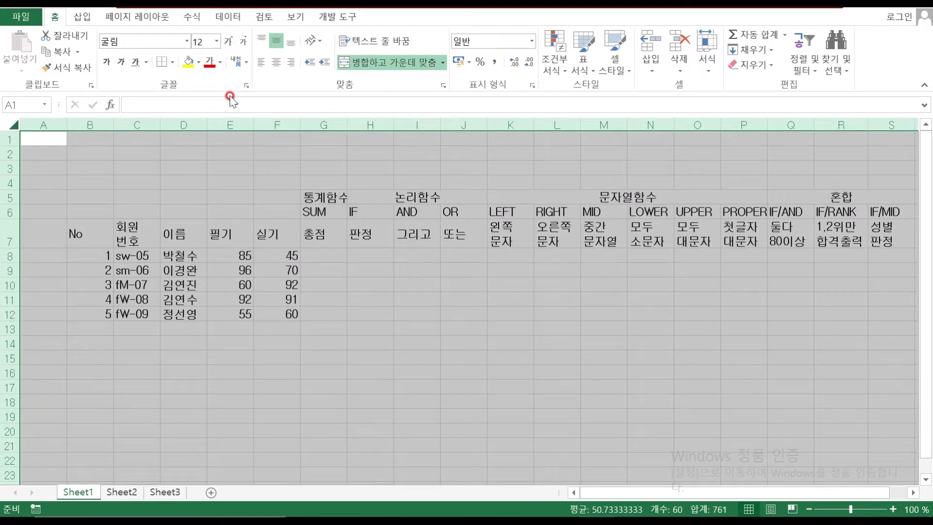
left_click(334, 340)
Step: Apply all borders and a thick outside border to the table range B7:S12
left_click_drag(85, 234, 881, 319)
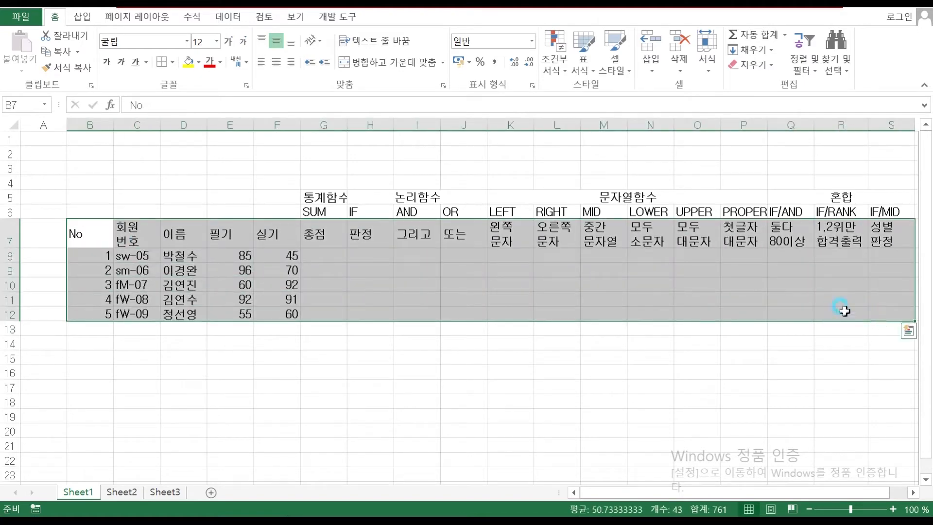
left_click(173, 61)
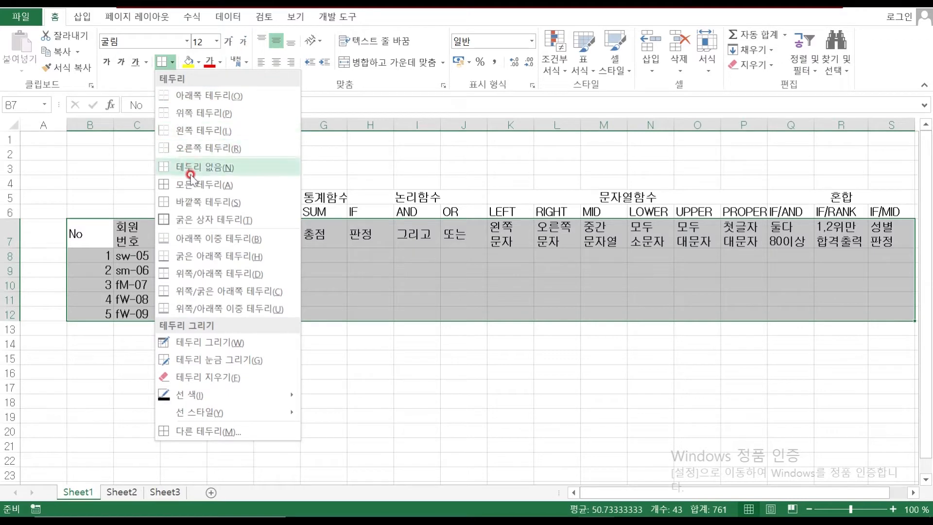
left_click(185, 181)
left_click(173, 62)
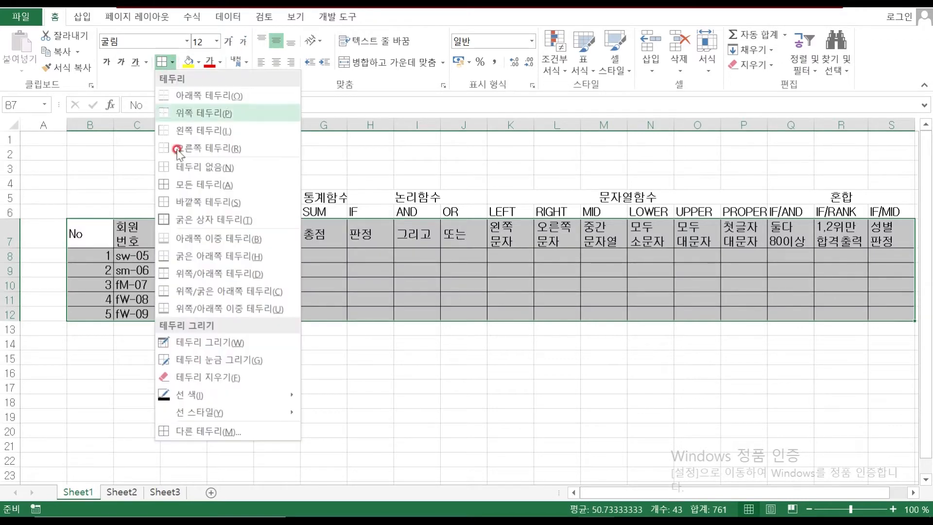
left_click(166, 219)
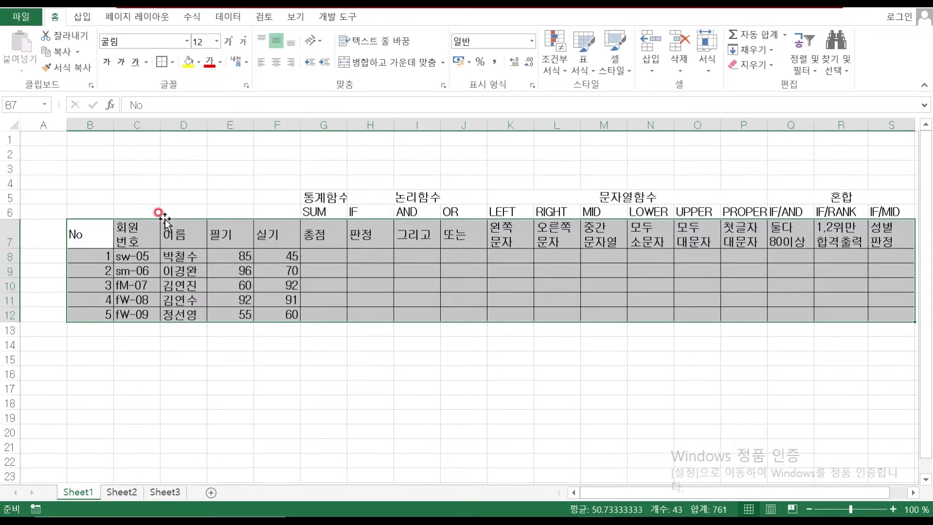
left_click(185, 417)
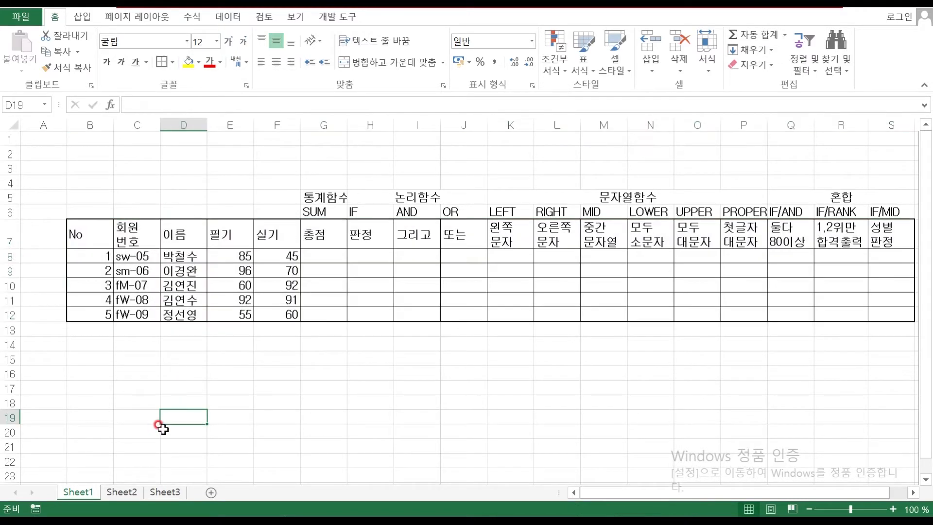
Step: Auto-fit the width of all worksheet columns to their contents
left_click(8, 122)
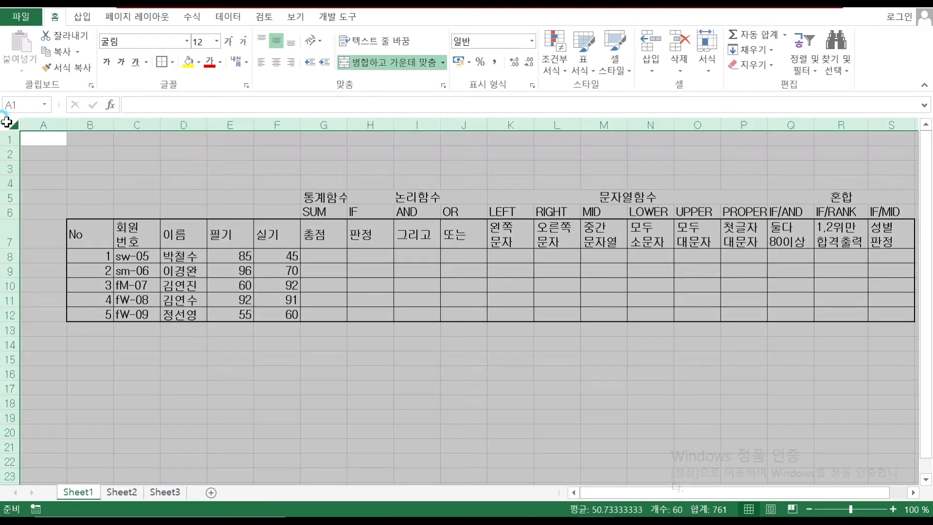
double_click(113, 125)
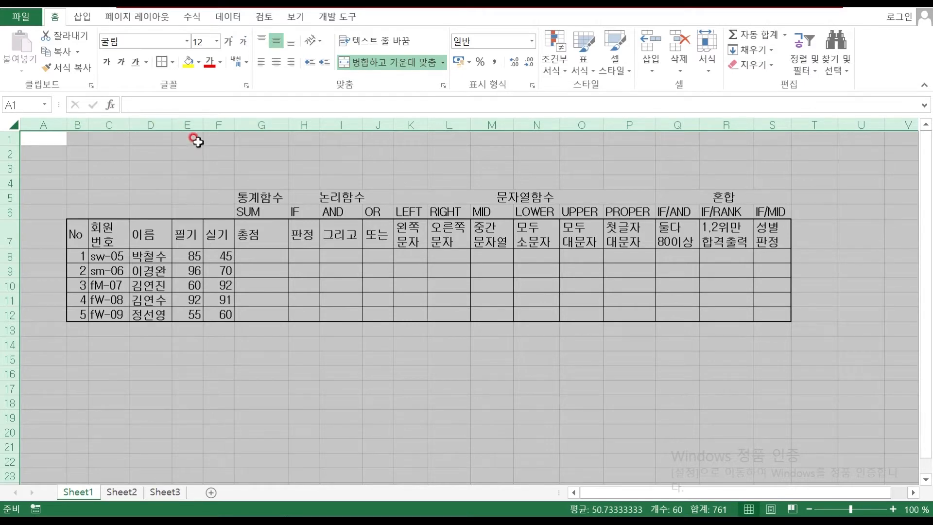
left_click(188, 197)
left_click(256, 371)
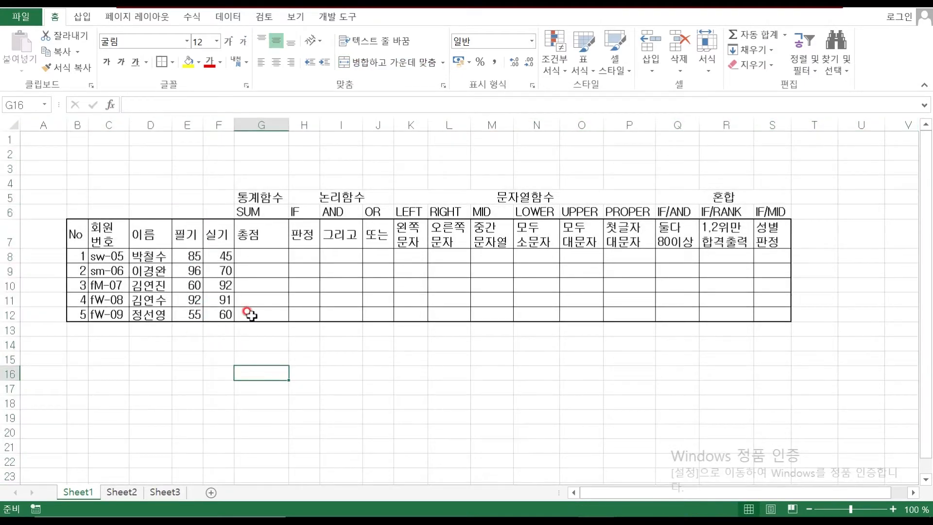
Step: Slightly increase the row height of header row 7
left_click(4, 234)
right_click(7, 234)
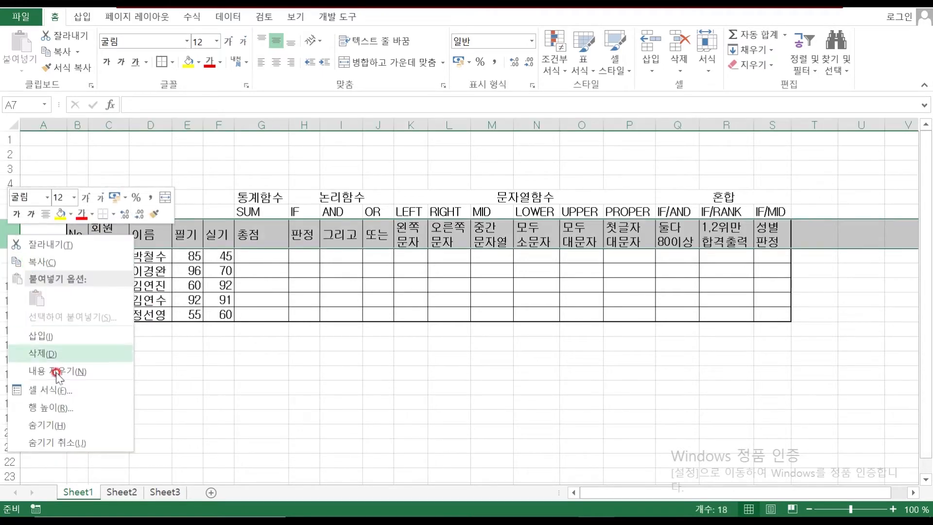
left_click(56, 414)
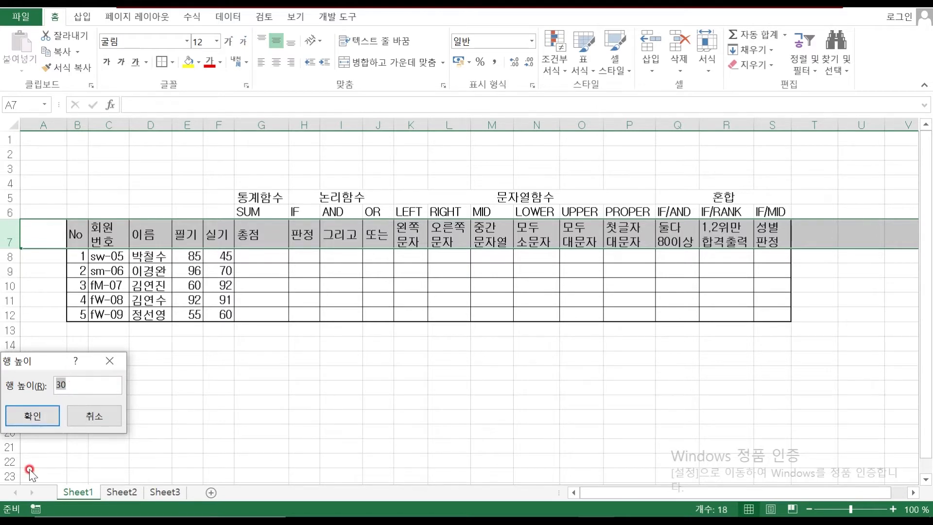
key("Return")
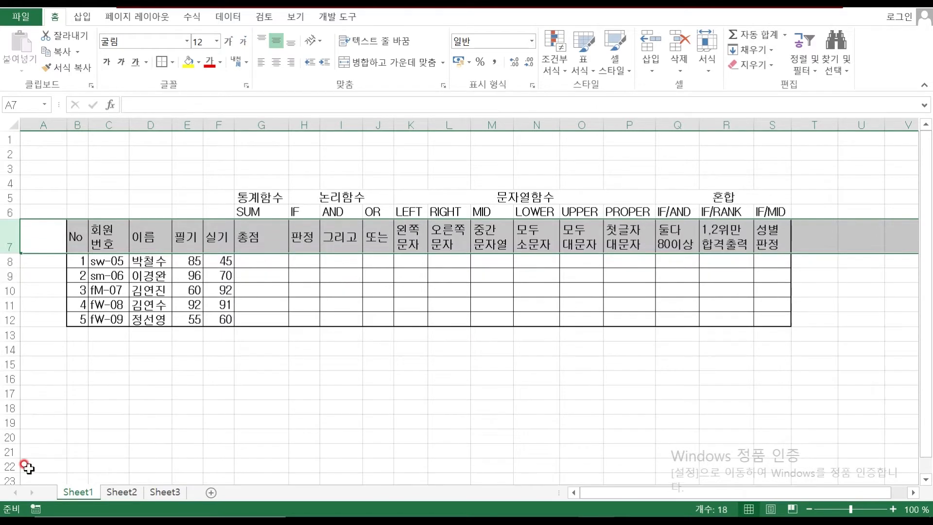
Step: Increase the row height of member rows 8 to 12 so they are equally tall and more spacious
left_click(8, 259)
left_click_drag(8, 259, 9, 320)
right_click(10, 319)
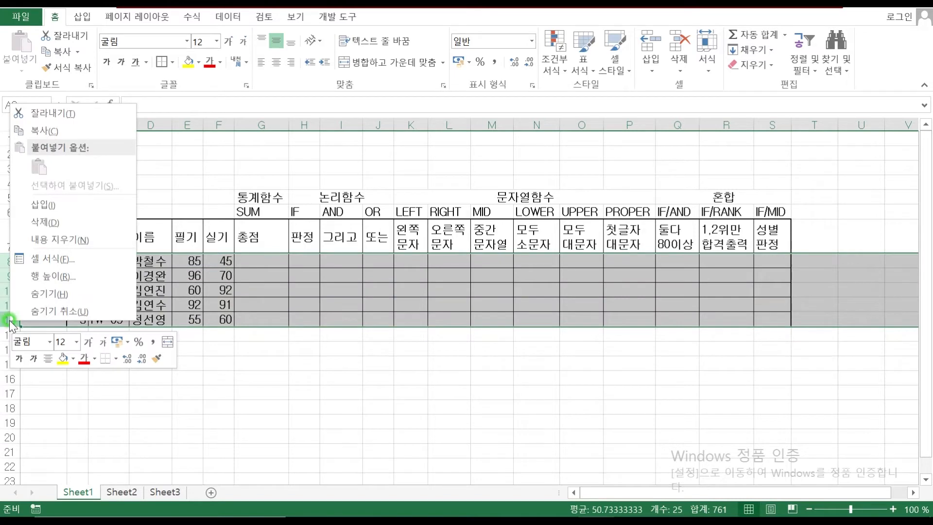
left_click(31, 266)
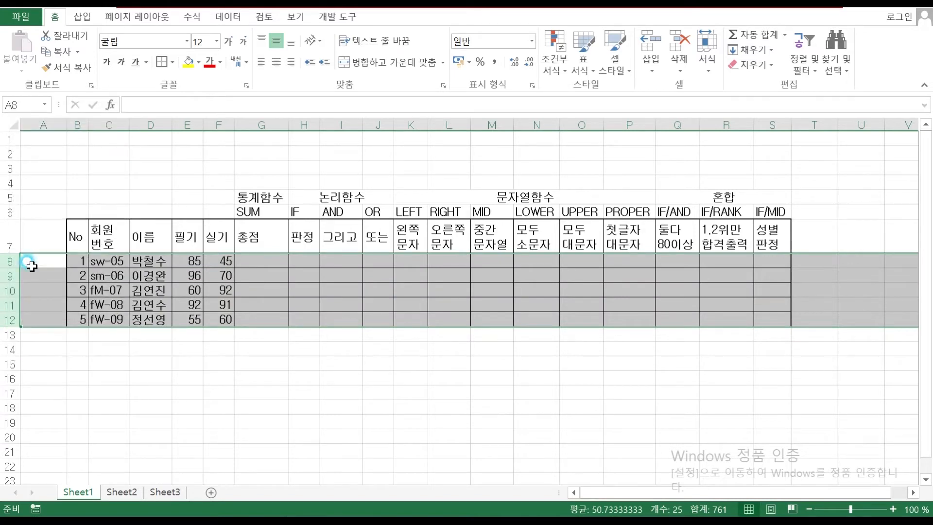
right_click(14, 315)
left_click(20, 321)
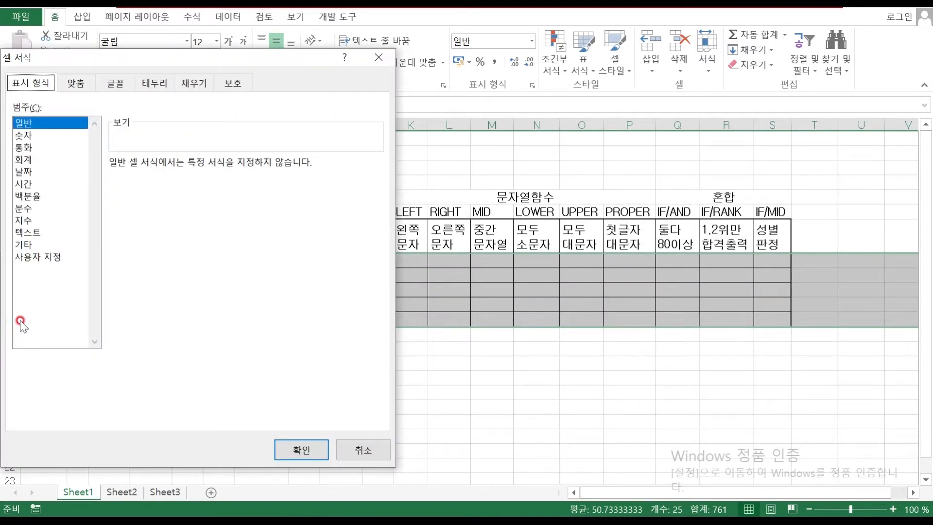
key("Escape")
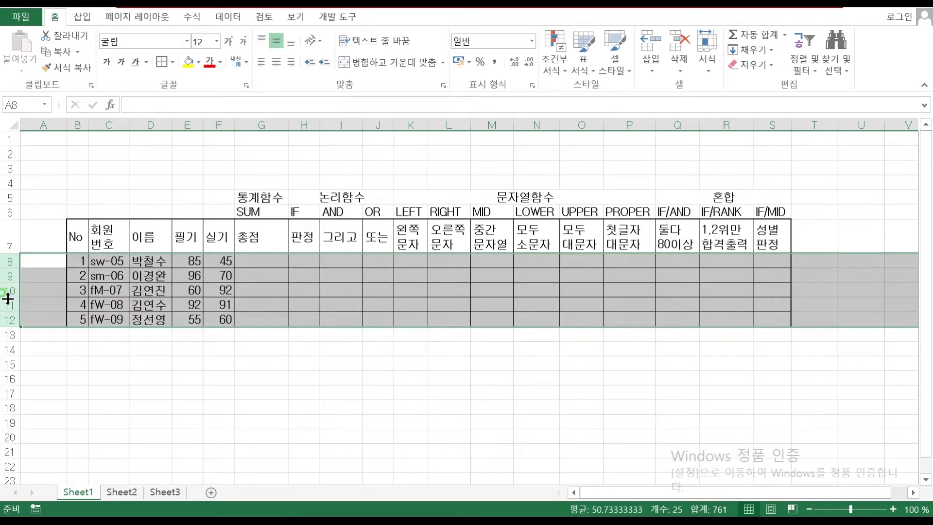
right_click(13, 296)
key("r")
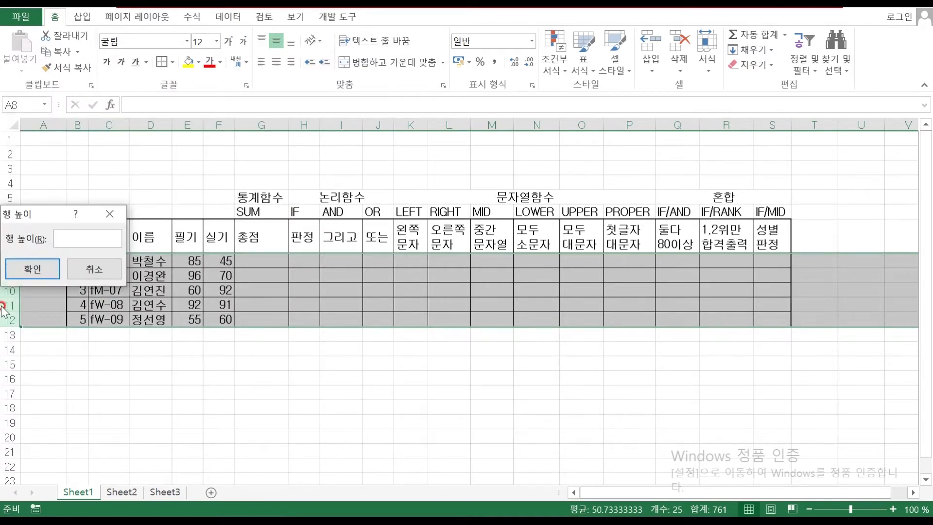
key("Return")
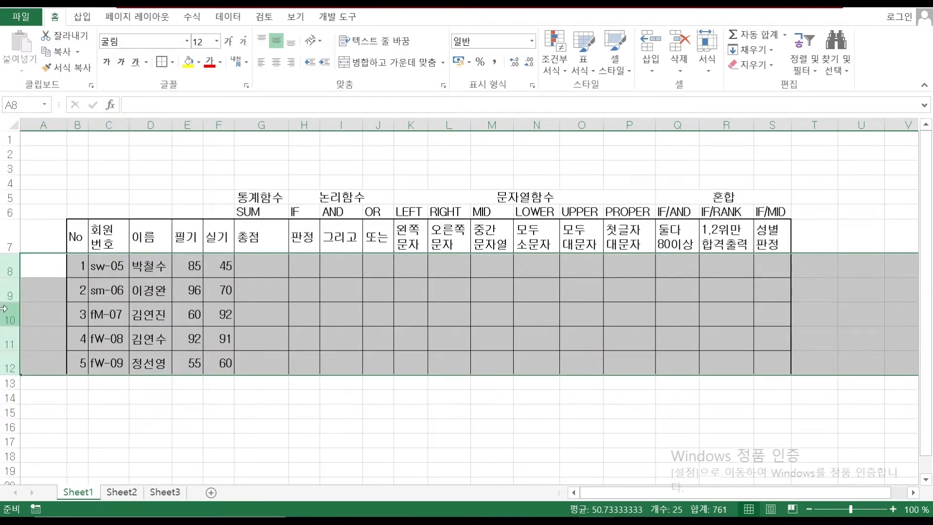
right_click(16, 198)
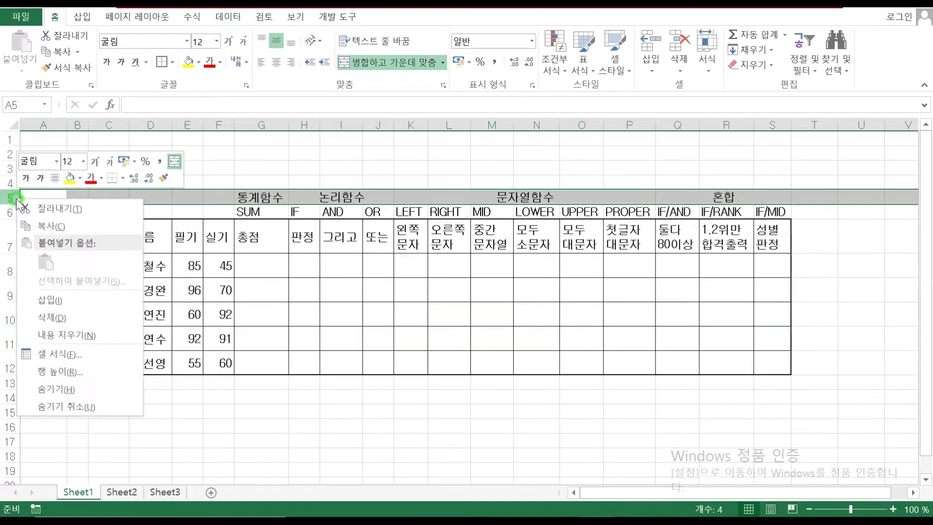
left_click(76, 372)
left_click(77, 355)
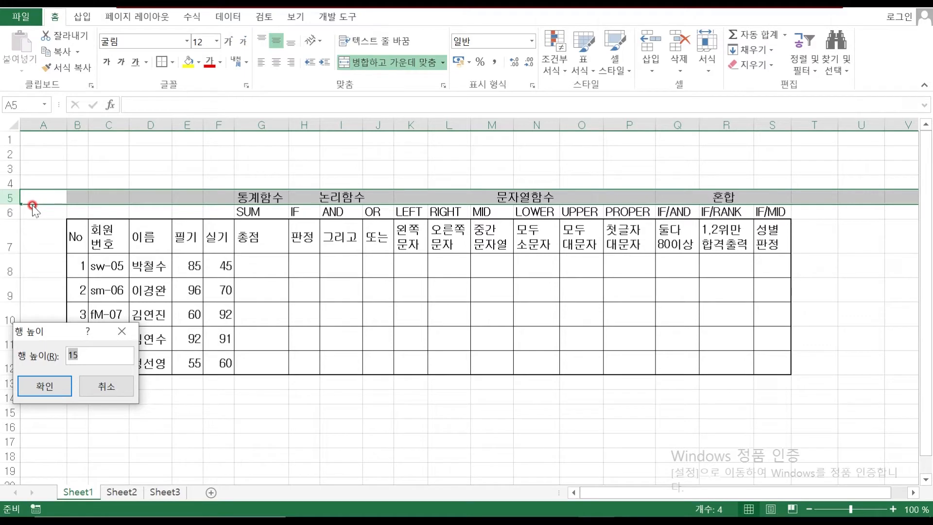
key("Return")
Step: Increase the row height of rows 5 and 6 to match the member rows
left_click_drag(10, 198, 10, 208)
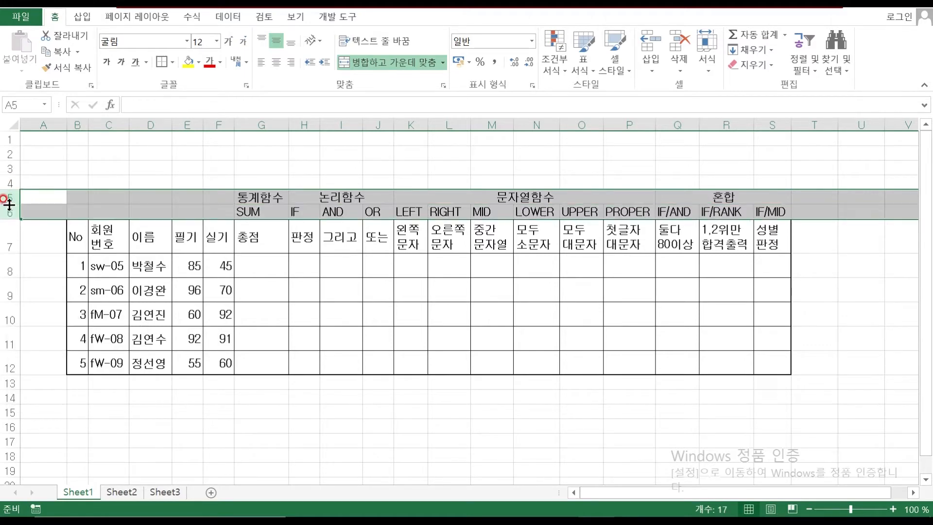
right_click(9, 204)
left_click(52, 378)
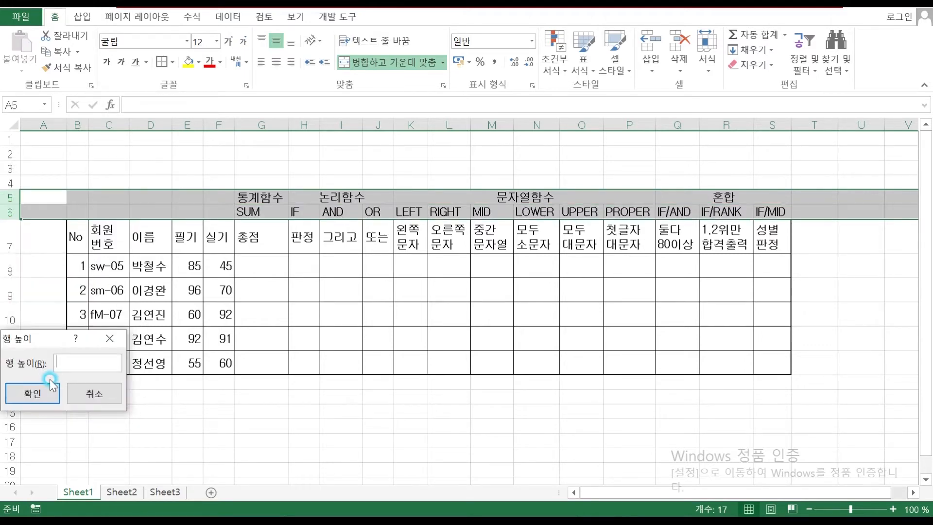
left_click(51, 383)
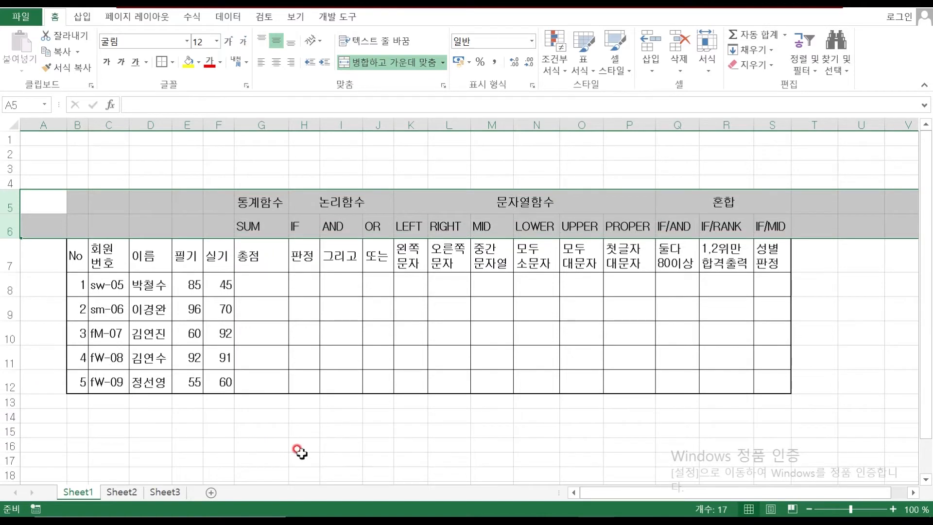
Step: Apply all borders and a thick outside border to the category and function name cells G5:S6
left_click(334, 455)
left_click_drag(258, 201, 768, 237)
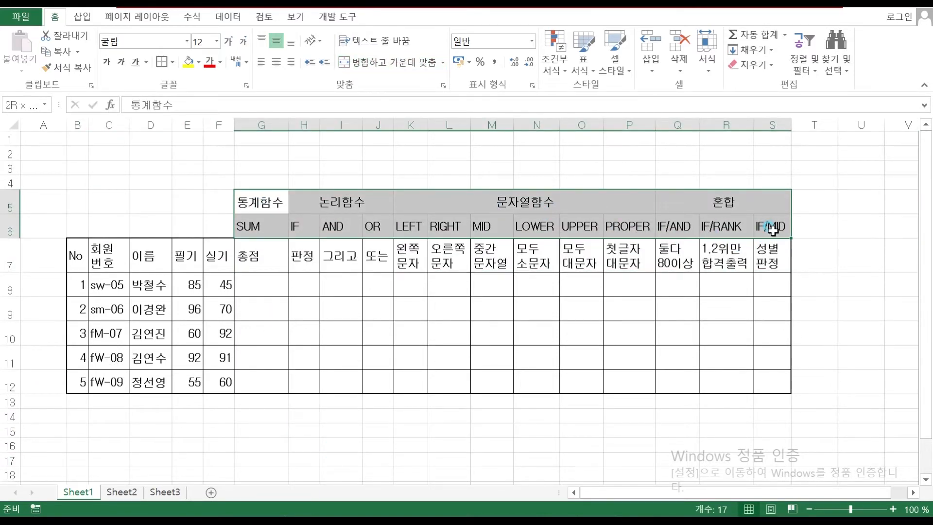
left_click(172, 62)
left_click(192, 194)
left_click(172, 62)
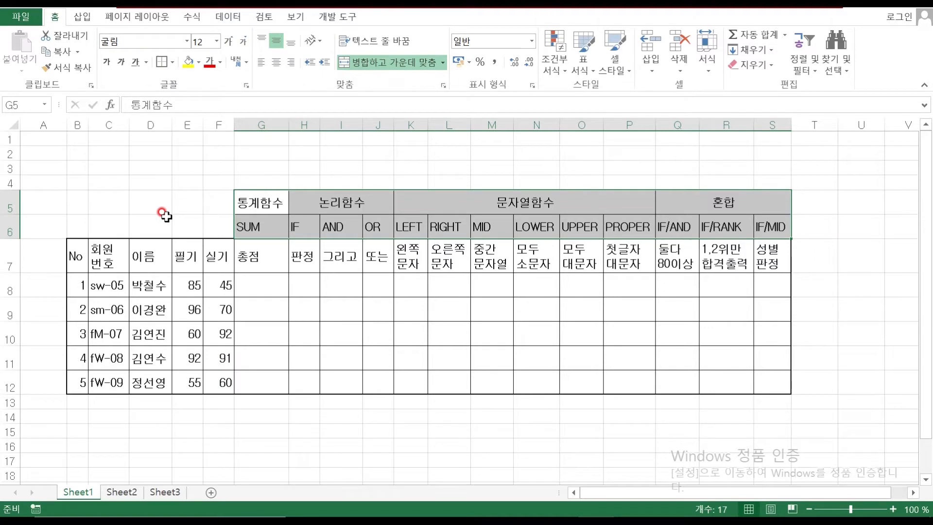
left_click(265, 443)
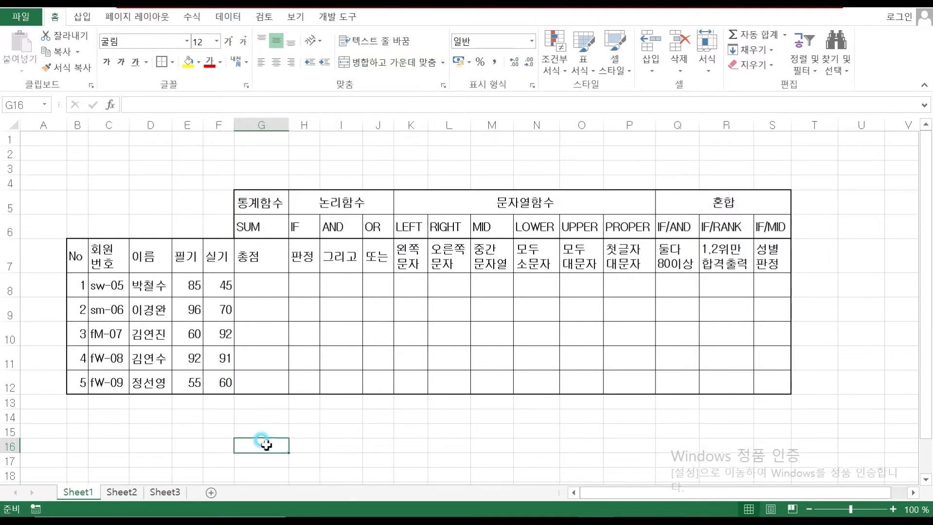
Step: Center the headers in G5:S7 and B7:F7 and the member numbers and names in C8:D12 horizontally
left_click_drag(277, 204, 686, 250)
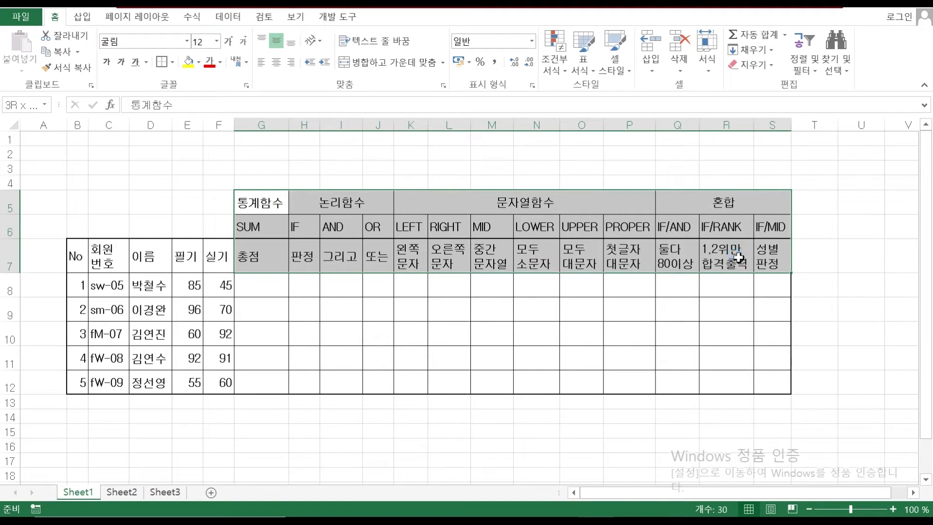
left_click_drag(738, 257, 738, 257)
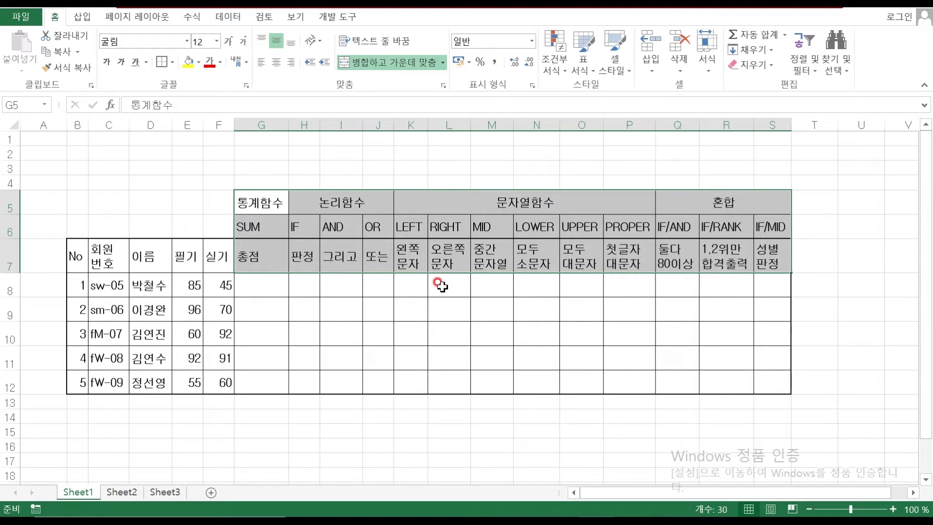
left_click_drag(74, 257, 220, 258)
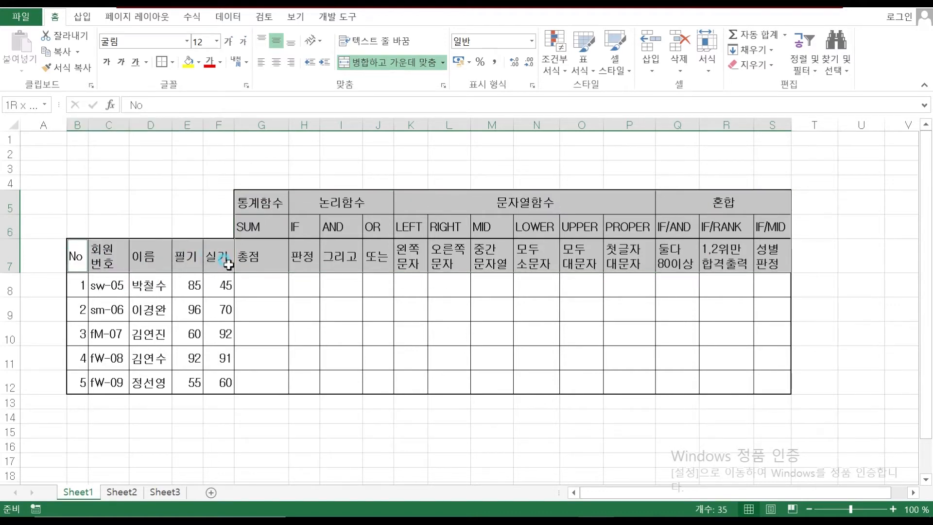
left_click(108, 284, "ctrl")
left_click_drag(109, 284, 150, 383)
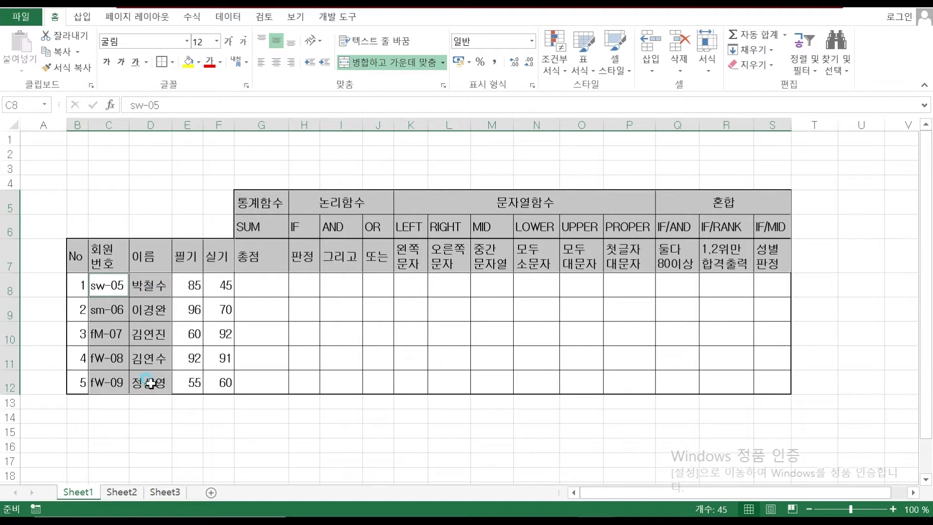
left_click(280, 64)
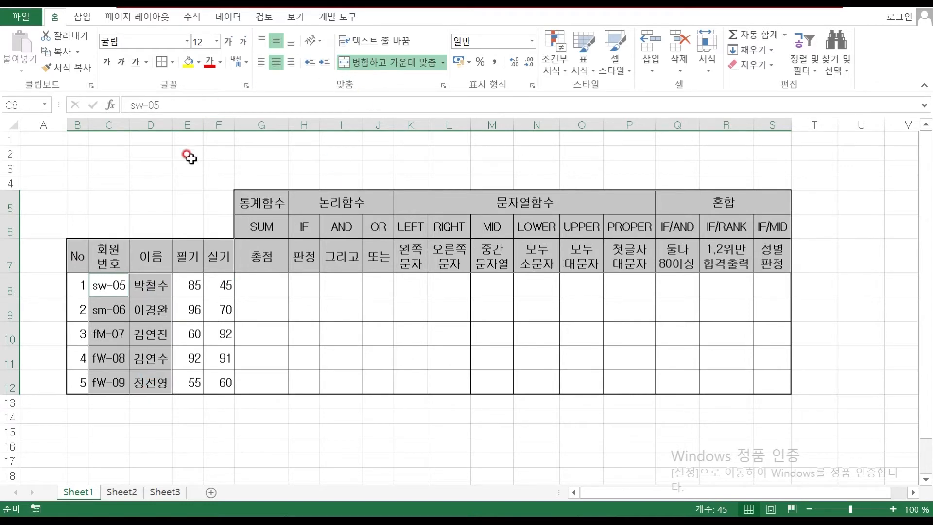
left_click(188, 167)
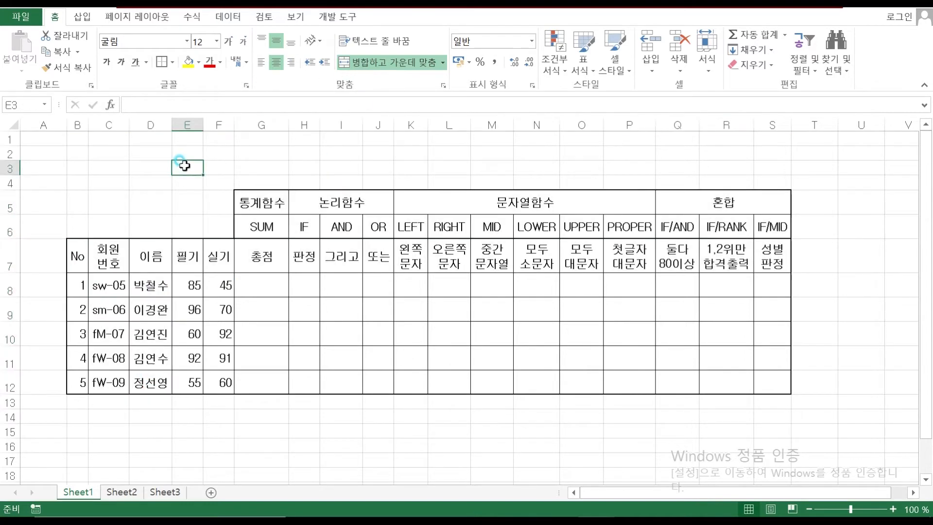
Step: Fill the category cells G5:S5 and the header cells B7:S7 with yellow
left_click(375, 457)
left_click_drag(265, 202, 746, 208)
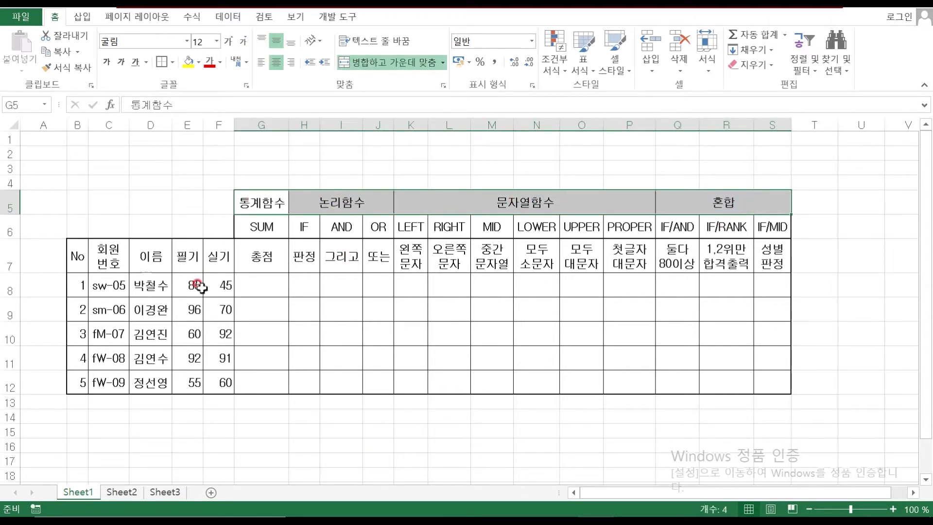
left_click_drag(75, 256, 766, 259)
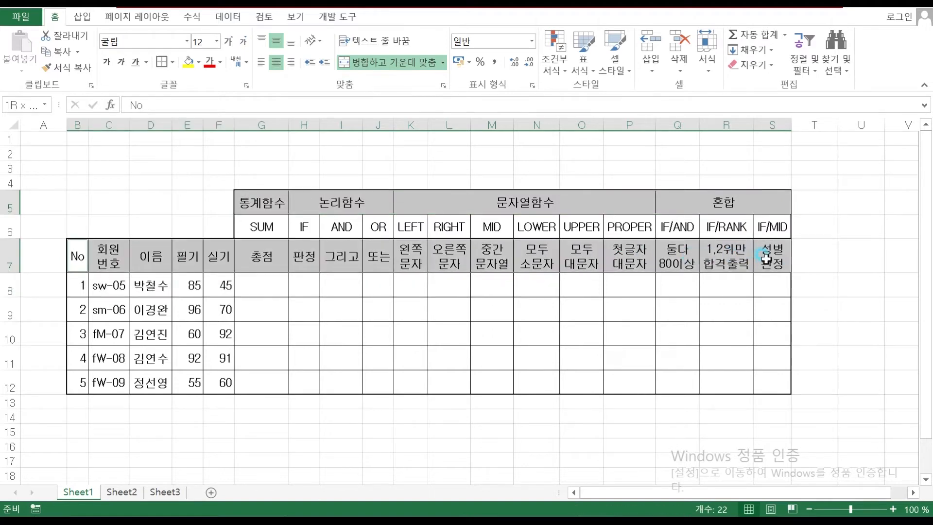
left_click(187, 62)
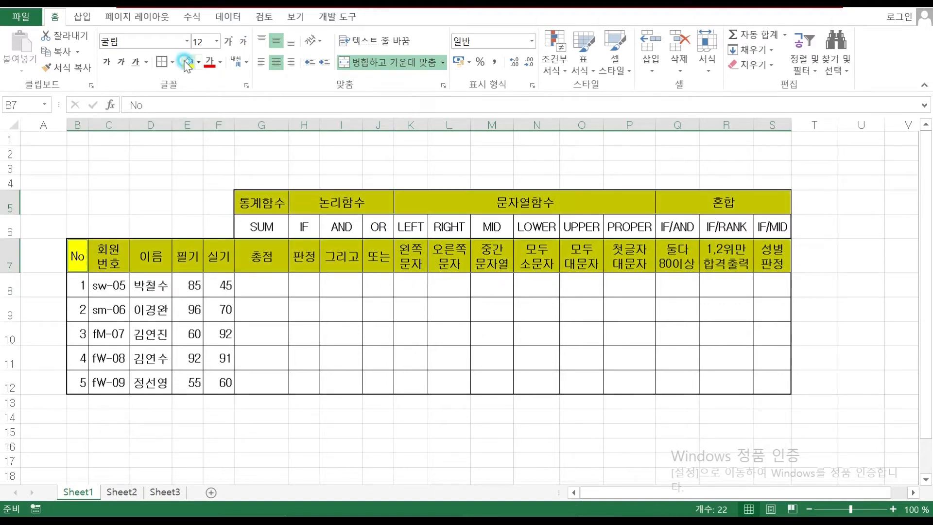
left_click(204, 194)
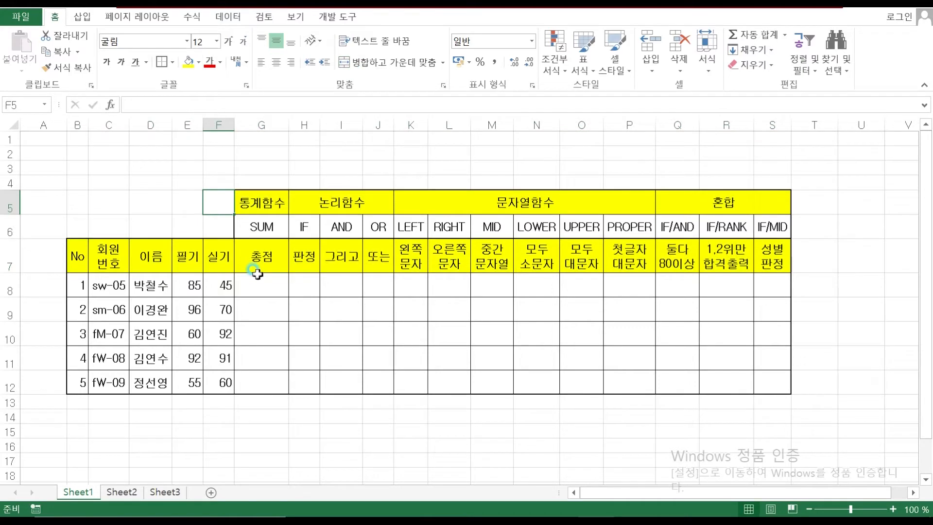
left_click(413, 476)
mouse_move(554, 517)
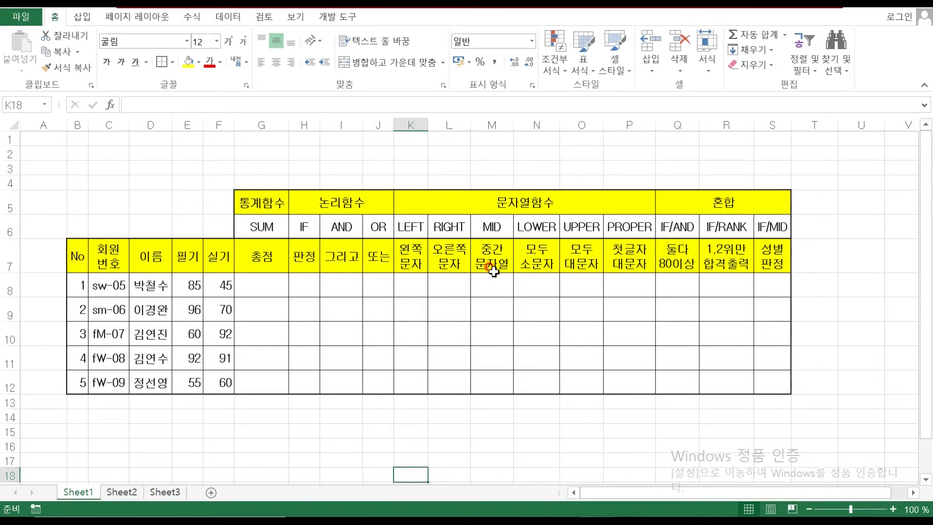
Step: Enter the title "성적표(논리함수, 문자열함수)" in B2
left_click(78, 149)
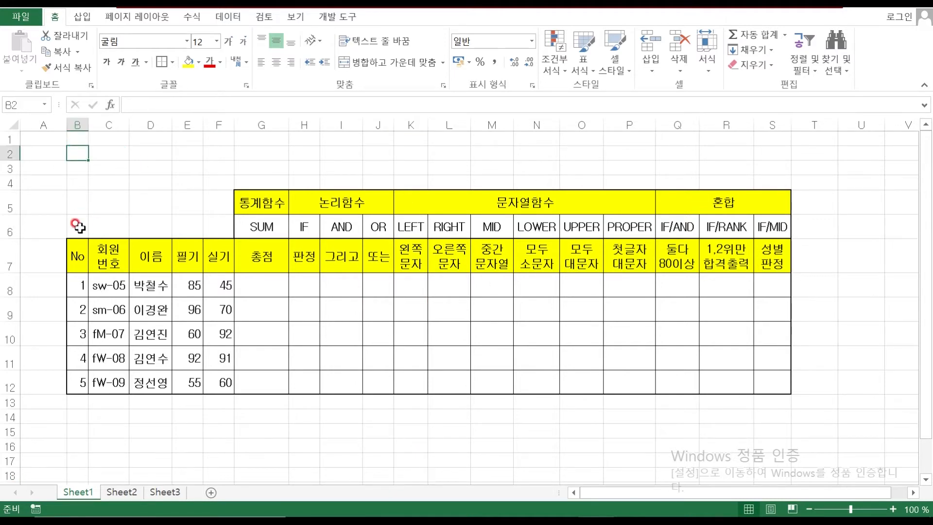
type("성적표")
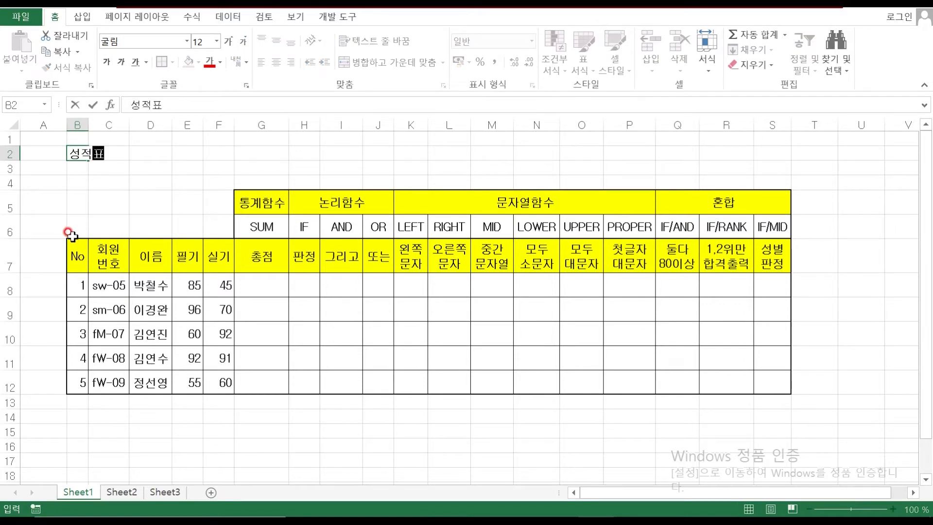
type("(논리함수, 문자열함수")
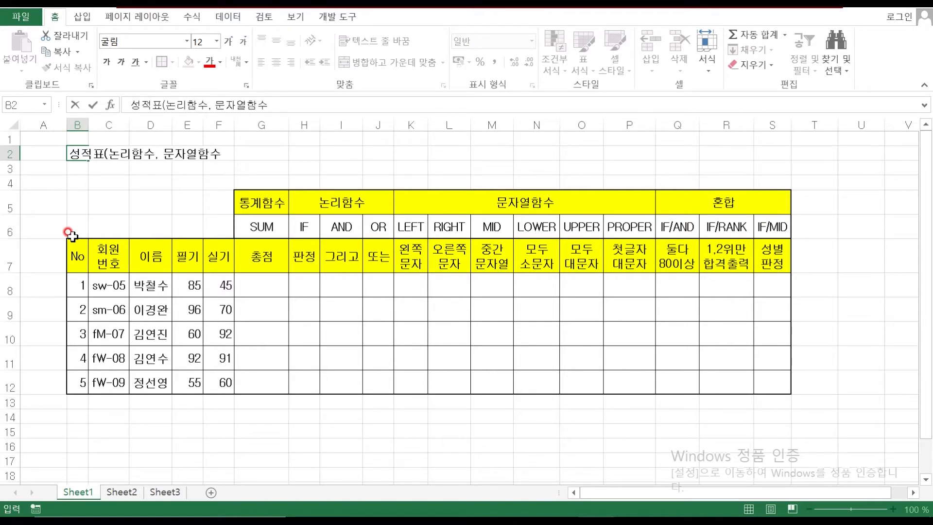
key("Return")
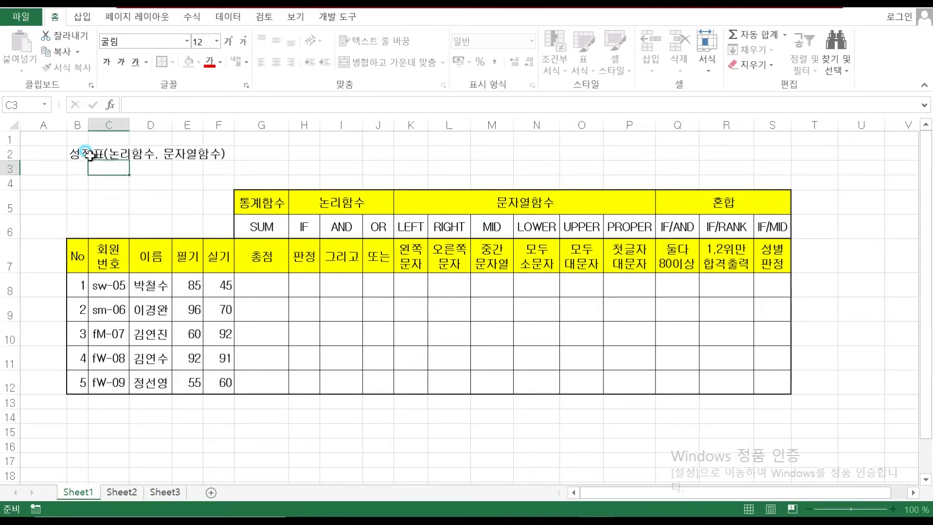
Step: Merge and center the title across B2:S2
left_click(78, 153)
left_click_drag(131, 154, 777, 154)
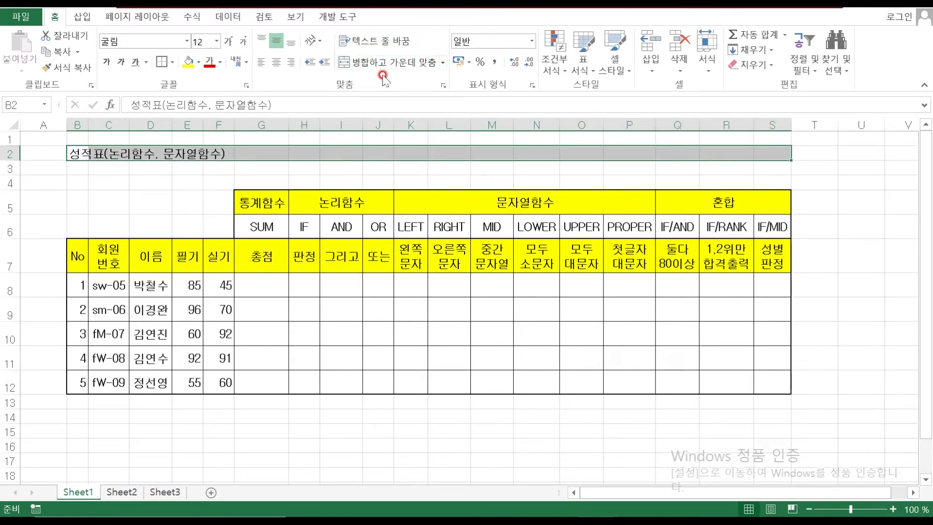
left_click(380, 62)
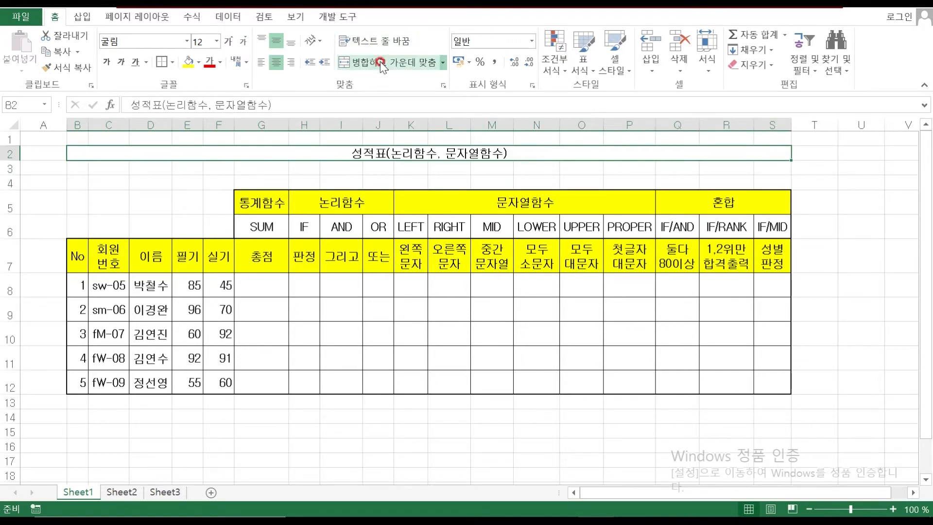
Step: Enlarge the merged title's font to size 22 and underline it
left_click(229, 40)
left_click(230, 40)
left_click(230, 40)
left_click(229, 39)
left_click(230, 40)
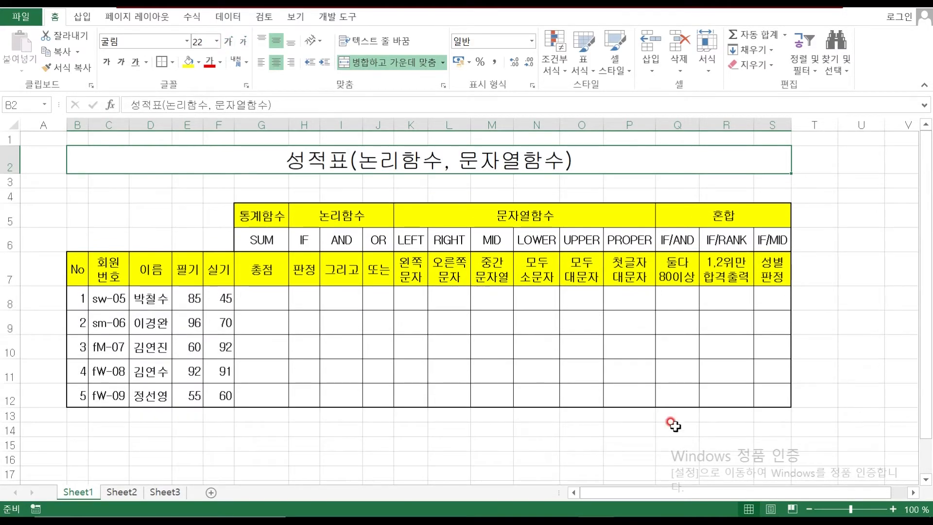
left_click(146, 61)
left_click(150, 90)
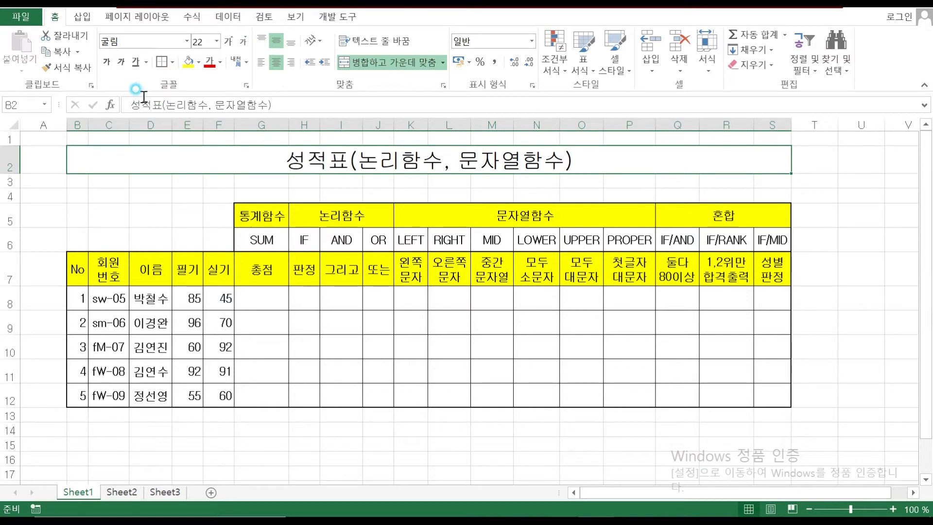
left_click(146, 195)
left_click(428, 472)
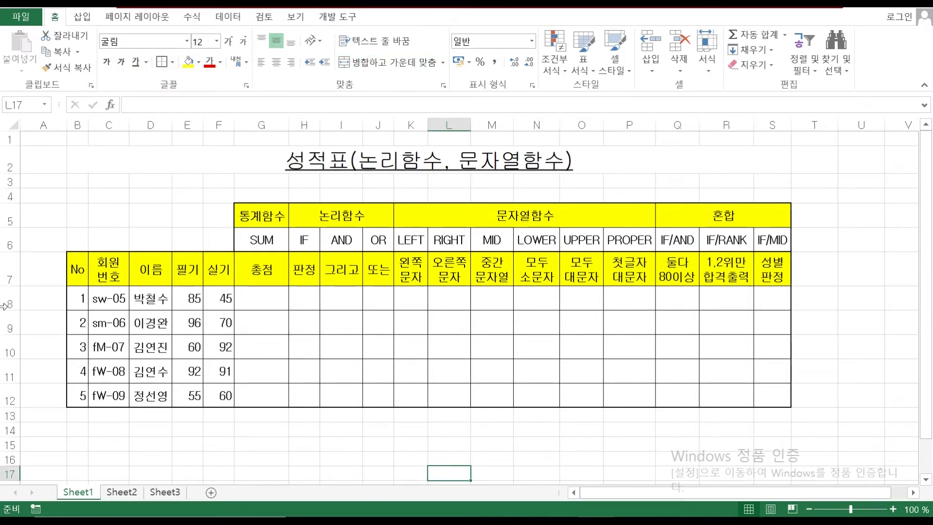
Step: Slightly reduce the height of empty row 4 above the table
left_click_drag(14, 203, 14, 197)
left_click(328, 452)
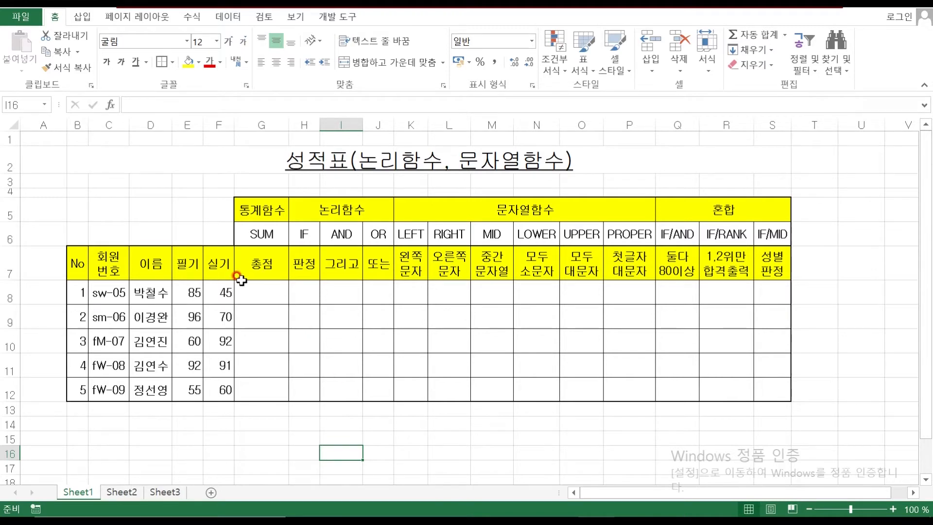
Step: Calculate the first member's total in G8 with =SUM(E8:F8) using AutoSum
left_click(261, 293)
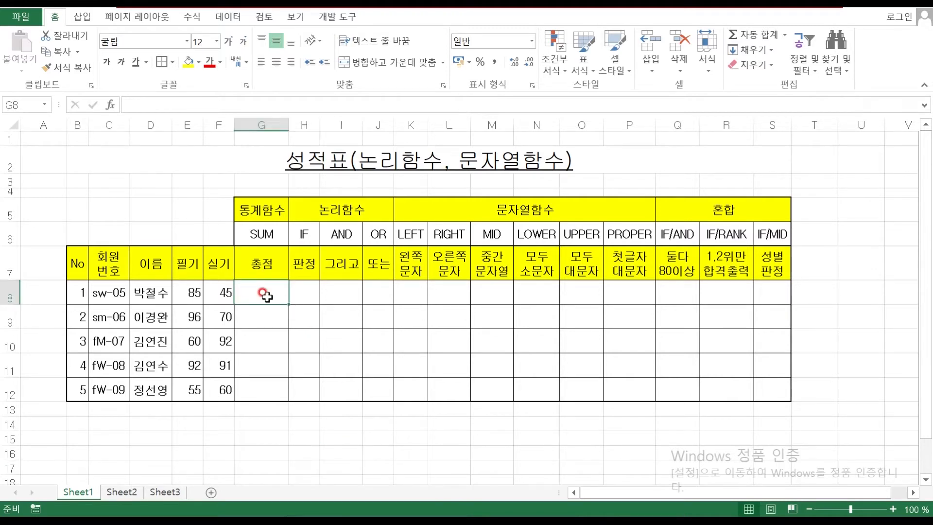
left_click(783, 36)
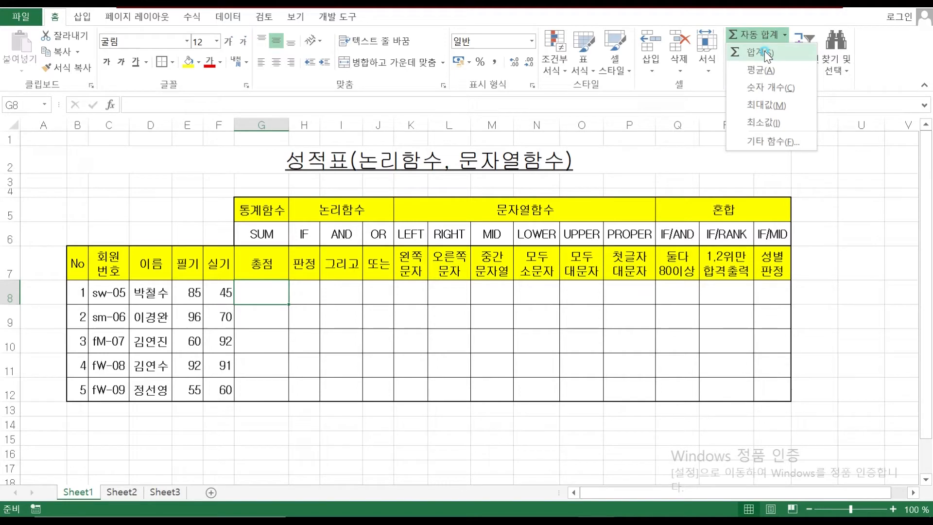
left_click(763, 52)
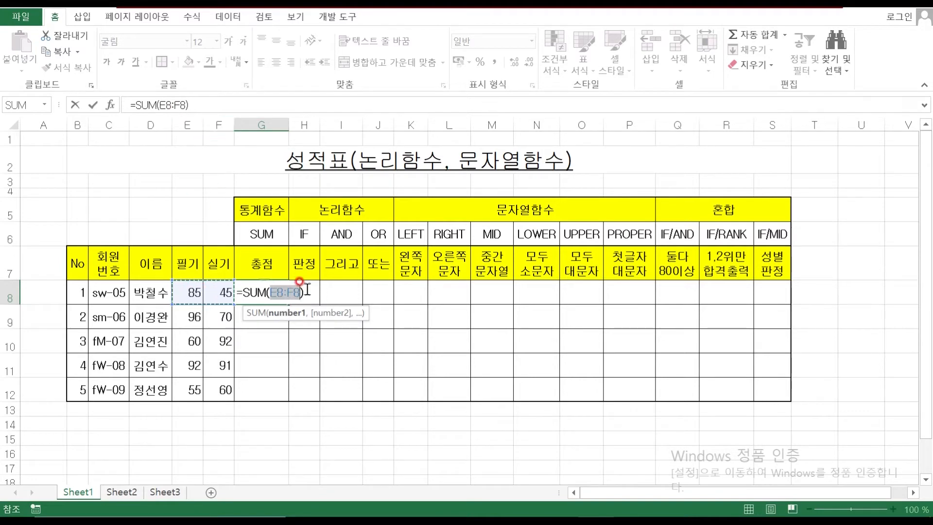
key("Return")
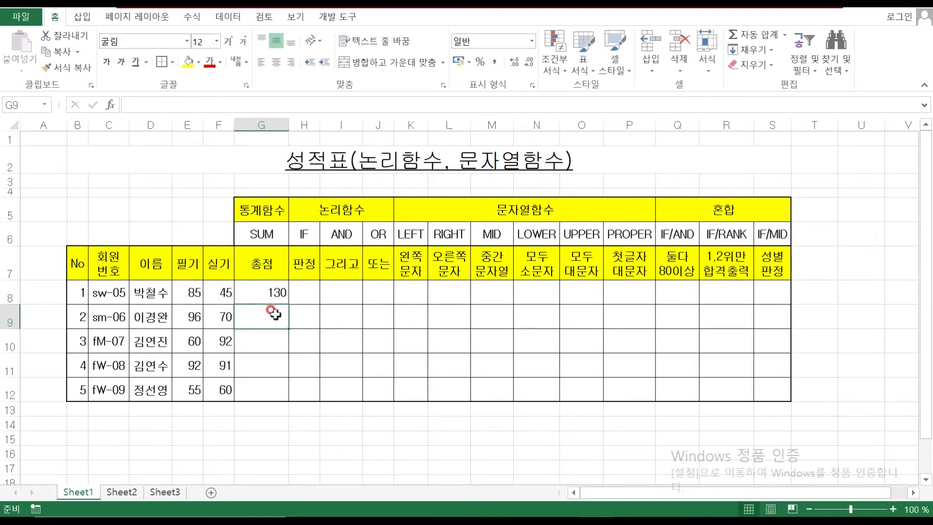
Step: Fill the total formula from G8 down through G12 for the remaining members
left_click(262, 290)
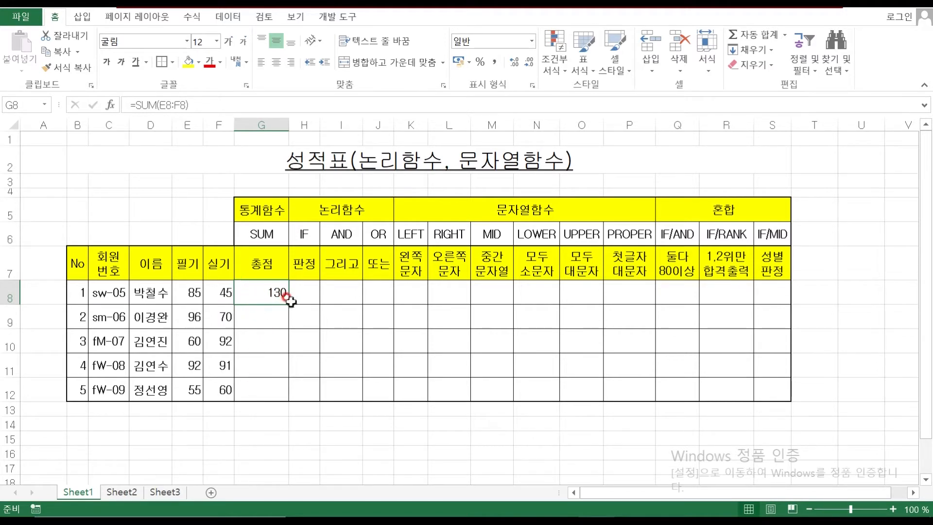
left_click_drag(288, 305, 288, 305)
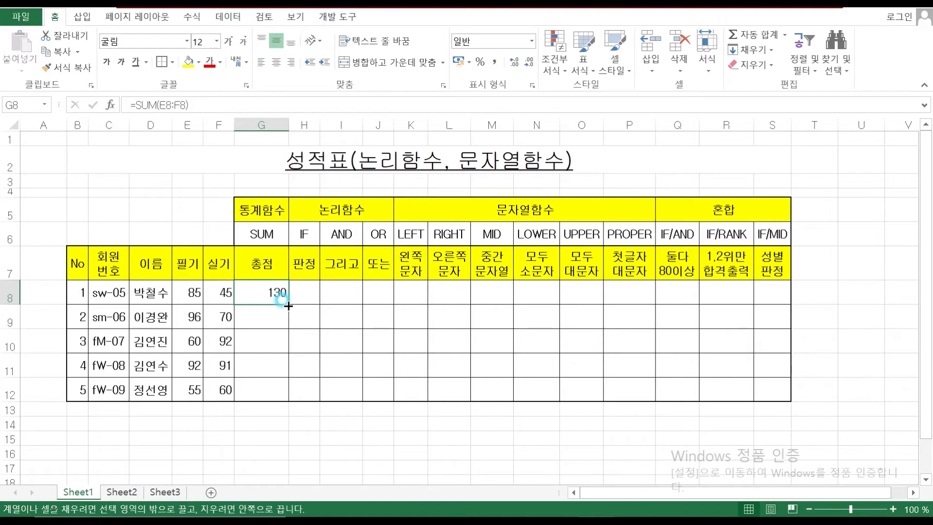
left_click_drag(289, 305, 273, 391)
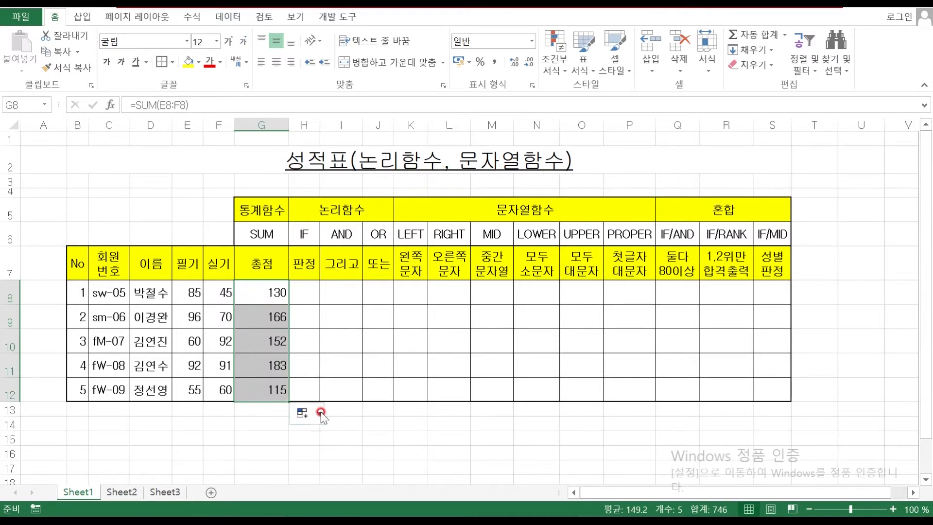
left_click(319, 414)
left_click(262, 468)
left_click(341, 453)
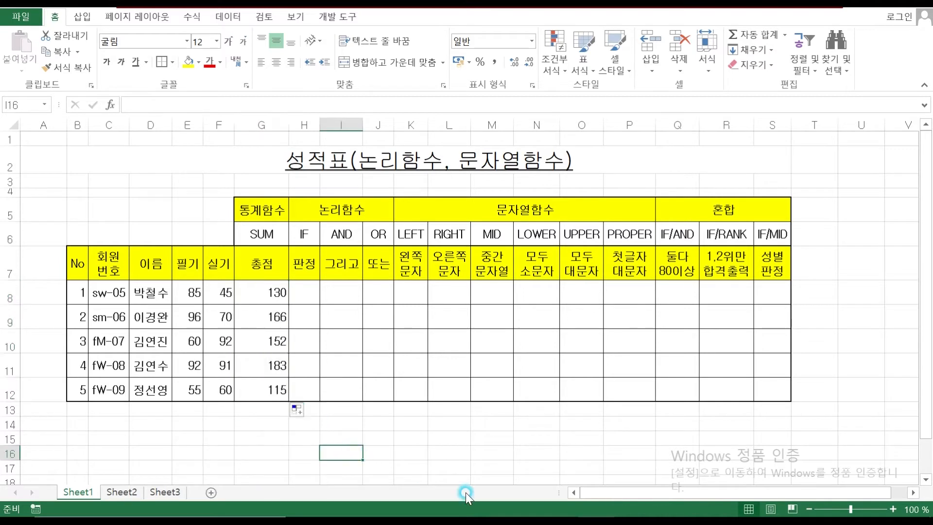
Step: Check the copied SUM formulas in each total cell from G8 to G12
left_click(263, 292)
left_click(260, 316)
left_click(259, 343)
left_click(262, 365)
left_click(267, 388)
Step: Switch to Microsoft Edge to consult the 판정 (IF) condition in 논리문자열함수.pdf, and return to the score table in Excel
left_click(304, 291)
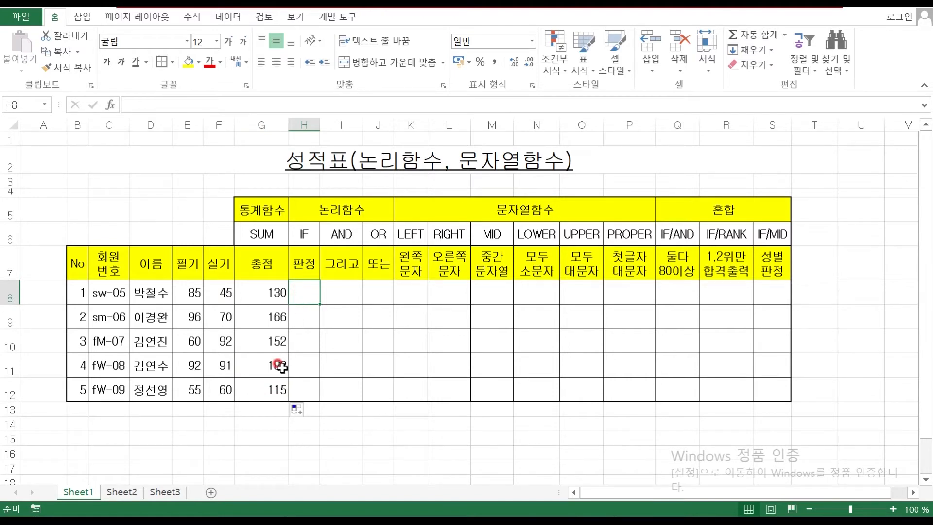
key("super")
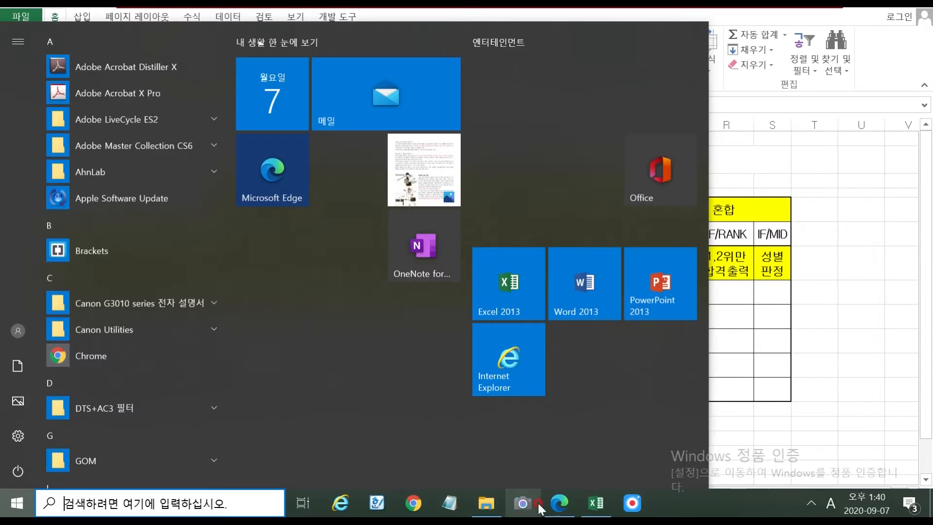
left_click(559, 503)
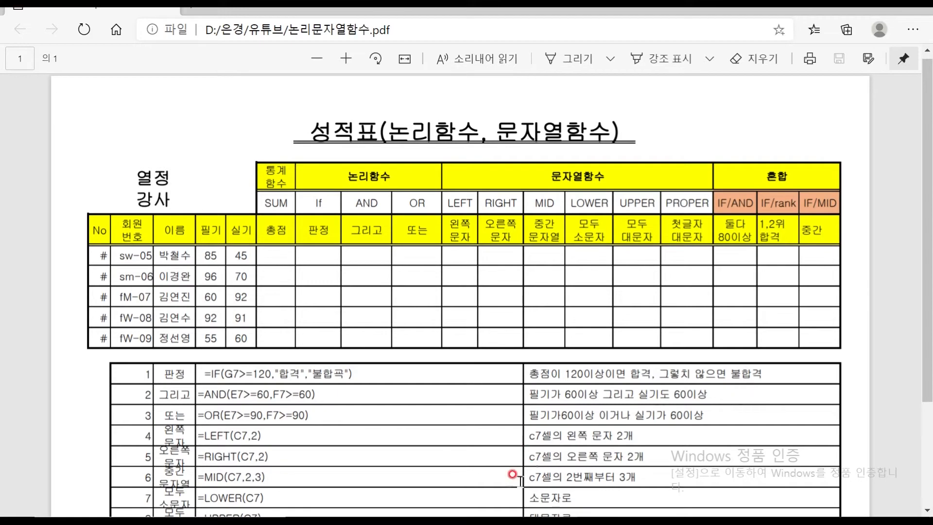
left_click(592, 506)
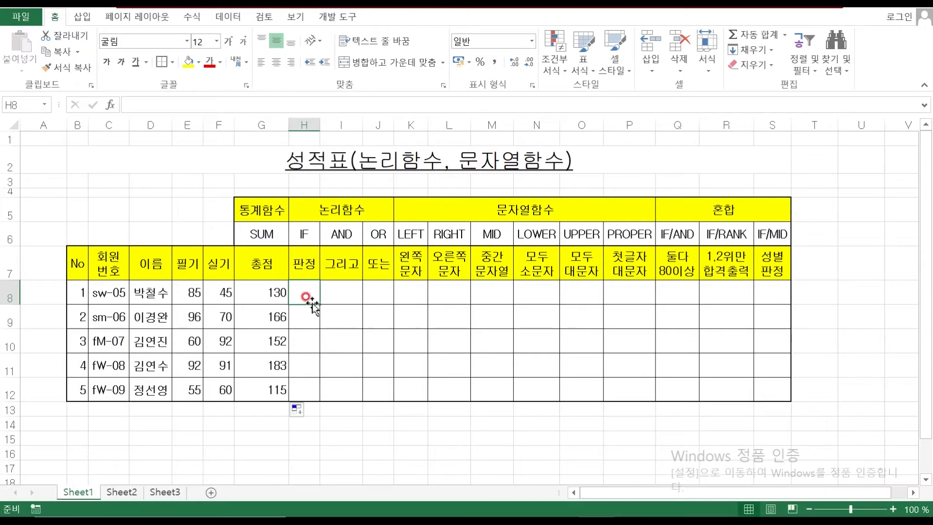
Step: Begin an IF function in H8 through its function arguments, with the logical test G8>=120
type("=")
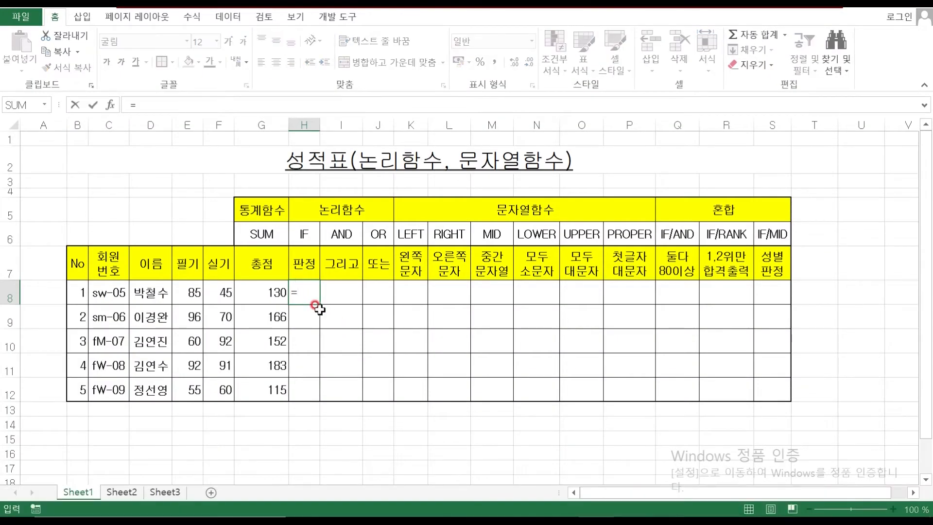
type("IF(")
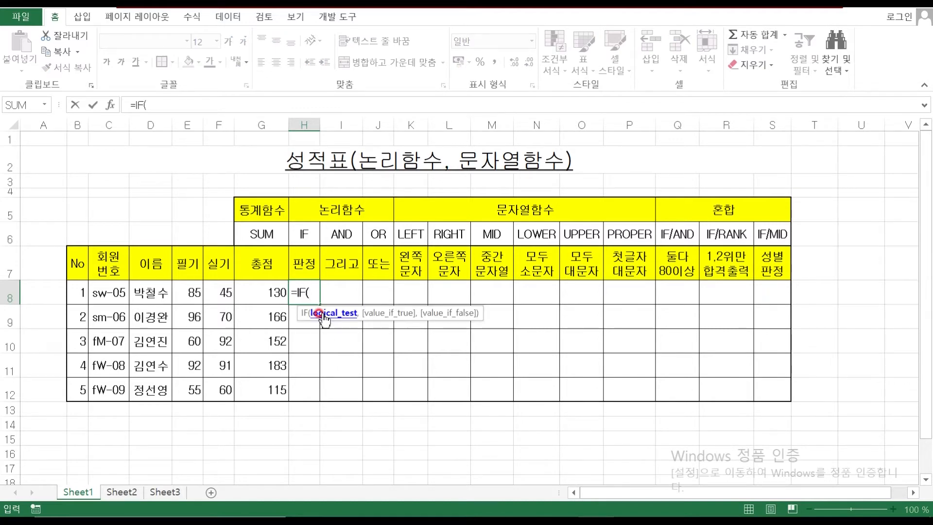
left_click(110, 105)
left_click_drag(587, 266, 509, 230)
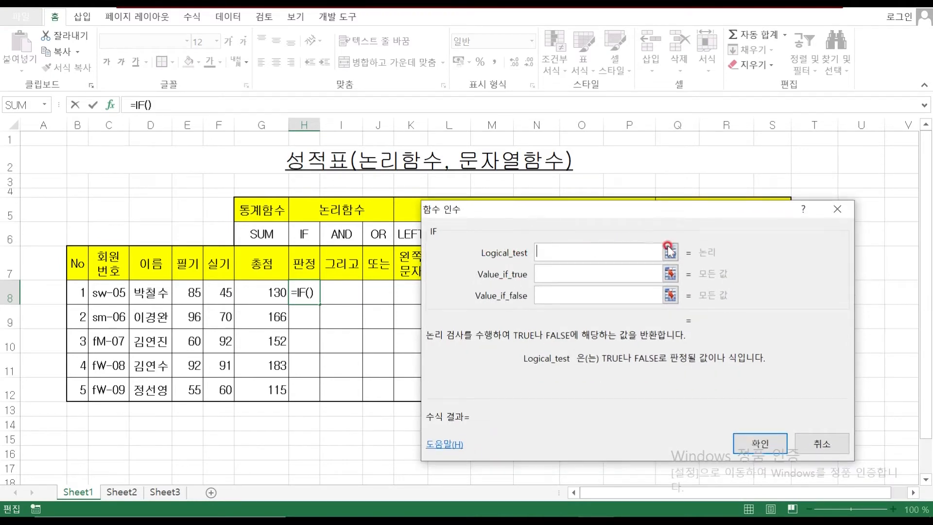
left_click(568, 252)
left_click(265, 290)
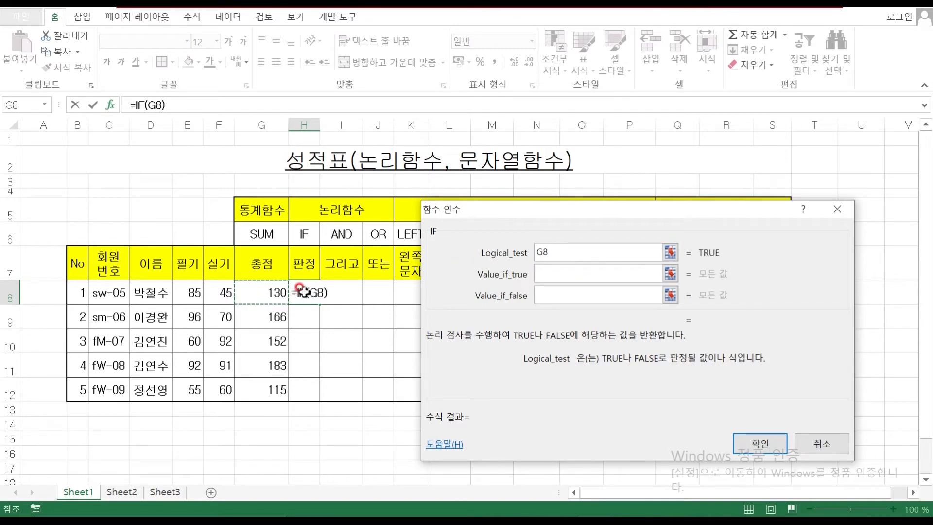
type(">=120")
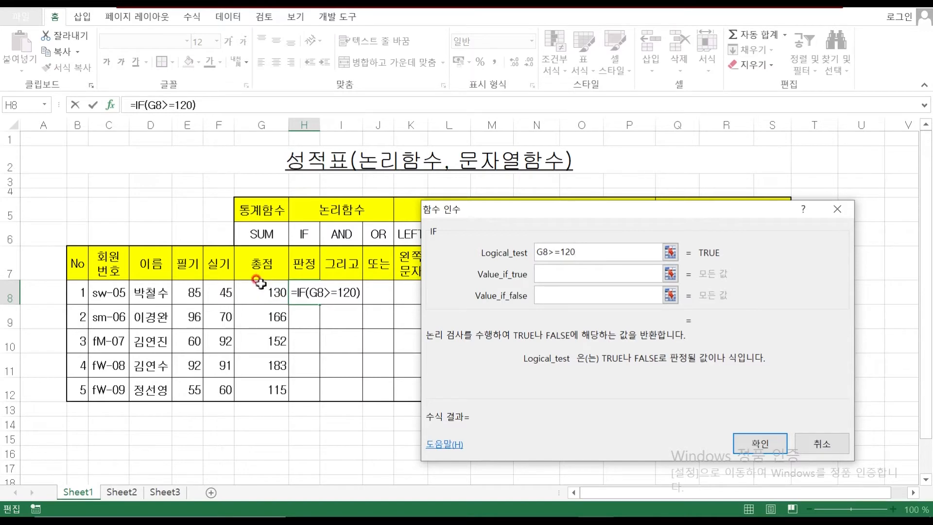
Step: Set the H8 IF function to return 합격 when the test is true and 불합격 when it is false
left_click(554, 276)
left_click(554, 276)
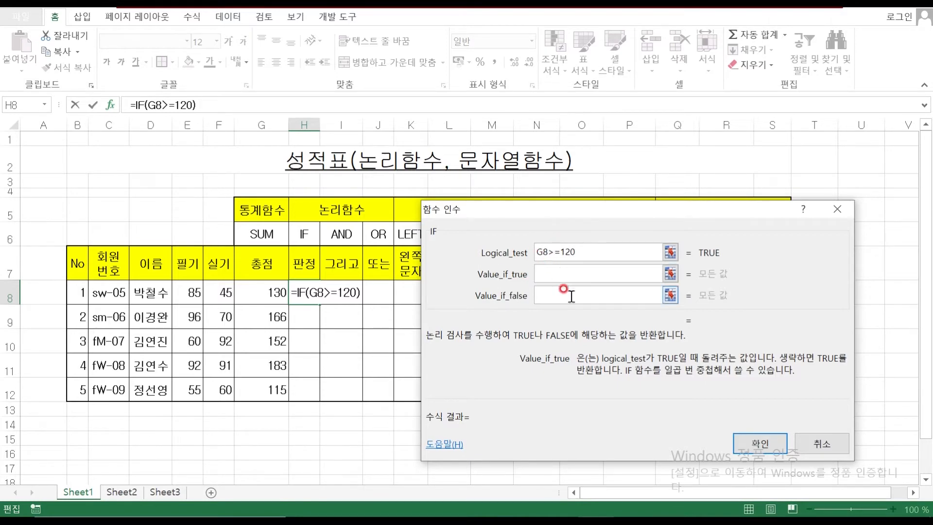
type("합격")
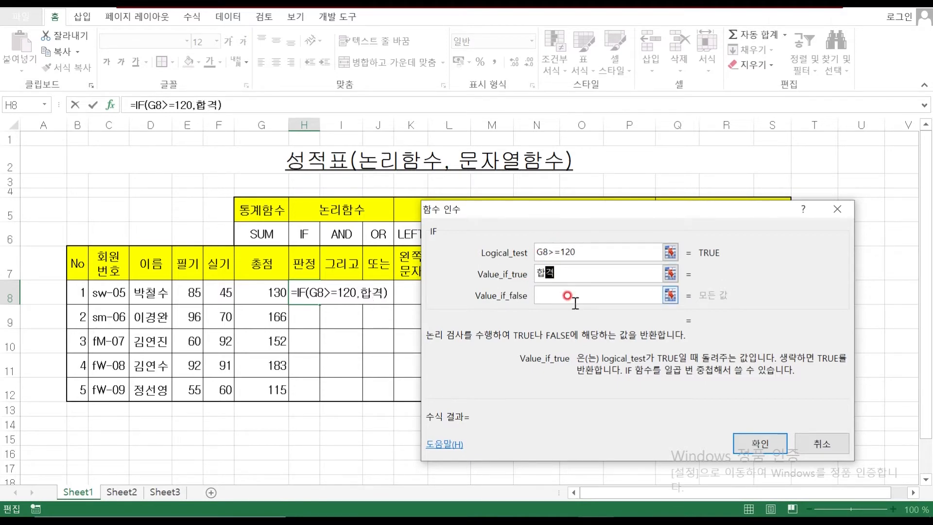
left_click(576, 304)
type("불합격")
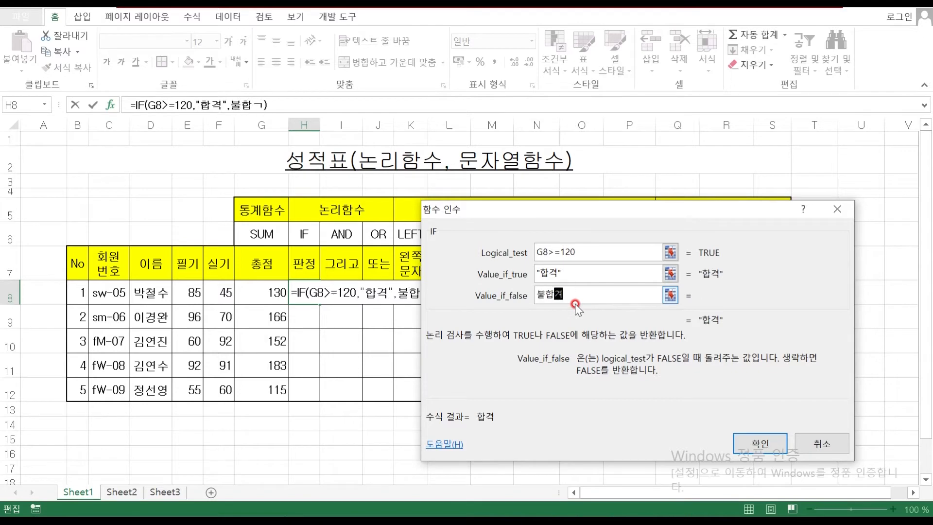
left_click(579, 275)
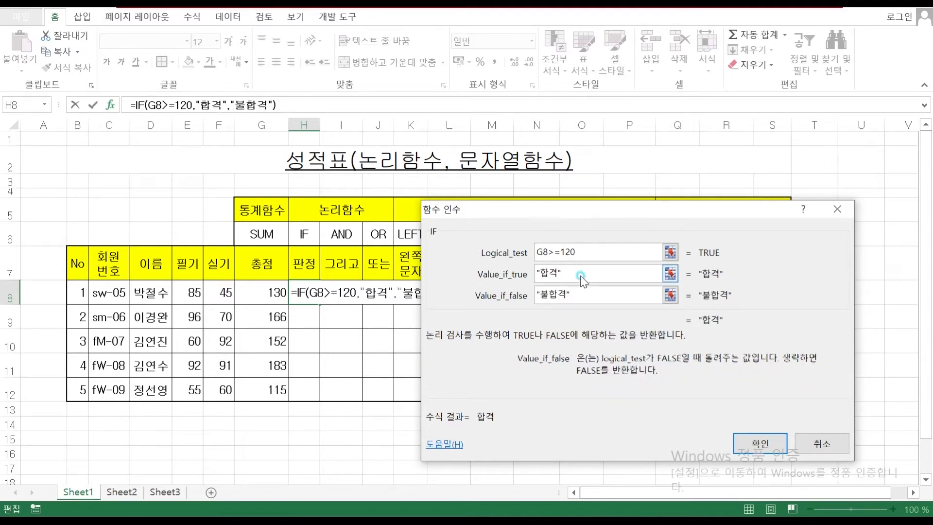
left_click(581, 295)
Step: Replace the H8 IF results with the numbers 10 for true and 20 for false
left_click_drag(573, 274, 505, 275)
type("10")
left_click_drag(584, 294, 511, 295)
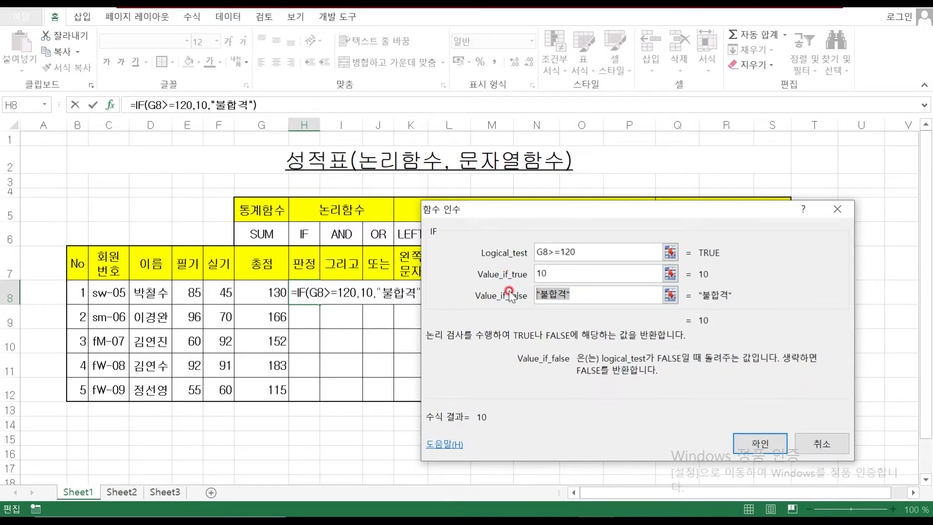
type("20")
left_click(584, 275)
left_click(587, 295)
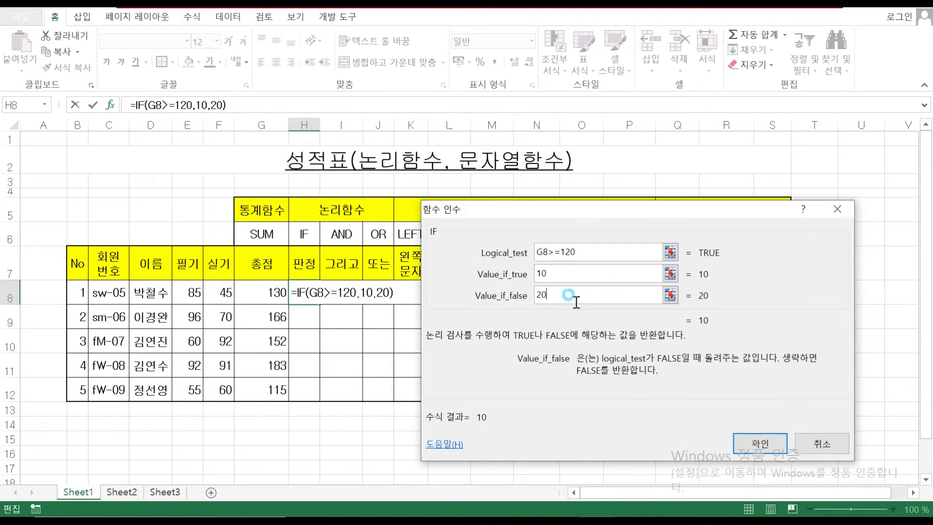
Step: Switch to Microsoft Edge to review the 판정 condition in 논리문자열함수.pdf, and return to the IF arguments in Excel
left_click_drag(601, 268, 513, 294)
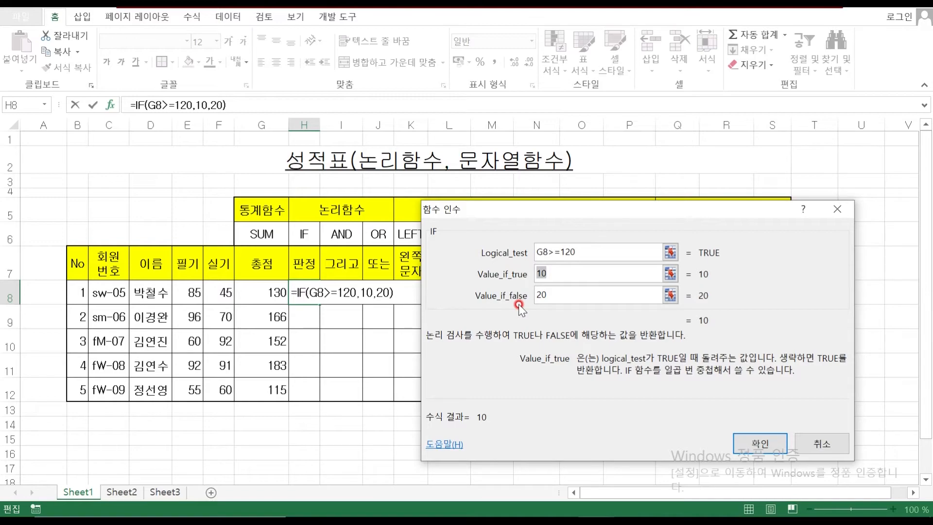
key("super")
key("super")
left_click(554, 507)
left_click_drag(625, 373, 762, 374)
key("super")
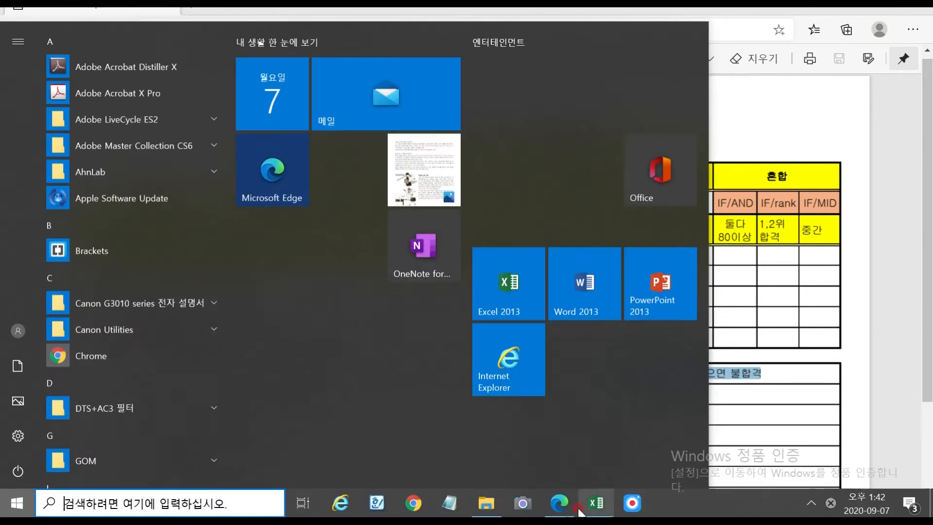
left_click(588, 505)
Step: Make the H8 IF function return 합격 when true and 불합격 when false, and complete the formula
type("GKQ")
key("BackSpace")
key("BackSpace")
key("BackSpace")
type("합격")
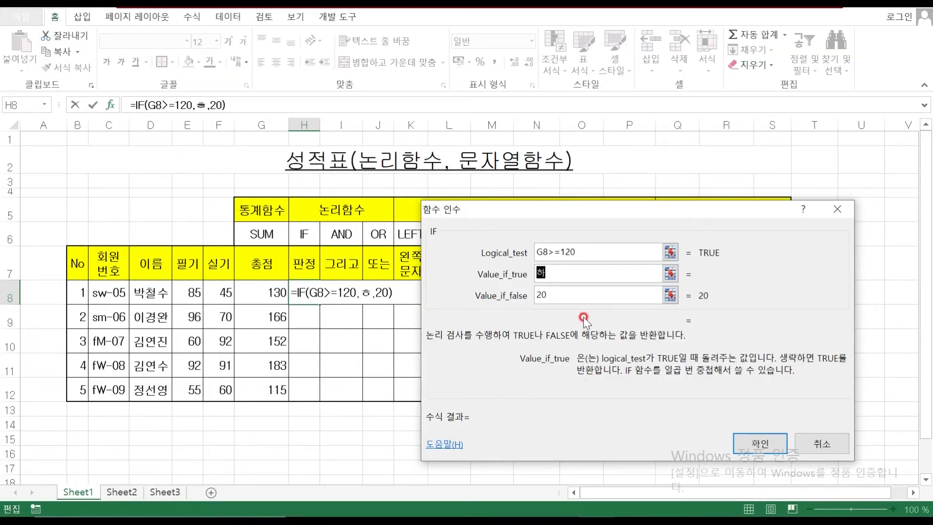
key("Tab")
type("불합격")
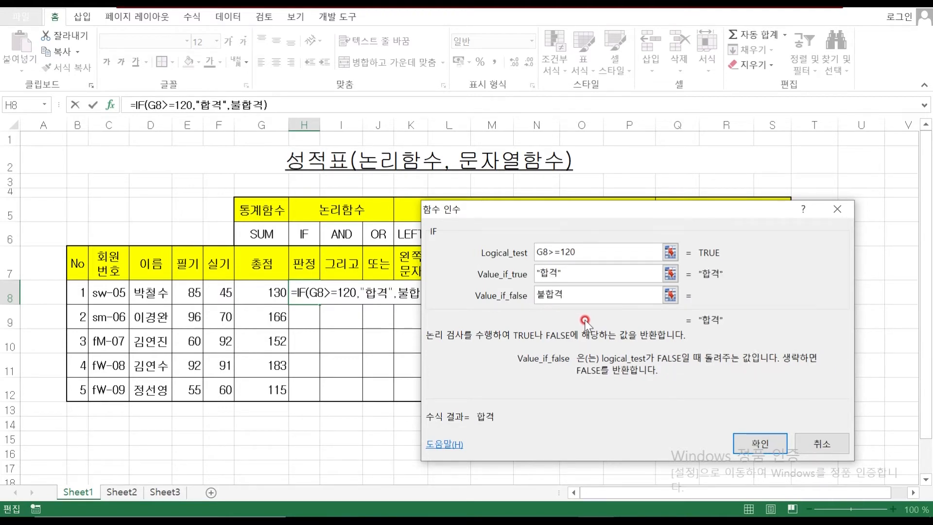
left_click(575, 264)
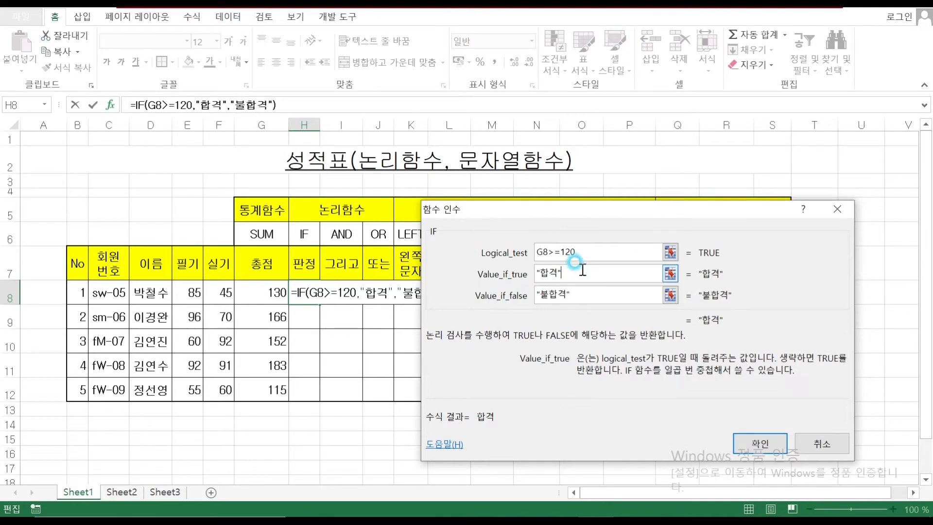
left_click(586, 250)
left_click(588, 271)
left_click_drag(587, 210, 626, 164)
left_click(627, 249)
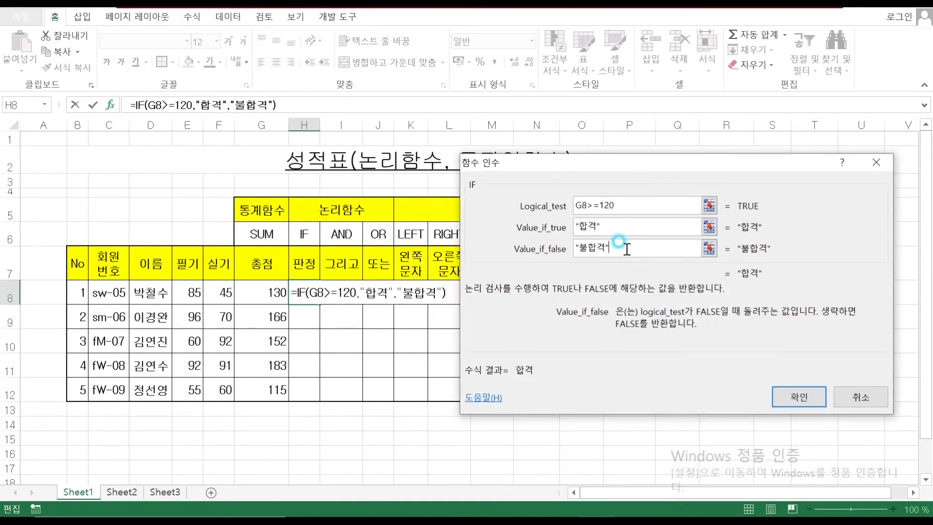
left_click(632, 251)
left_click(801, 398)
left_click(300, 295)
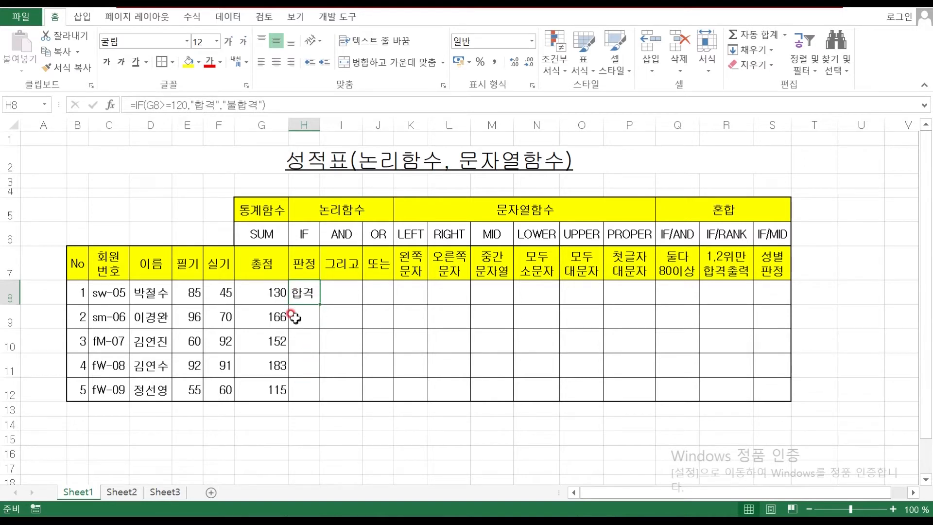
Step: Begin an IF function in H9 through its function arguments, with the logical test G9>=120
left_click(301, 318)
type("=")
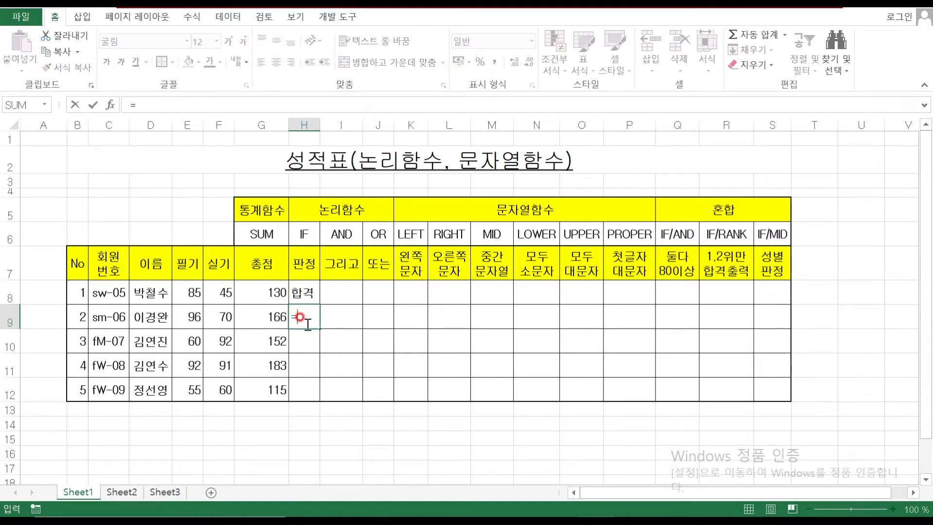
type("IF(")
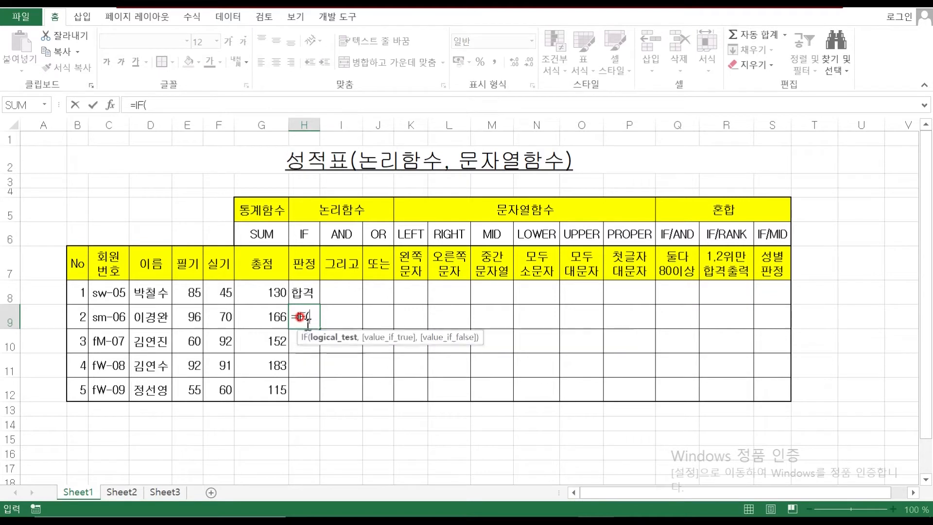
left_click(110, 105)
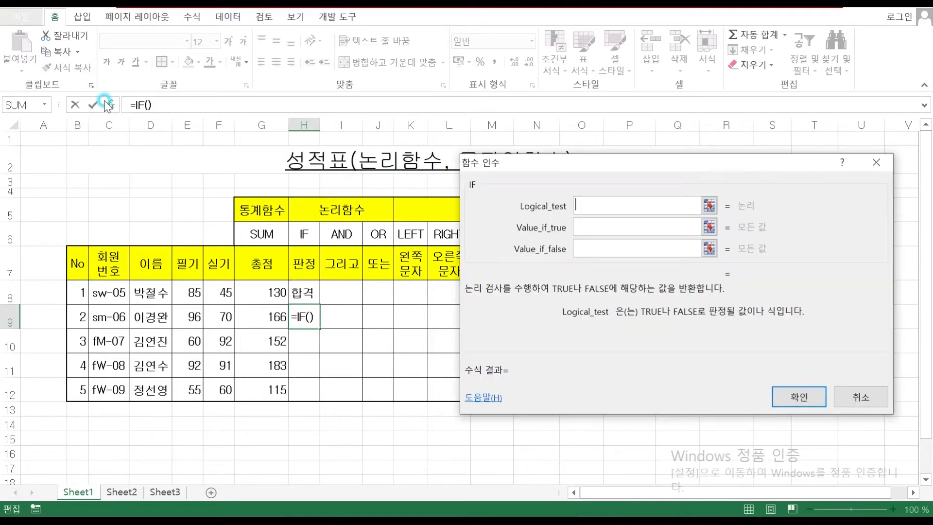
left_click(255, 313)
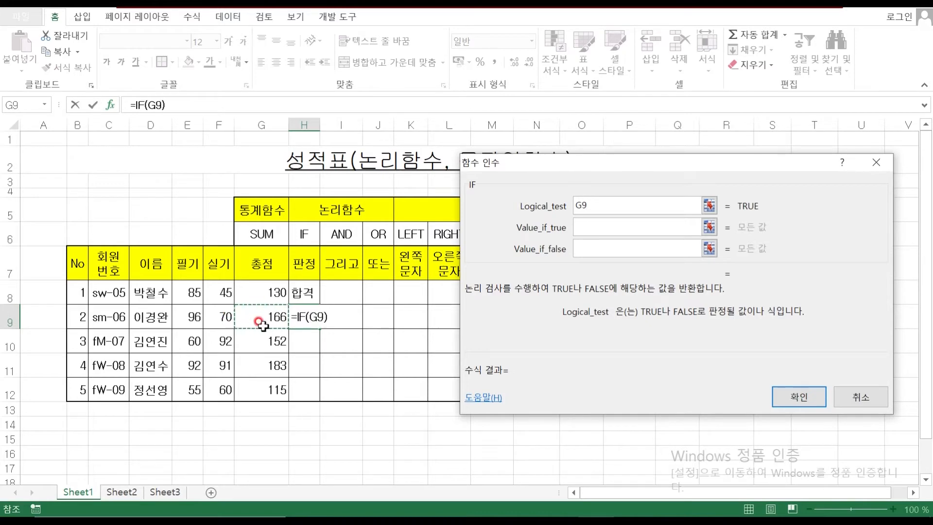
left_click(623, 200)
left_click(622, 240)
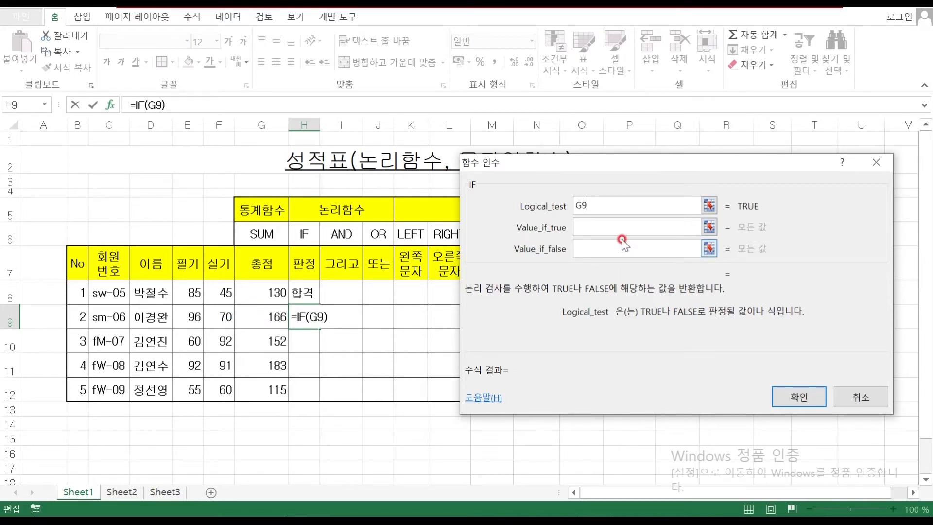
type(">=120")
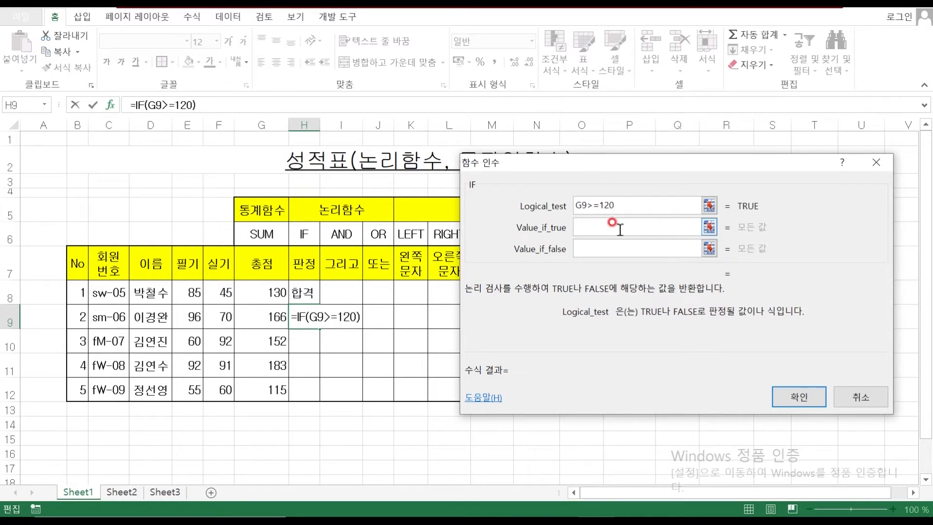
Step: Set the H9 IF results to 합격 for true and 불합격 for false, and complete the formula
left_click(603, 227)
type("합격")
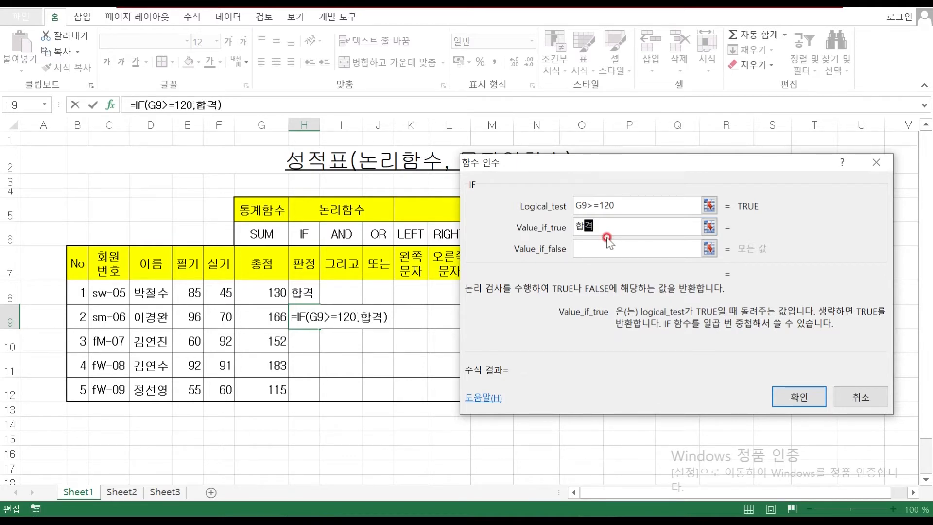
left_click(607, 240)
type("불합격")
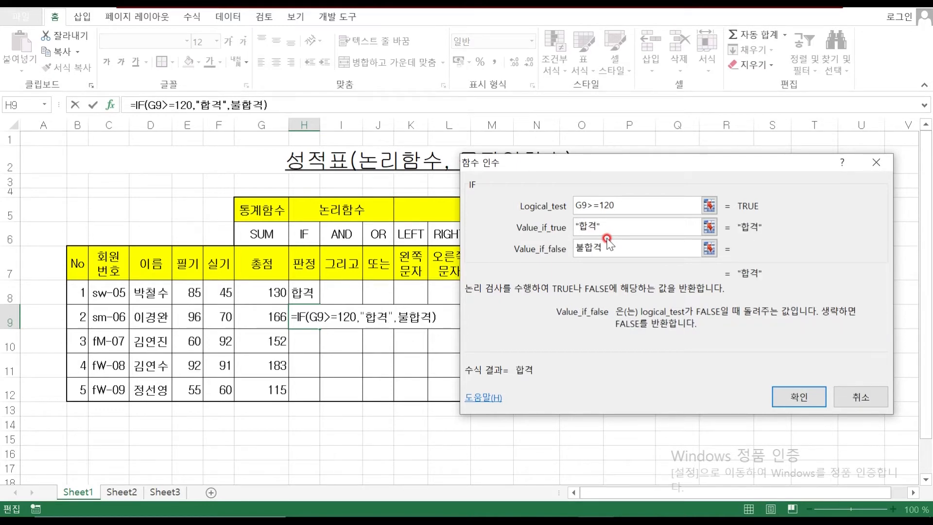
key("Return")
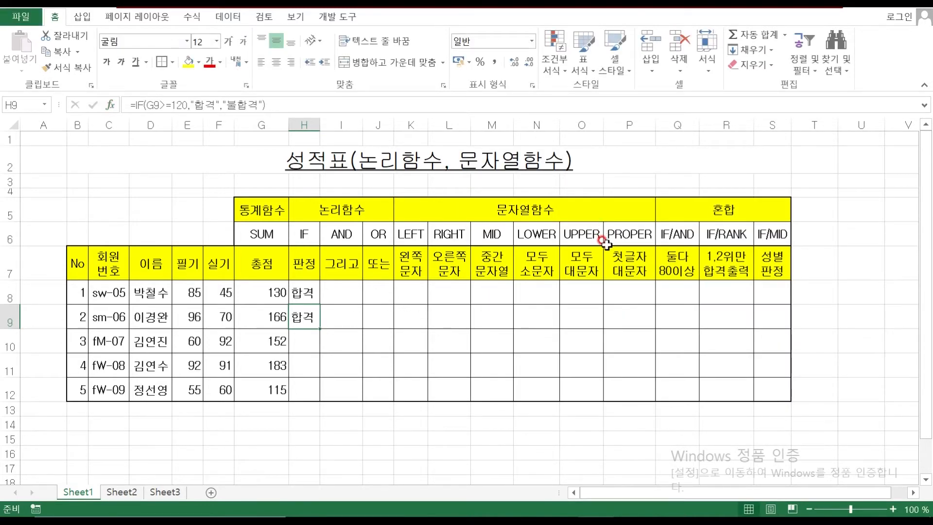
Step: Fill the IF formula from H9 down through H12 without formatting, and widen column H to fit 불합격
left_click(297, 291)
left_click(302, 317)
left_click_drag(320, 330, 311, 394)
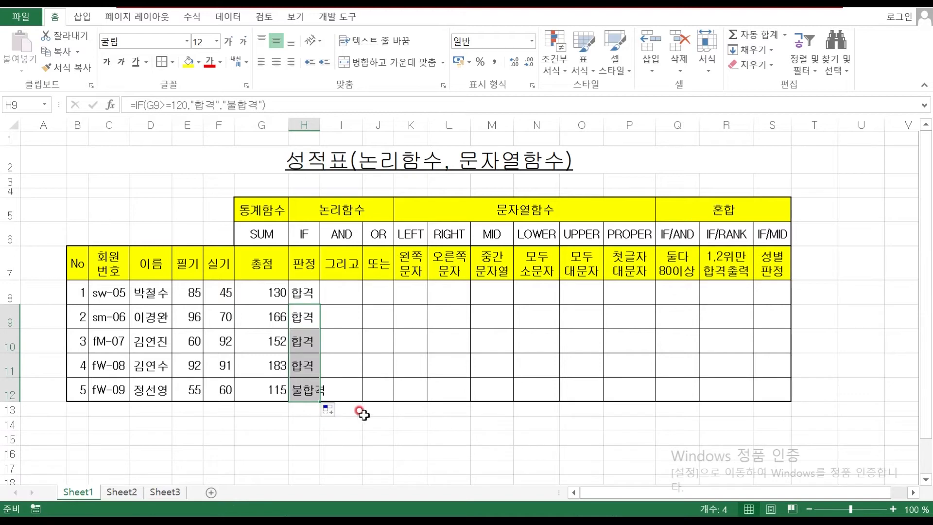
left_click(348, 413)
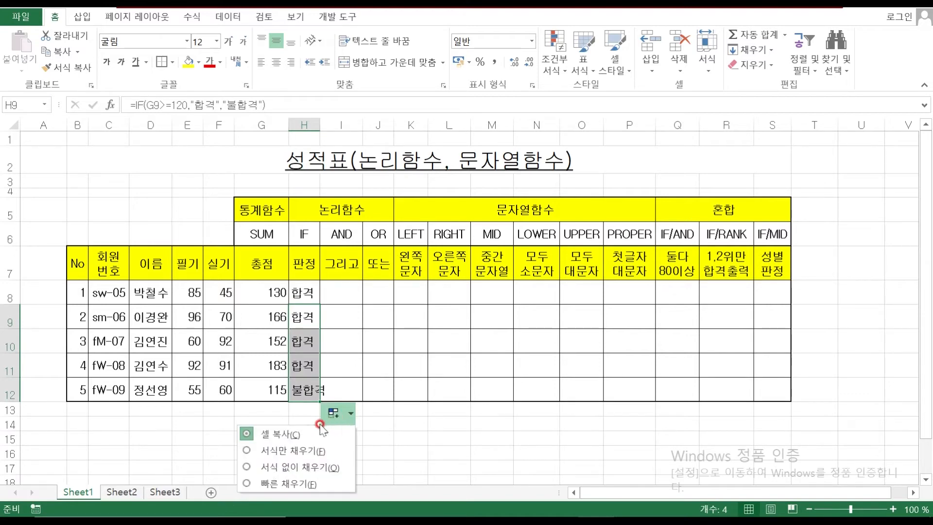
left_click(328, 467)
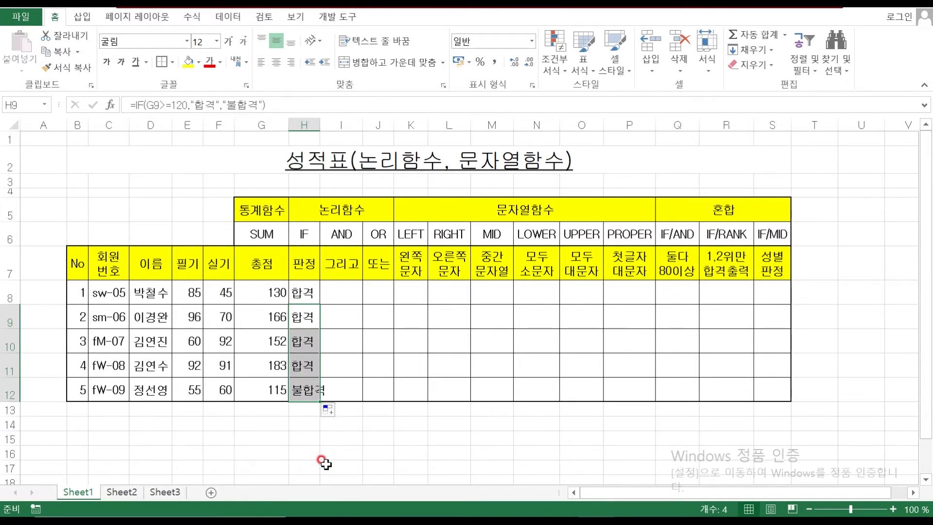
left_click_drag(319, 123, 332, 123)
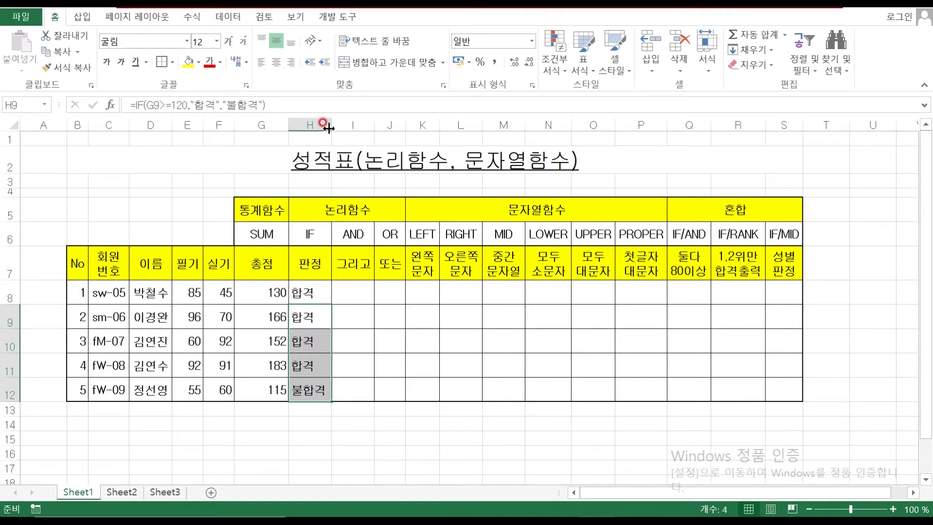
mouse_move(328, 122)
left_mouse_down()
mouse_move(357, 121)
mouse_move(331, 123)
left_mouse_up()
Step: Switch to Microsoft Edge to consult the 그리고 (AND) and 또는 (OR) conditions in 논리문자열함수.pdf, and return to cell I8 in Excel
left_click(353, 234)
left_click(353, 294)
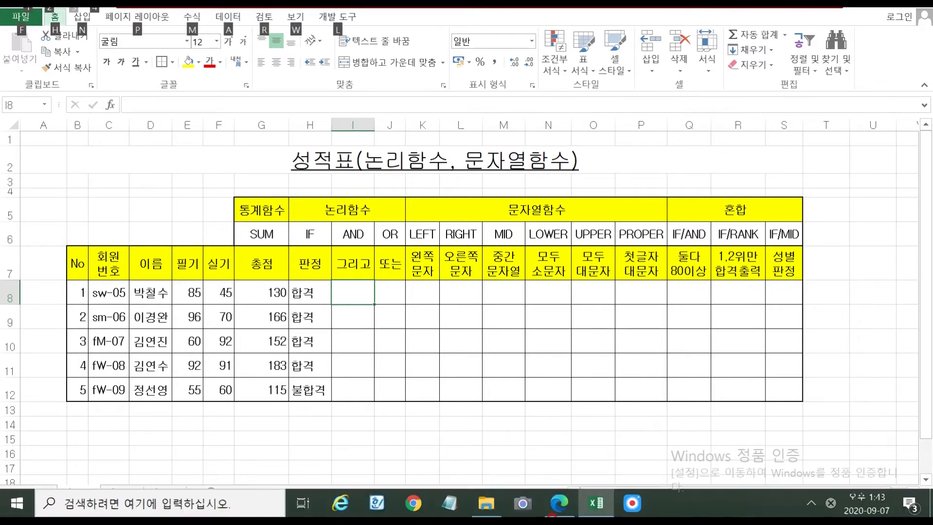
left_click(561, 503)
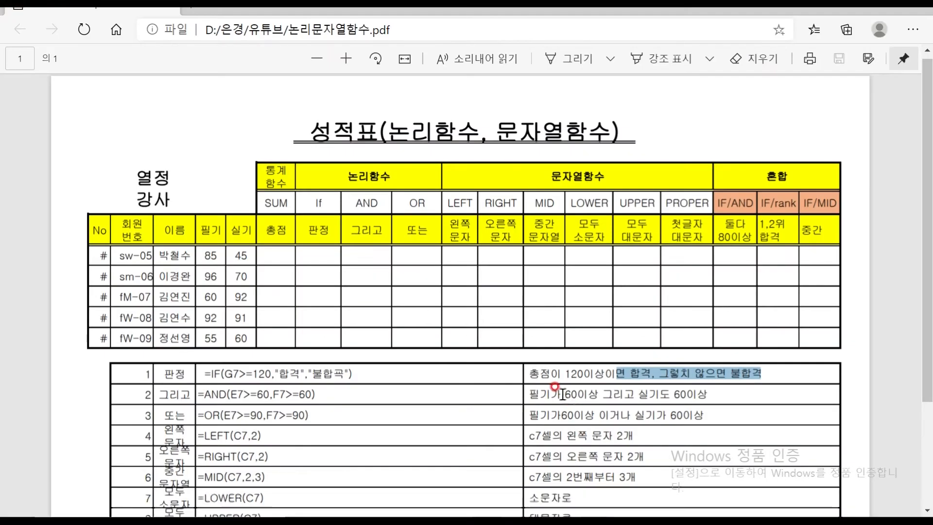
left_click_drag(524, 393, 710, 396)
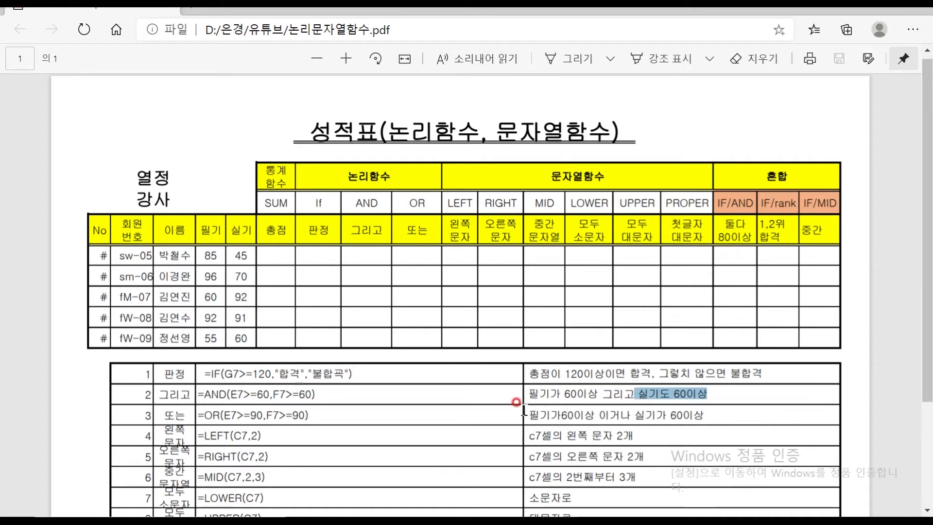
left_click_drag(204, 415, 271, 416)
left_click_drag(561, 416, 659, 420)
left_click_drag(243, 414, 310, 417)
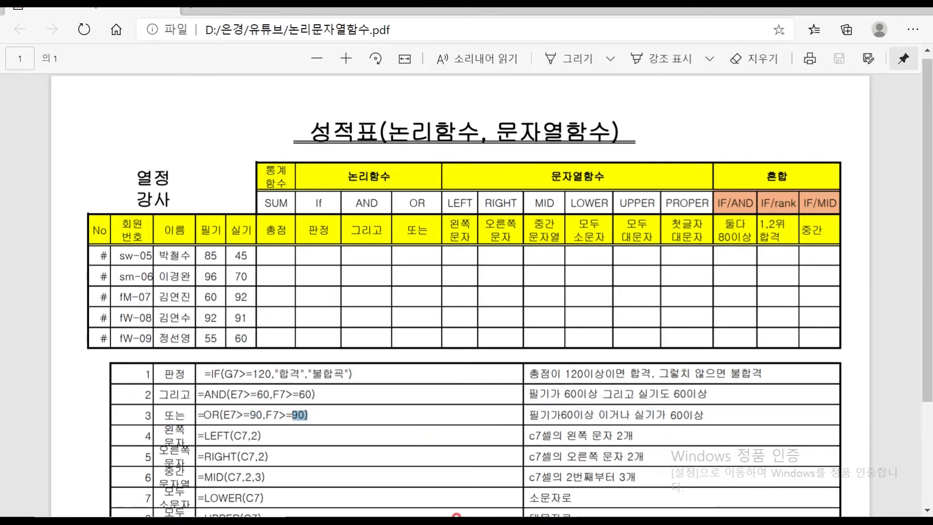
left_click(596, 503)
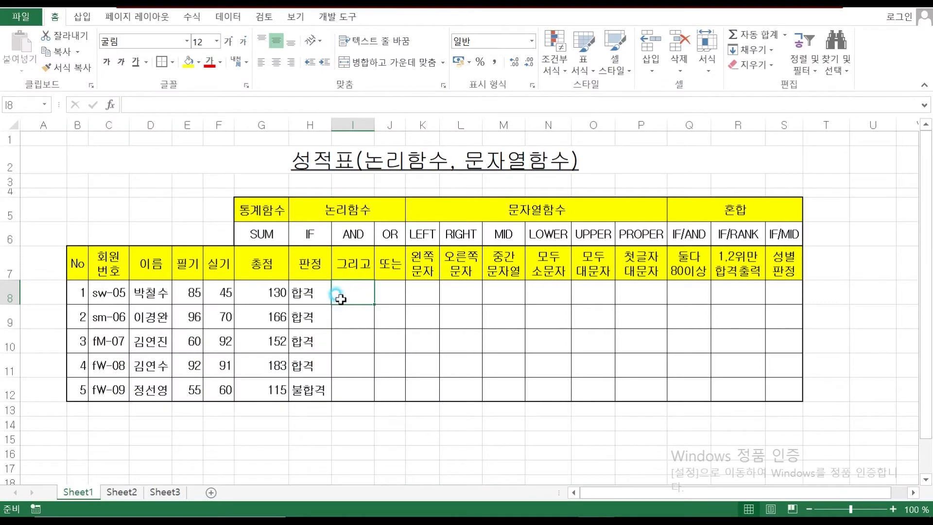
Step: Begin an AND function in cell I8 and bring up its function arguments
type("=ㅁ")
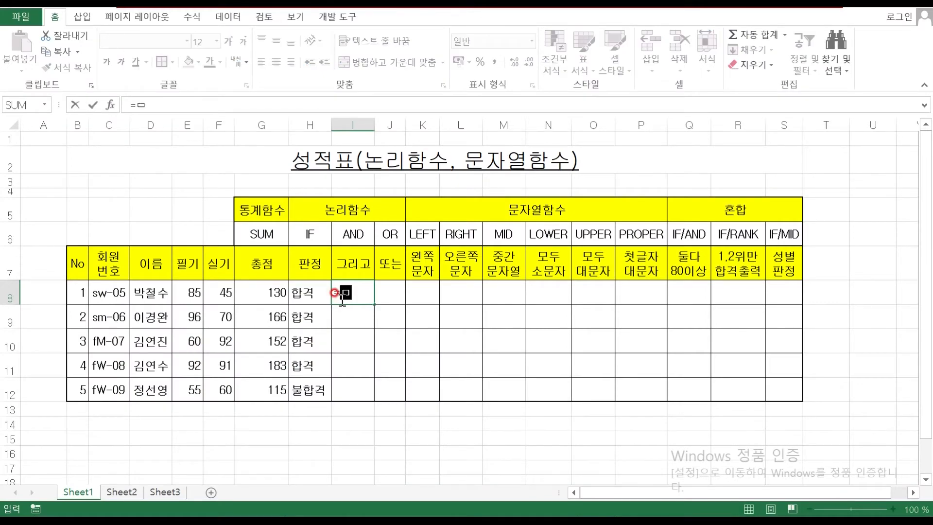
type("AND(")
left_click(113, 105)
left_click(622, 158)
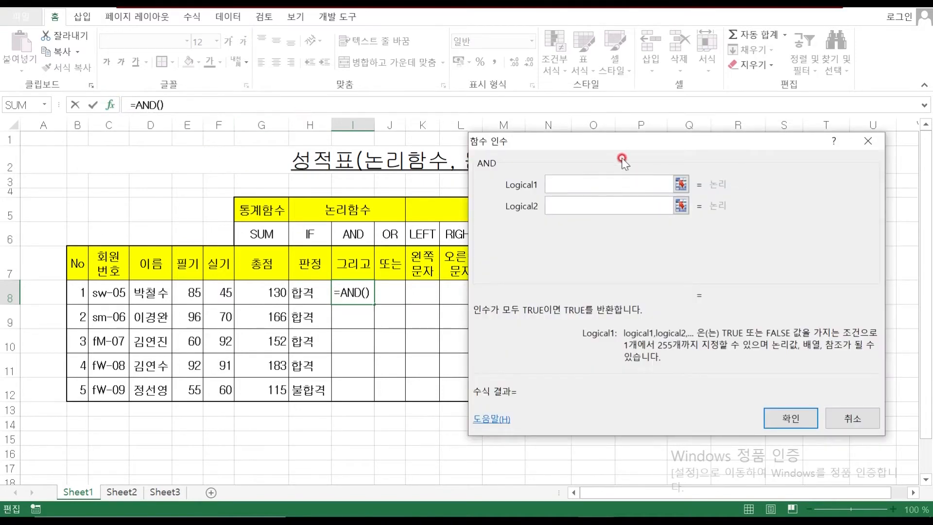
left_click_drag(619, 151, 620, 181)
left_click(574, 238)
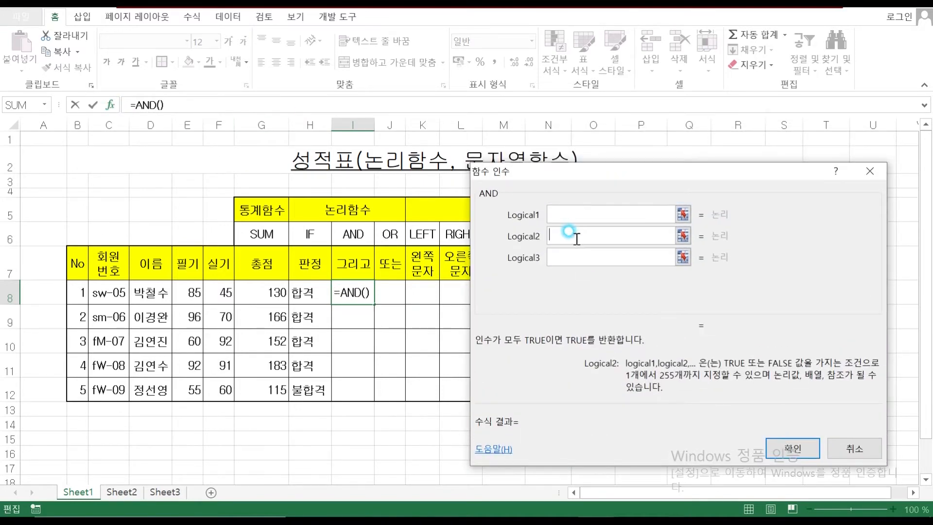
left_click(571, 251)
left_click(577, 235)
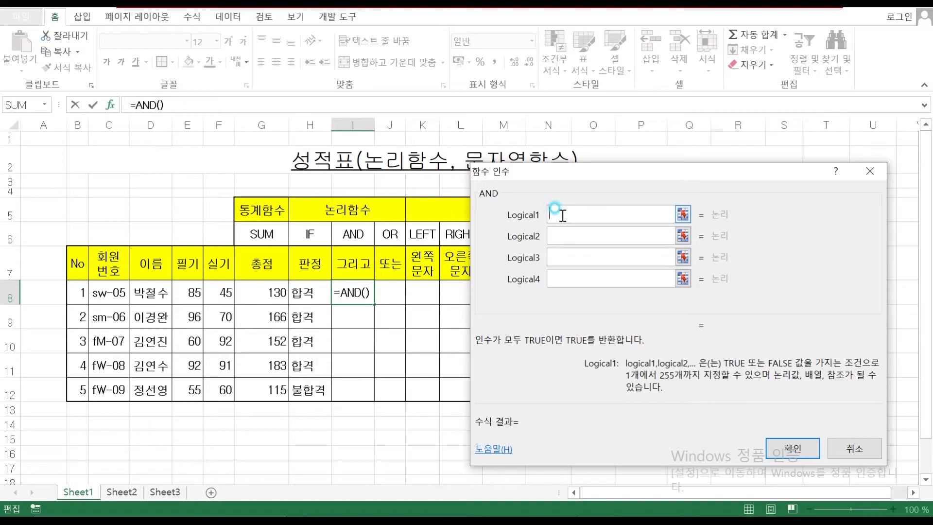
Step: Set the I8 AND conditions to E8>=60 and F8>=60, and complete the formula
left_click(186, 291)
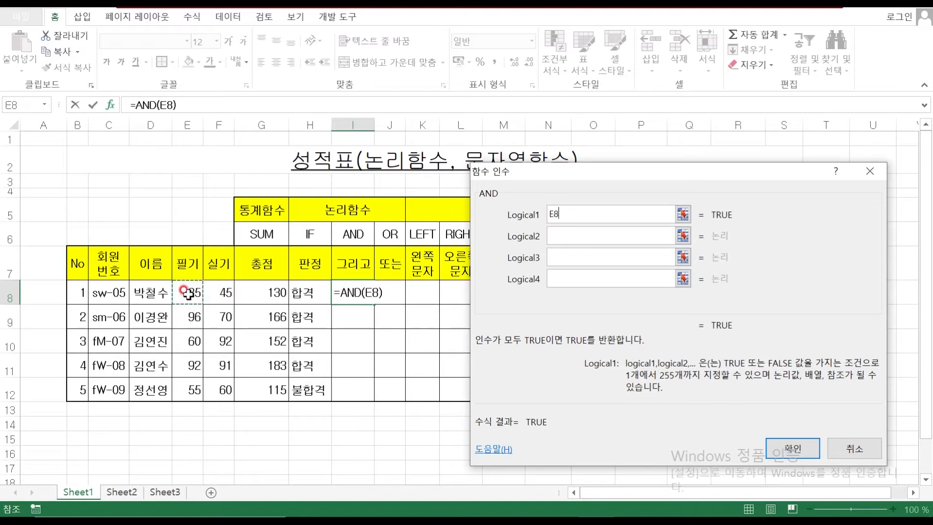
type(">=")
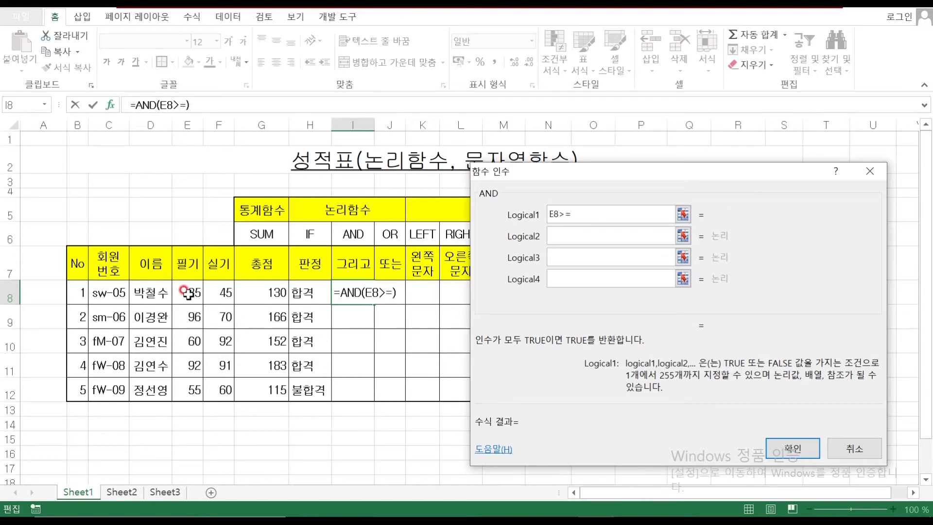
type("60")
left_click(573, 236)
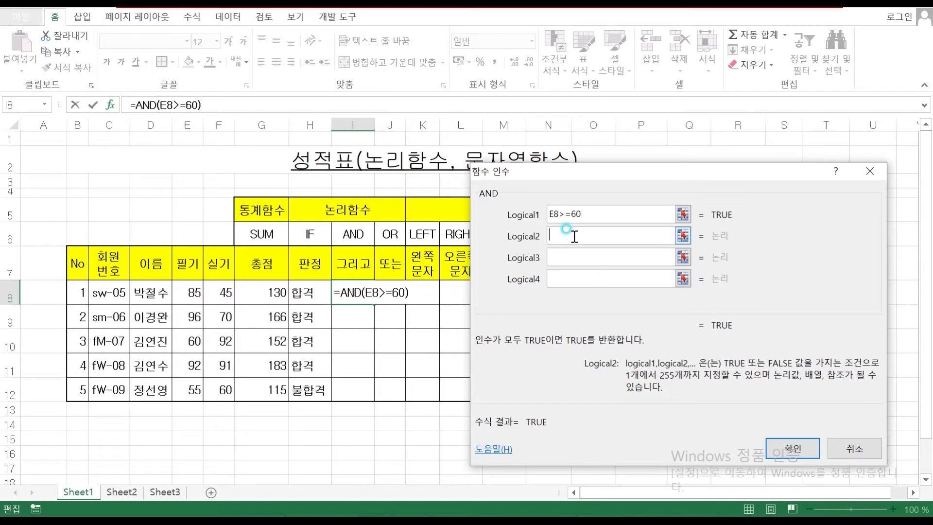
left_click(214, 292)
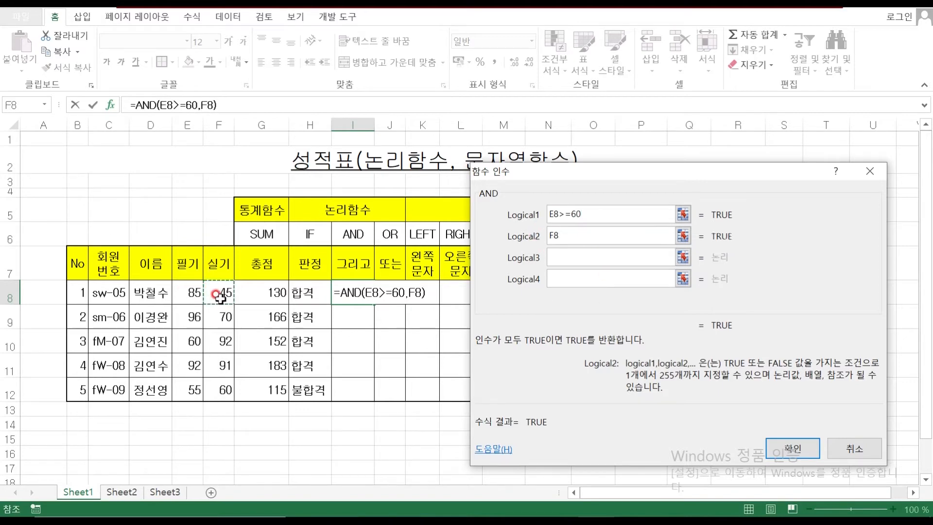
type(">=60")
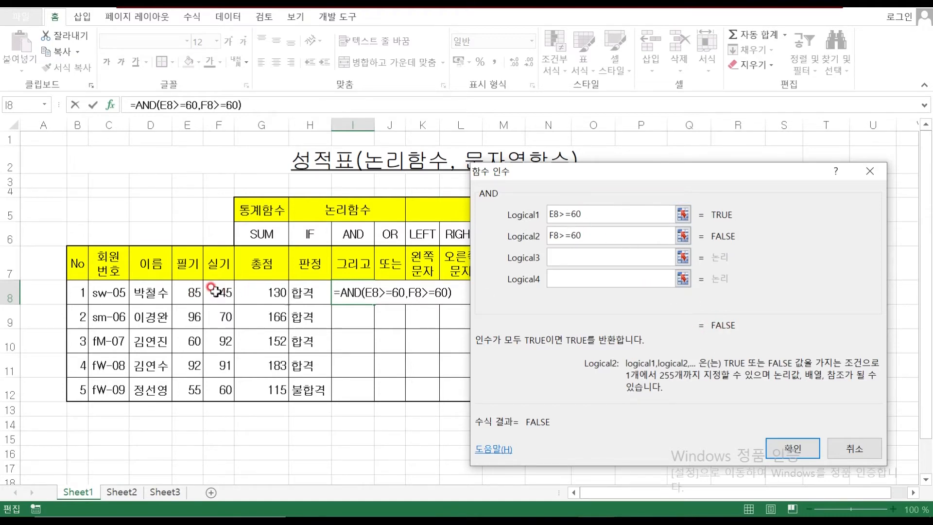
left_click(788, 446)
left_click(358, 290)
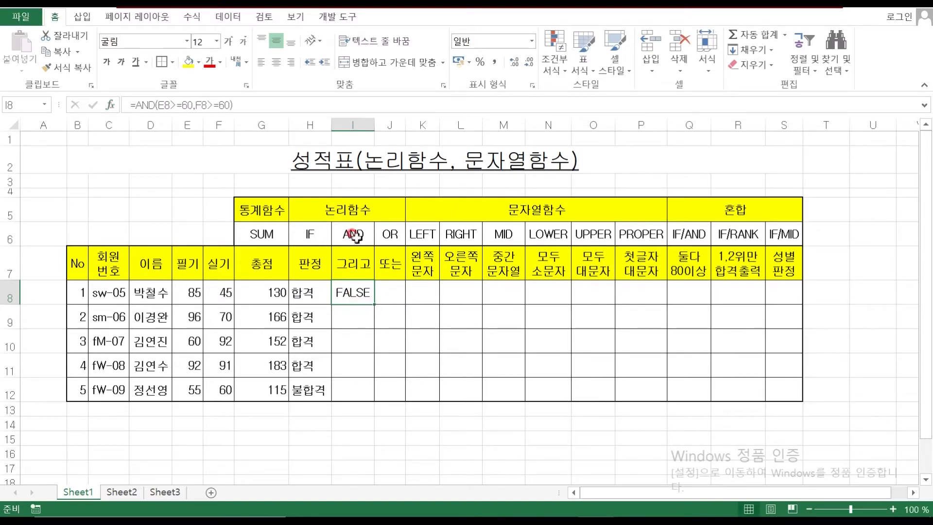
Step: Enter an AND function in I9 through its function arguments, with the conditions E9>=60 and F9>=60
left_click(351, 318)
type("=")
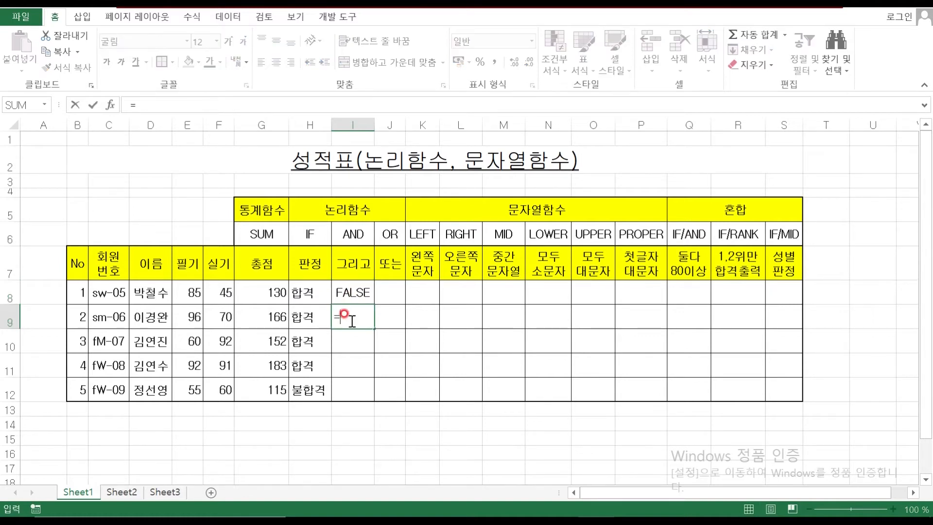
type("AND(")
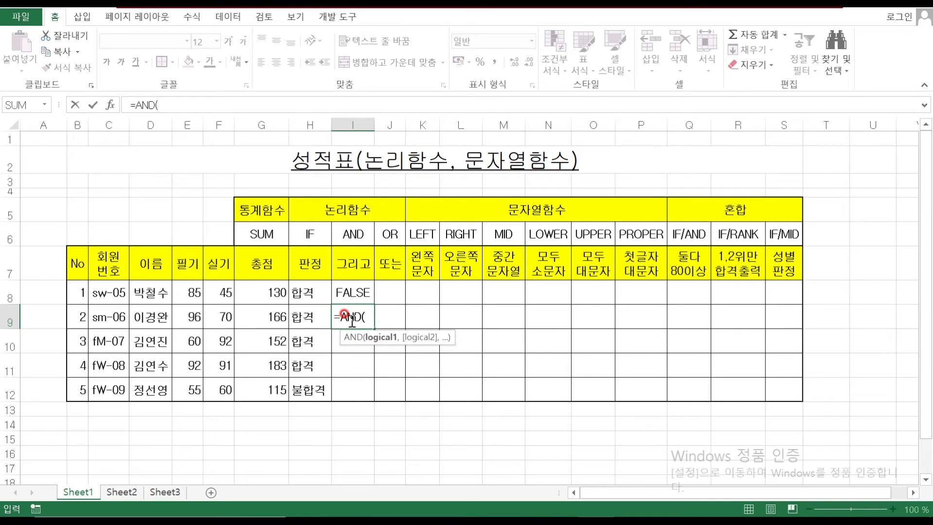
left_click(109, 105)
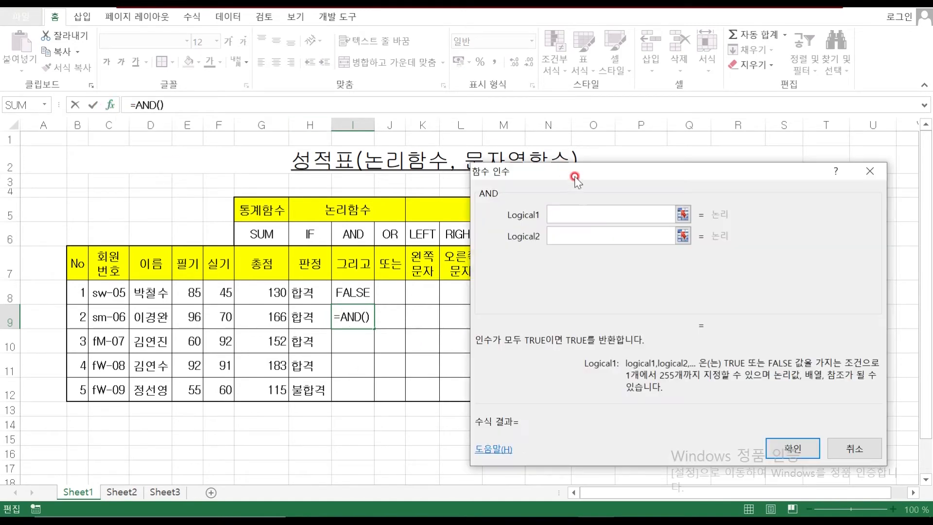
left_click(191, 309)
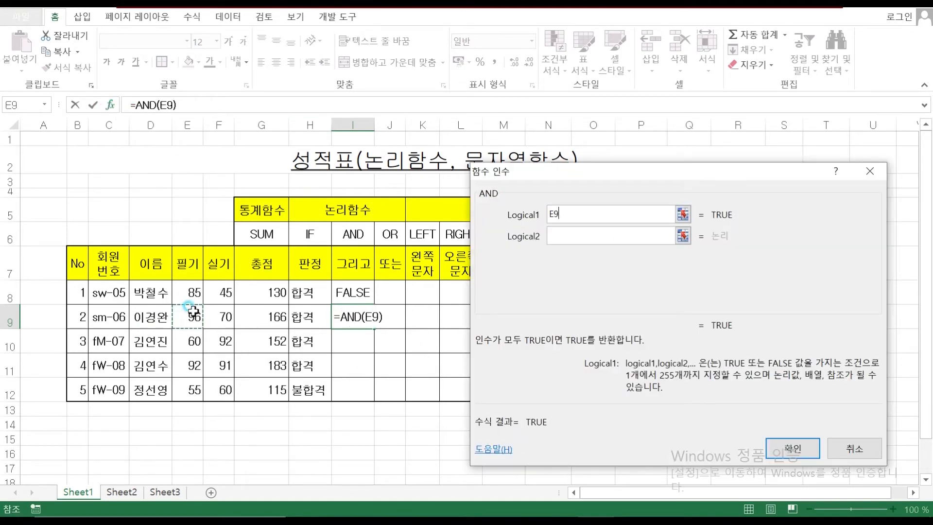
type(">=60")
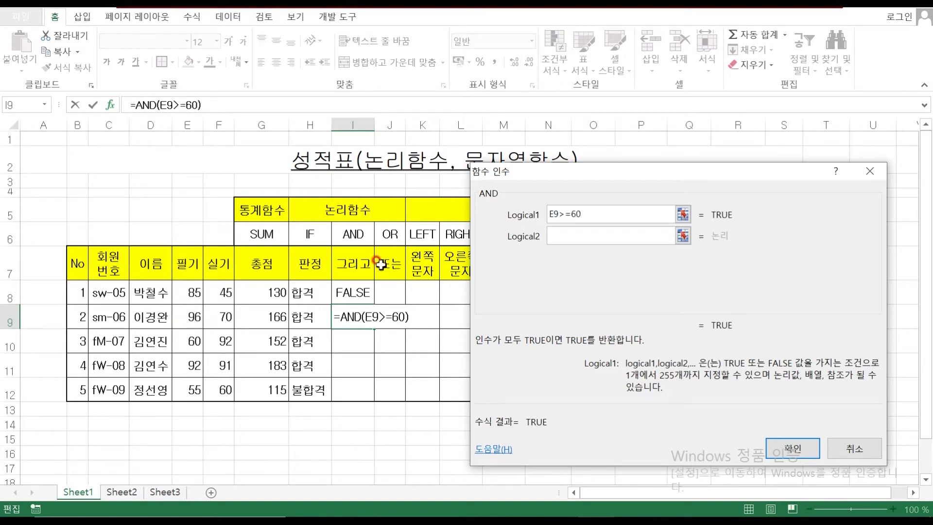
left_click(568, 233)
left_click(220, 320)
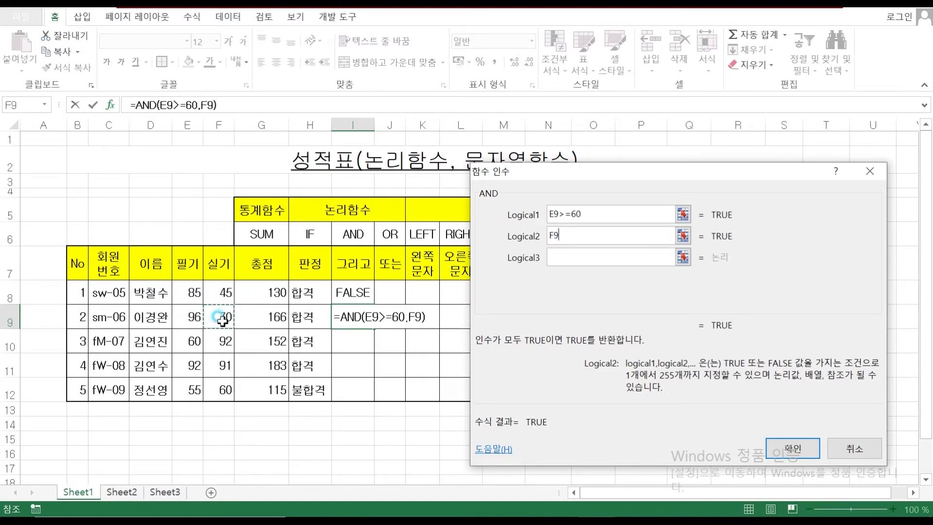
type(">=")
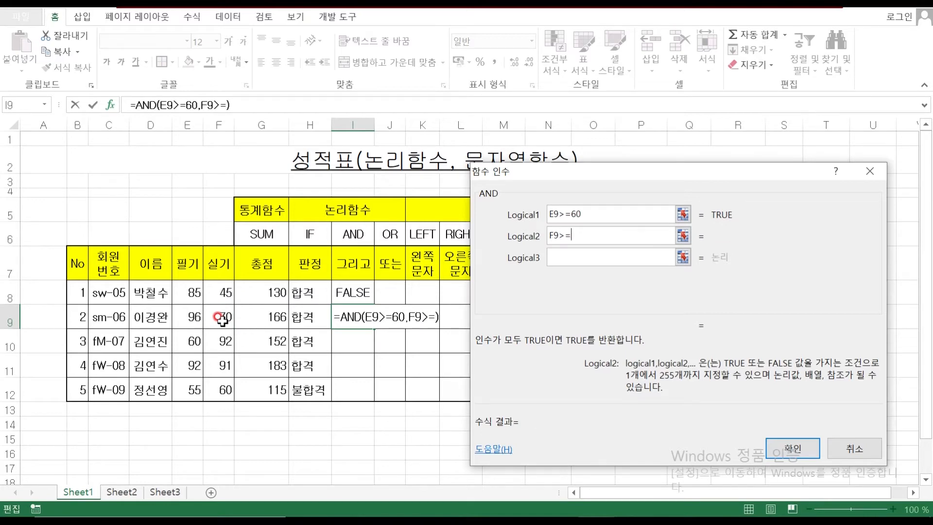
type("60")
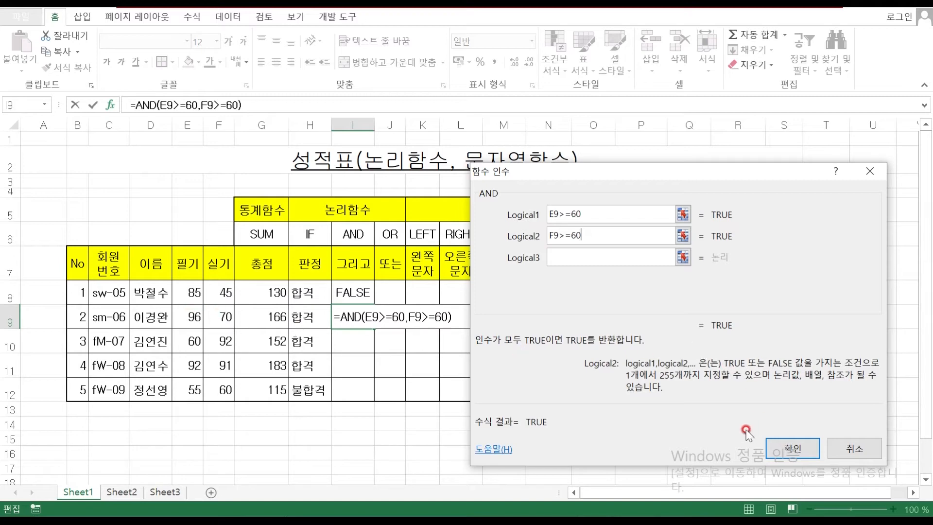
left_click(769, 449)
Step: Fill the AND formula from I9 down through I12 without formatting
left_click(354, 297)
left_click(362, 321)
left_click_drag(375, 329, 375, 328)
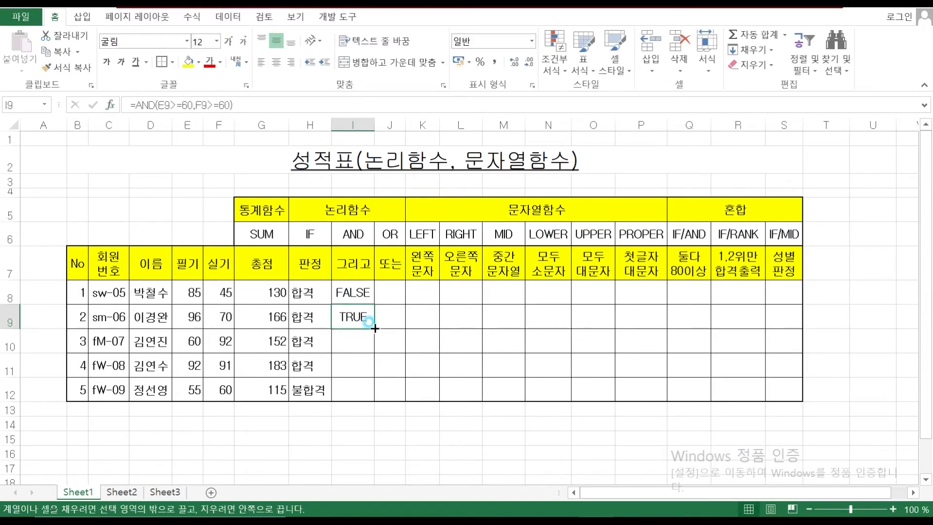
left_click_drag(374, 329, 375, 398)
left_click(407, 413)
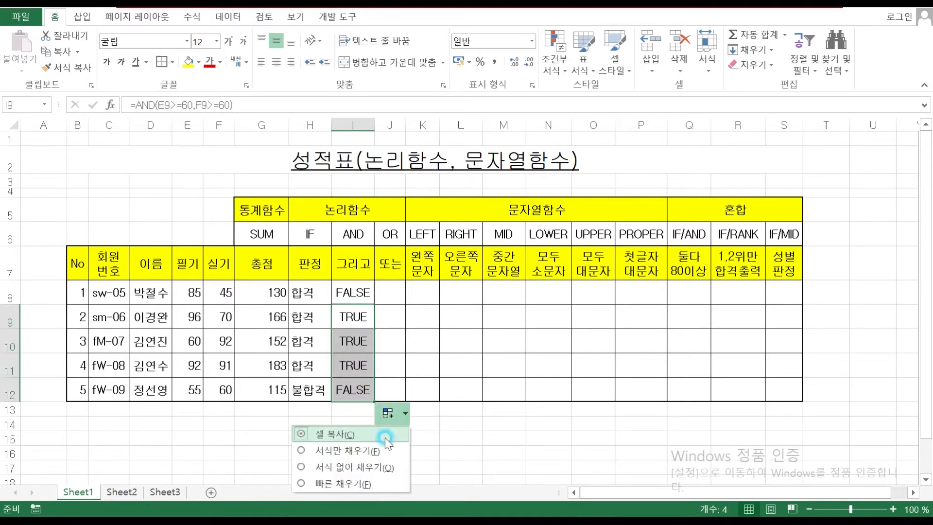
left_click(372, 468)
left_click(460, 452)
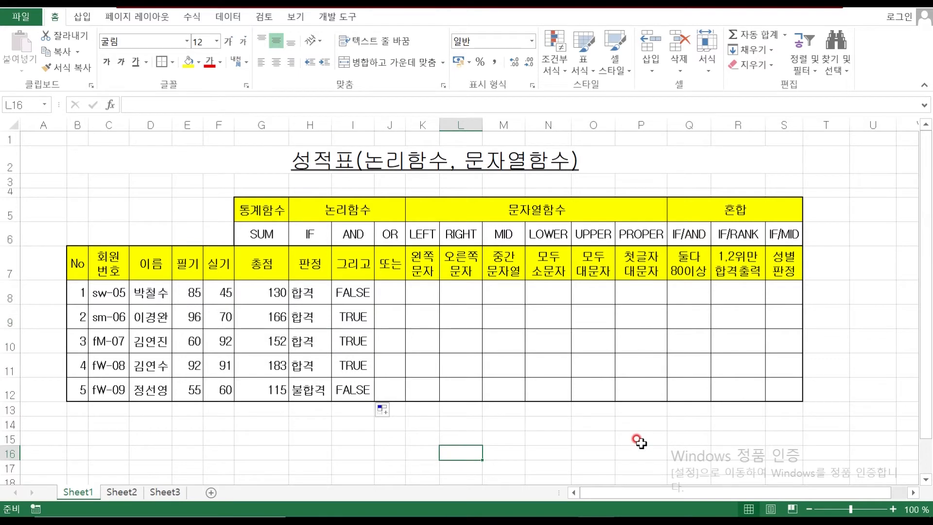
left_click(639, 441)
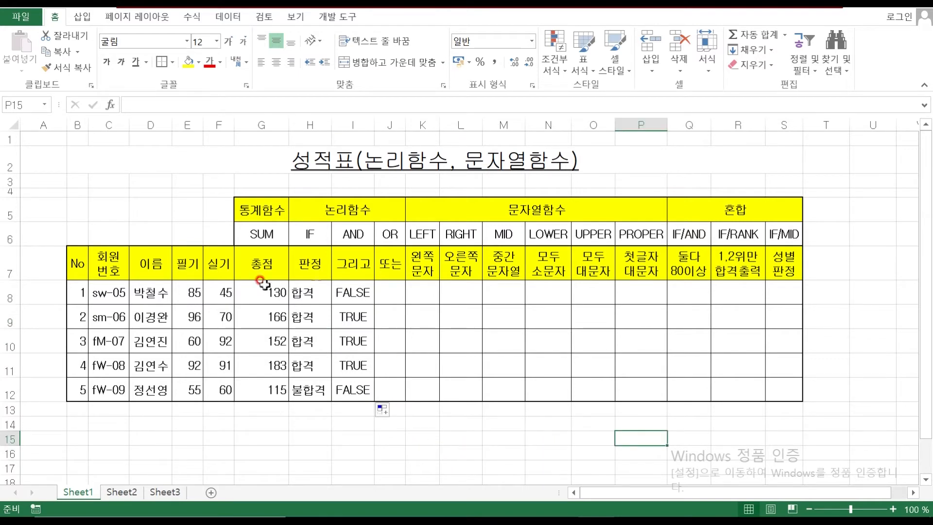
left_click(183, 291)
left_click(218, 290)
left_click(191, 294)
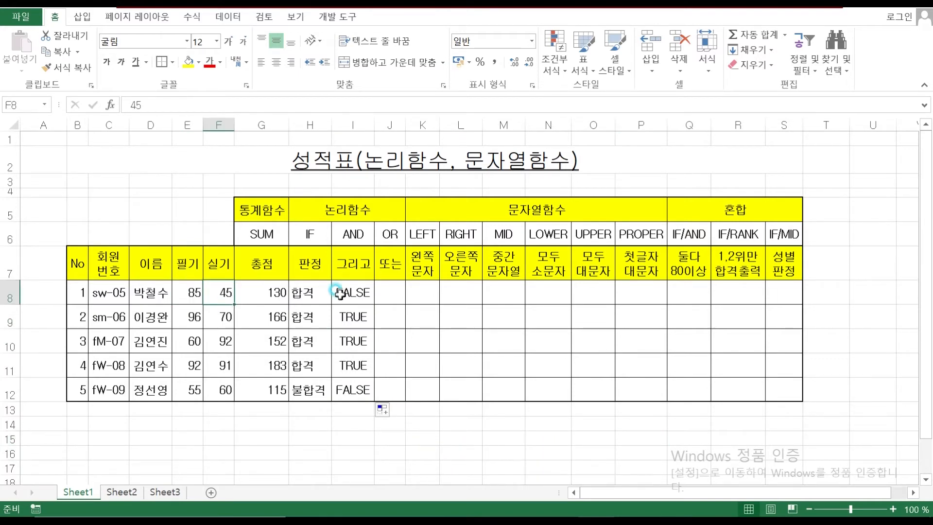
left_click(352, 317)
Step: Begin an OR function in cell J8 and bring up its function arguments, ready for the first condition
left_click(392, 285)
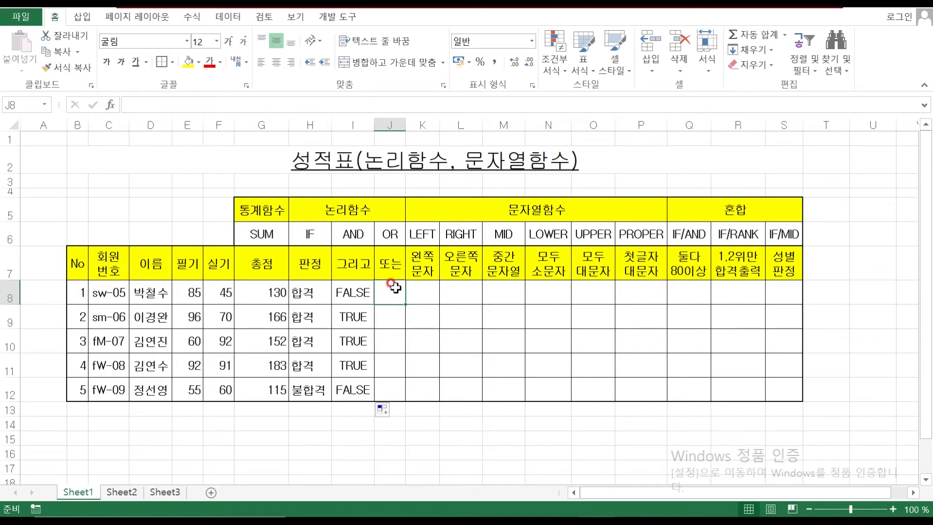
type("=")
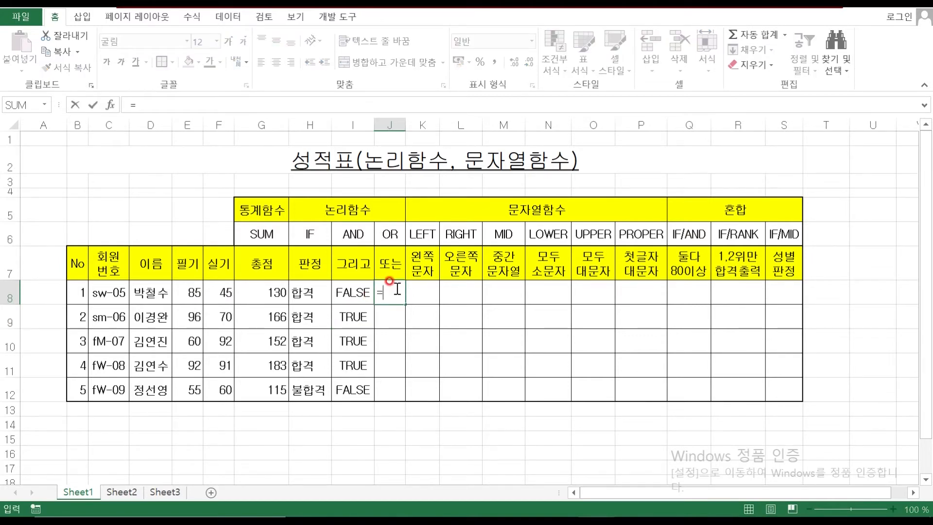
type("OR(")
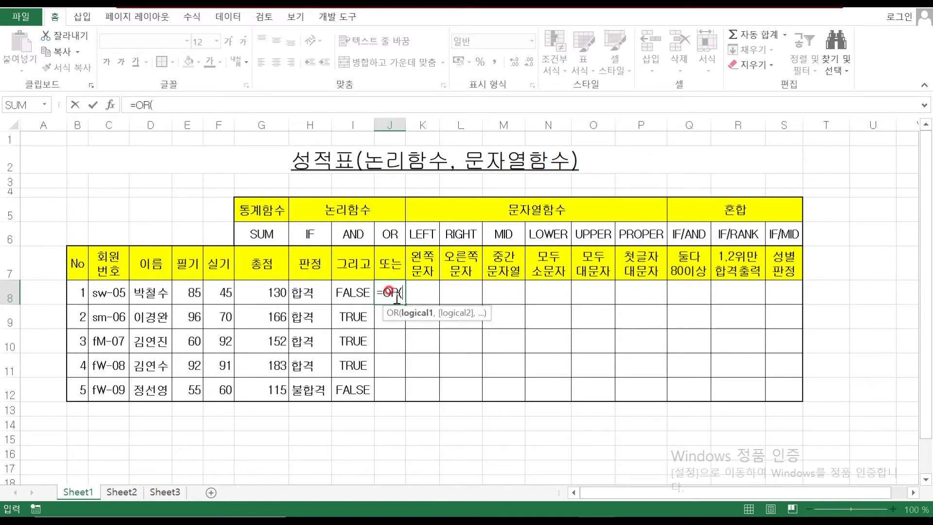
left_click(111, 104)
left_click_drag(531, 176, 536, 167)
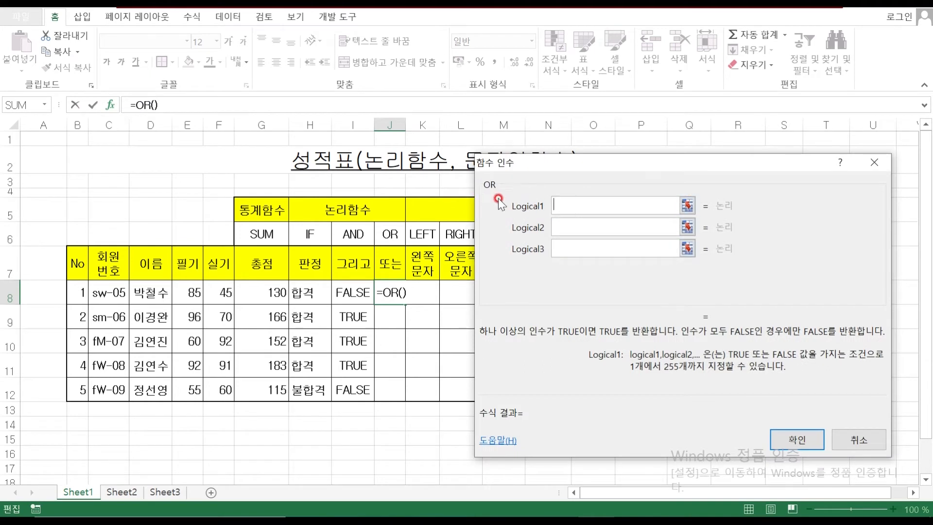
left_click(566, 228)
left_click(568, 248)
left_click(575, 231)
left_click(568, 248)
left_click(567, 227)
left_click(566, 208)
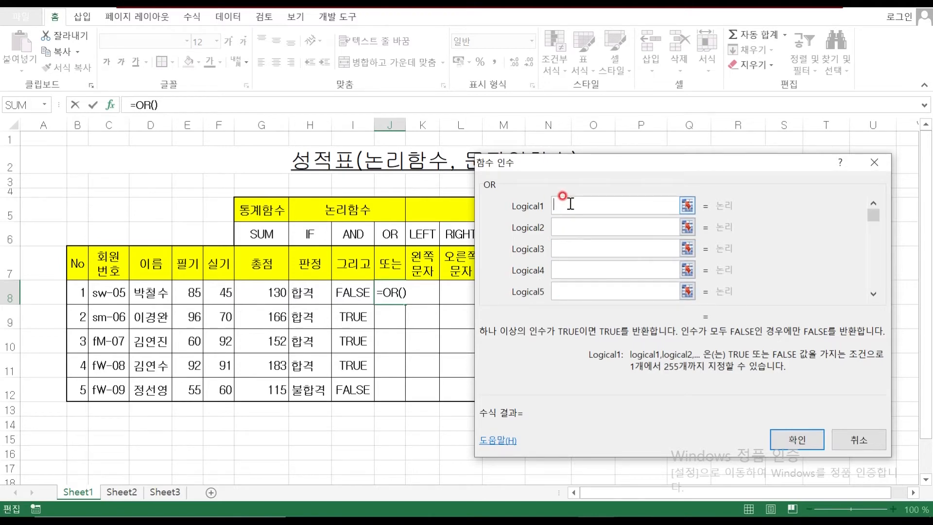
Step: Set the J8 OR conditions to E8>=60 and F8>=60, and complete the formula
left_click(191, 290)
type(">=60")
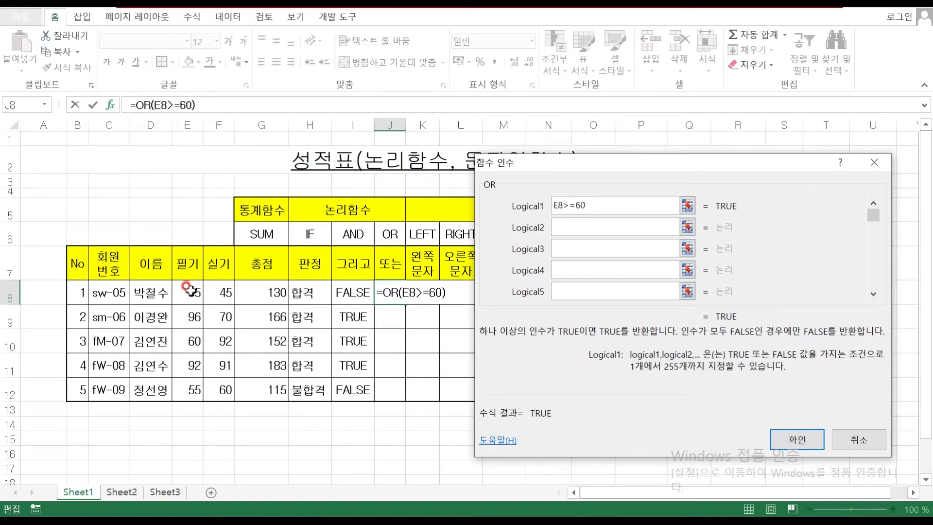
left_click(567, 228)
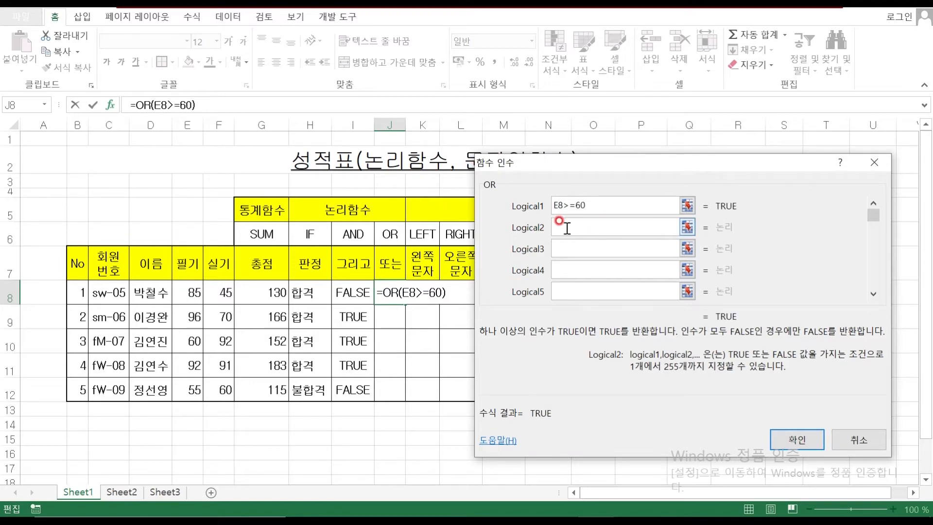
left_click(220, 286)
type(">")
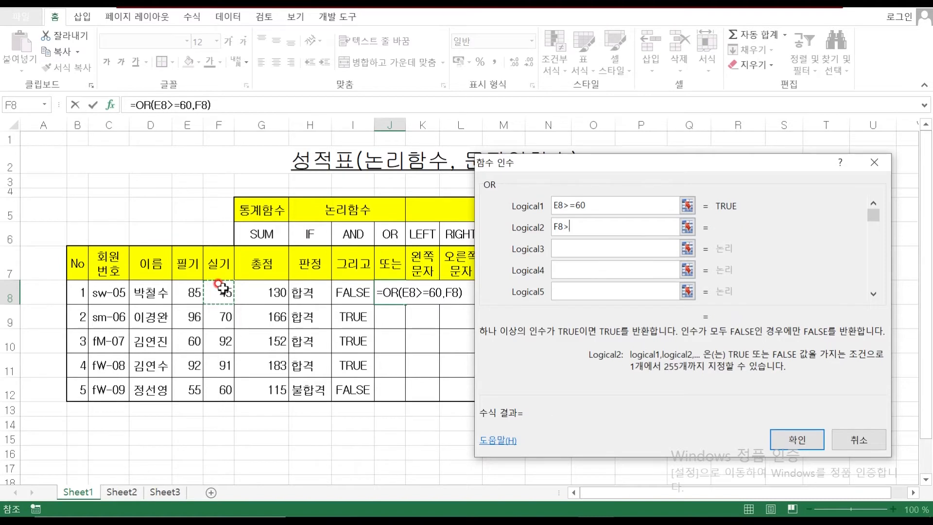
type("=60")
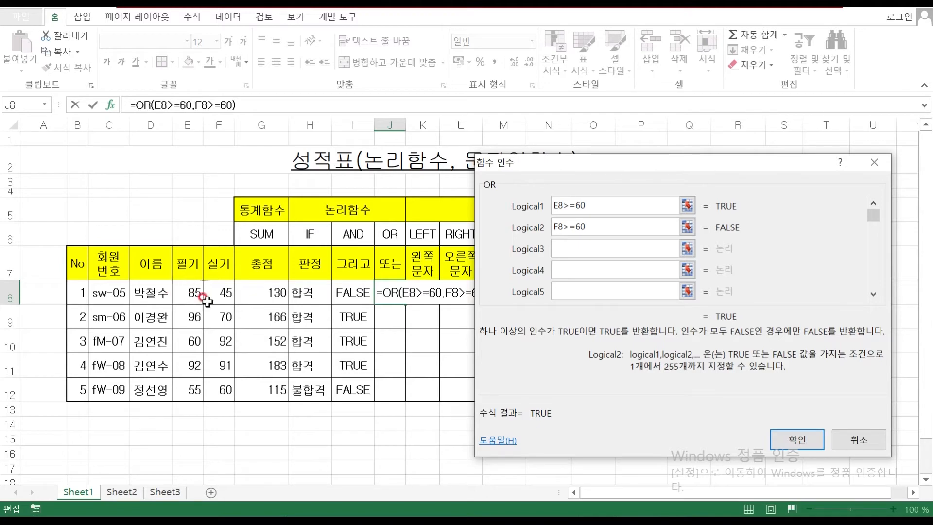
left_click(782, 440)
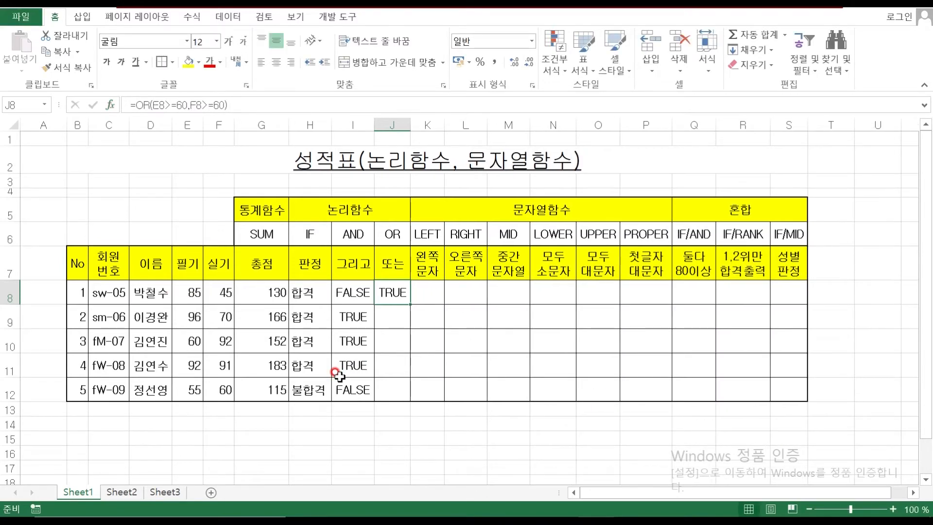
Step: Enter an OR function in J9 through its function arguments, with the conditions E9>=60 and F9>=60
left_click(396, 311)
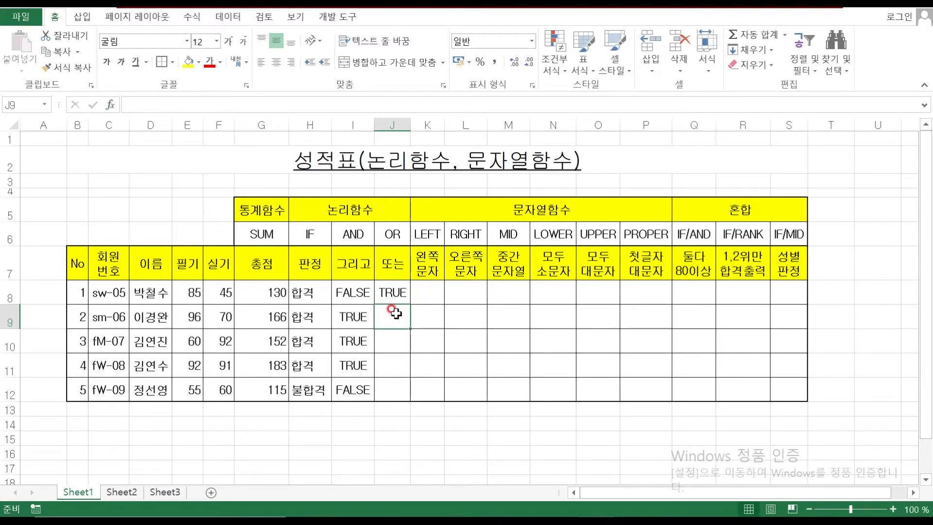
type("=OR(")
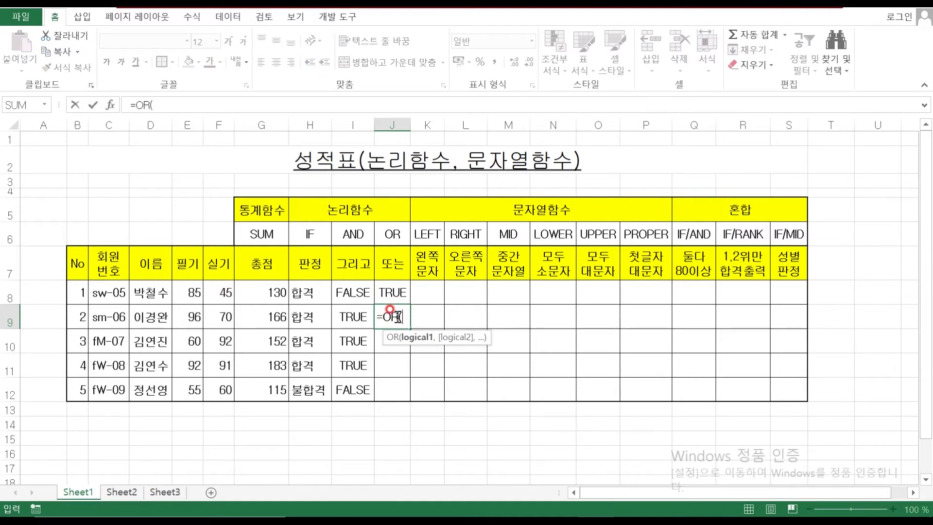
left_click(111, 104)
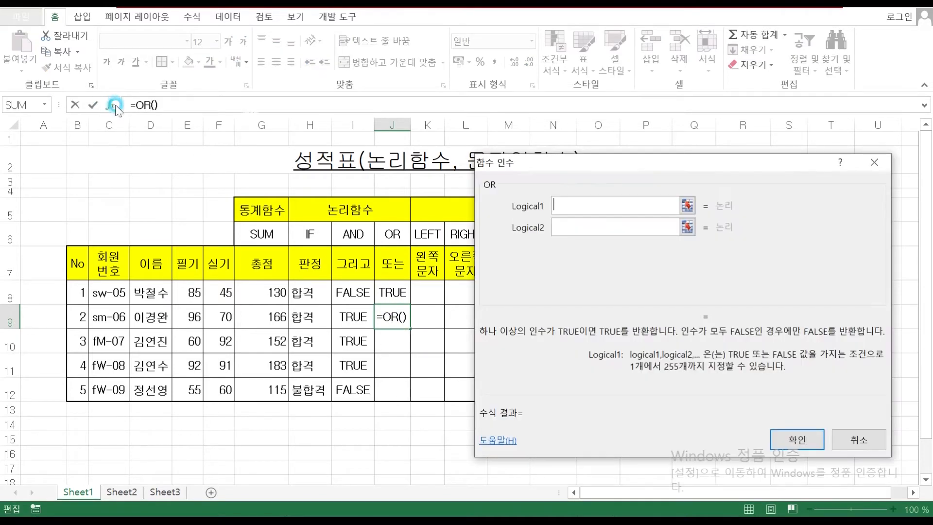
left_click(193, 318)
type(">")
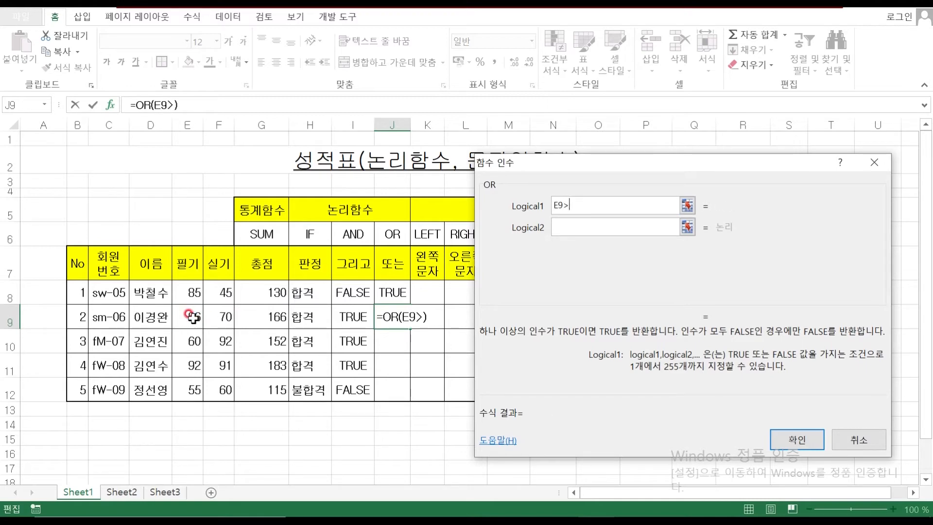
type("=60")
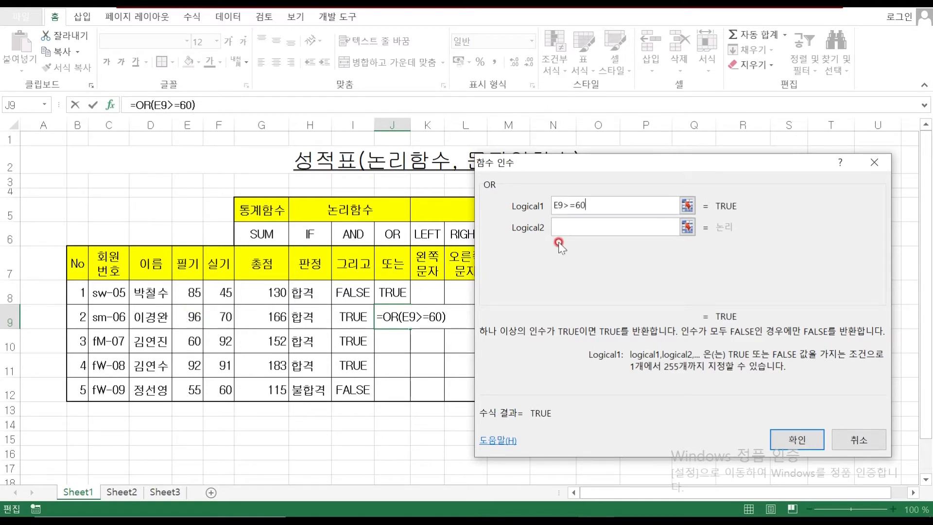
left_click(567, 226)
left_click(224, 317)
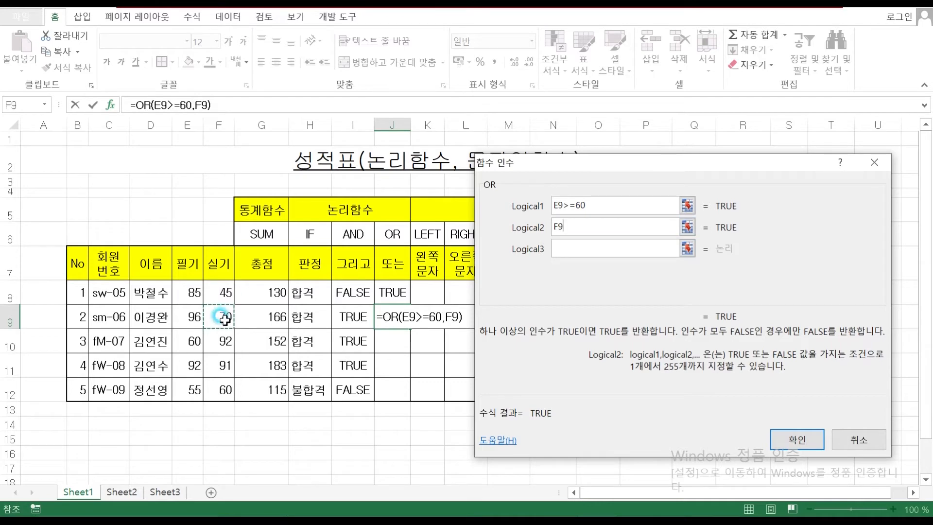
type(">=60")
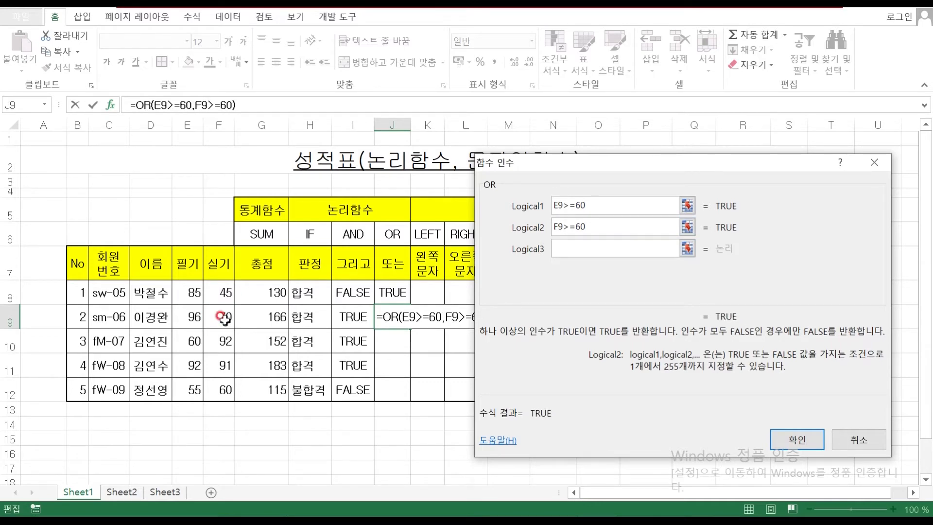
left_click(591, 202)
left_click(489, 176)
left_click(788, 441)
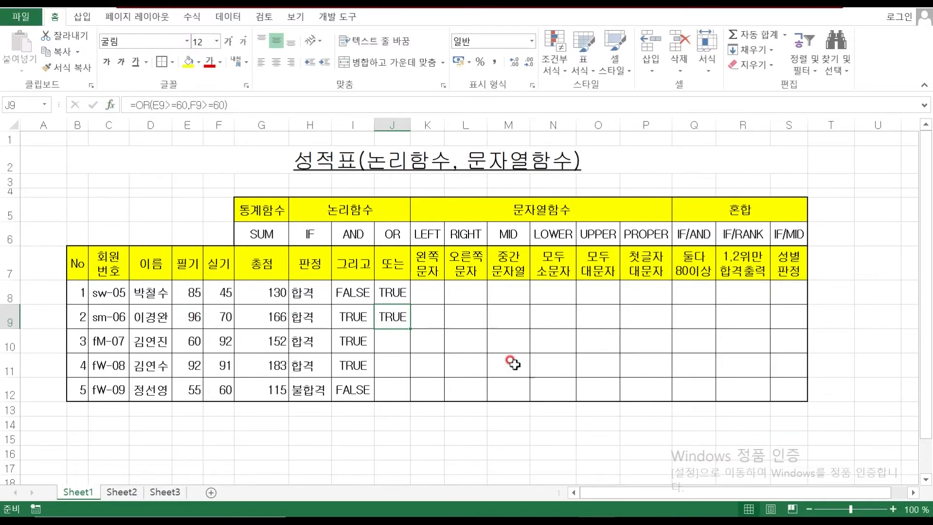
Step: Fill the OR formula from J9 down through J12 without formatting
left_click_drag(409, 329, 411, 400)
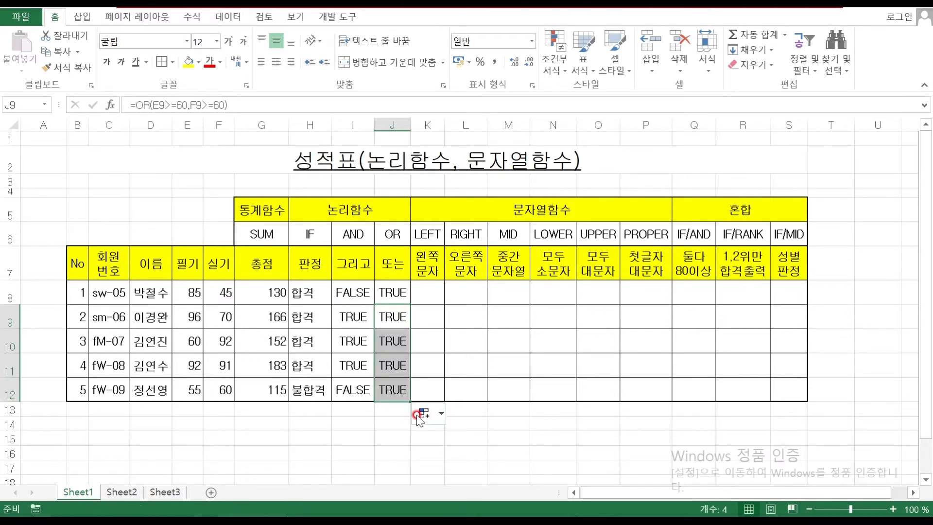
left_click(444, 413)
left_click(389, 465)
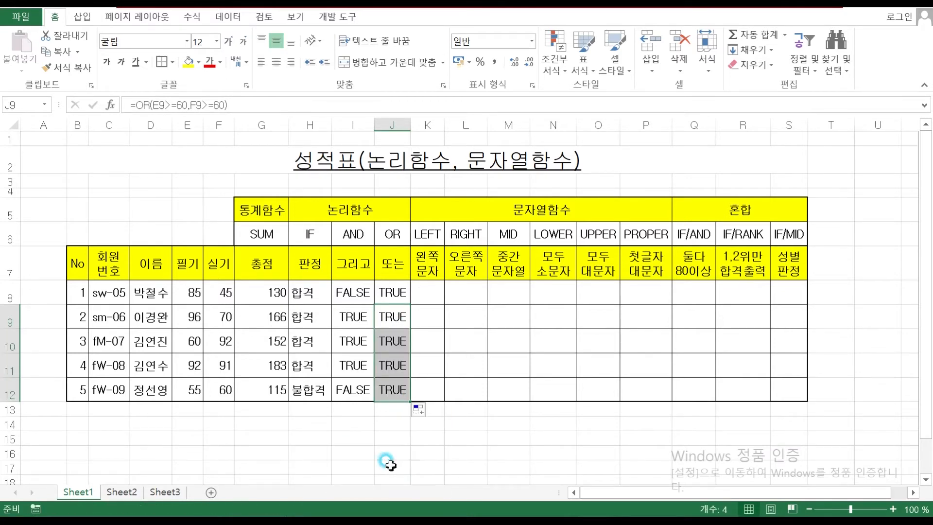
left_click(481, 438)
left_click(199, 393)
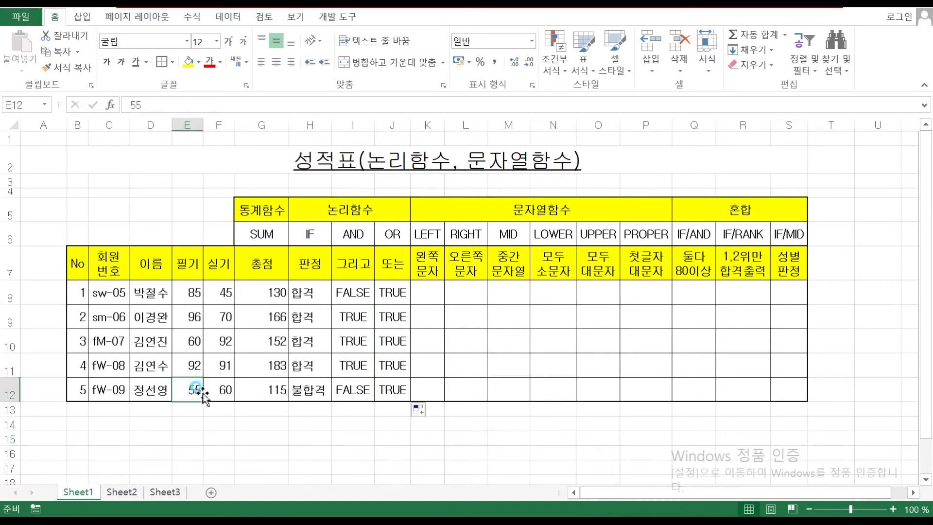
left_click(225, 389)
left_click(184, 363)
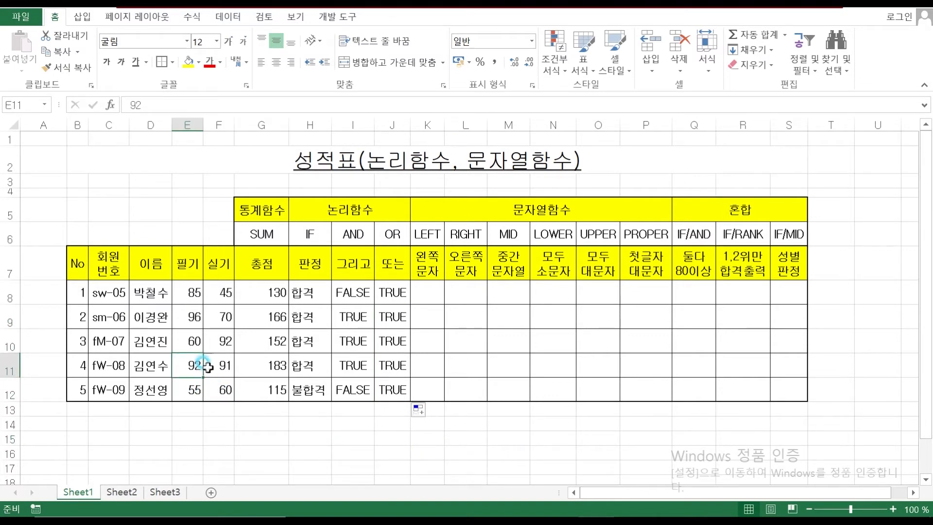
left_click(388, 288)
left_click(389, 392)
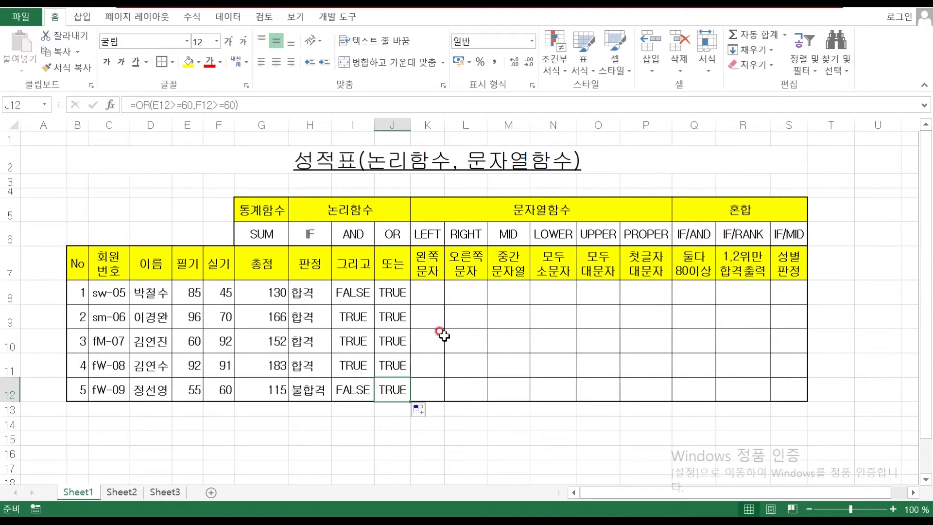
Step: Enter =LEFT(C8,2) in cell K8 to extract the first two characters of the first member number
left_click(426, 293)
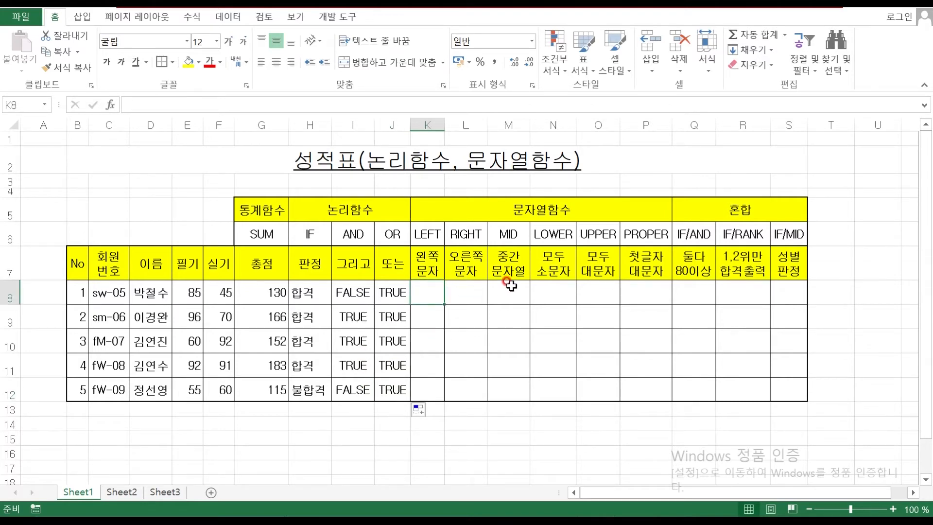
type("=LEFT")
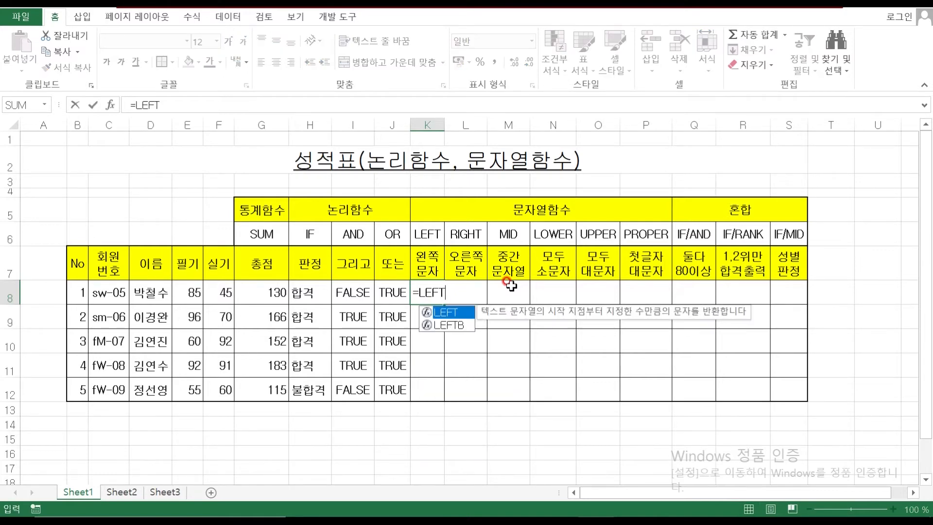
type("(")
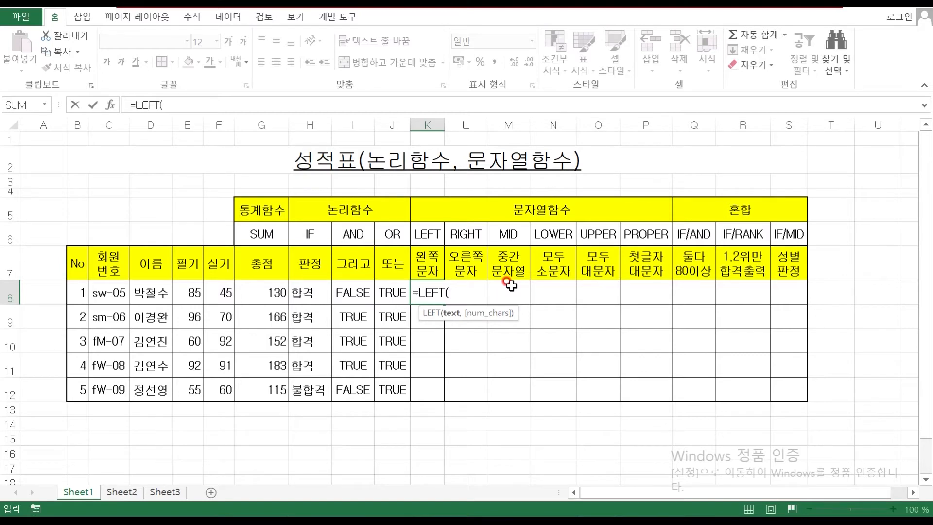
left_click(96, 290)
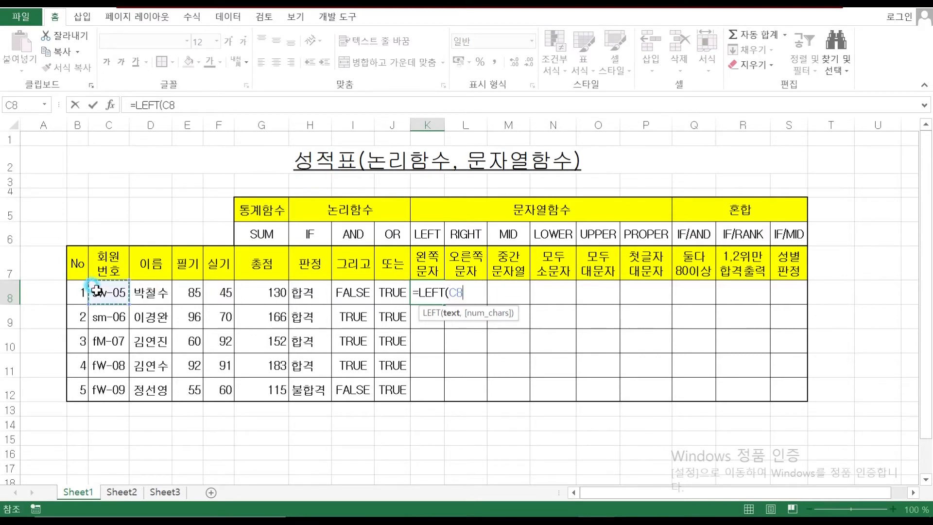
type(",")
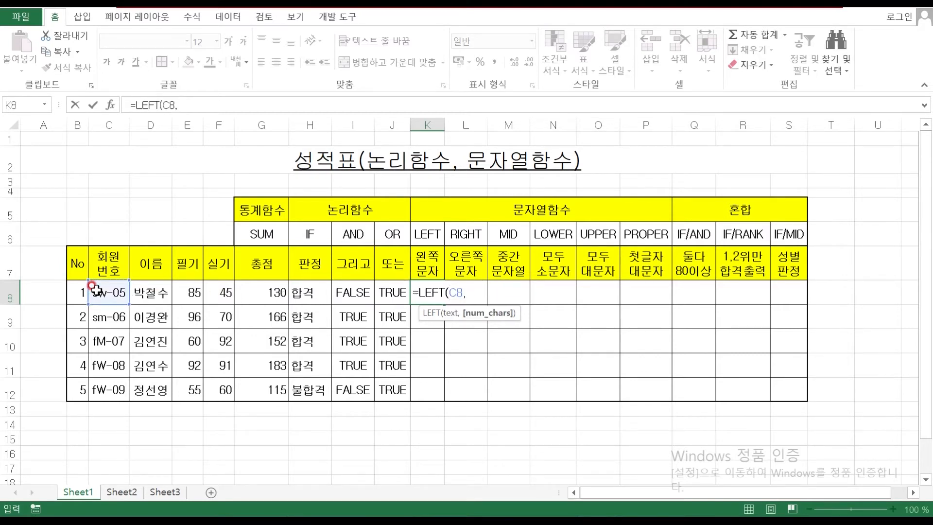
type("2)")
key("Return")
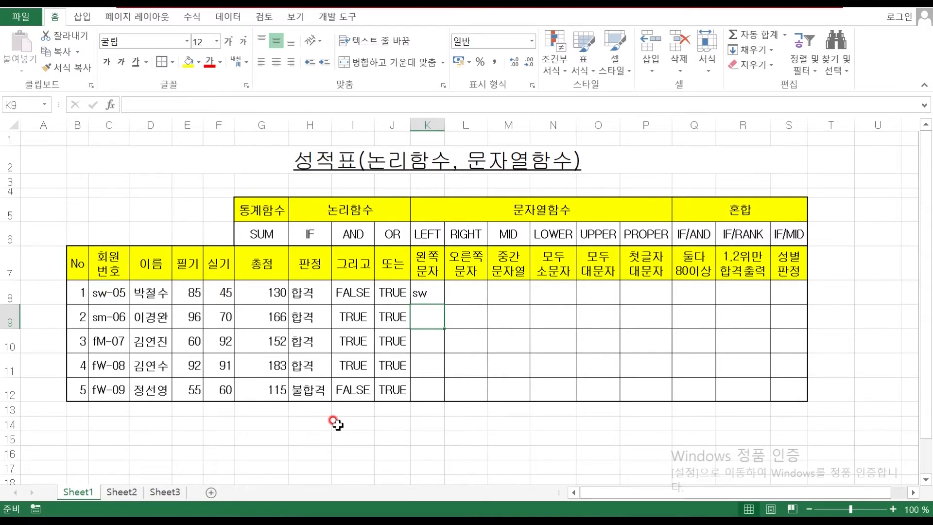
Step: Enter =LEFT(C9,2) in cell K9, checking its text and character-count arguments in the function arguments dialog
type("=LEFT")
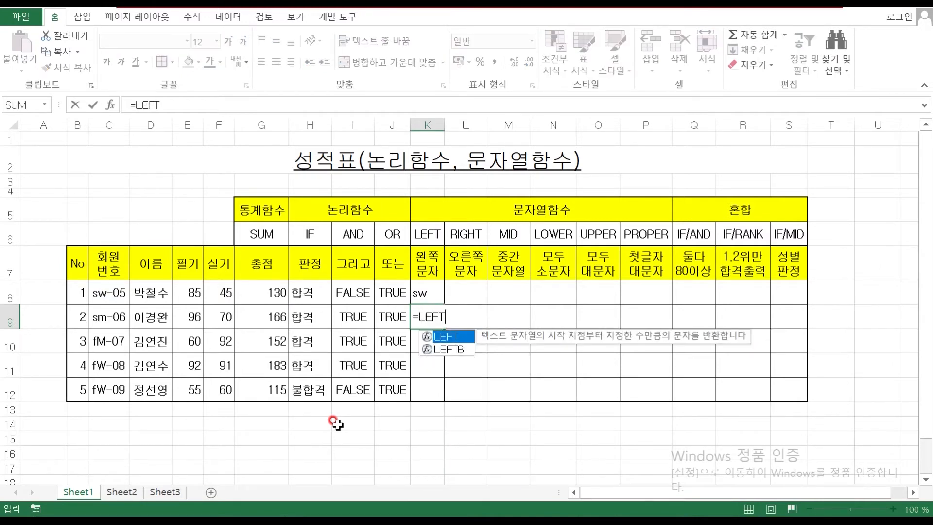
type("(")
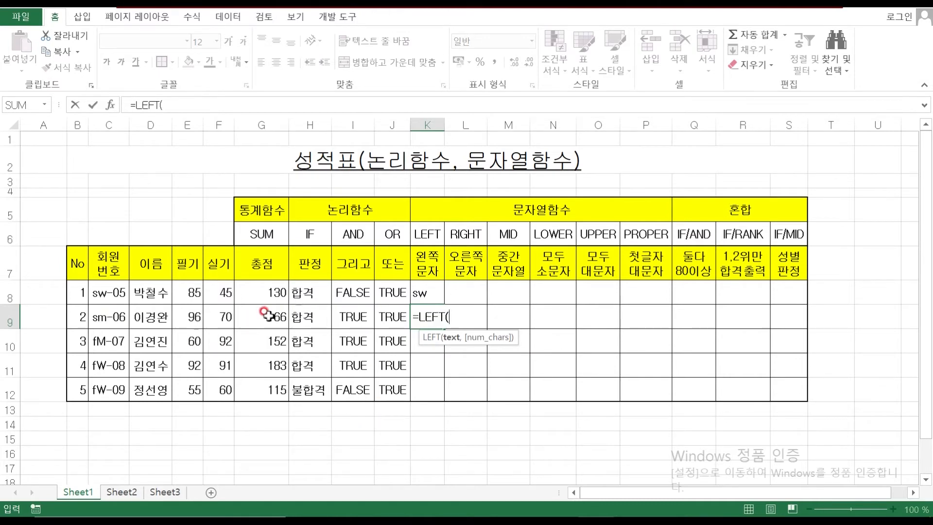
left_click(99, 319)
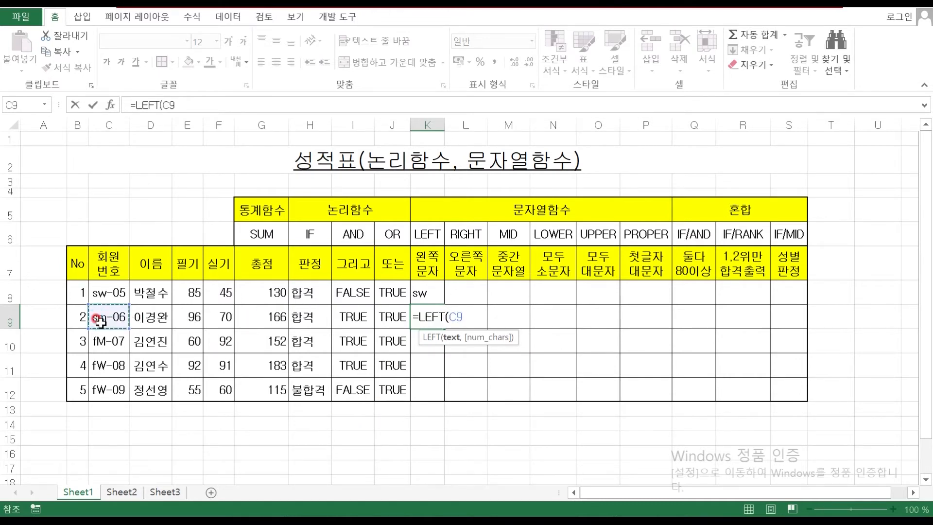
type(",2")
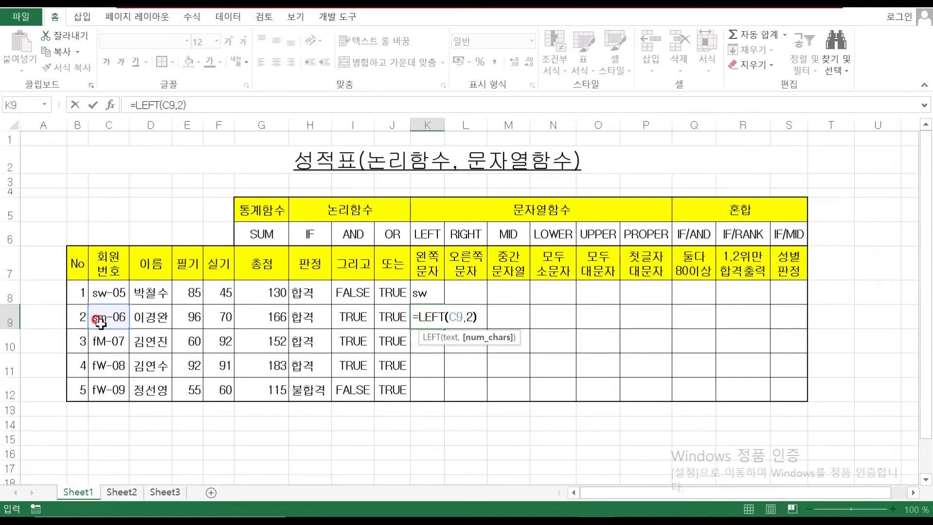
left_click(150, 104)
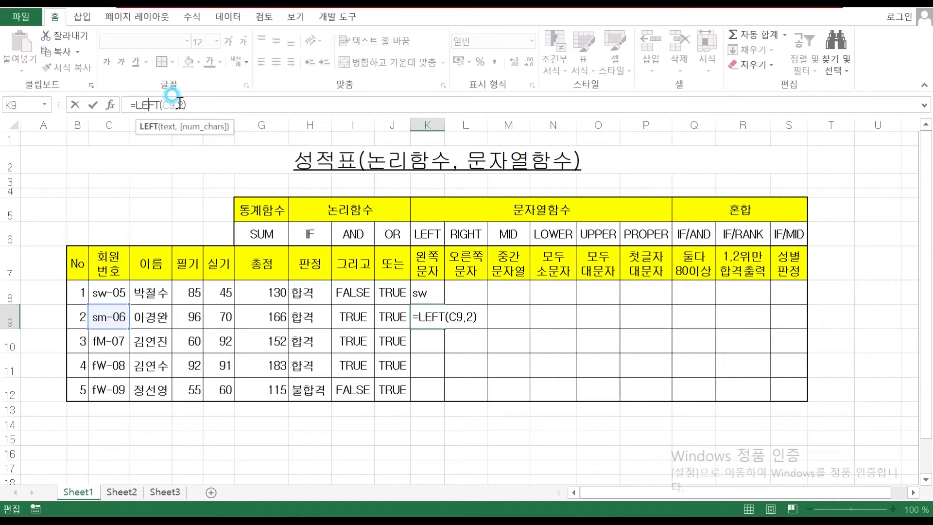
left_click(109, 105)
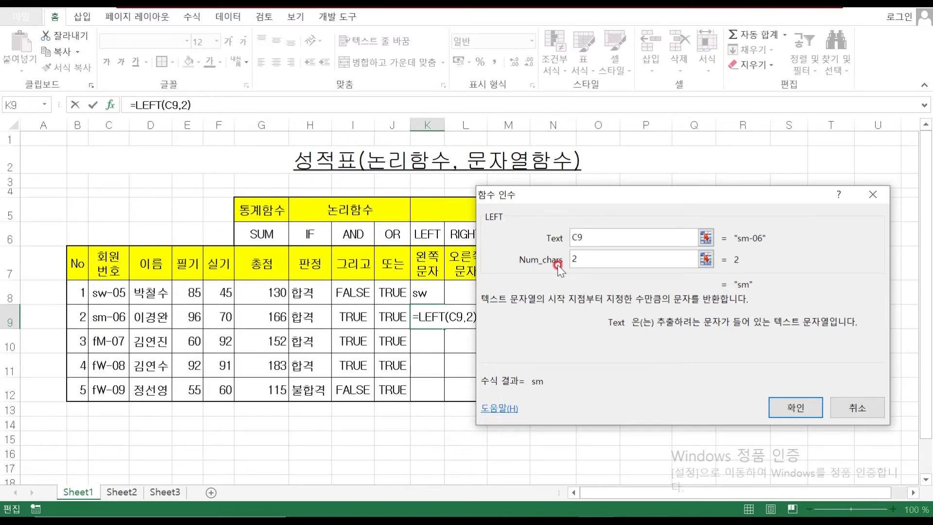
left_click(599, 257)
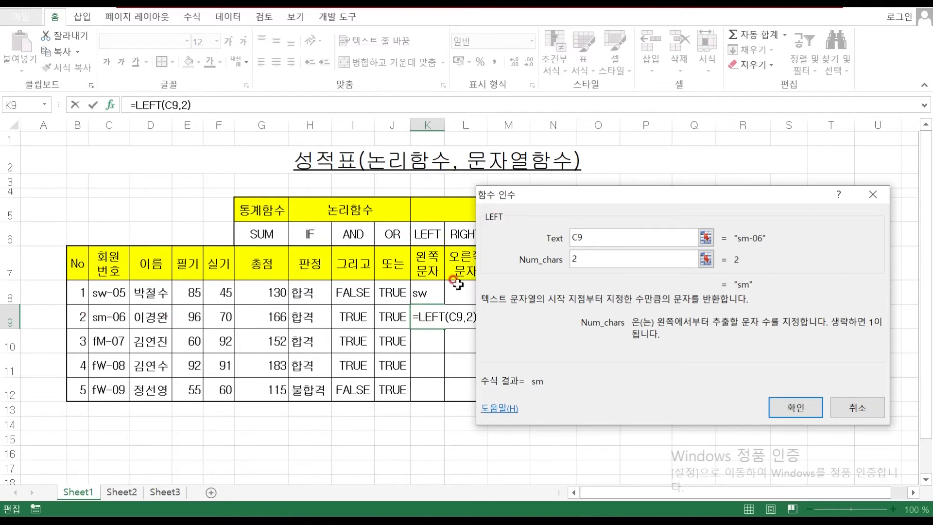
left_click(800, 411)
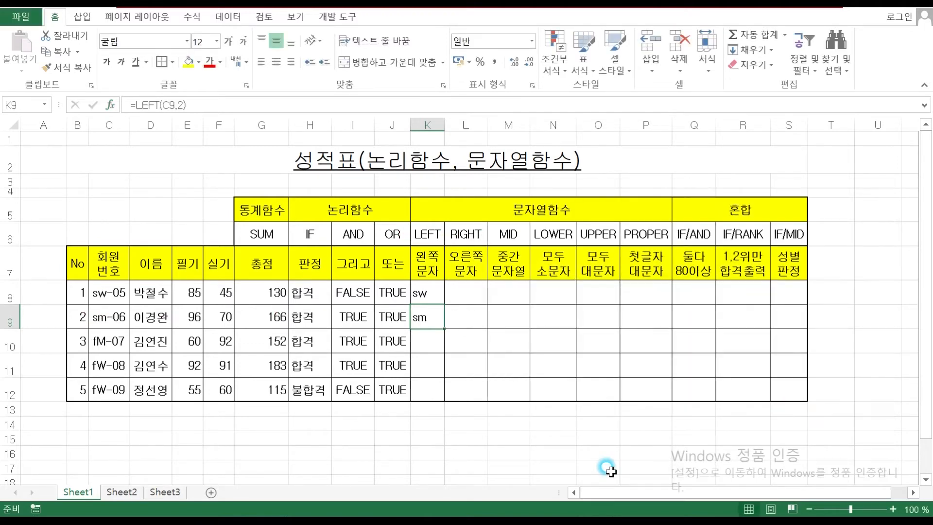
Step: Fill the LEFT formula from K9 down to K12 without formatting
left_click_drag(444, 328, 443, 403)
left_click(463, 414)
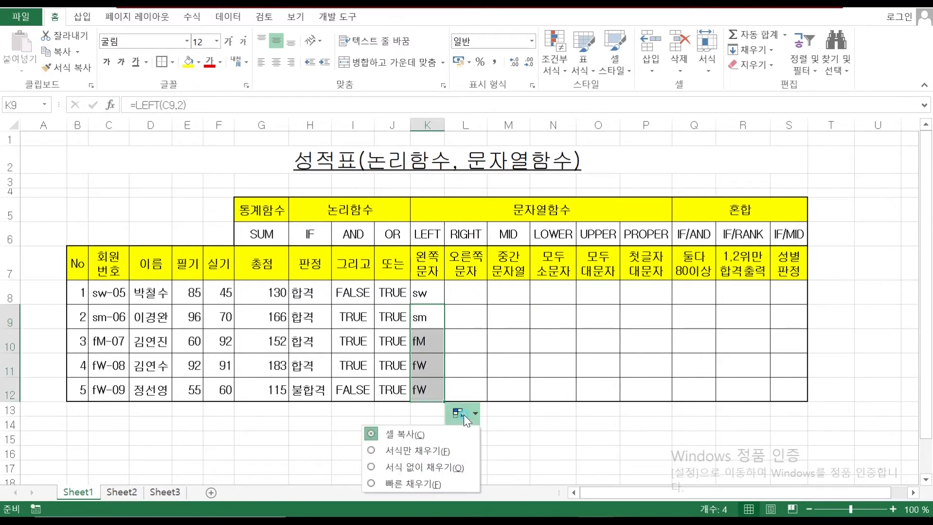
left_click(419, 467)
left_click(553, 468)
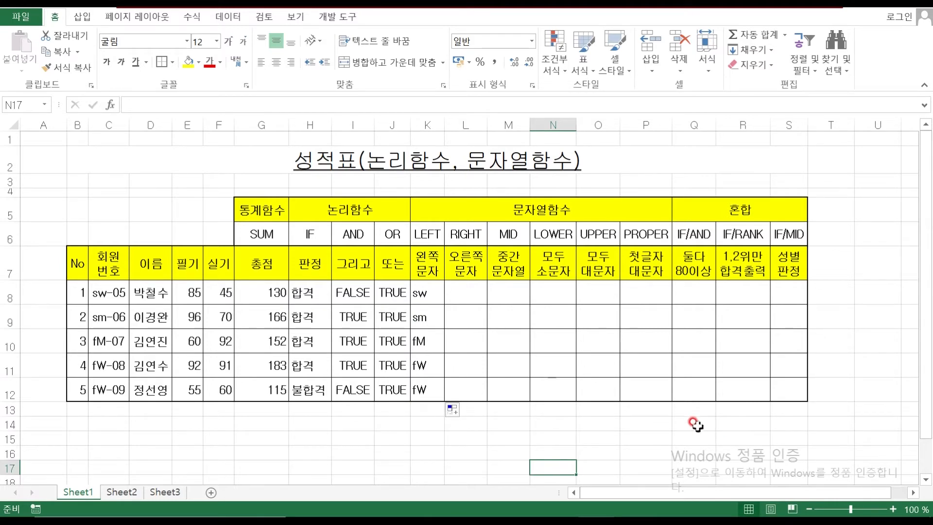
Step: Enter a RIGHT function in cell L8 using the function arguments dialog, with C8 as Text and 2 as Num_chars
left_click(466, 287)
type("=")
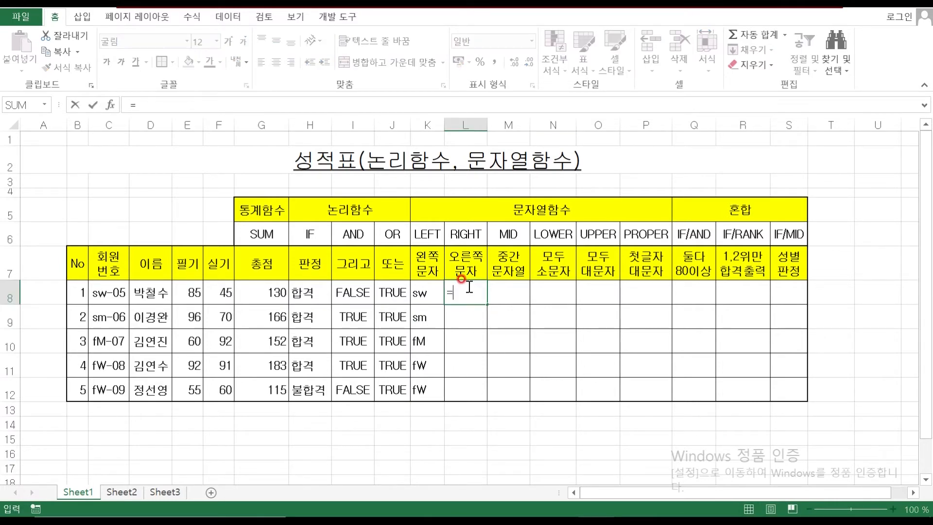
type("RIGHT")
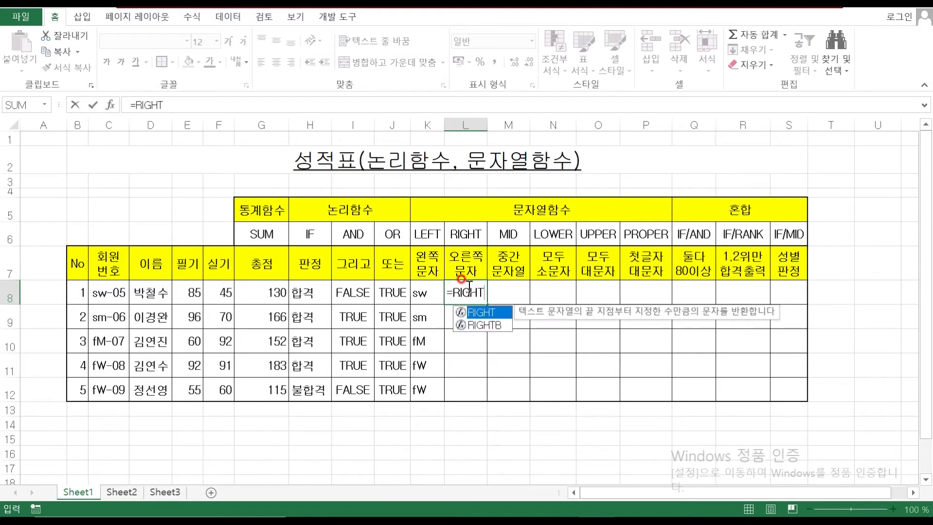
type("(")
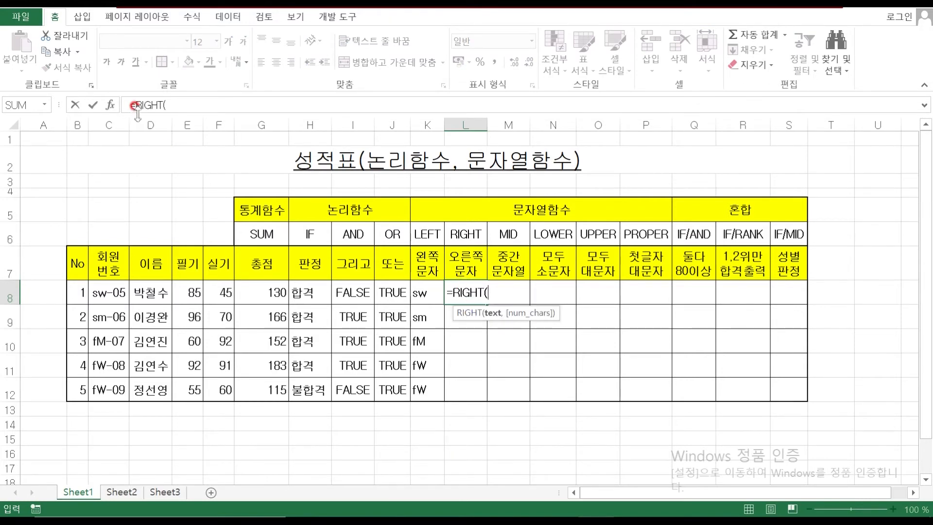
left_click(112, 105)
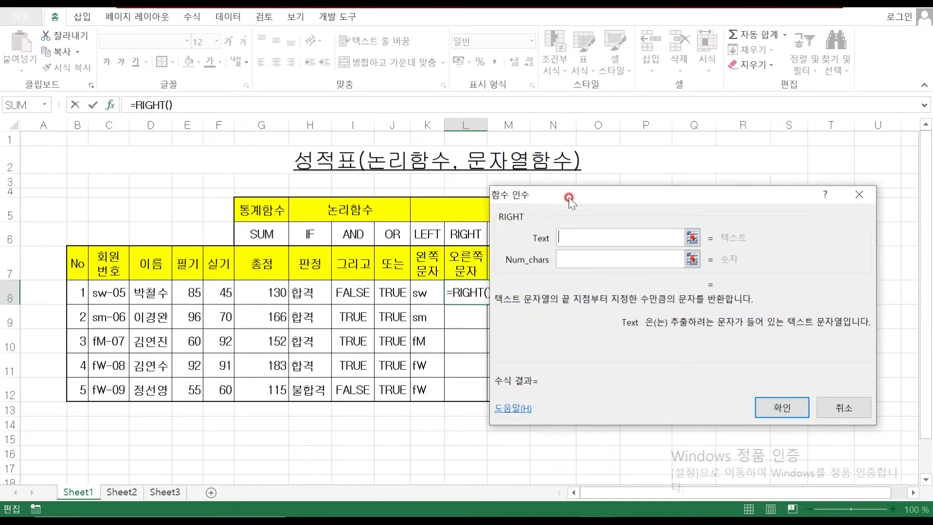
left_click(109, 293)
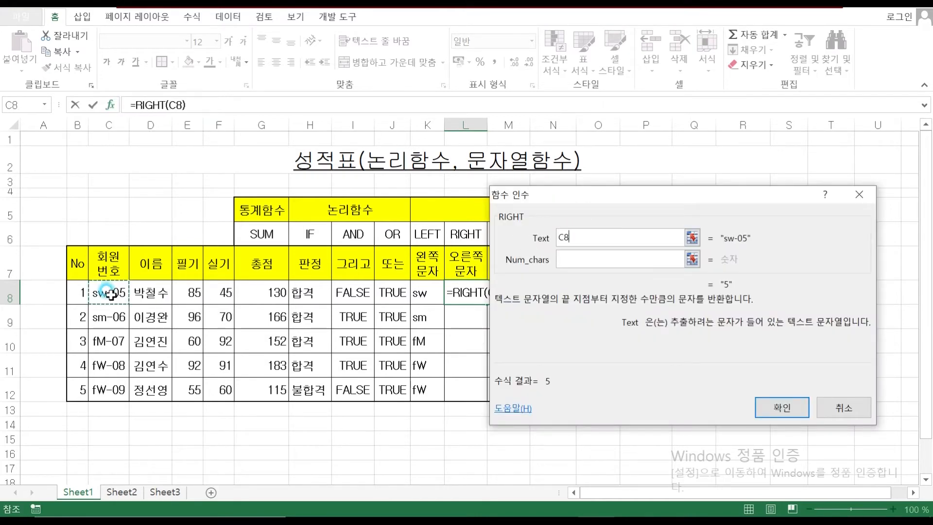
left_click(579, 254)
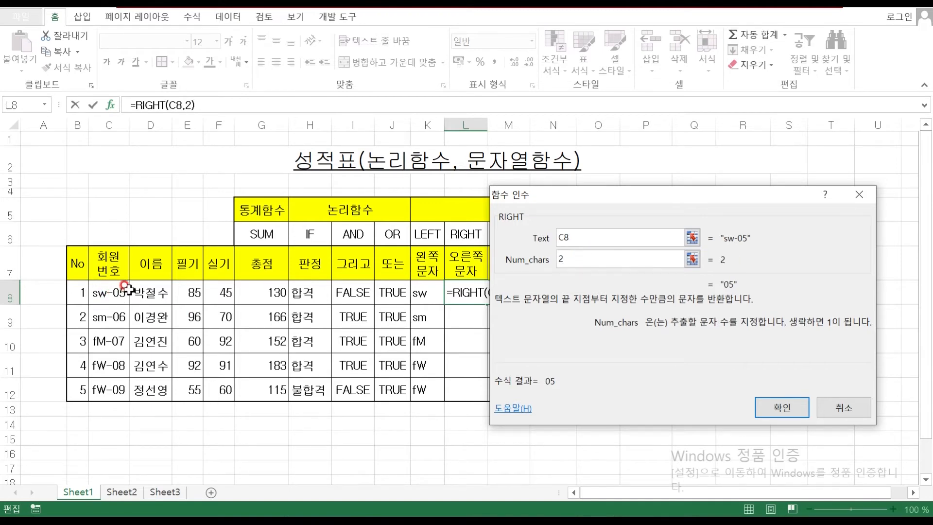
left_click(782, 408)
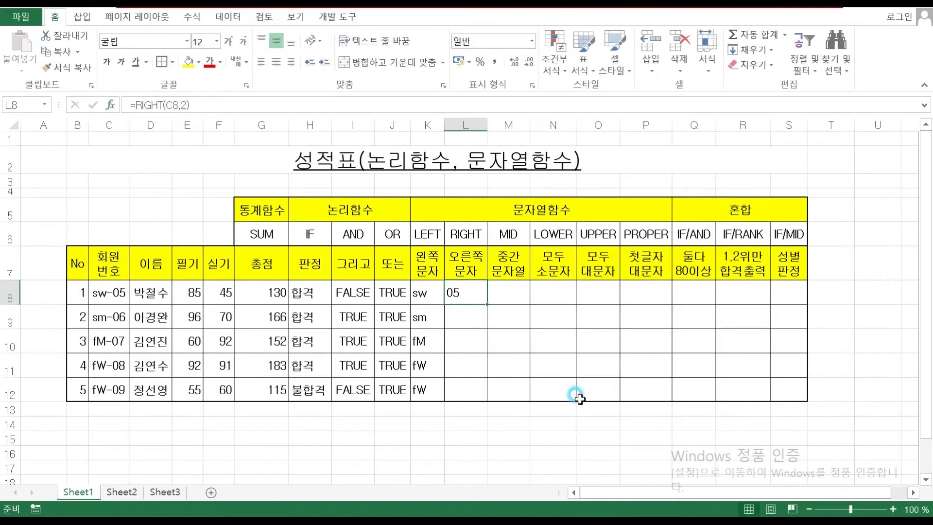
Step: Enter a RIGHT function in cell L9 using the function arguments dialog, with C9 as Text and 2 as Num_chars
left_click(467, 316)
type("=RIGHT")
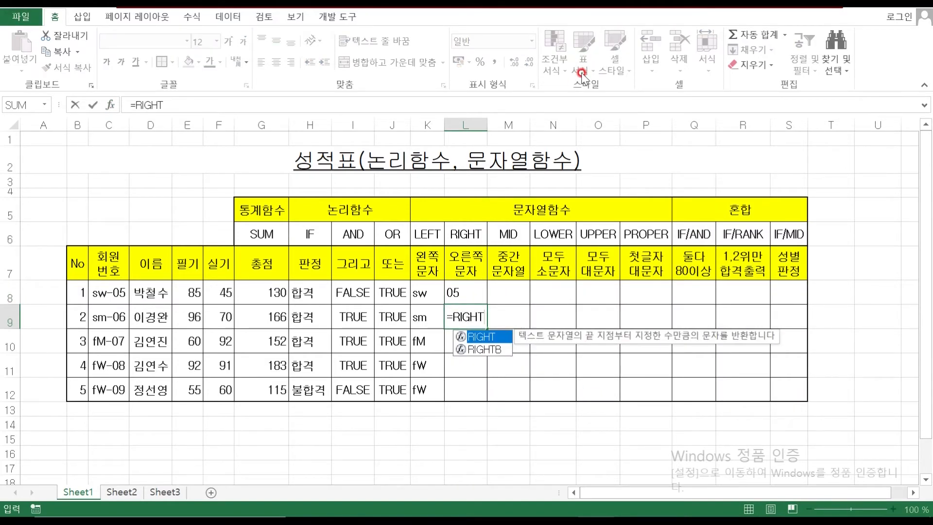
type("(")
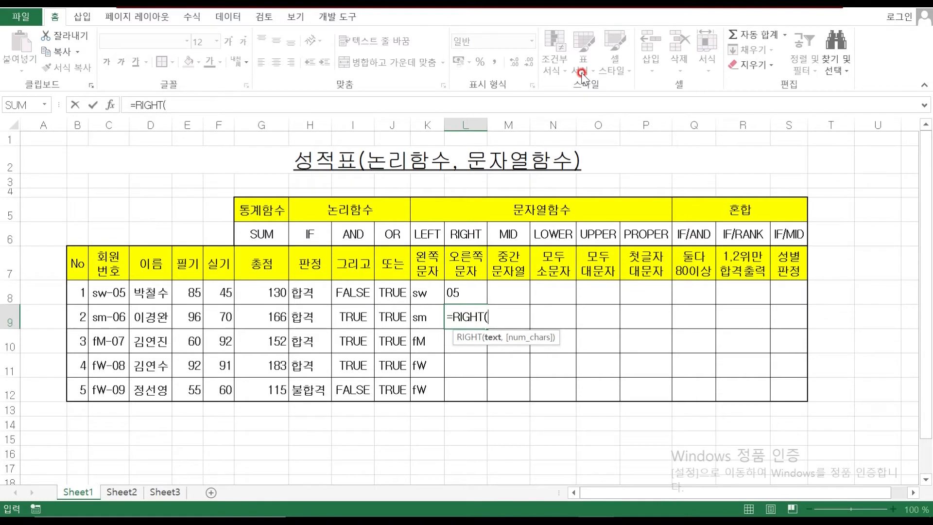
left_click(111, 104)
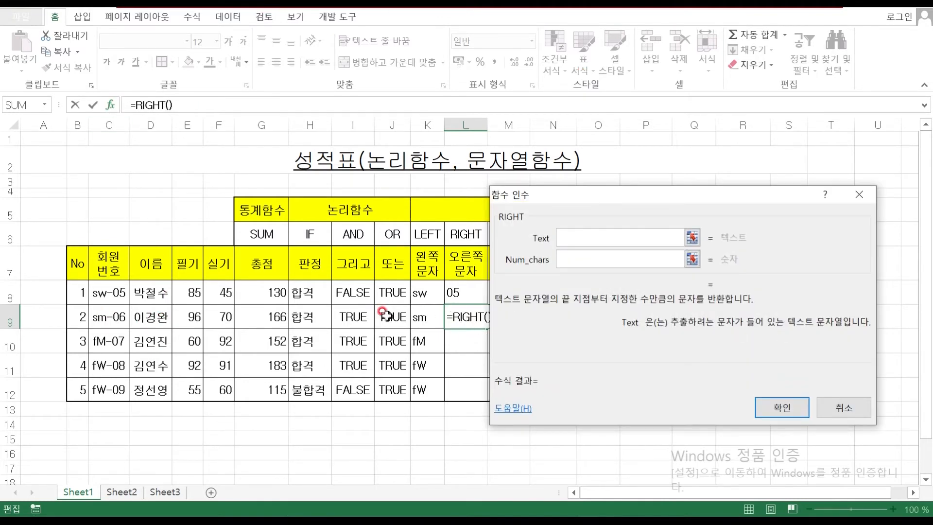
left_click(117, 317)
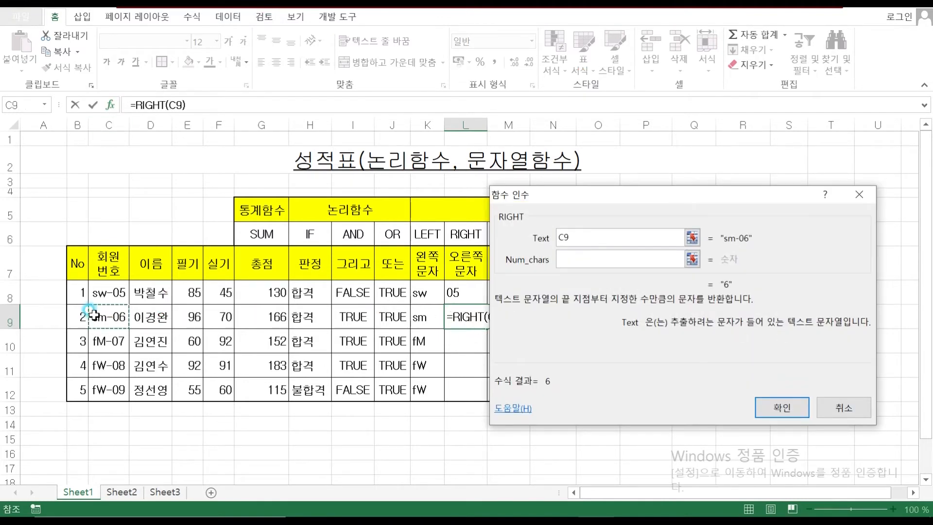
left_click(579, 257)
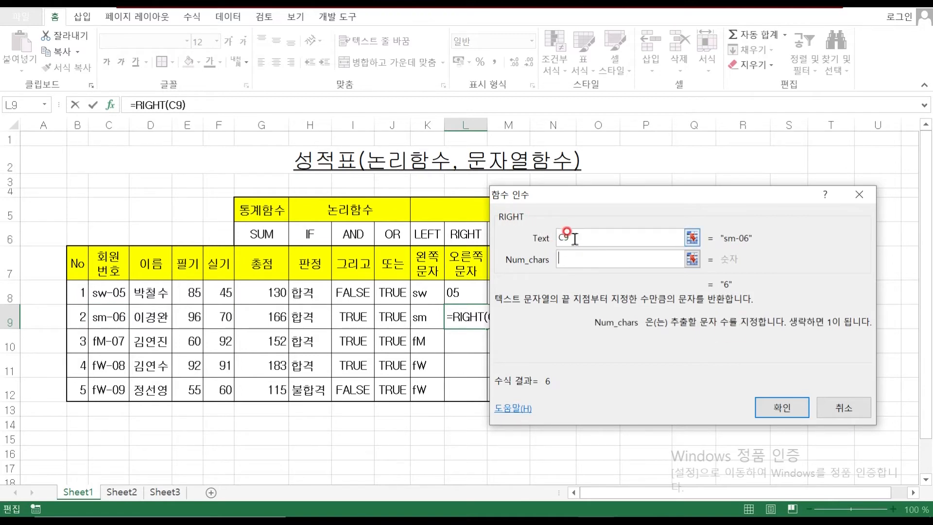
type("2")
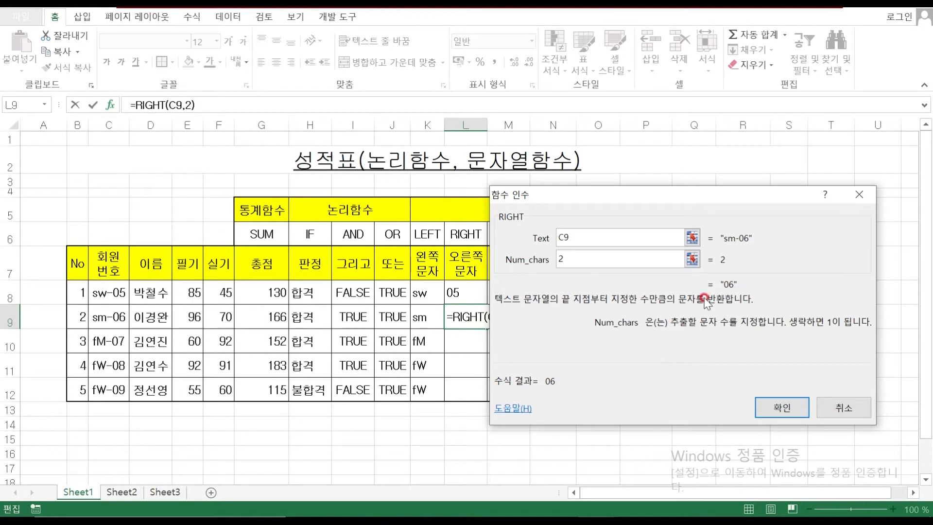
left_click(782, 407)
Step: Examine the RIGHT formulas in cells L8 and L9, comparing them with the numeric score in F8
left_click(454, 297)
left_click(460, 315)
left_click(464, 293)
left_click(469, 314)
left_click(222, 291)
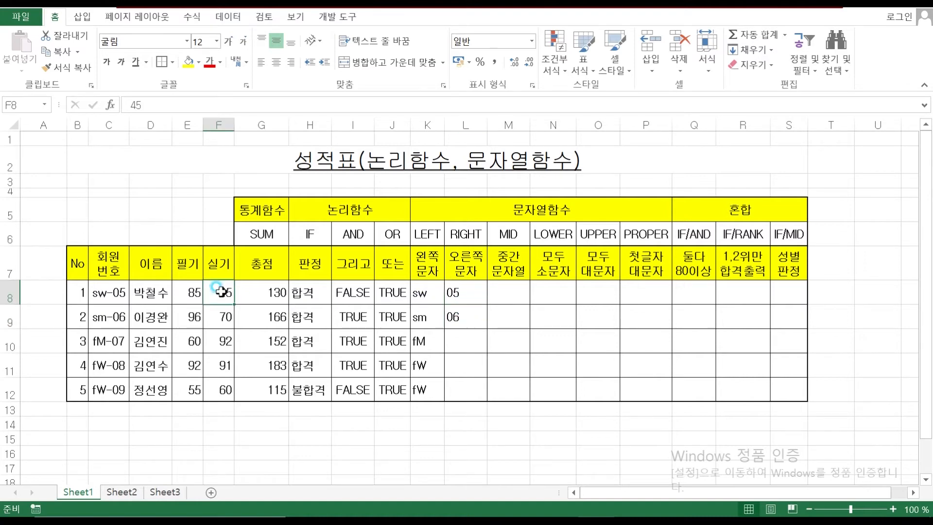
left_click(463, 293)
left_click(462, 317)
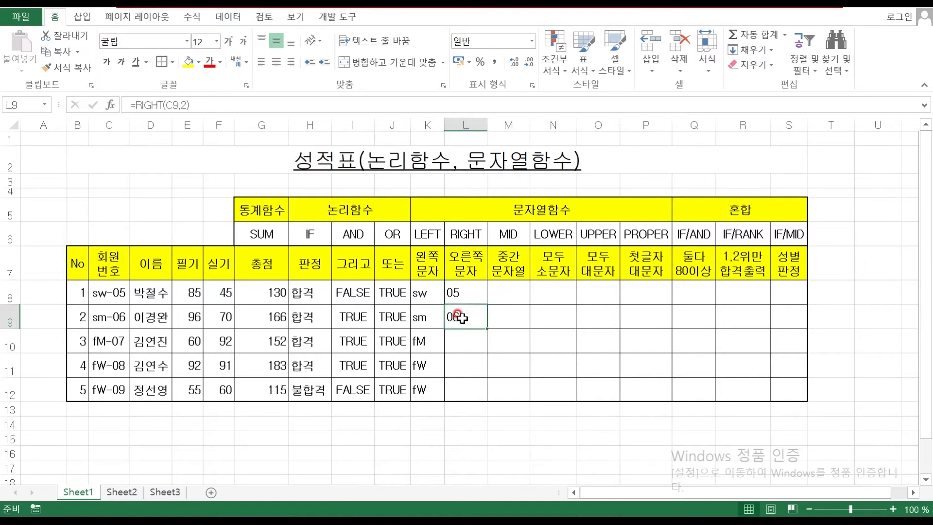
Step: Fill the RIGHT formula from L8 down to L12 without formatting
left_click(466, 294)
left_click_drag(486, 305, 490, 396)
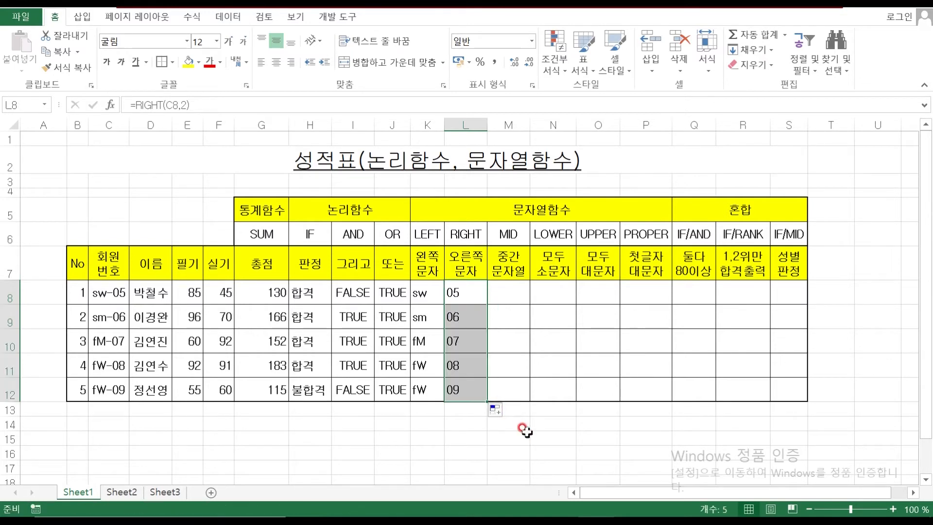
left_click(515, 414)
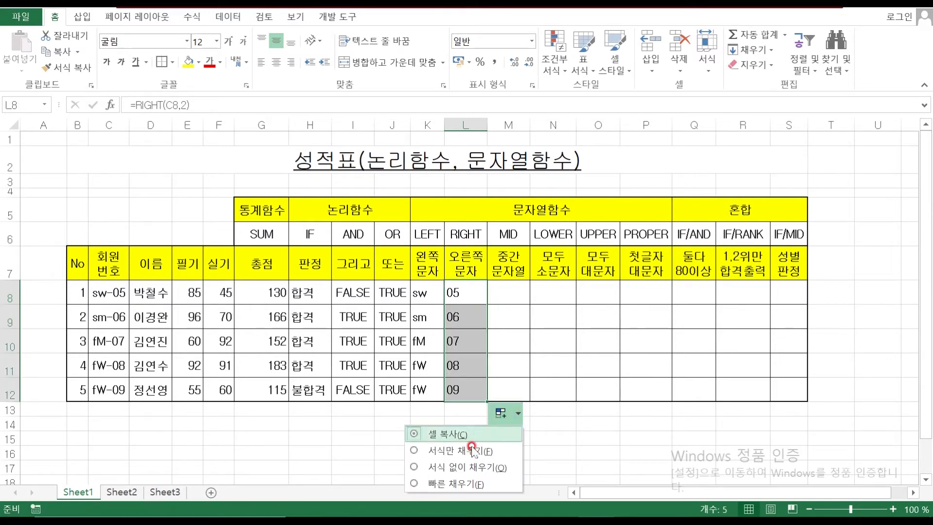
left_click(503, 467)
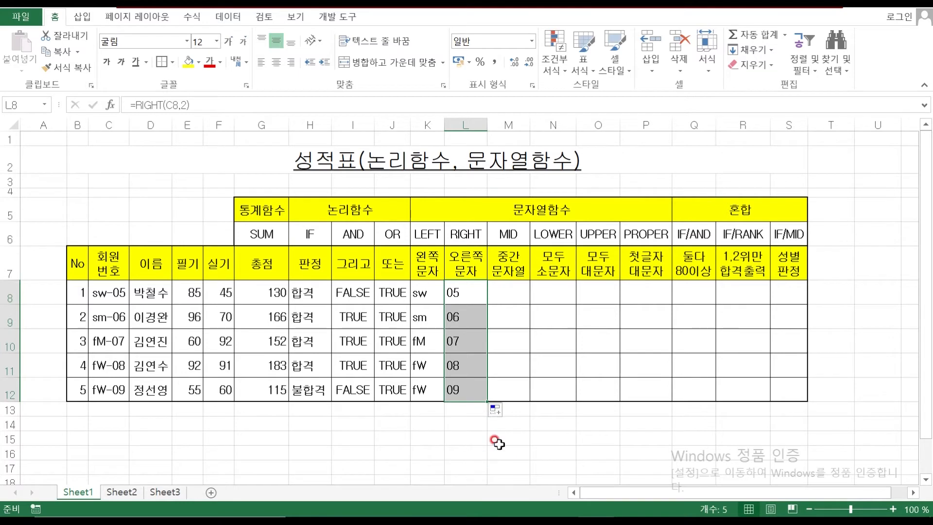
Step: Fill the MID header cell M6 with a light orange theme colour
left_click(516, 289)
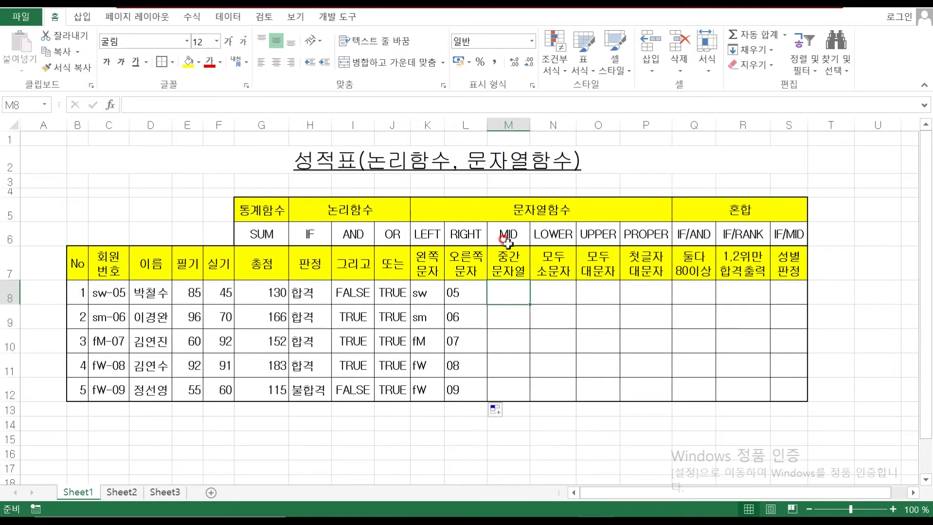
left_click(505, 227)
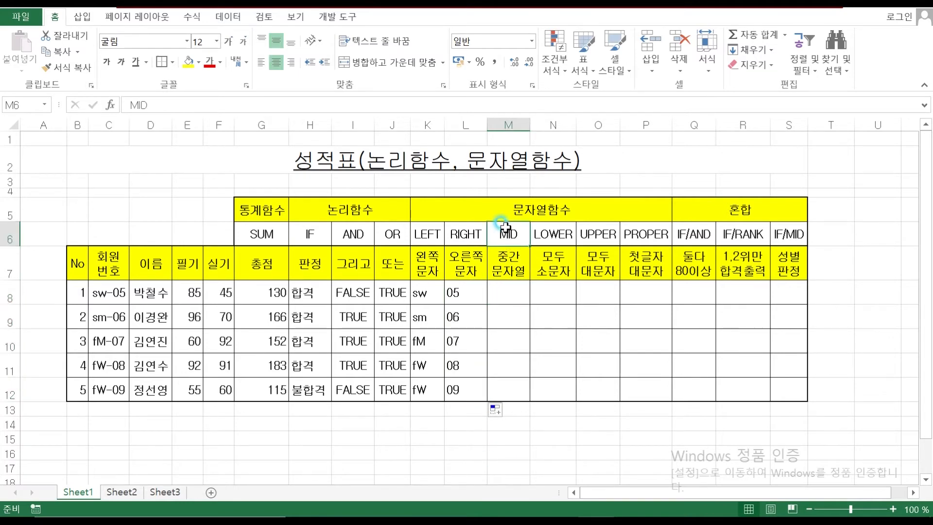
left_click(198, 62)
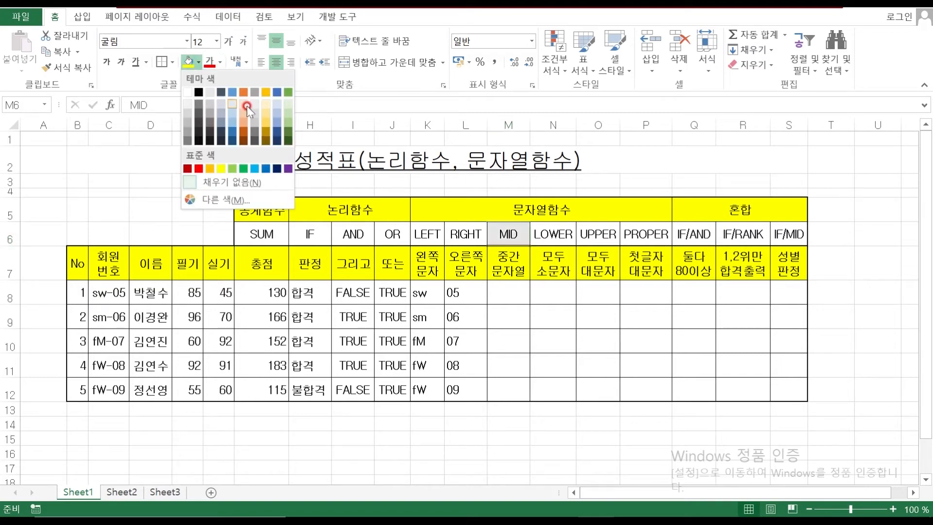
left_click(243, 129)
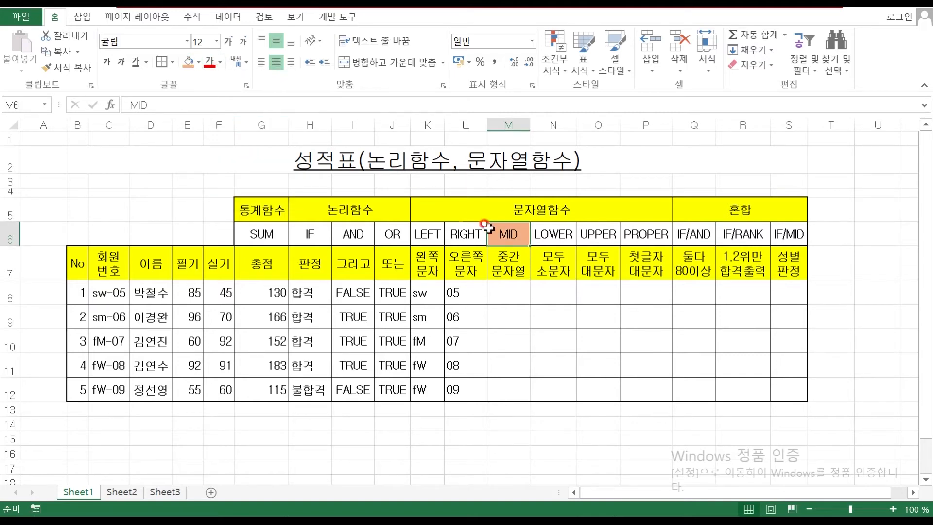
Step: Switch to the reference PDF in Microsoft Edge and examine the arguments of its MID formula example
left_click(508, 294)
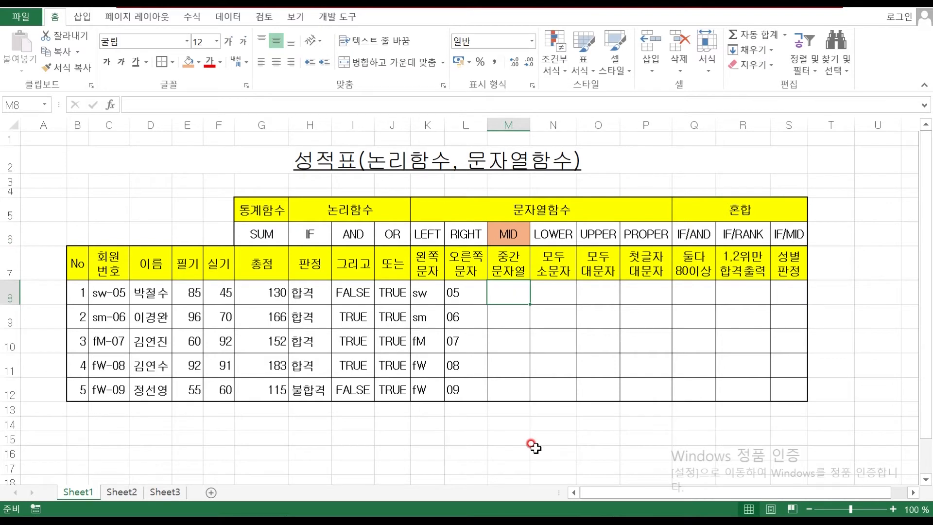
key("super")
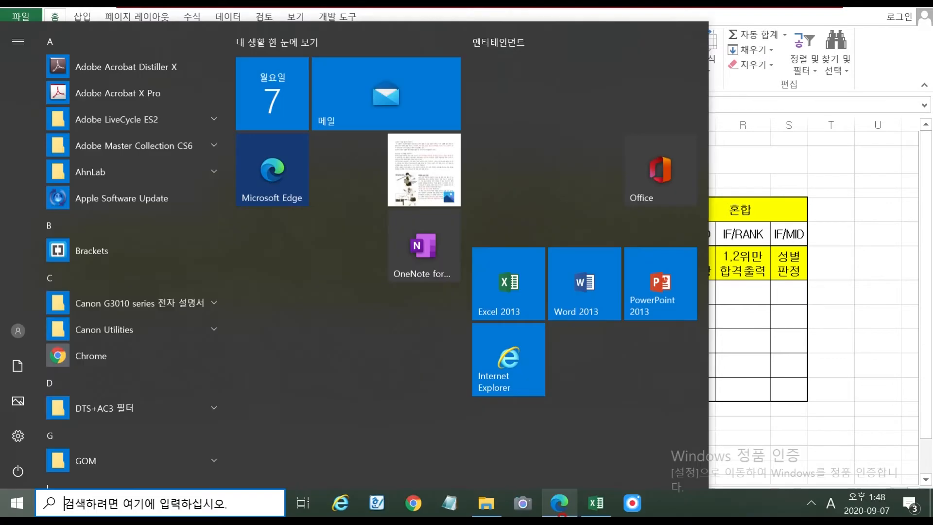
left_click(559, 504)
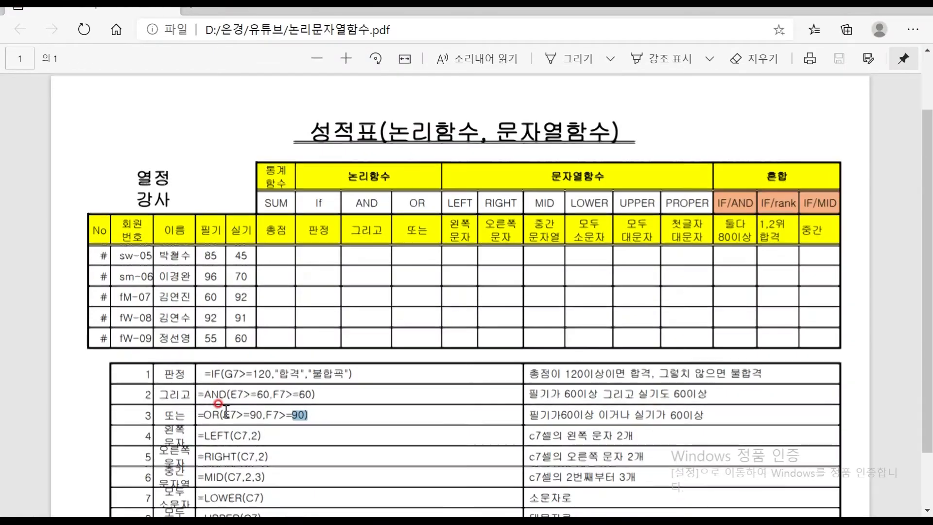
scroll(224, 383, "down", 2)
scroll(226, 389, "down", 2)
left_click(241, 291)
left_click_drag(244, 294, 258, 300)
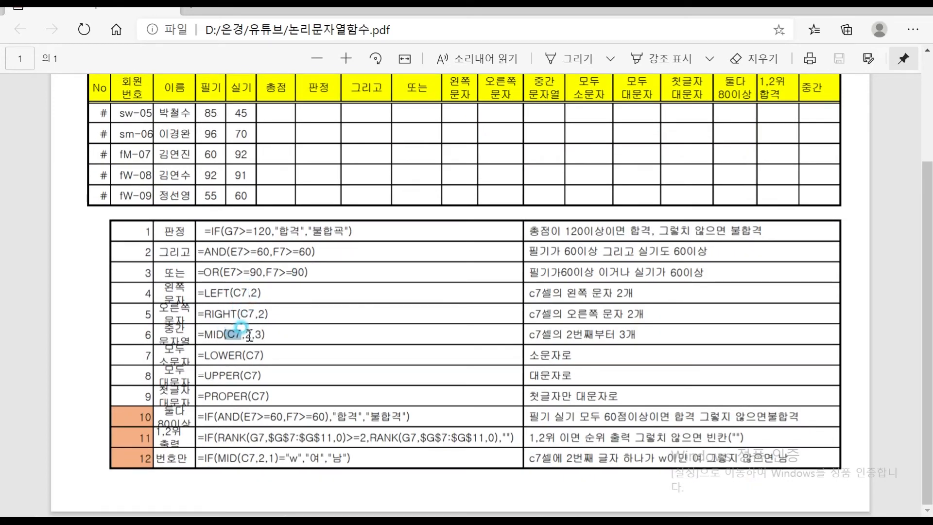
left_click_drag(244, 334, 249, 332)
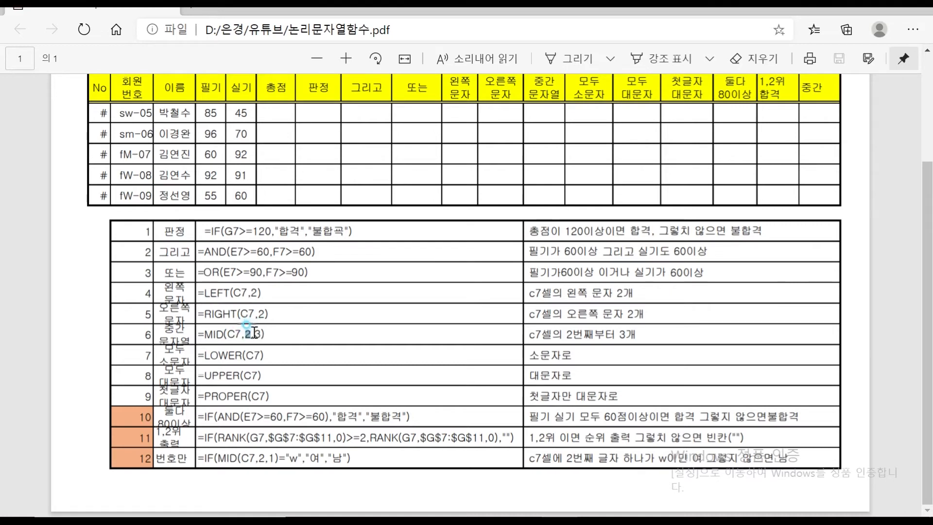
left_click_drag(248, 332, 247, 334)
Step: Switch back to Excel and enter the formula =MID(C8,2,1) in cell M8
key("super")
left_click(595, 509)
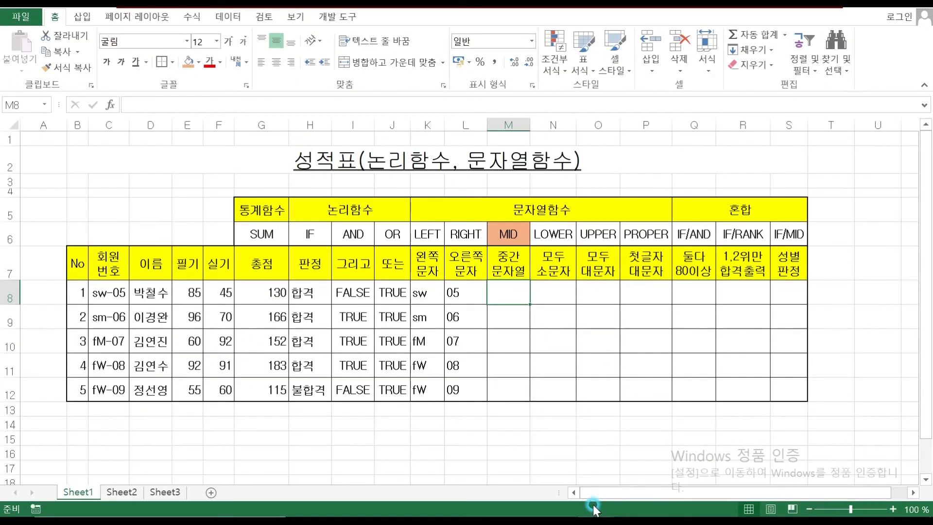
double_click(513, 292)
type("=MID(")
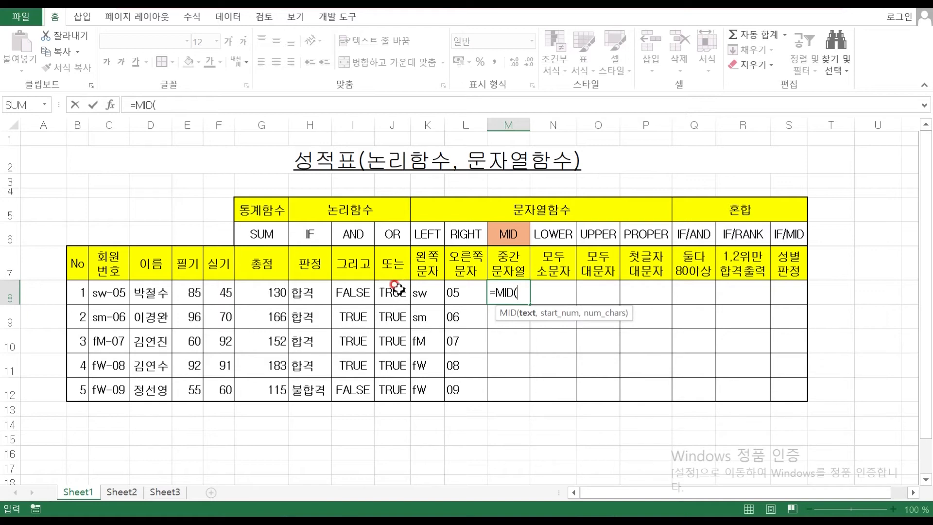
left_click(102, 292)
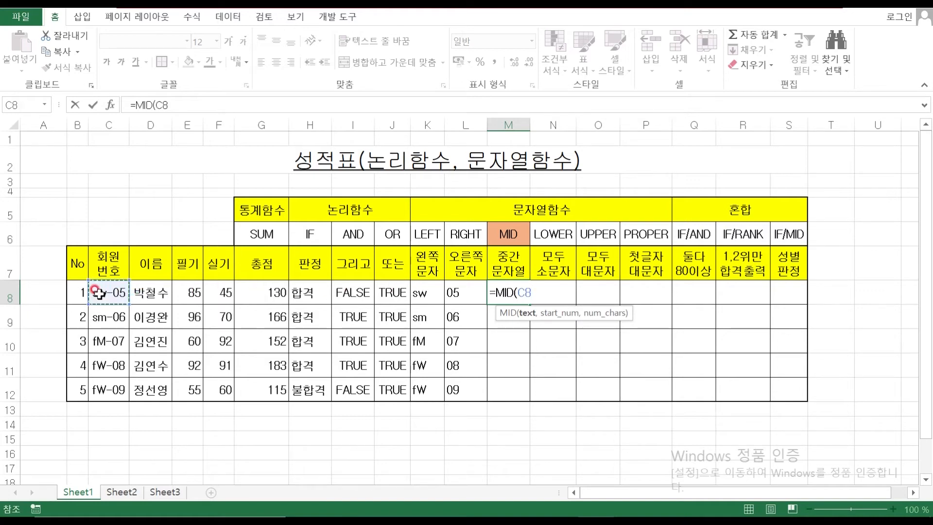
type(",")
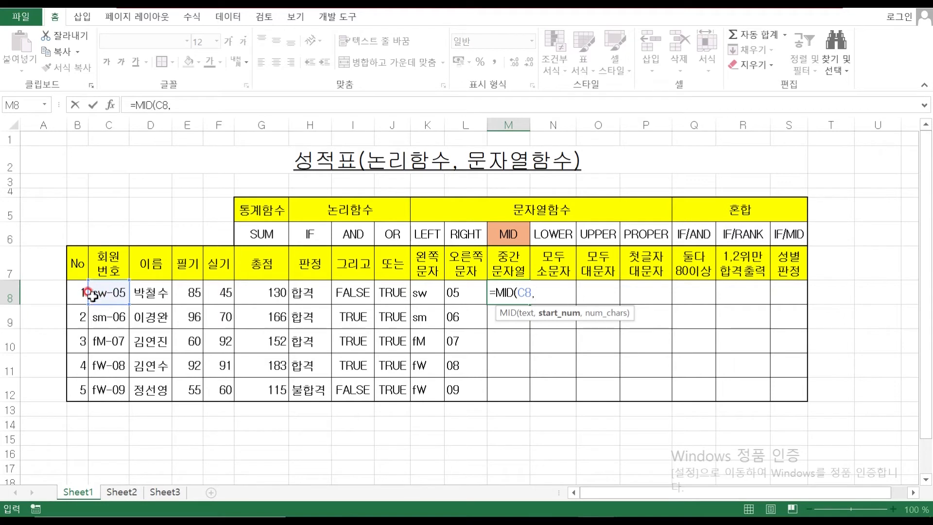
type("2,1")
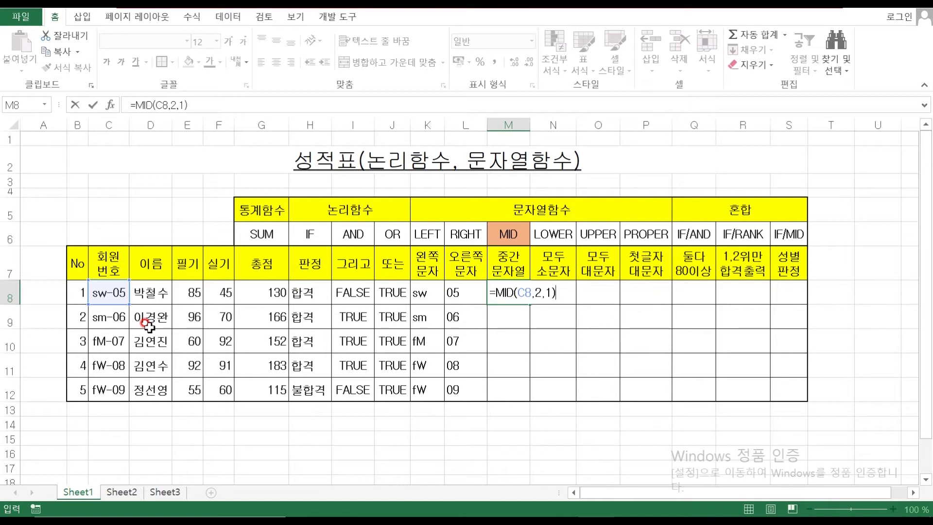
key("Return")
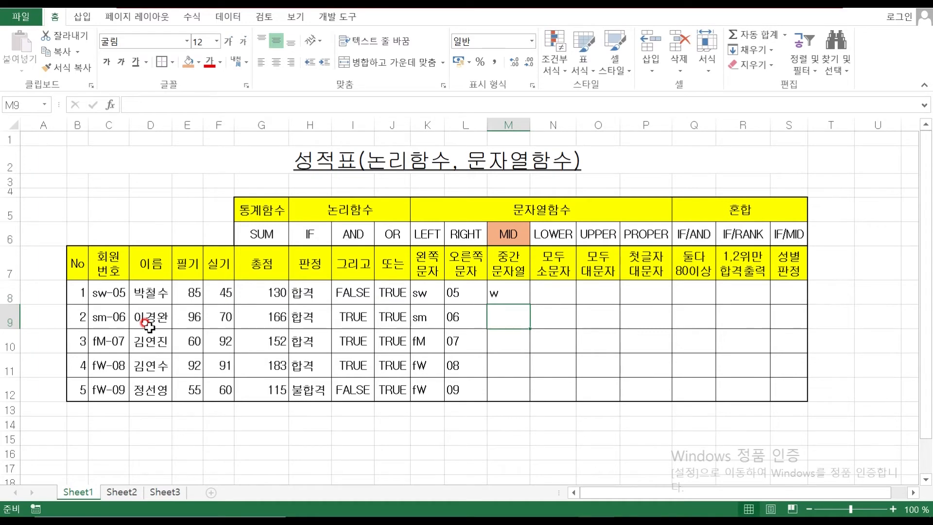
Step: Enter a MID function in cell M9 using the function arguments dialog, with C9 as Text, 2 as Start_num and 1 as Num_chars
type("=MID(")
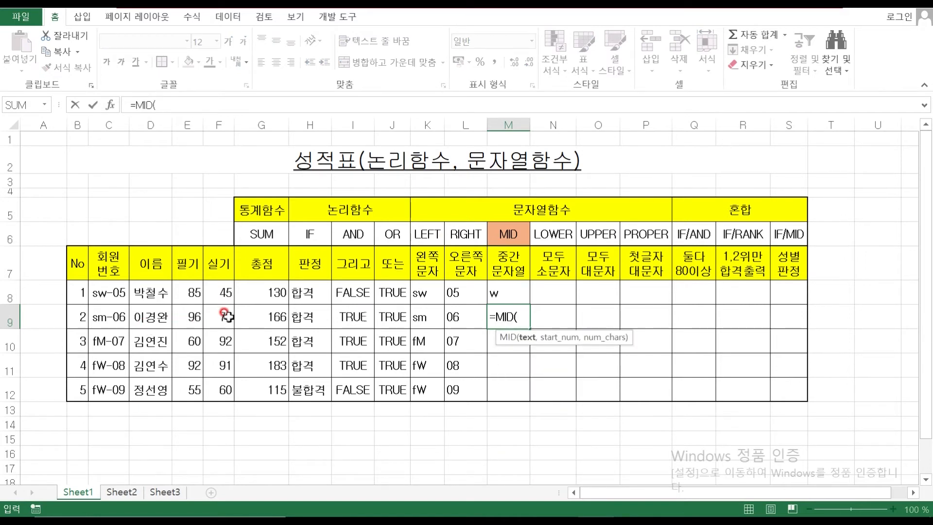
left_click(110, 104)
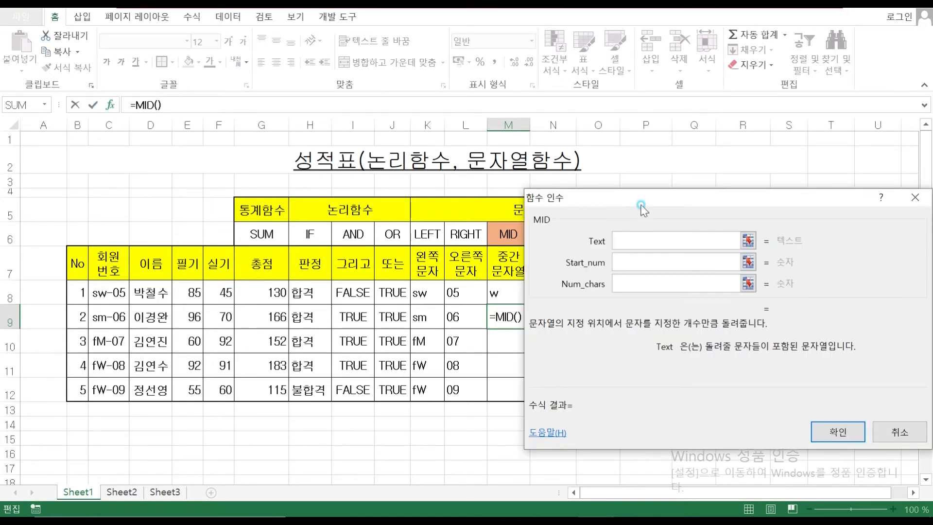
left_click_drag(532, 197, 576, 207)
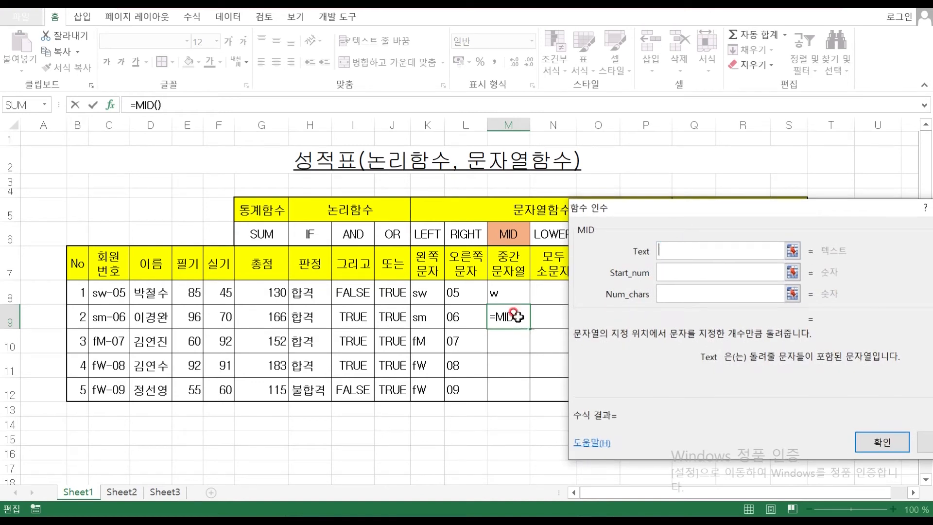
left_click(110, 317)
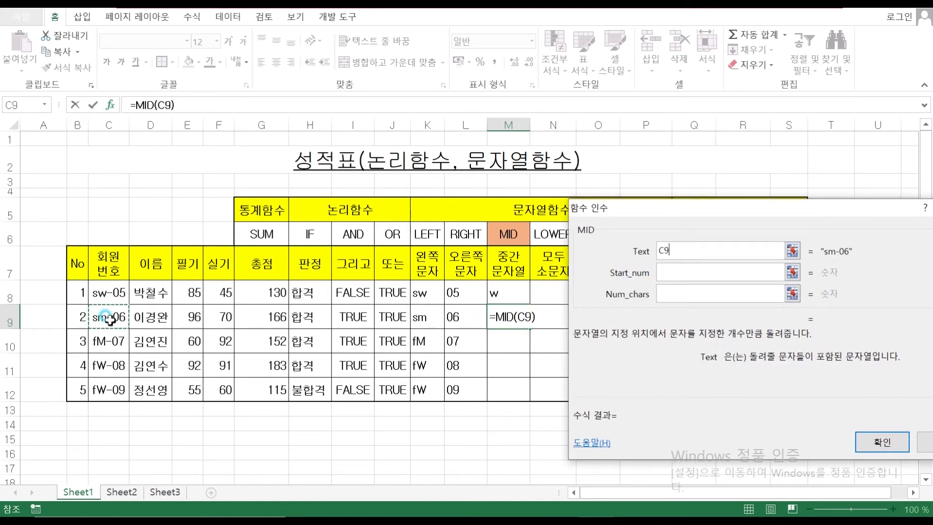
left_click(683, 269)
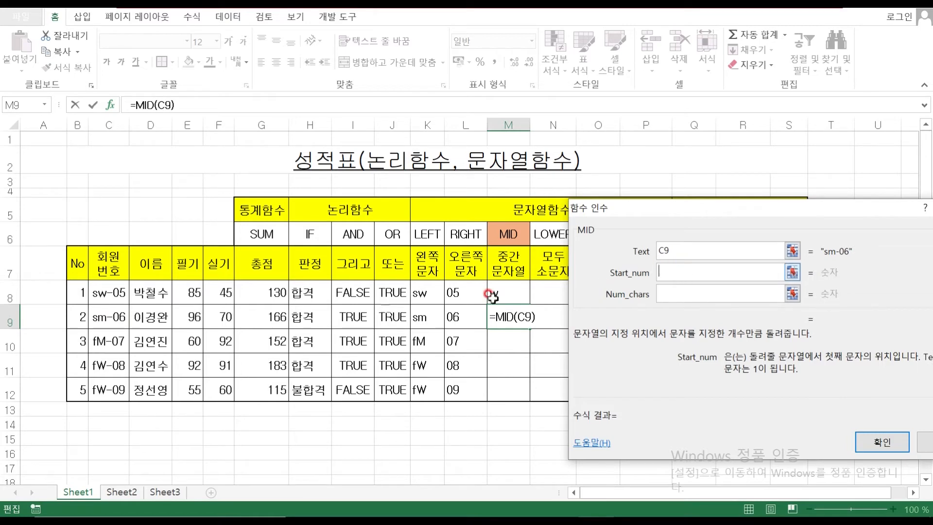
type("2")
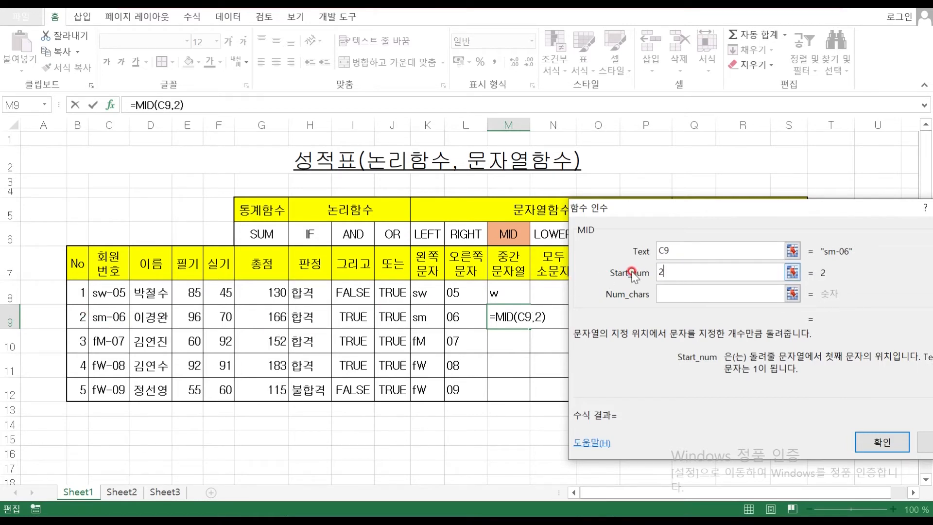
left_click(681, 294)
type("1")
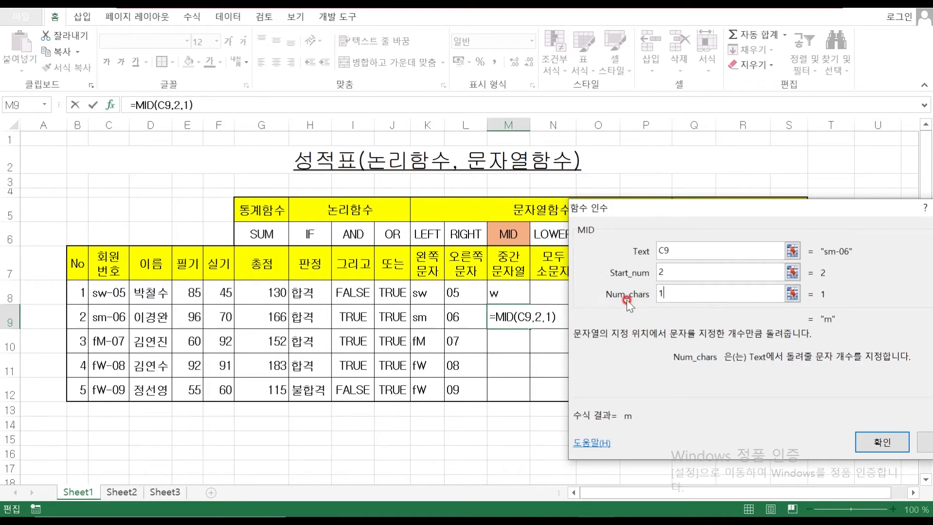
left_click(882, 442)
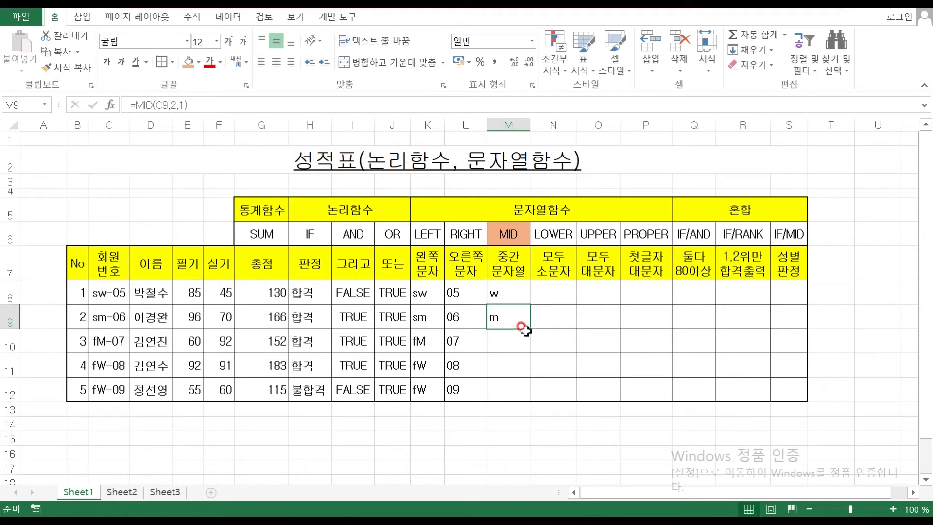
Step: Fill the MID formula from M9 down to M12 without formatting
left_click_drag(530, 328, 529, 392)
left_click(562, 414)
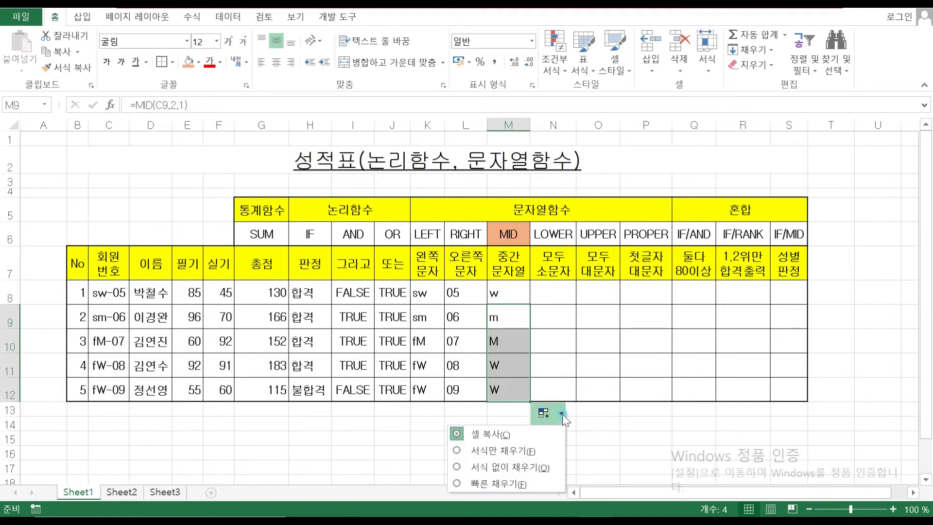
left_click(506, 468)
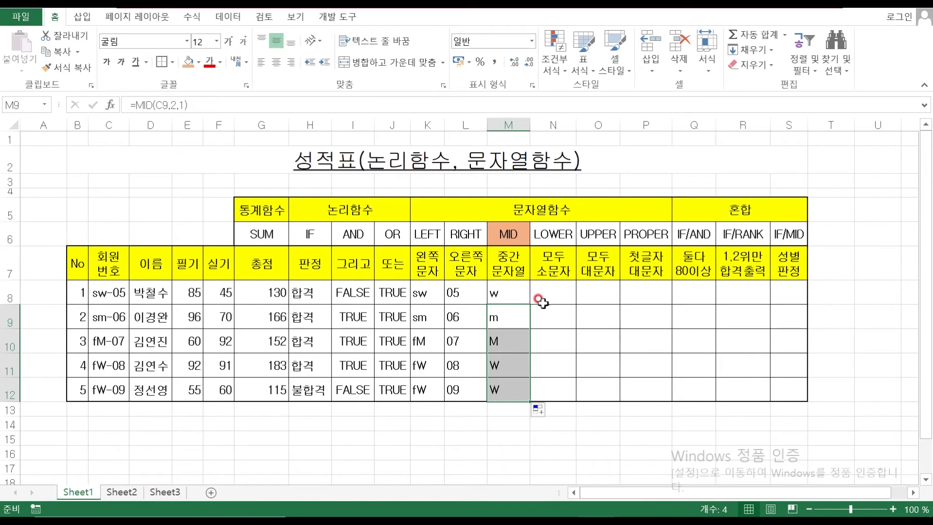
Step: Enter the formula =LOWER(C8) in cell N8 to convert the first member number to lowercase
left_click(558, 297)
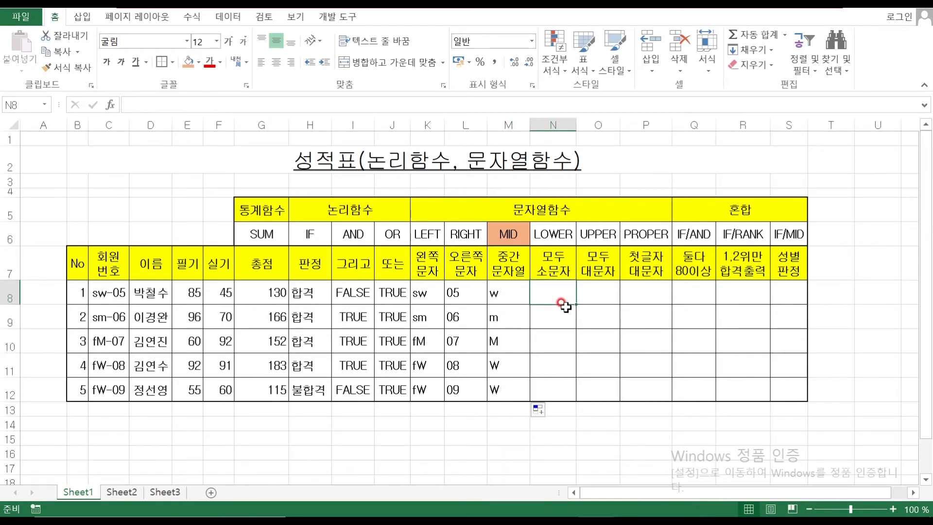
type("=LOW")
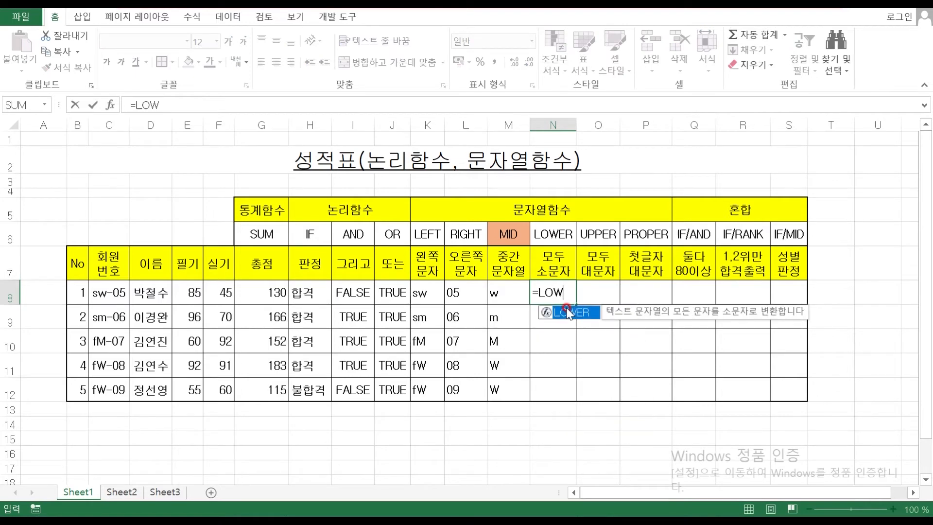
type("ER")
double_click(566, 310)
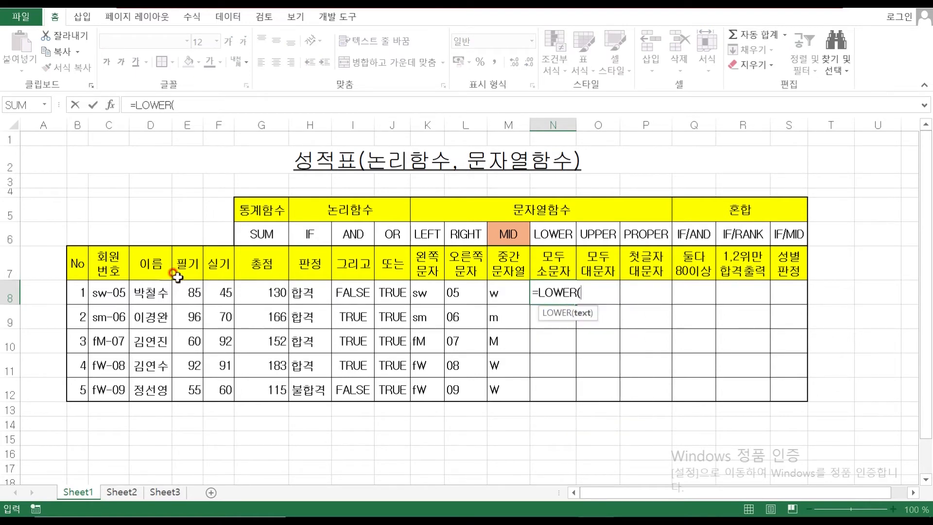
left_click(102, 289)
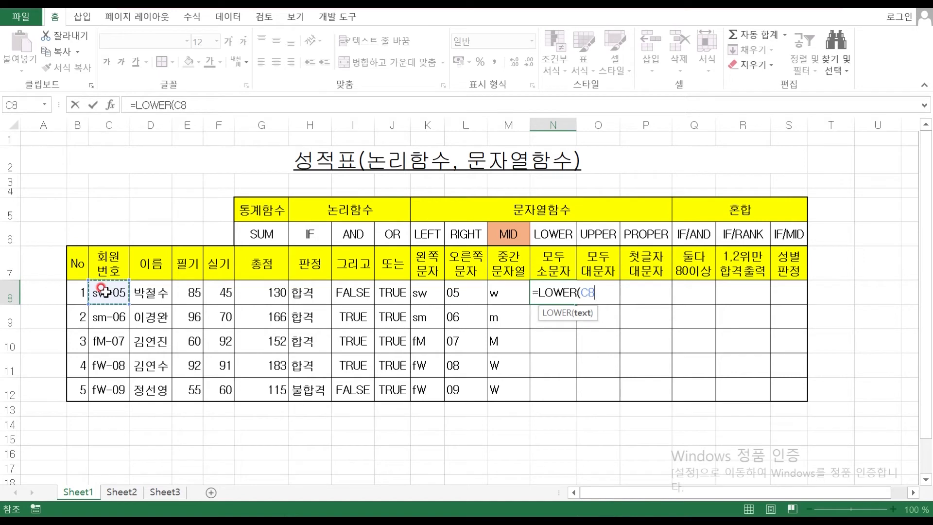
key("Return")
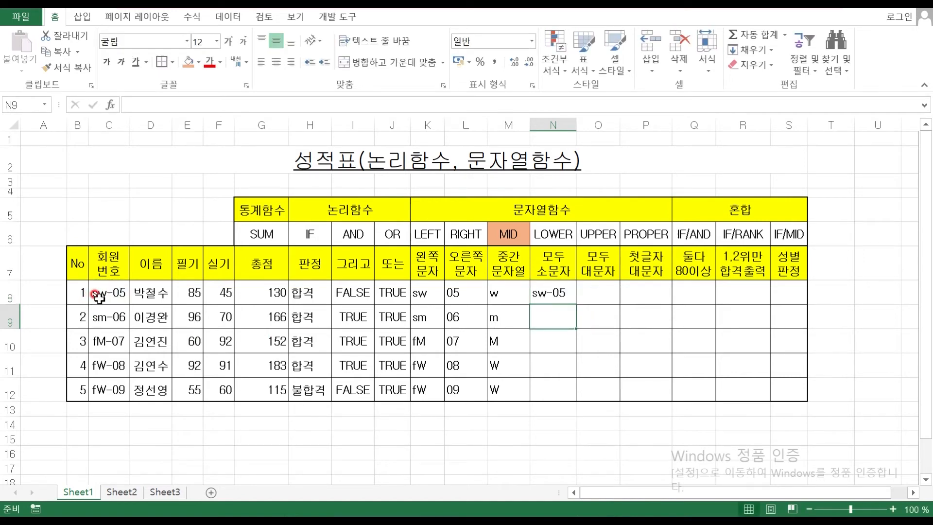
Step: Enter the formula =LOWER(C10) in cell N10 to convert the third member number to lowercase
left_click(550, 351)
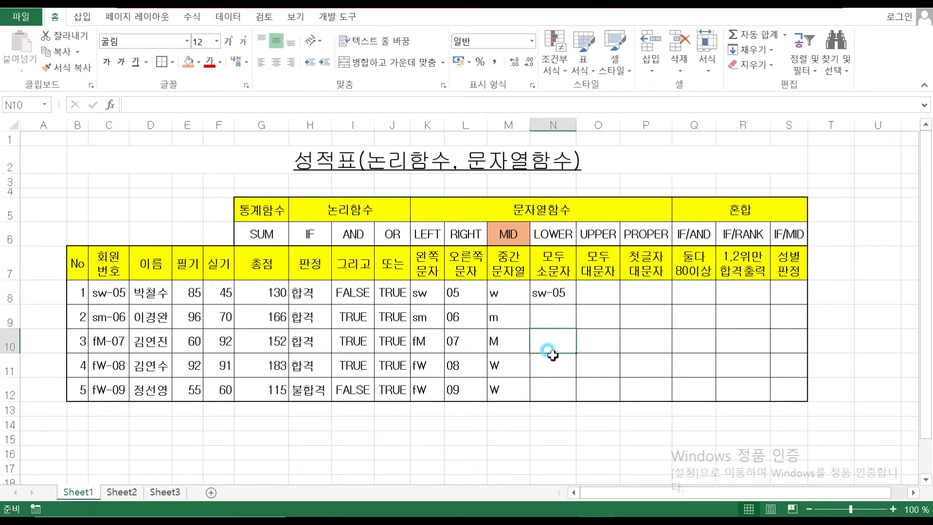
type("=LOWER(")
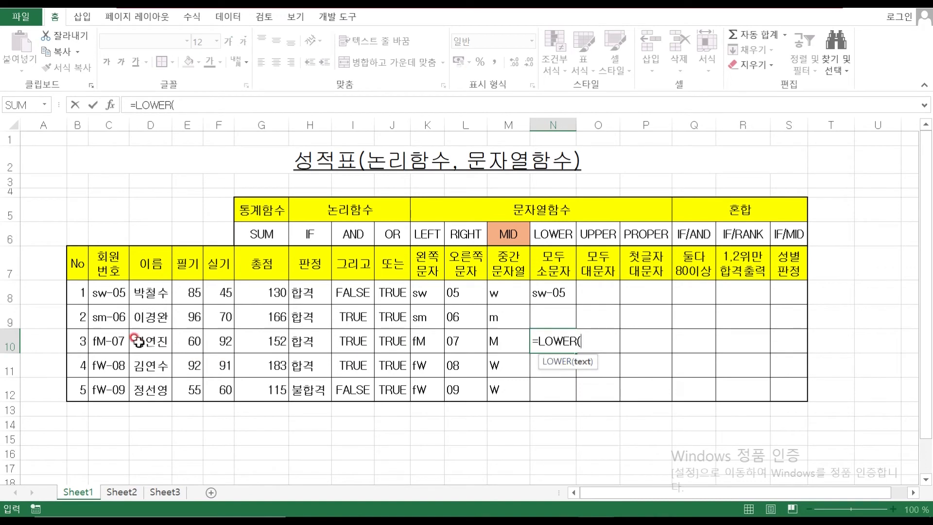
left_click(96, 342)
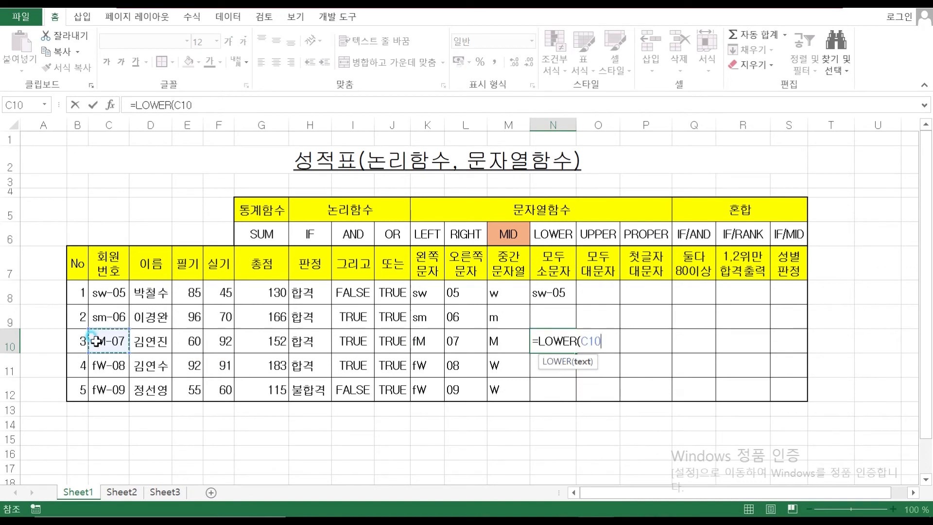
type(")")
key("Return")
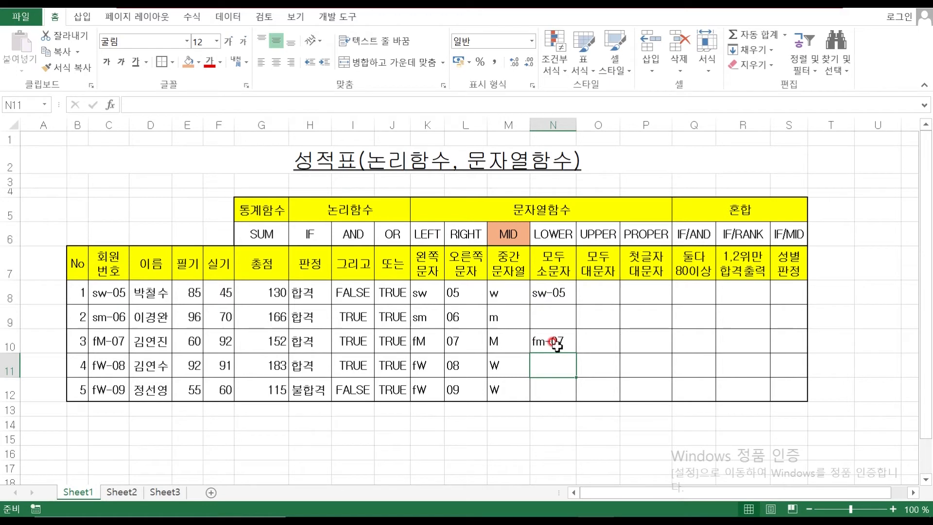
Step: Fill the LOWER formula from N8 down to N12 without formatting
left_click(551, 292)
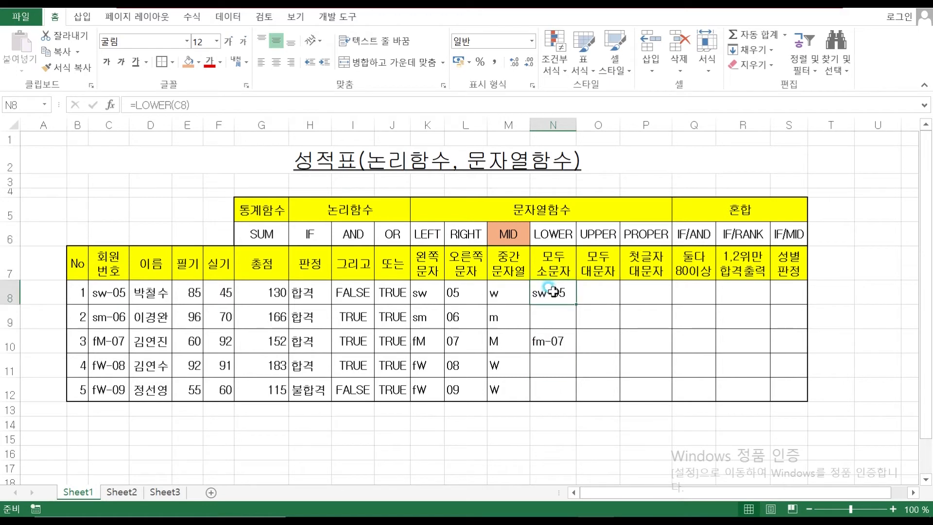
left_click_drag(578, 303, 576, 396)
left_click(605, 419)
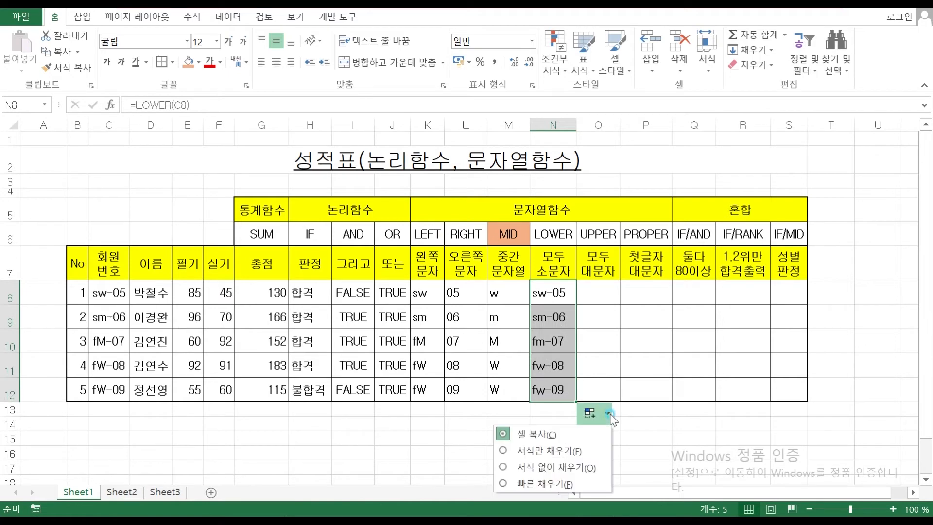
left_click(563, 467)
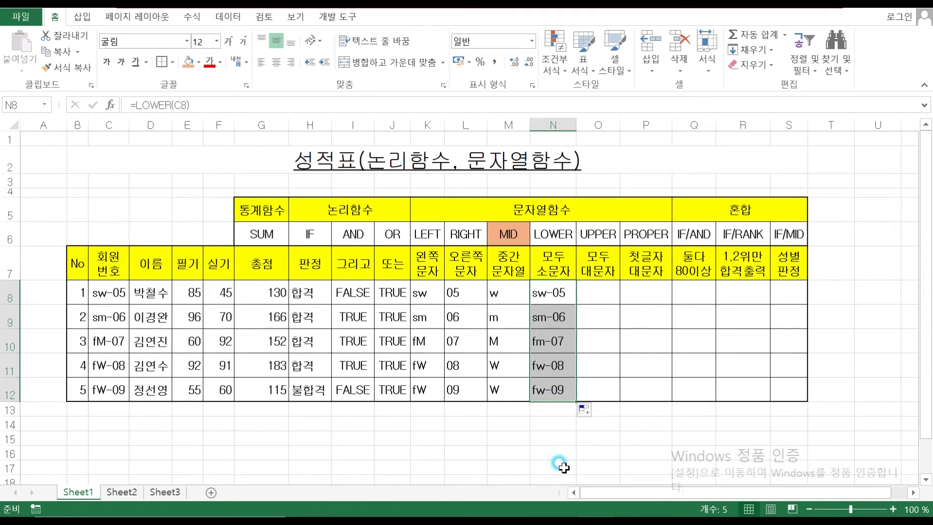
Step: Enter the formula =UPPPER(C8) in cell O8 for the first member number
left_click(595, 296)
type("=UPPPER(")
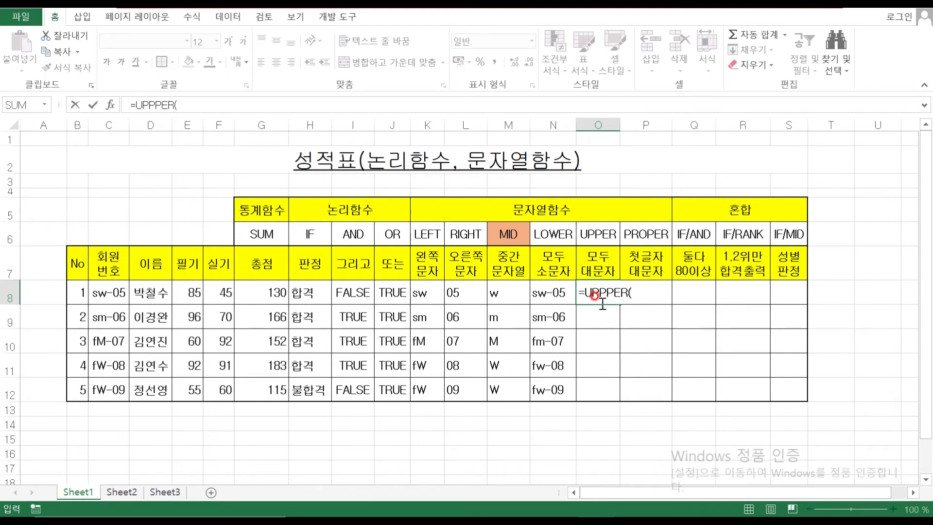
left_click(108, 292)
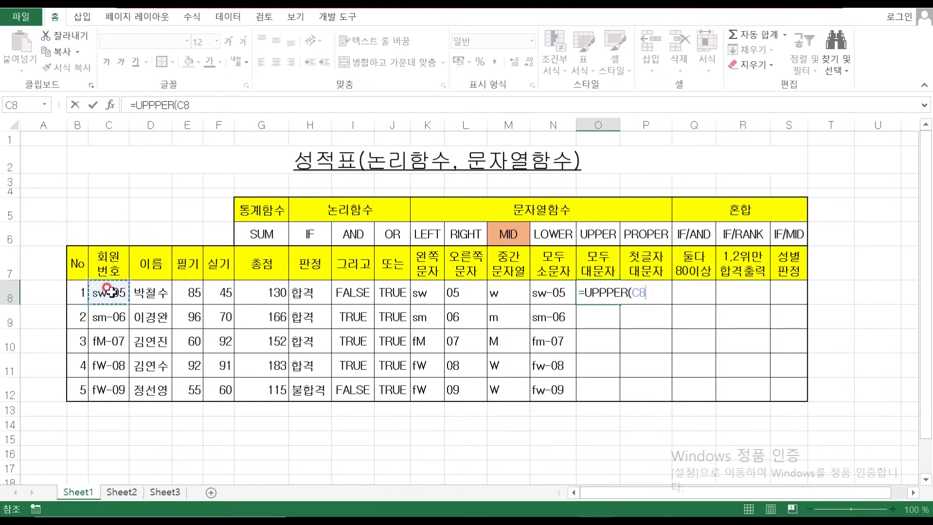
type(")")
key("Return")
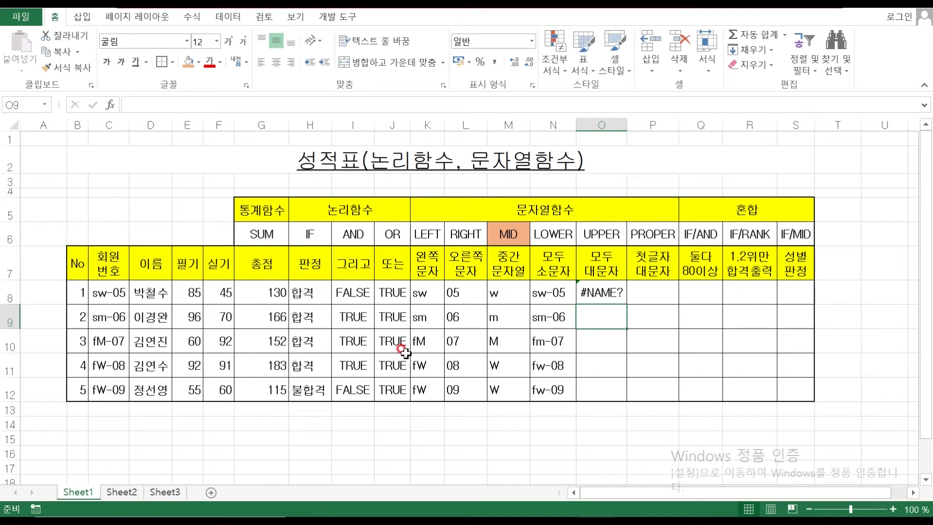
Step: Correct the misspelled function name in cell O8 so the formula reads =UPPER(C8)
left_click(602, 295)
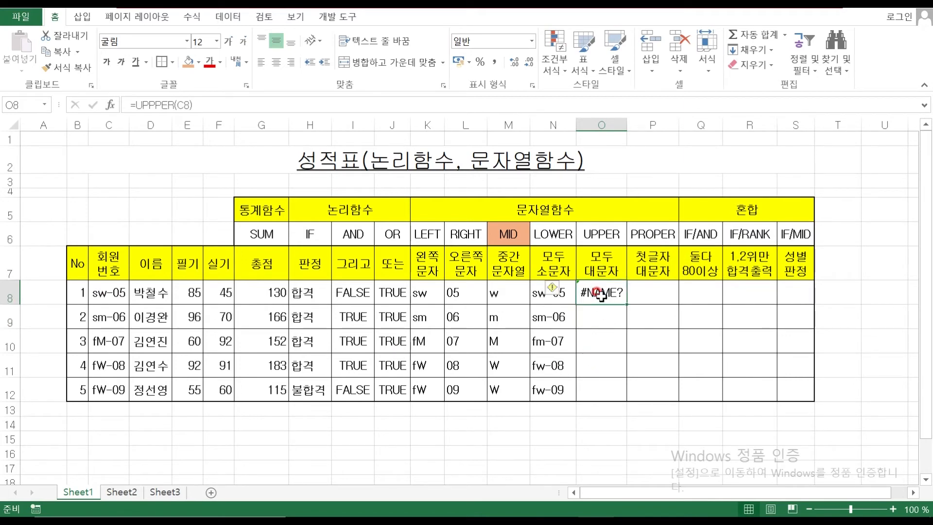
left_click(155, 104)
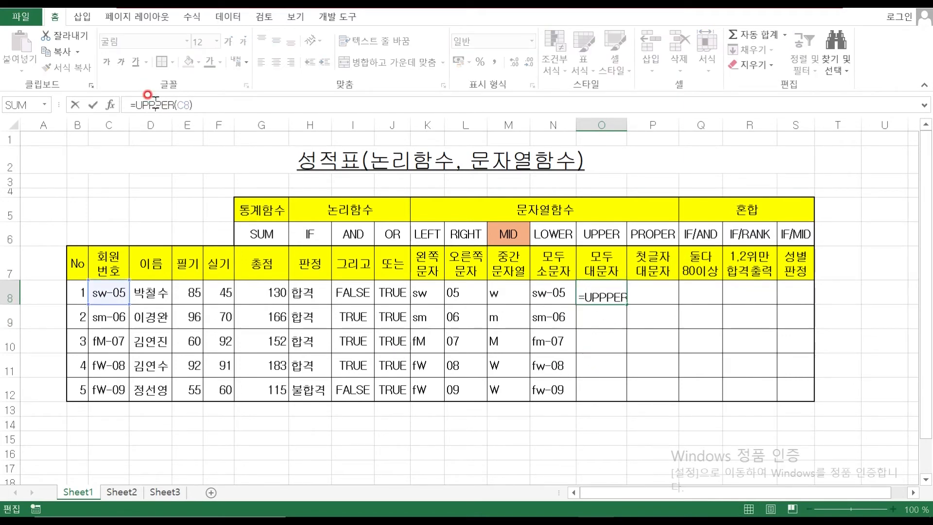
key("BackSpace")
key("Return")
Step: Fill the UPPER formula from O8 down to O12 without formatting
left_click(603, 293)
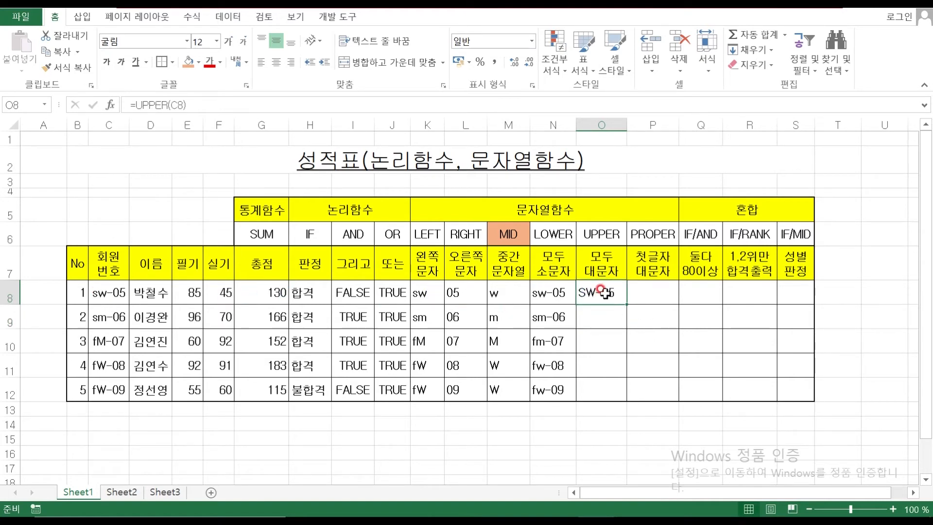
left_click_drag(627, 304, 629, 407)
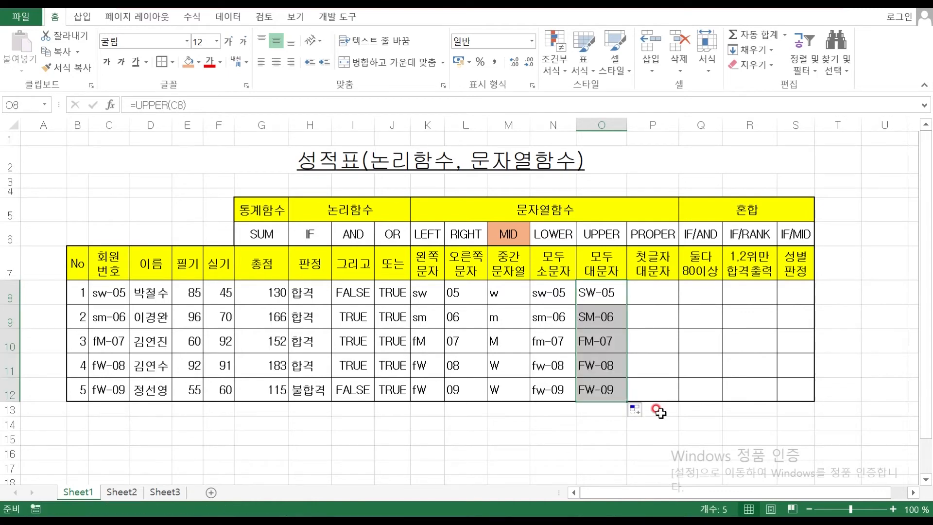
left_click(649, 411)
left_click(610, 468)
left_click(651, 411)
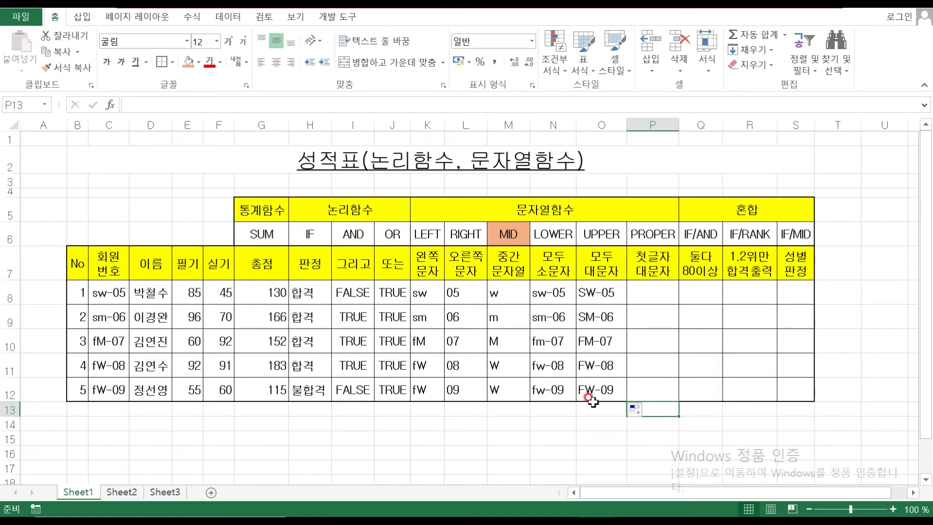
Step: Enter the formula =PROPER(C8) in cell P8 to capitalize the first letter of the first member number
left_click(648, 287)
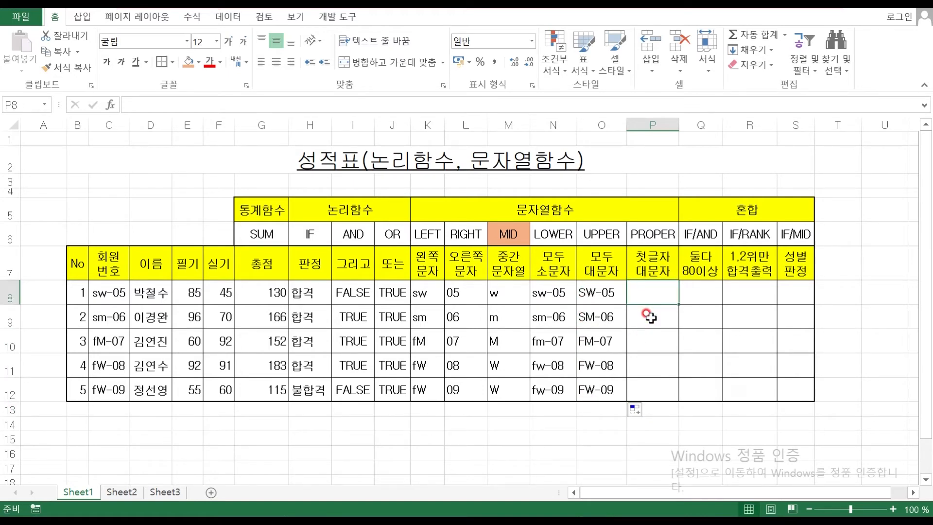
type("=PROPER(")
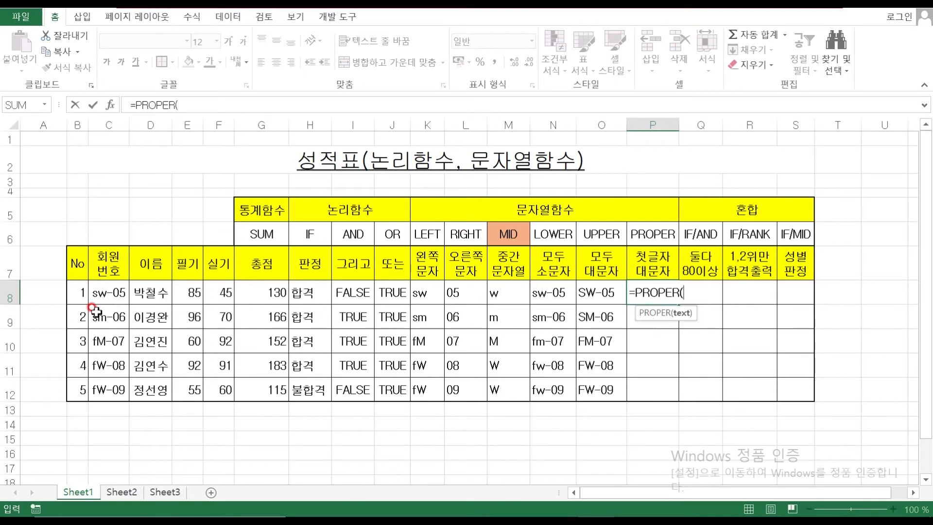
left_click(98, 292)
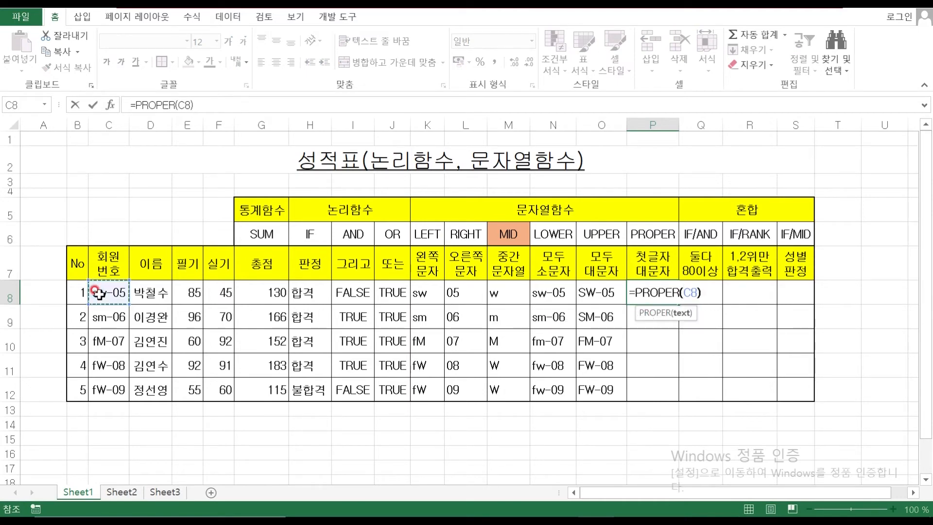
key("Return")
Step: Fill the PROPER formula from P8 down to P12 without formatting
left_click(654, 291)
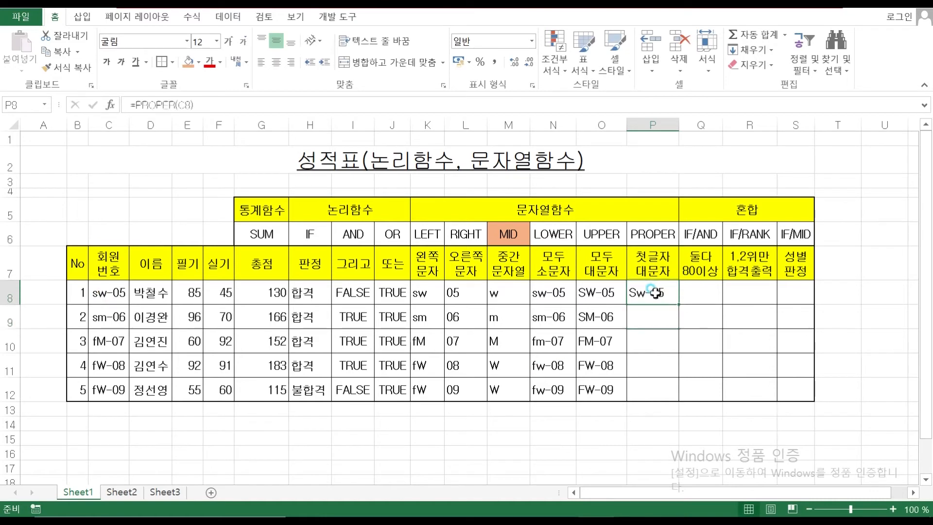
left_click_drag(679, 305, 678, 401)
left_click(686, 410)
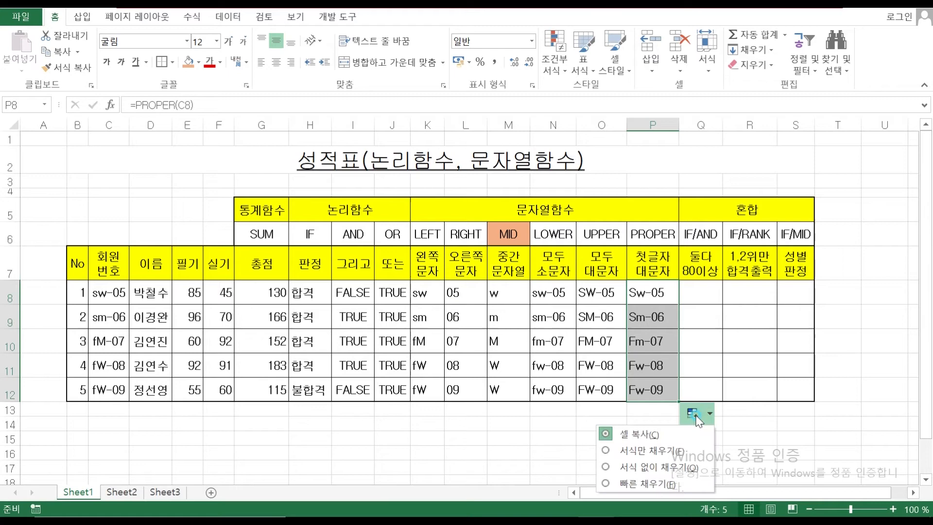
left_click(663, 466)
left_click(741, 448)
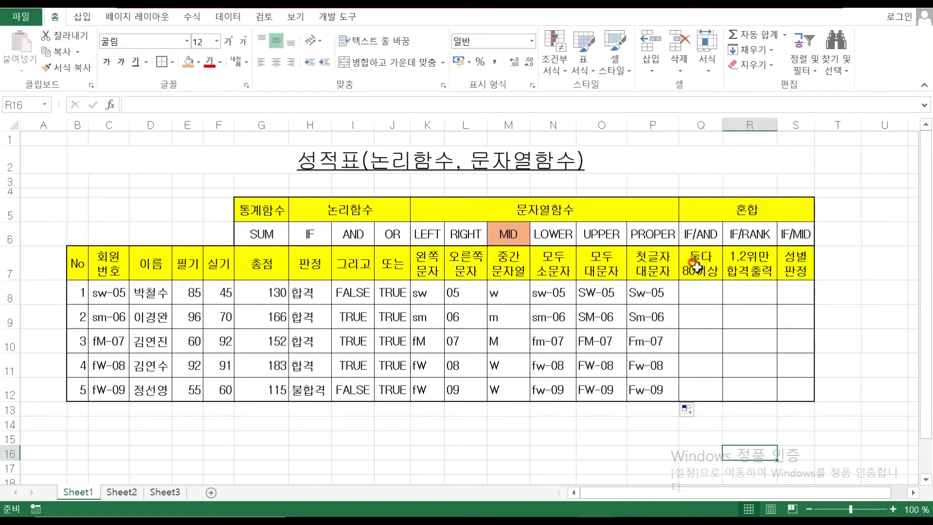
Step: Shade the header cells Q6:S6 (IF/AND, IF/RANK, IF/MID) with the same orange fill as the MID header
left_click_drag(692, 234, 798, 233)
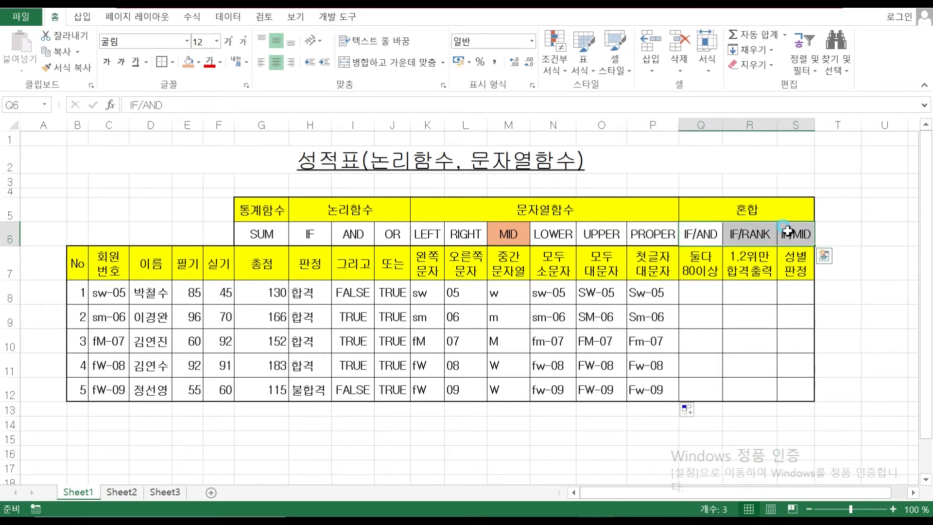
left_click(188, 62)
left_click(863, 253)
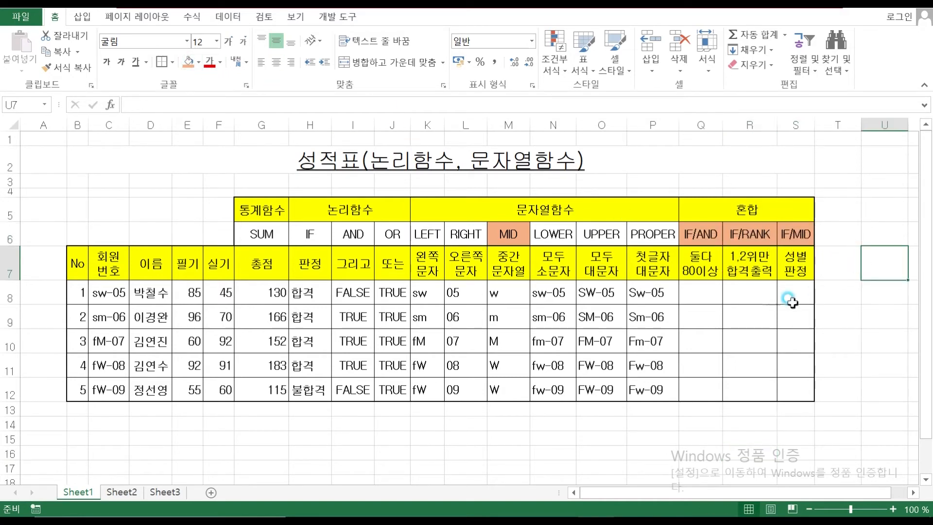
Step: Switch to the reference PDF 논리문자열함수.pdf, compare the IF/AND condition in row 10 with its column header, and return to the Excel workbook
left_click(708, 295)
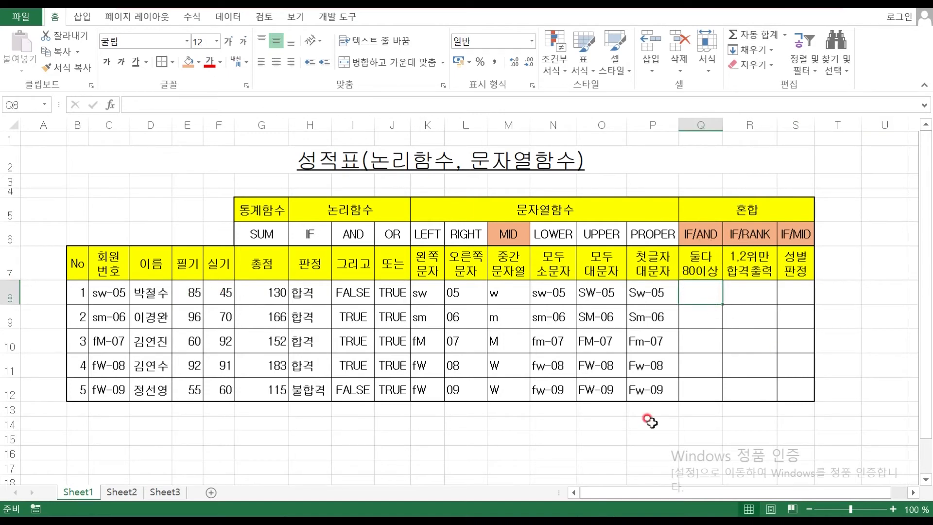
mouse_move(624, 512)
left_click(559, 504)
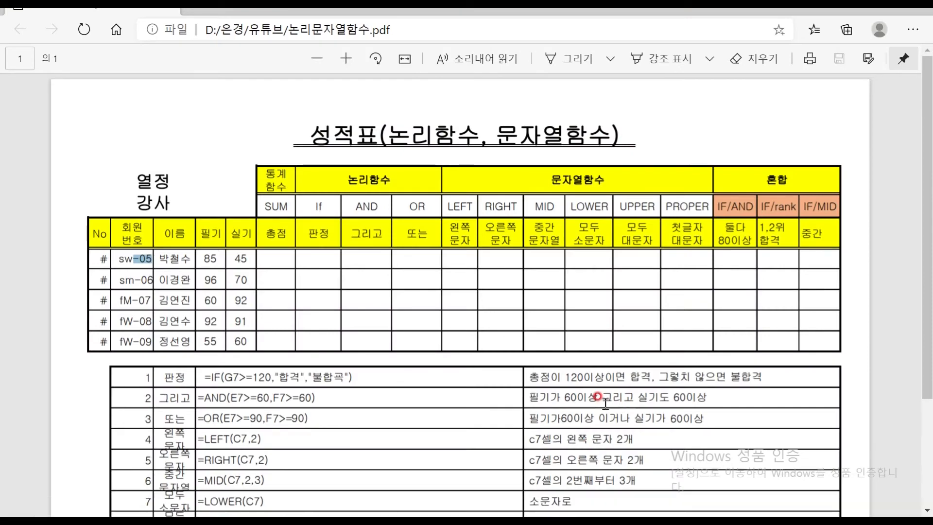
scroll(226, 362, "down", 3)
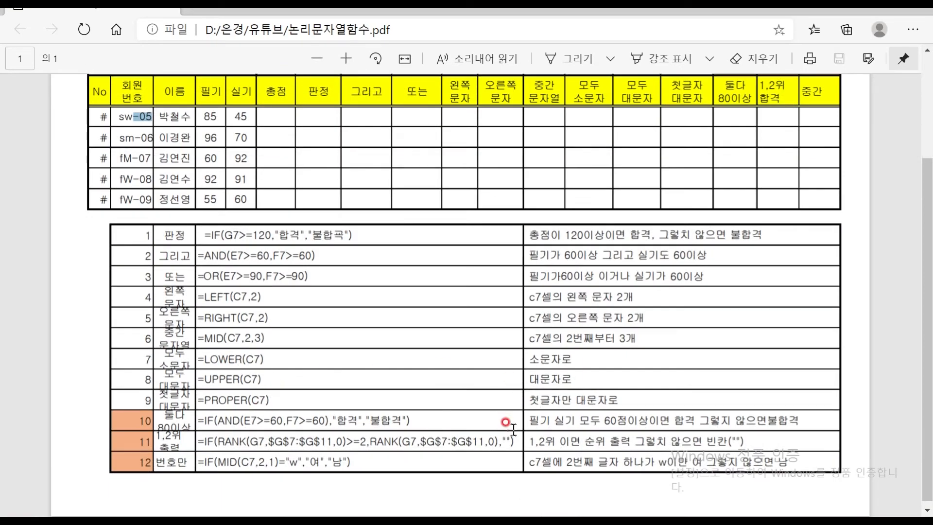
left_click_drag(617, 419, 661, 422)
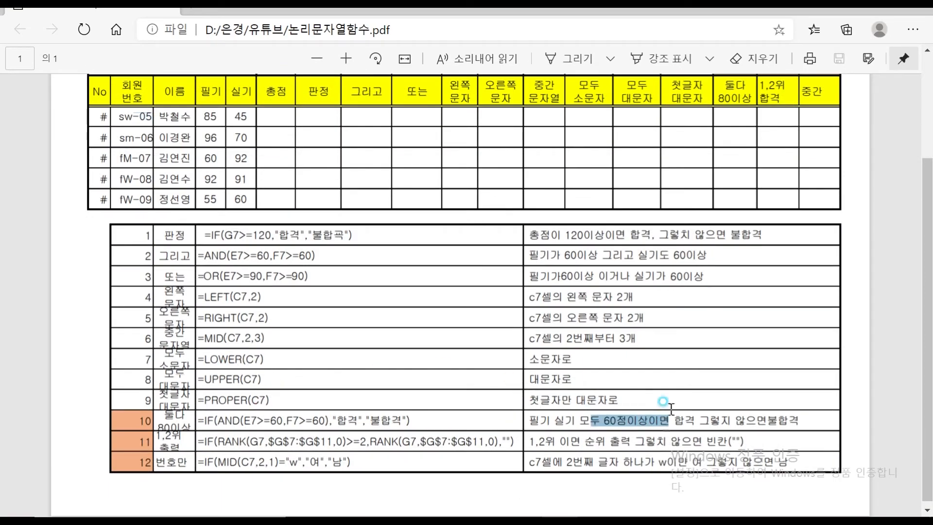
left_click_drag(717, 99, 752, 99)
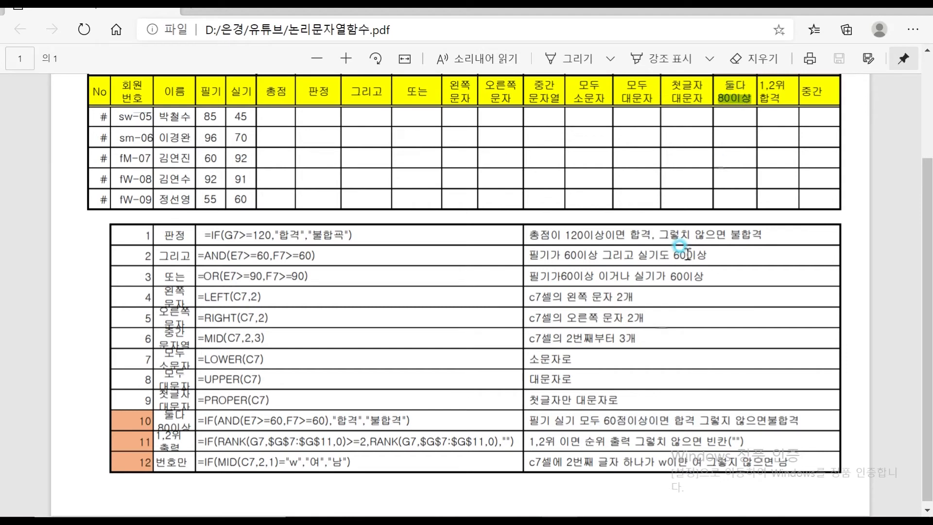
left_click_drag(603, 419, 669, 423)
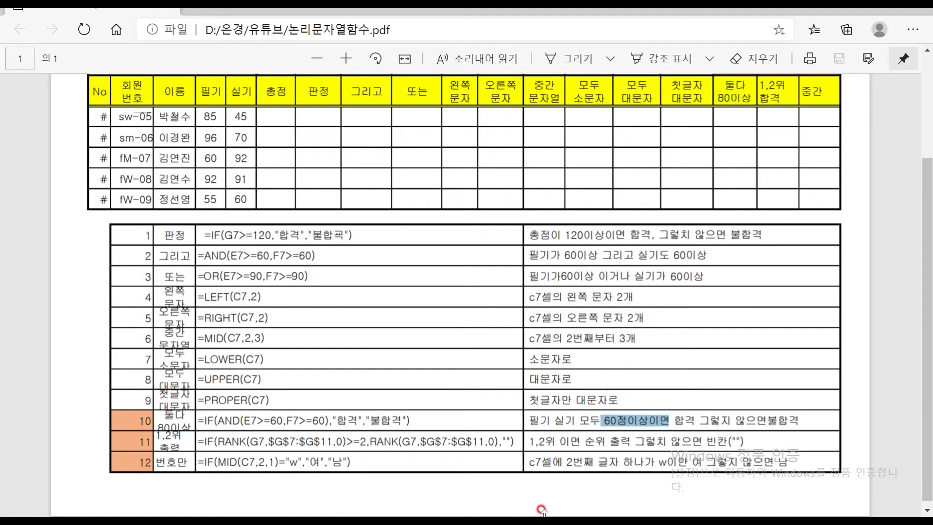
key("super")
left_click(623, 505)
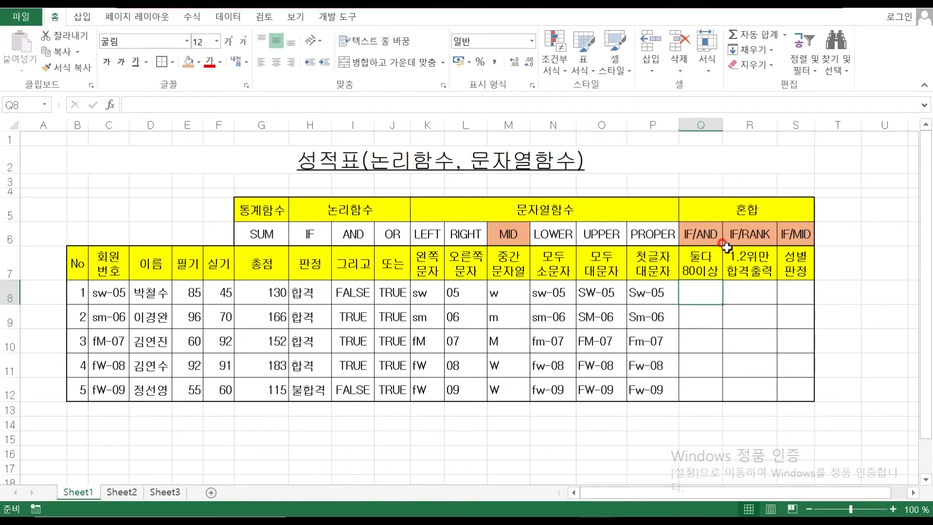
Step: Change the column header in cell Q7 to 둘다 60이상
double_click(683, 265)
key("Delete")
type("6")
Step: Start an IF formula in cell Q8 and open its function arguments dialog, placing it below row 8 of the table
left_click(701, 289)
type("=")
type("ㅑㄹ")
type("IF(")
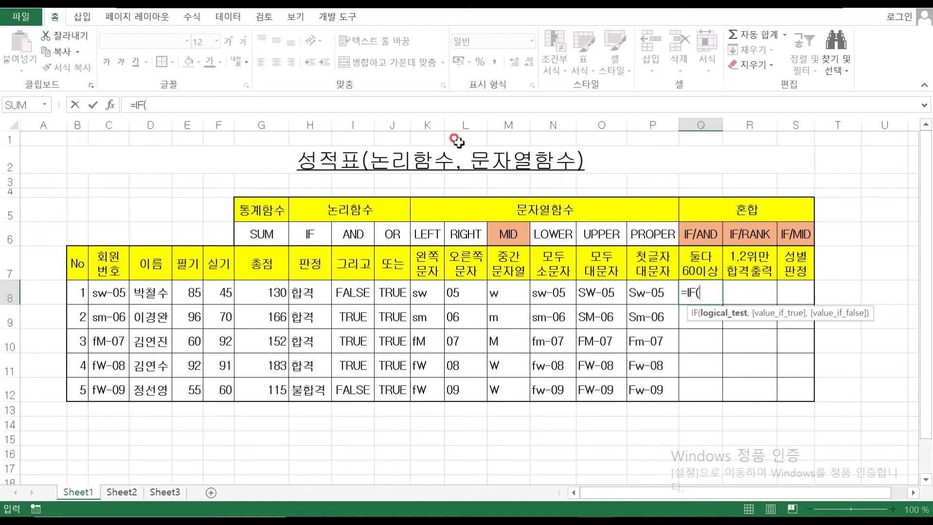
left_click(112, 105)
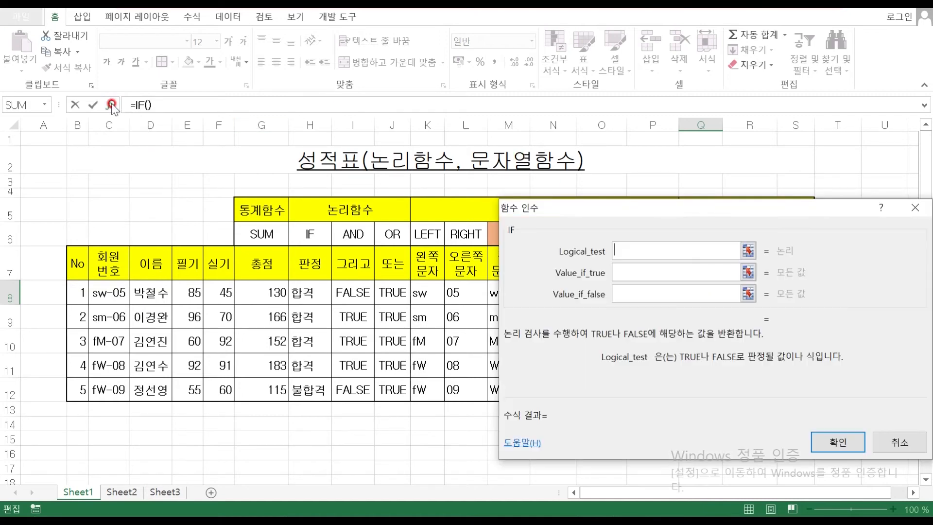
left_click_drag(592, 210, 592, 322)
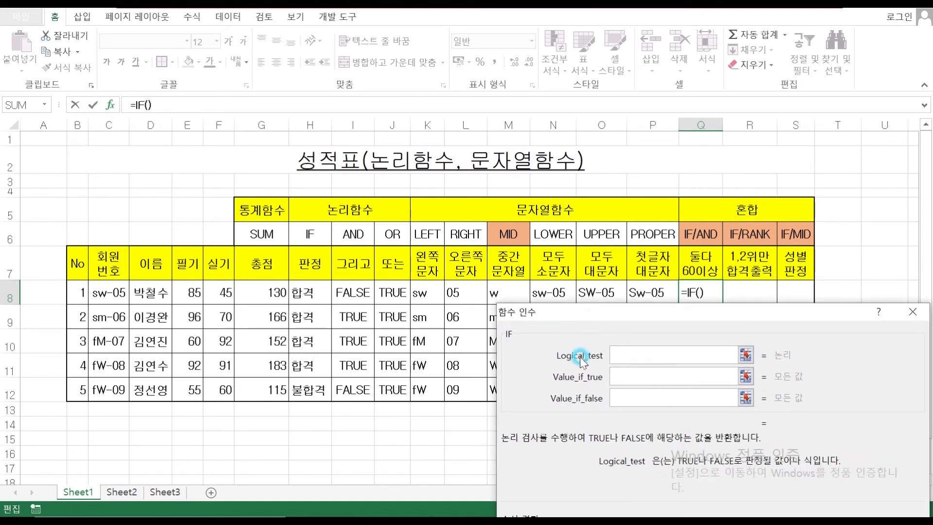
Step: Nest an AND function as the IF's Logical_test and bring up the arguments of that AND
left_click(619, 354)
left_click(582, 360)
left_click(184, 291)
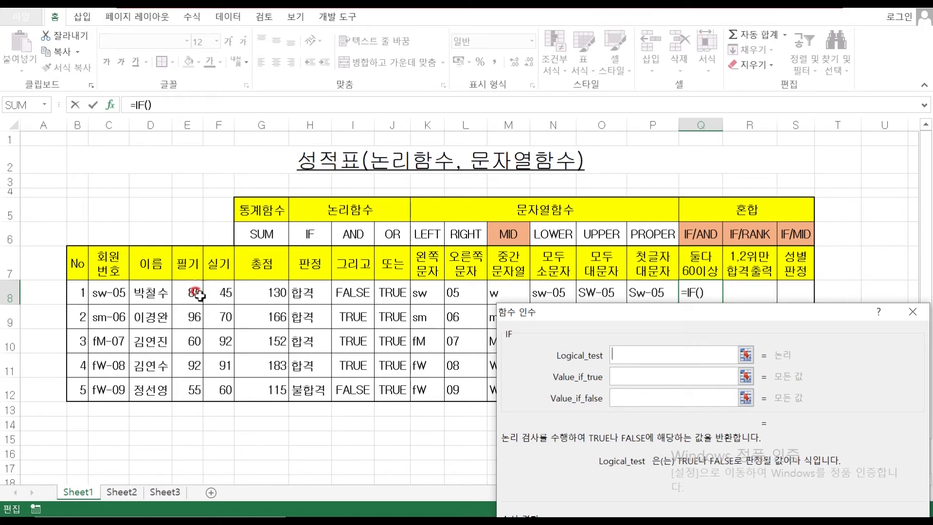
left_click(628, 350)
left_click(627, 350)
type("AND(")
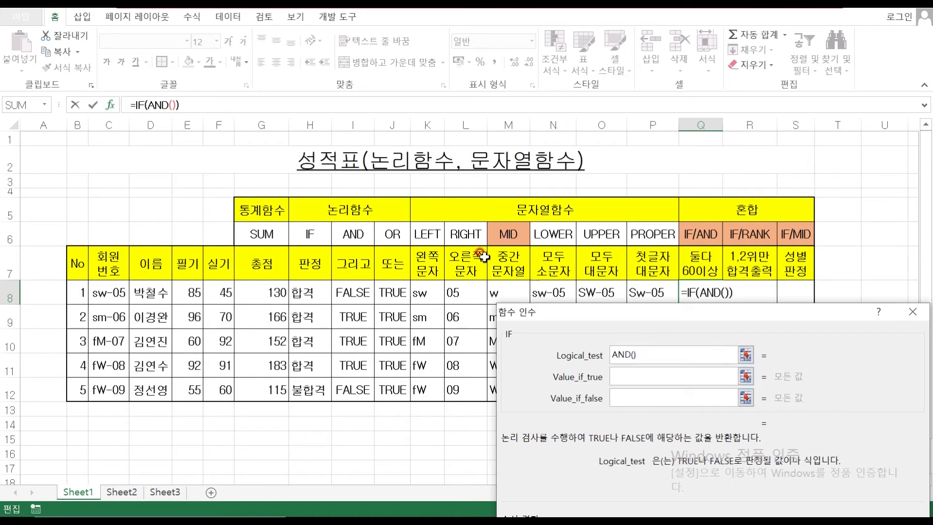
left_click(173, 105)
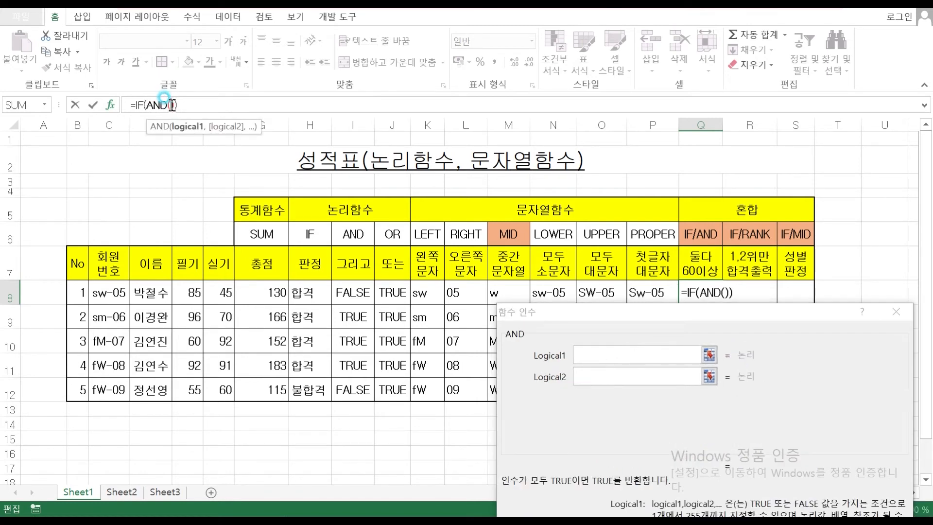
Step: Set Logical1 of the nested AND function to E8>=60
left_click_drag(584, 322, 586, 318)
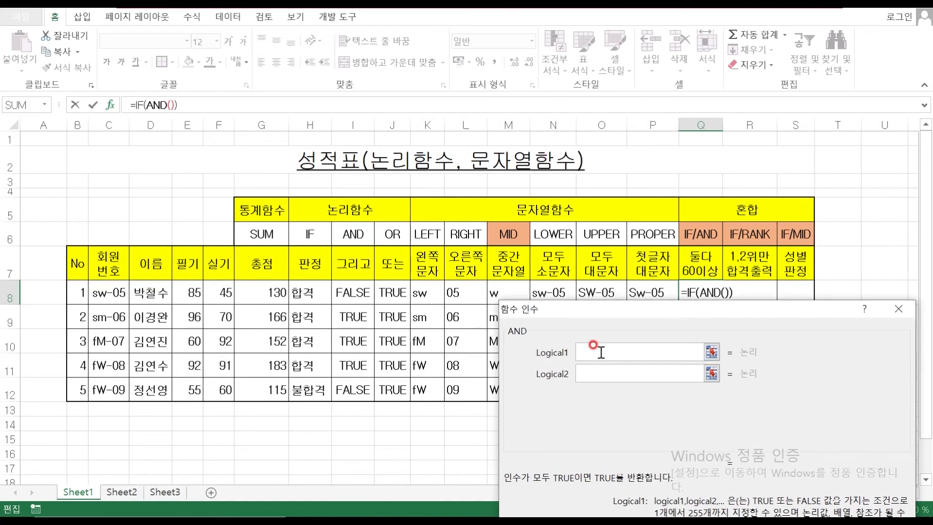
left_click(187, 293)
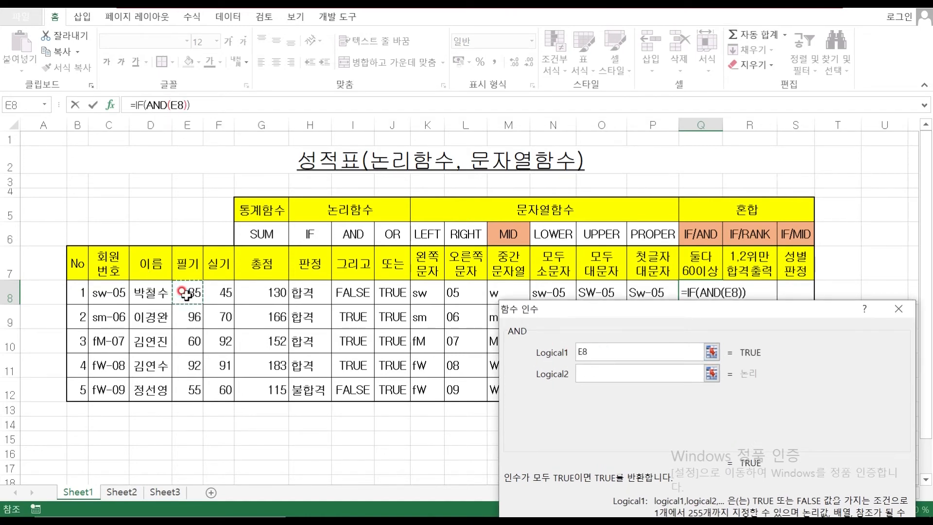
type(">=60")
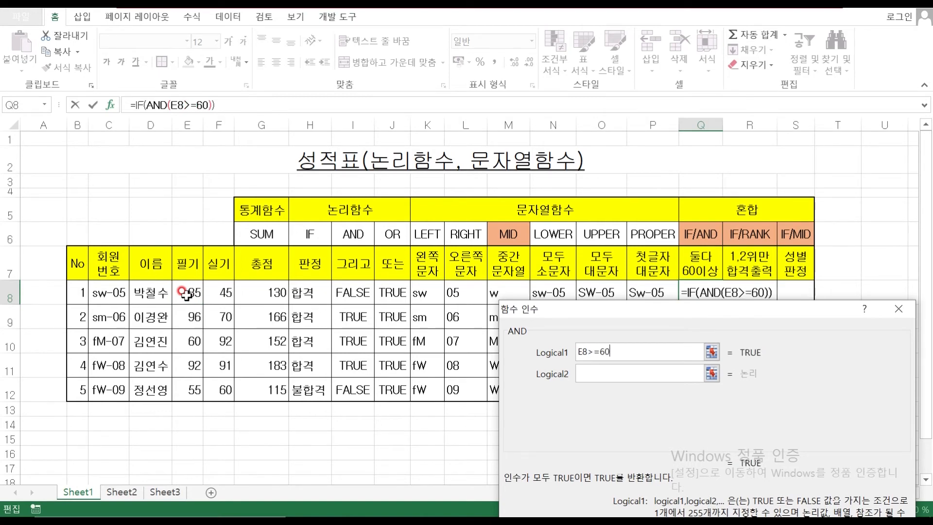
Step: Set Logical2 of the nested AND function to F8>=60 and return to the arguments of the outer IF
left_click(615, 373)
left_click(223, 295)
type(">=")
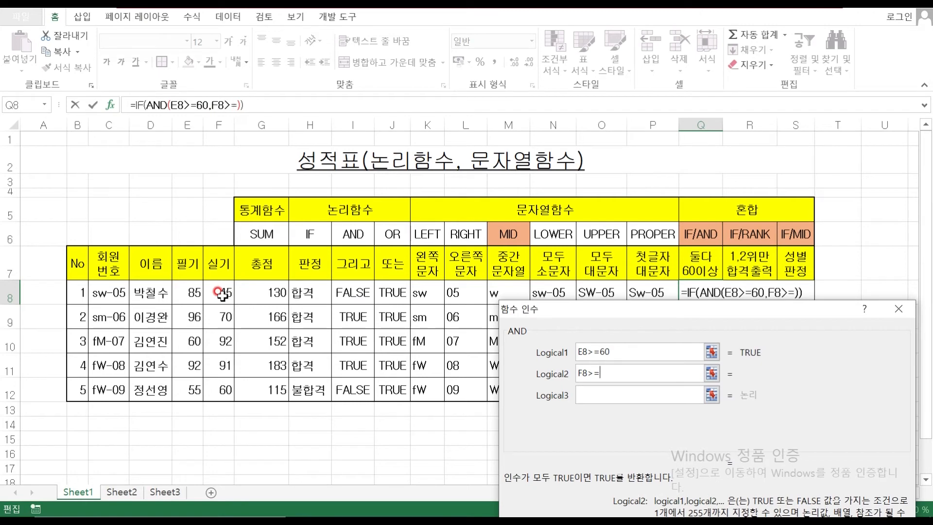
type("60")
left_click_drag(656, 328, 689, 313)
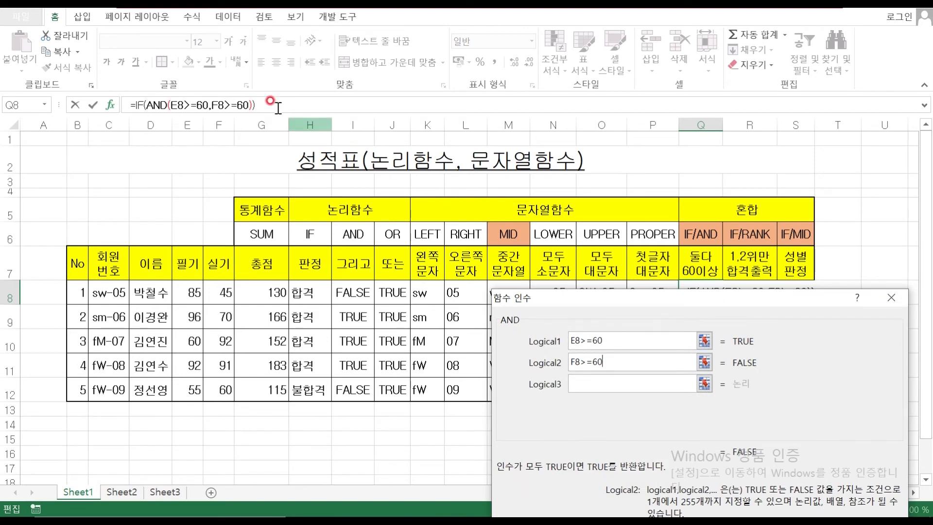
left_click(139, 104)
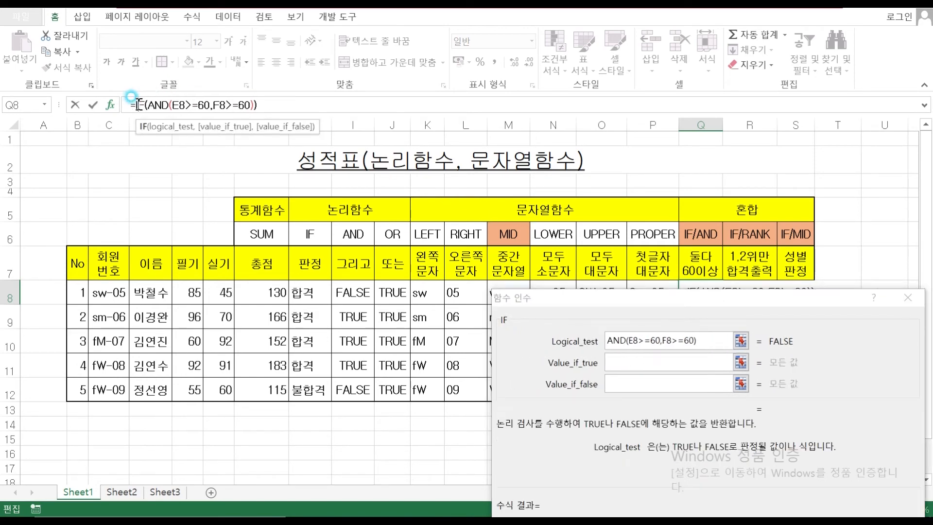
Step: Set the IF function's Value_if_true to 합격
left_click_drag(689, 307, 706, 322)
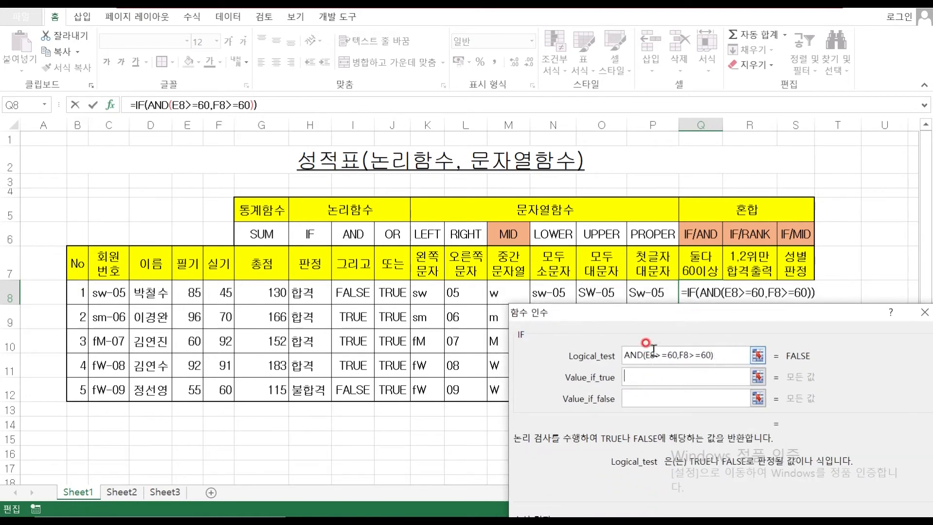
left_click(651, 377)
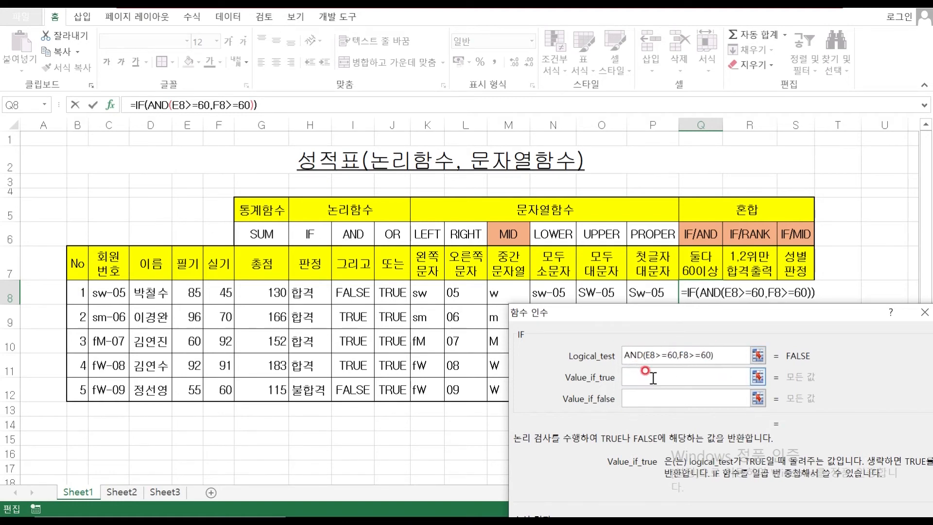
type("G")
key("BackSpace")
type("합격")
key("Tab")
type("부")
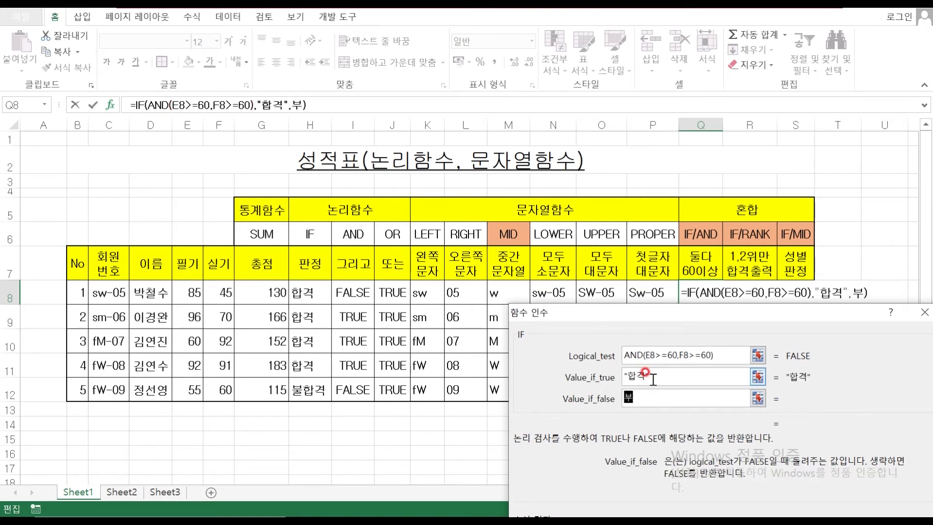
type("ㄹ하ㅂ겨")
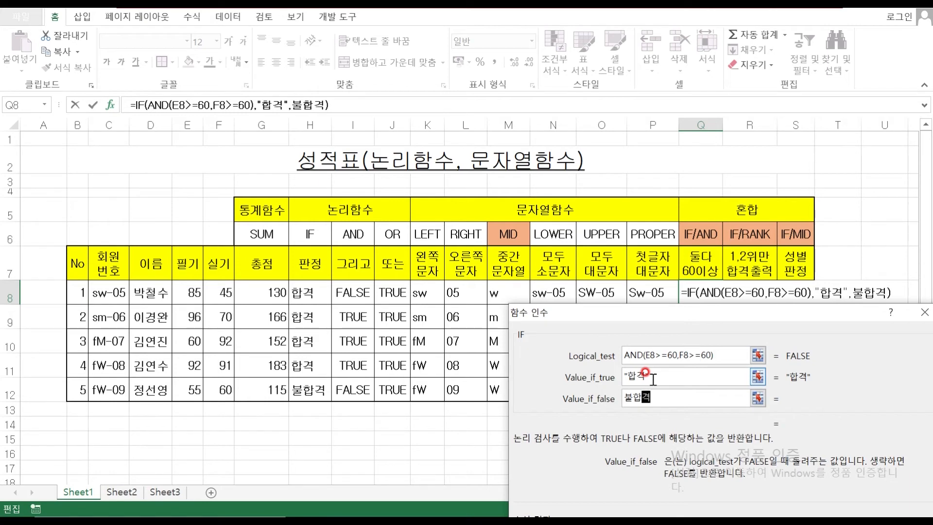
key("BackSpace")
key("BackSpace")
key("BackSpace")
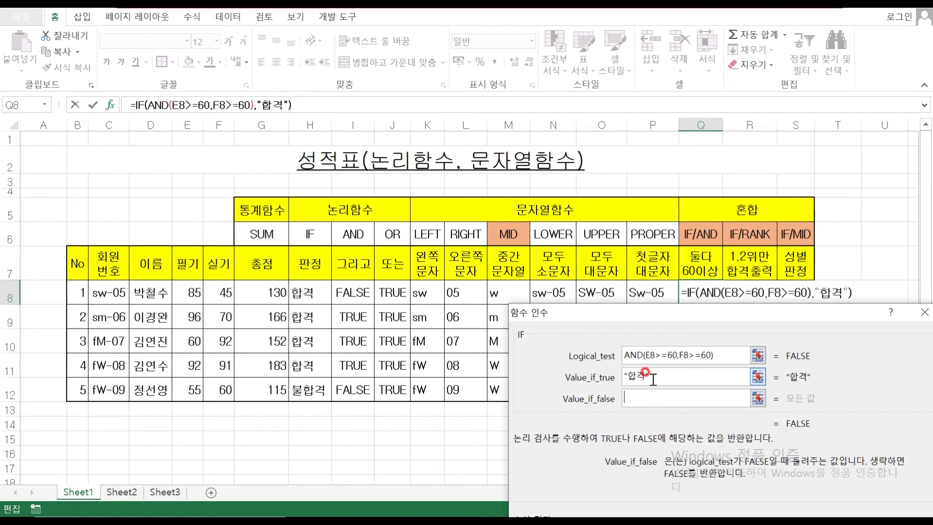
Step: Set the IF function's Value_if_false to an empty string "" and accept the formula in cell Q8
type("\"")
key("BackSpace")
key("BackSpace")
type("\"")
left_click_drag(865, 315, 773, 107)
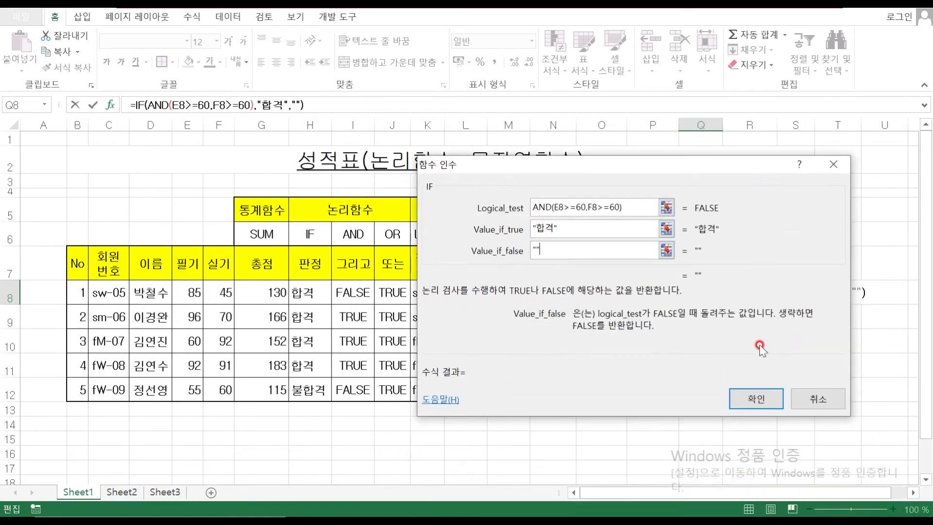
left_click(757, 402)
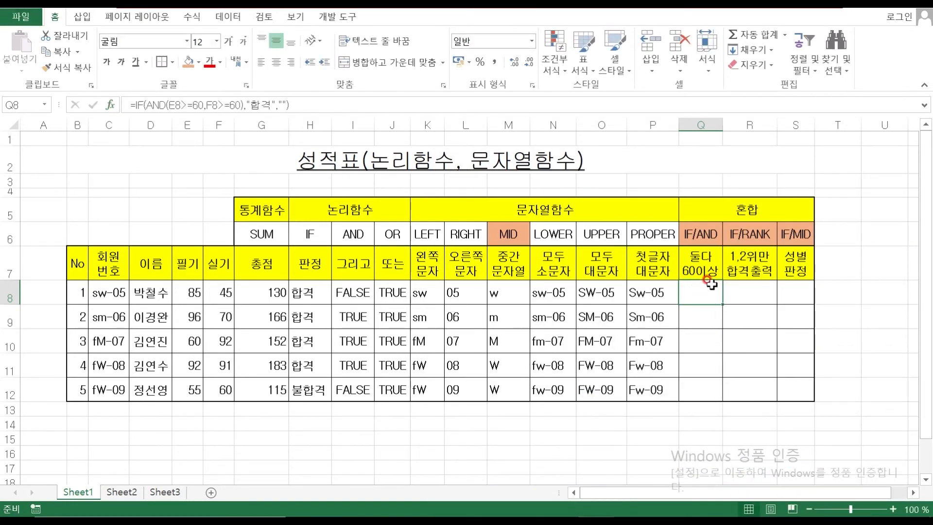
left_click(215, 293)
left_click_drag(190, 292, 222, 292)
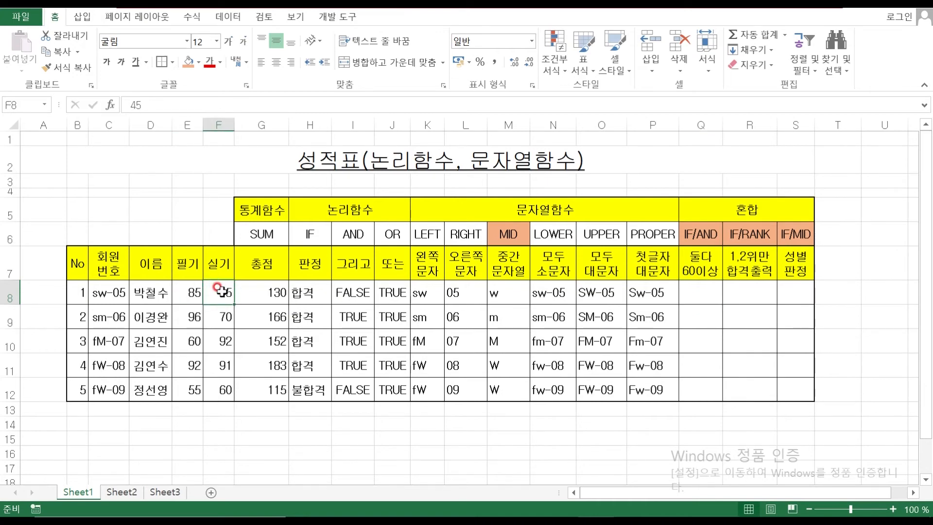
left_click(702, 295)
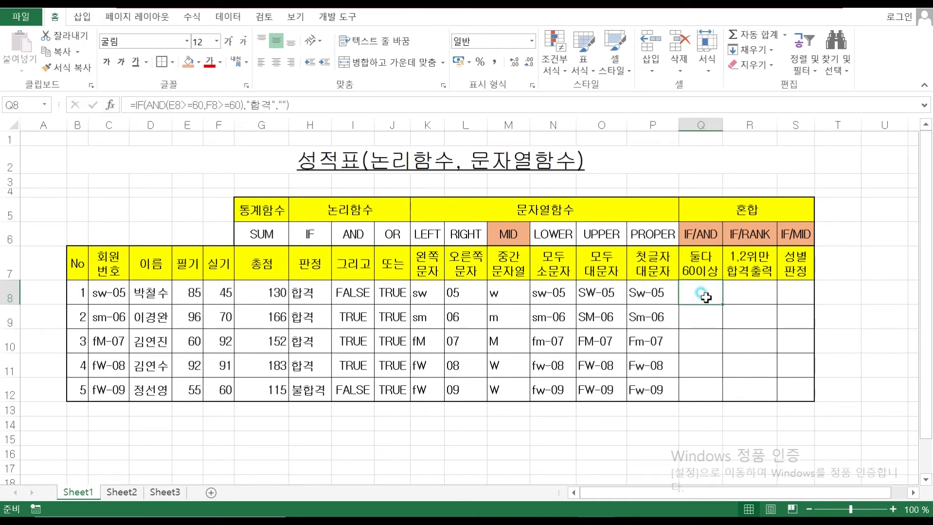
Step: Start an IF formula in cell Q9 and open its function arguments dialog, placing it below row 9 of the table
left_click(708, 316)
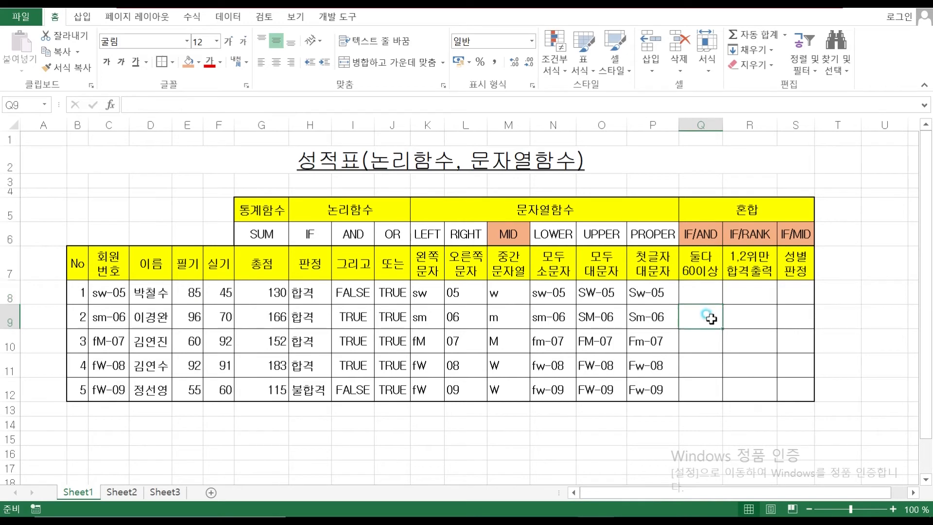
type("=")
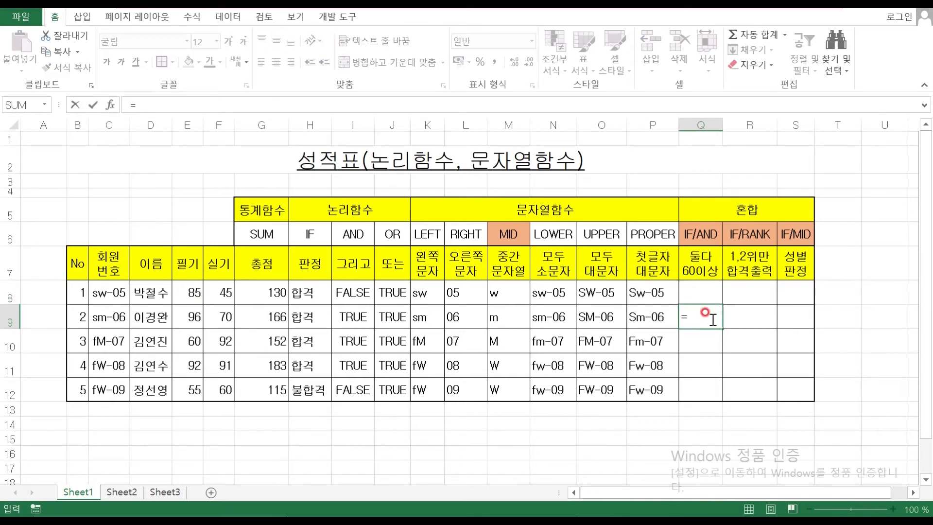
type("IF(")
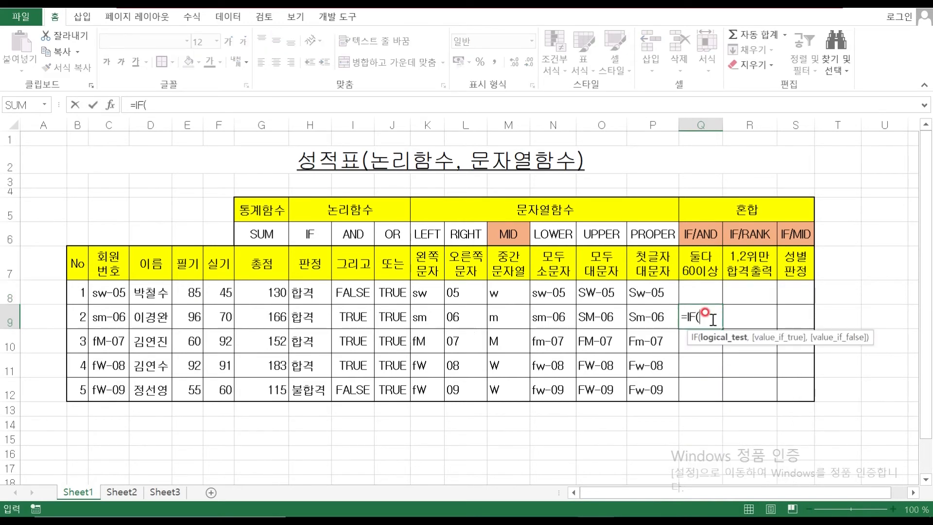
left_click(110, 105)
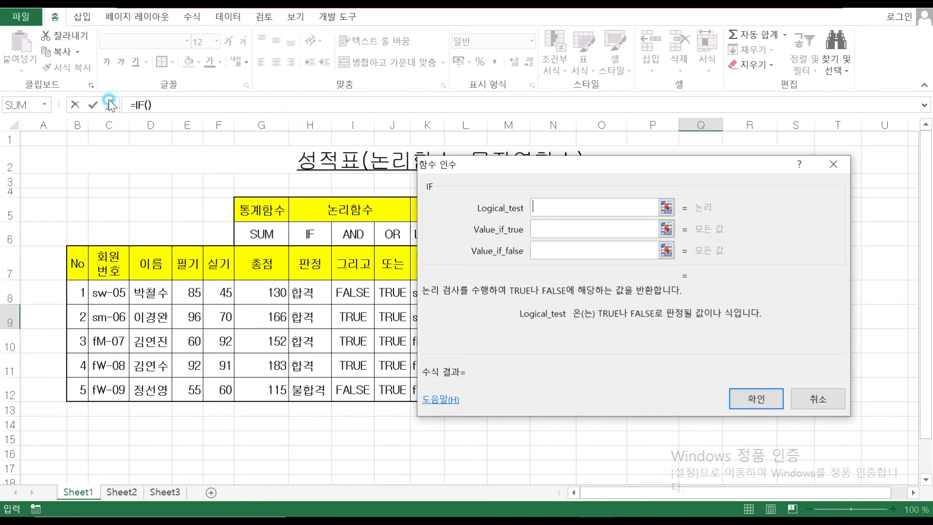
left_click_drag(594, 178, 629, 341)
left_click(585, 373)
left_click(183, 315)
type(">=60")
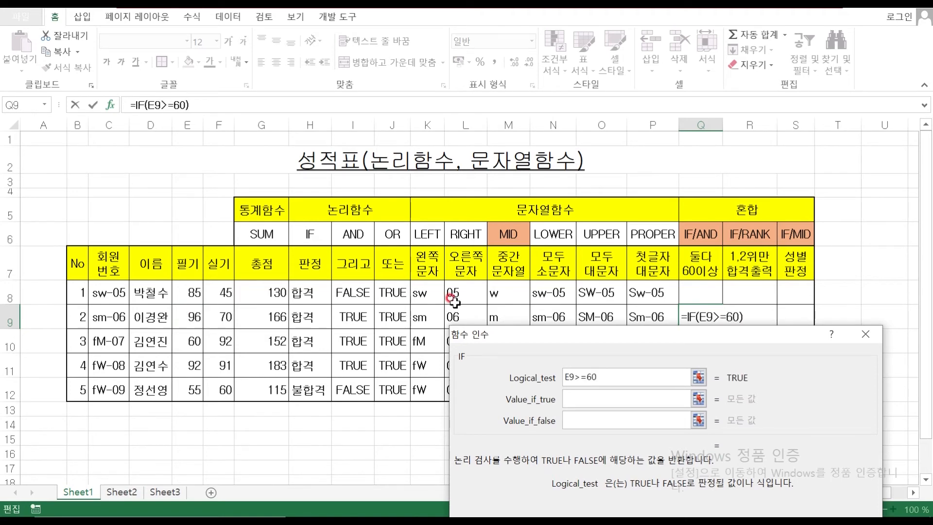
left_click(579, 397)
left_click(221, 315)
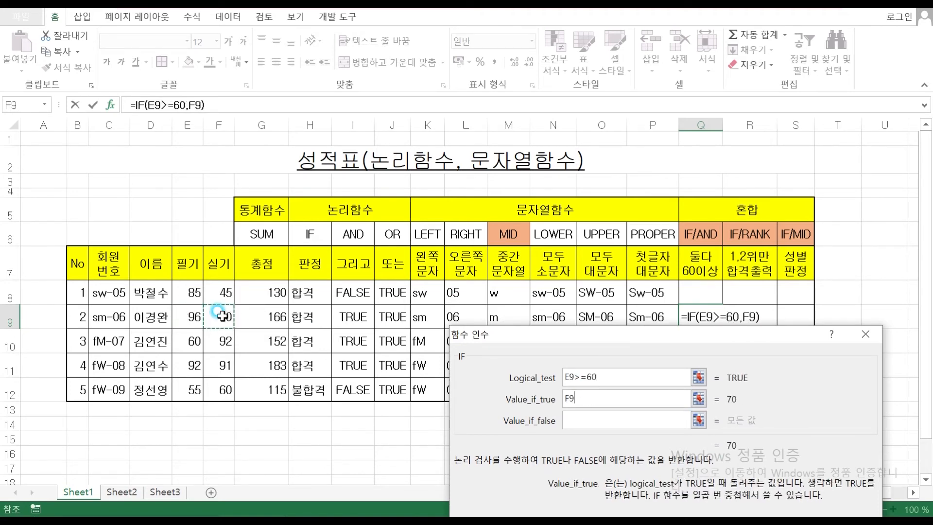
left_click(593, 393)
left_click(596, 395)
type(">=60")
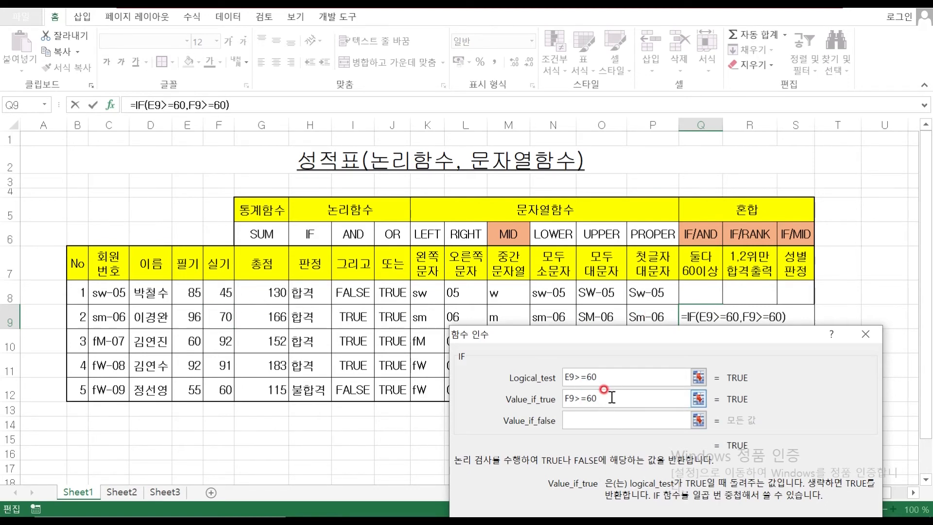
left_click_drag(565, 399, 626, 398)
key("BackSpace")
left_click(558, 377)
key("BackSpace")
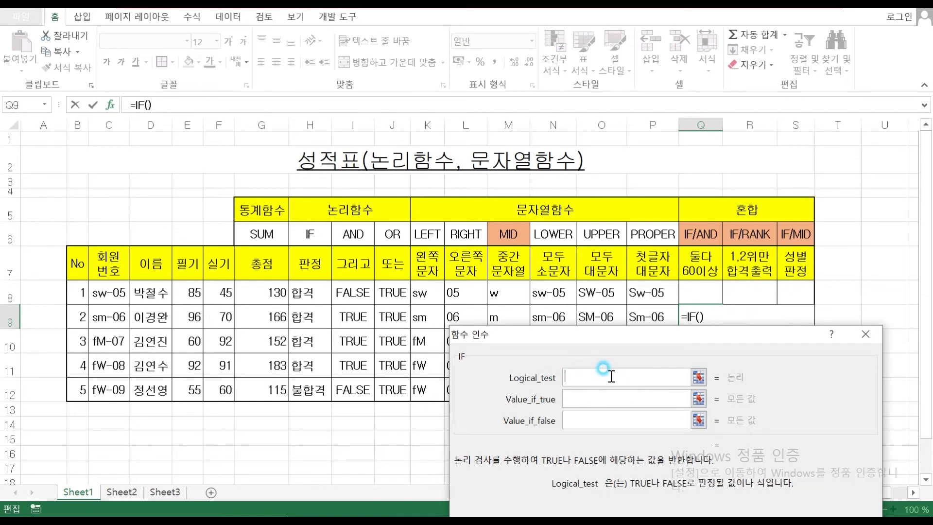
Step: Nest an AND function as the Logical_test of the IF in Q9 and set its Logical1 to E9>=60
type("AND(")
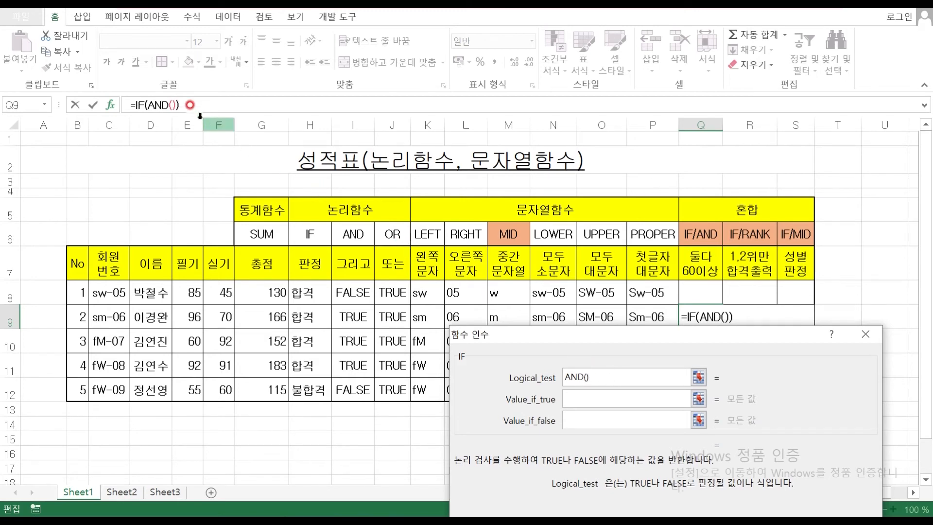
left_click(172, 104)
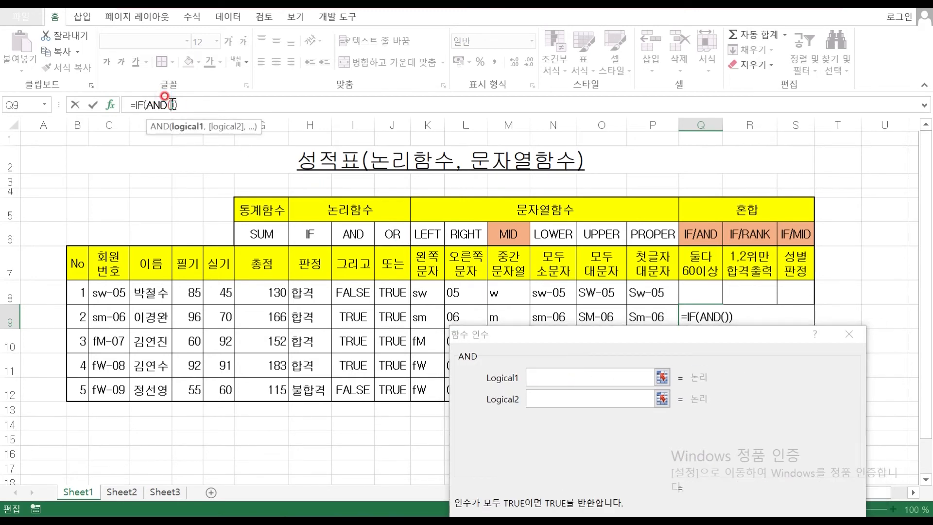
left_click(573, 383)
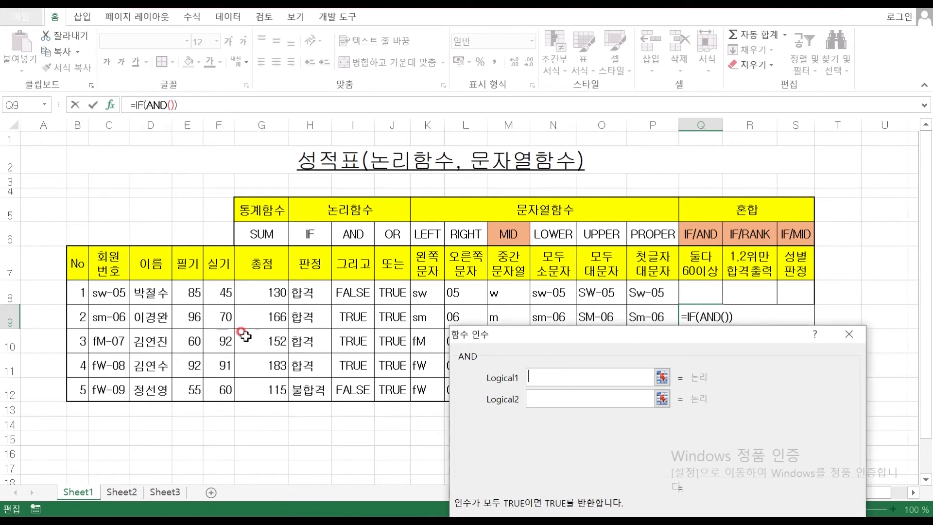
left_click(189, 318)
type(">=60")
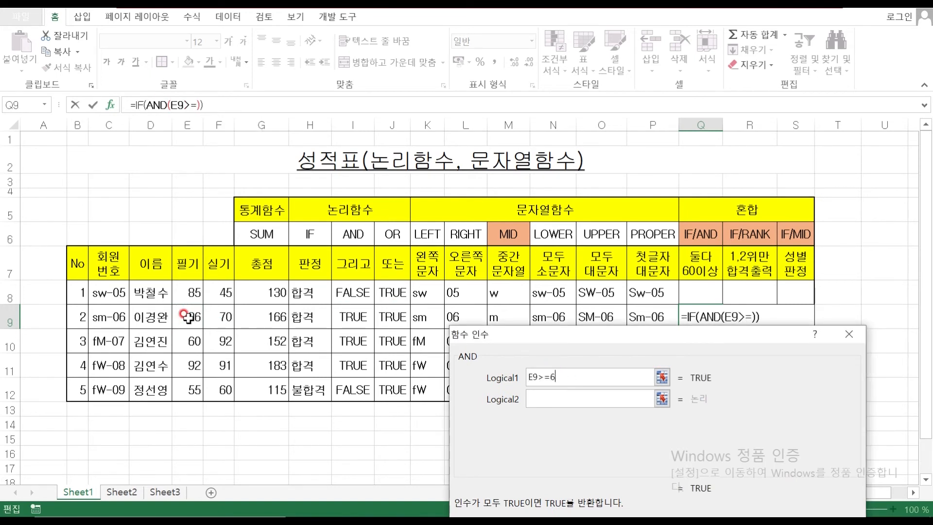
Step: Set Logical2 of the nested AND function to F9>=60 and return to the arguments of the outer IF
left_click(549, 398)
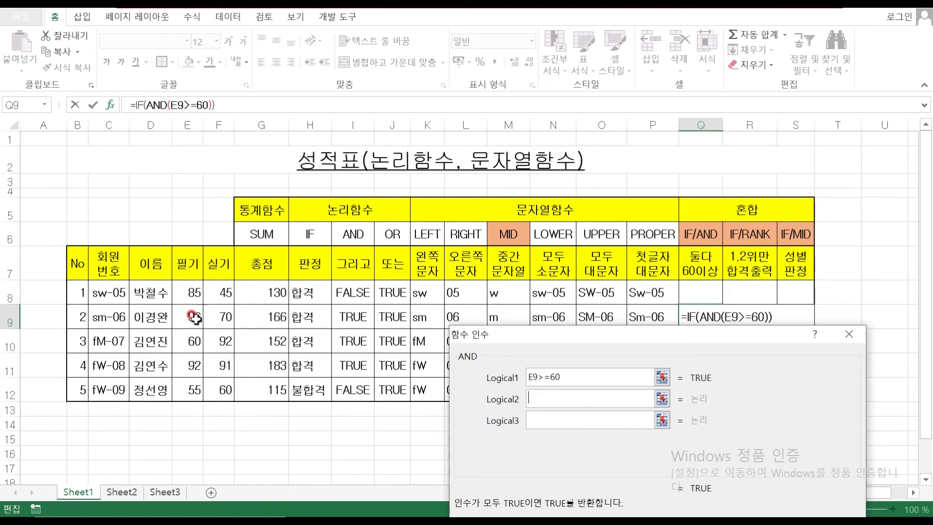
left_click(222, 320)
type(">")
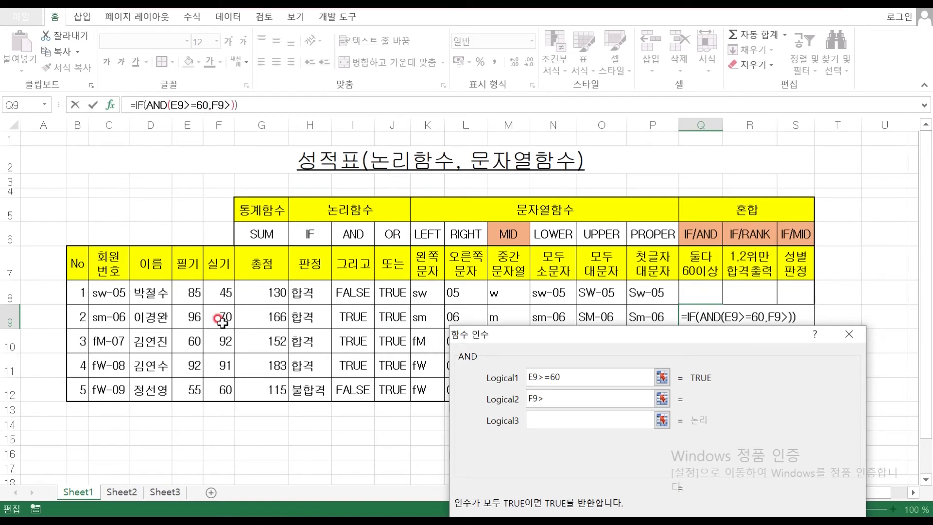
type("=60")
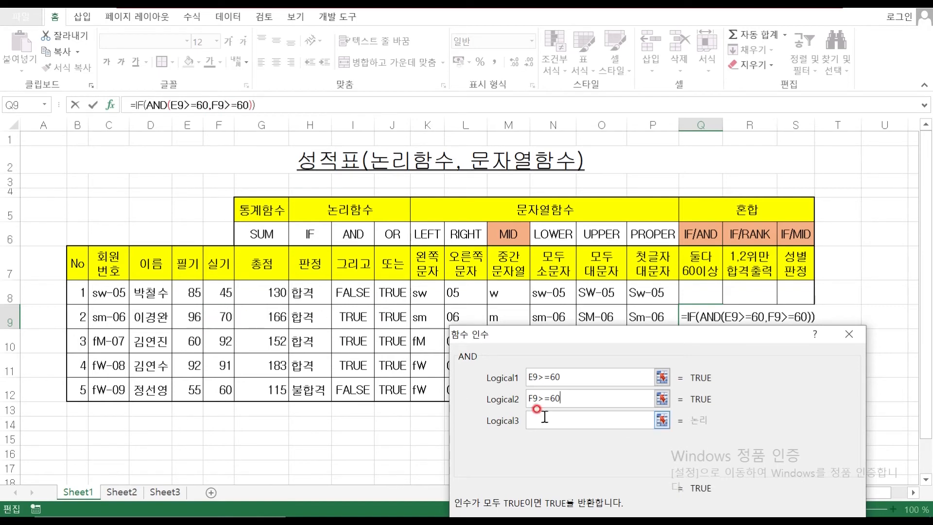
left_click(139, 104)
Step: Set Value_if_true of the IF function for Q9 to "합격"
left_click(599, 399)
left_click_drag(687, 336, 727, 287)
left_click(626, 334)
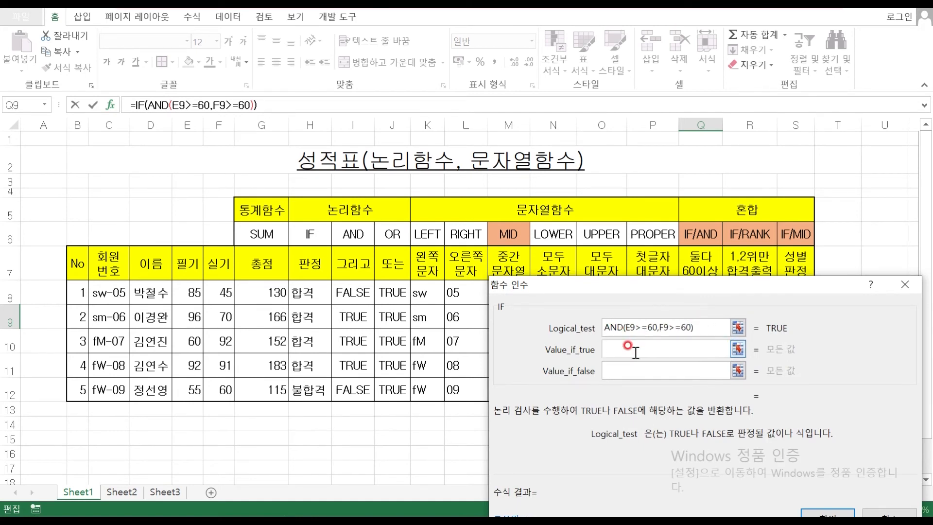
left_click(630, 347)
type("G")
key("BackSpace")
type("\"합격\"")
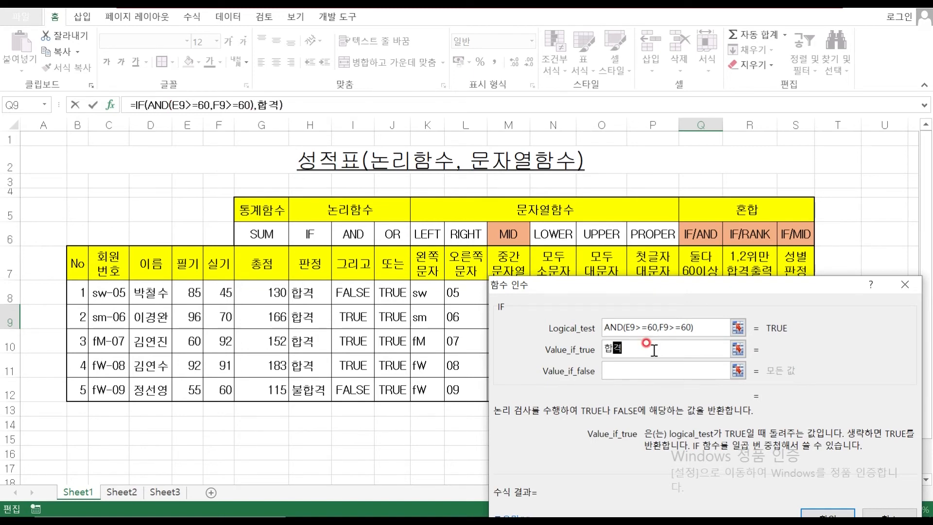
Step: Set Value_if_false to an empty string "" and accept the formula in cell Q9
key("Tab")
type("\"\"")
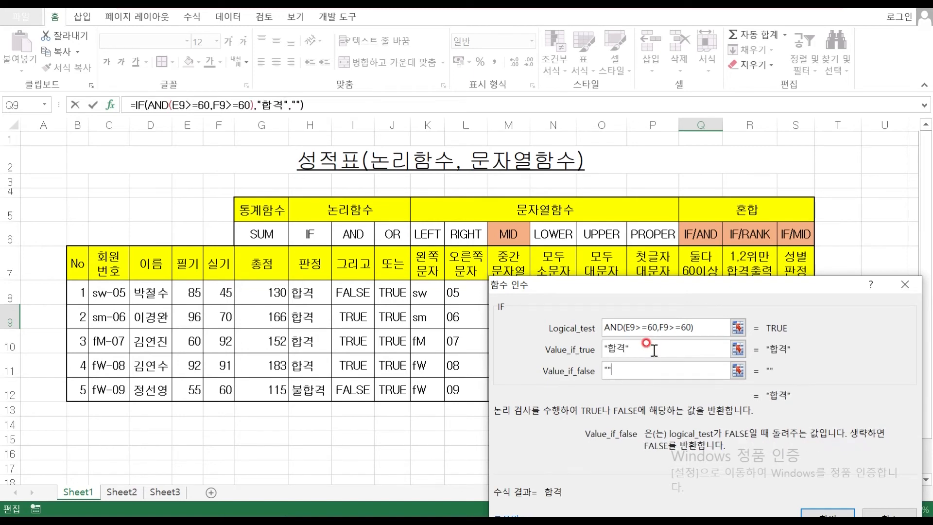
left_click_drag(632, 285, 570, 201)
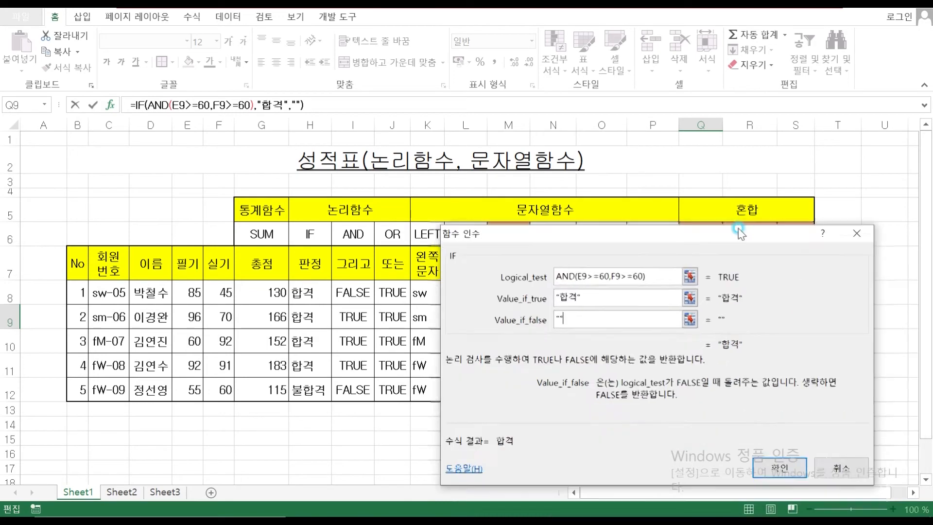
left_click(766, 444)
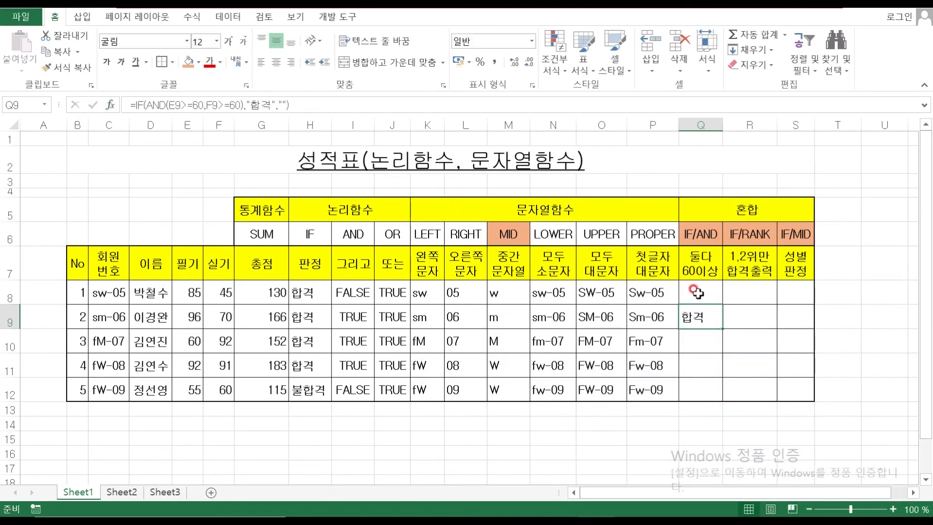
left_click(697, 291)
left_click(705, 318)
left_click(706, 292)
Step: Fill the Q9 formula down through Q12 without formatting, using the option 서식 없이 채우기
left_click(697, 311)
left_click_drag(723, 329, 720, 400)
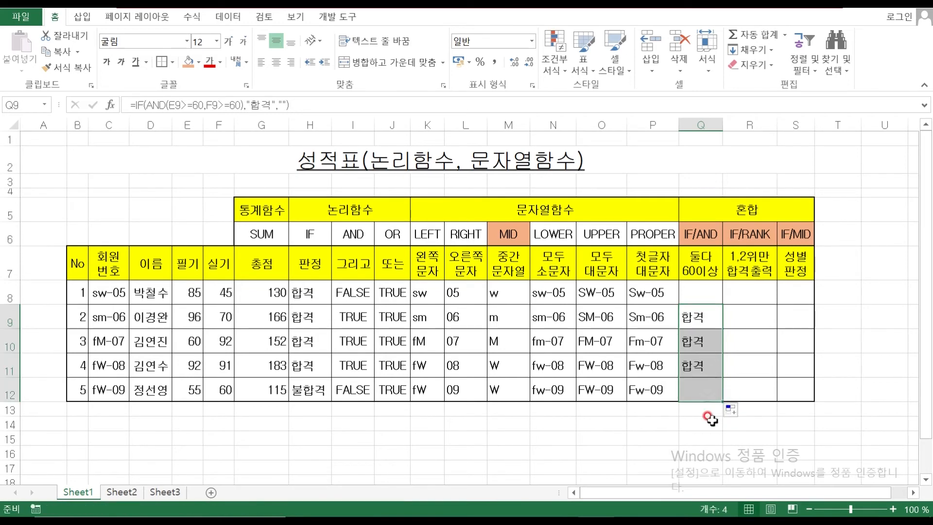
left_click(767, 410)
left_click(740, 413)
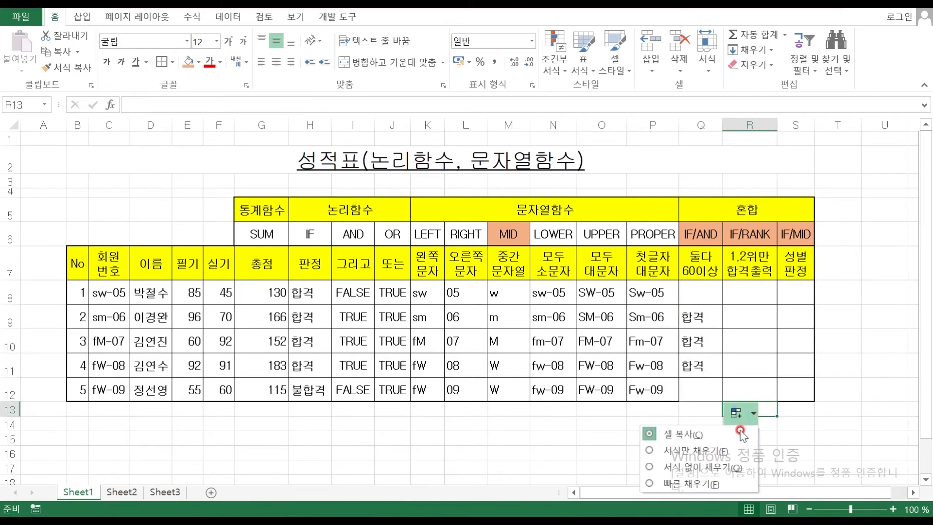
left_click(707, 466)
Step: Check the IF/AND formulas and their results in cells Q8 to Q12
left_click(698, 322)
left_click(699, 340)
left_click(699, 357)
left_click(700, 382)
left_click(695, 291)
left_click(700, 374)
left_click(699, 294)
left_click(696, 369)
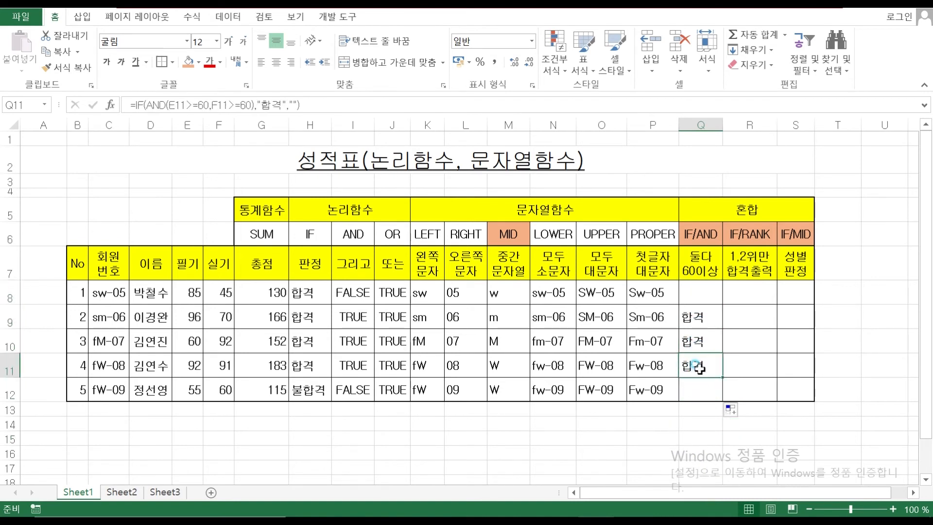
Step: Change the second line of the header in cell R7 to "순위출력"
left_click(750, 295)
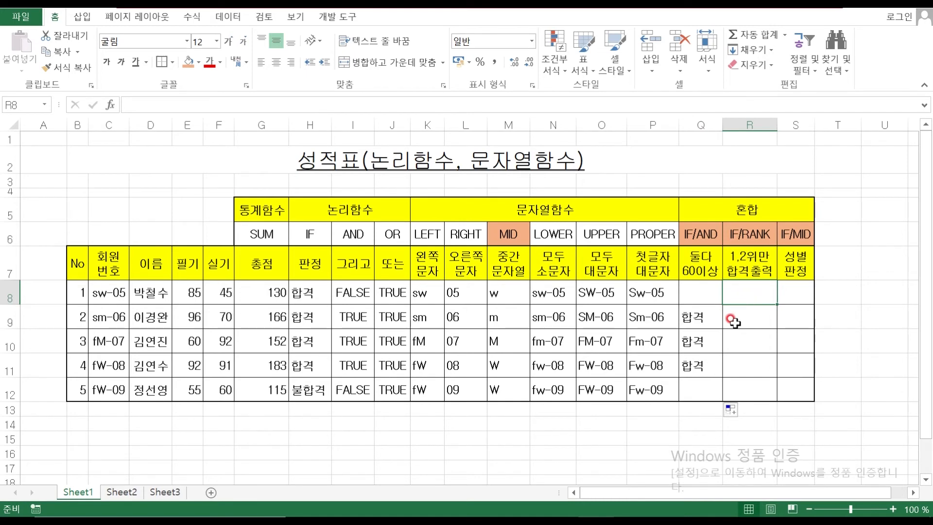
double_click(732, 271)
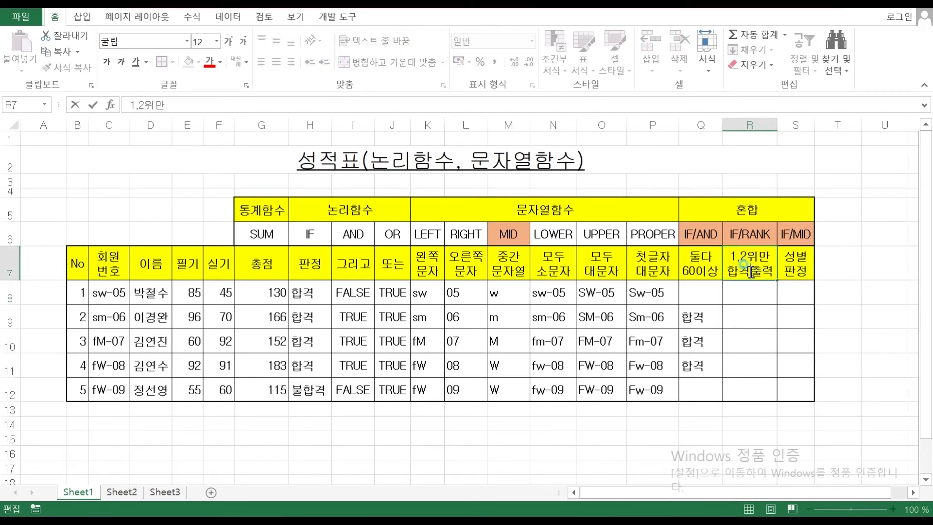
type("순위")
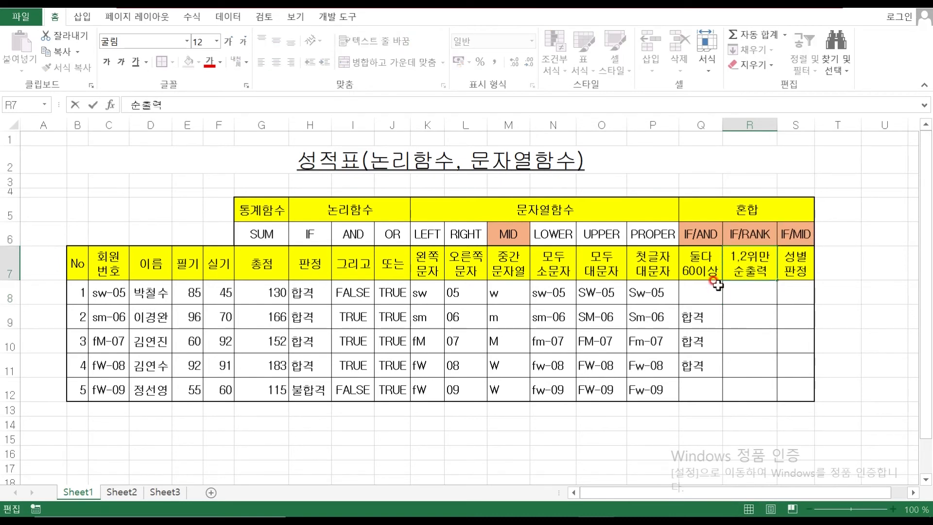
Step: Start an IF formula in cell R8 and open its function arguments
left_click(739, 295)
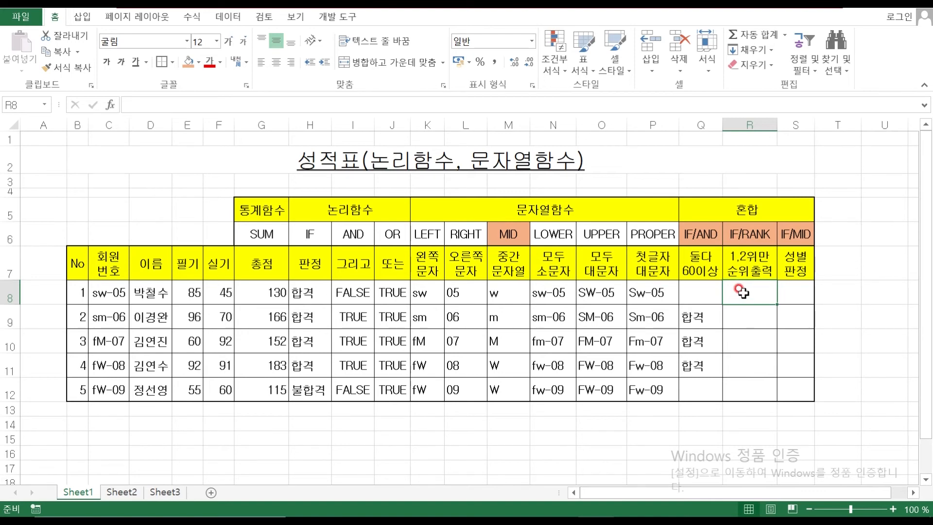
key("Hangul")
type("if(")
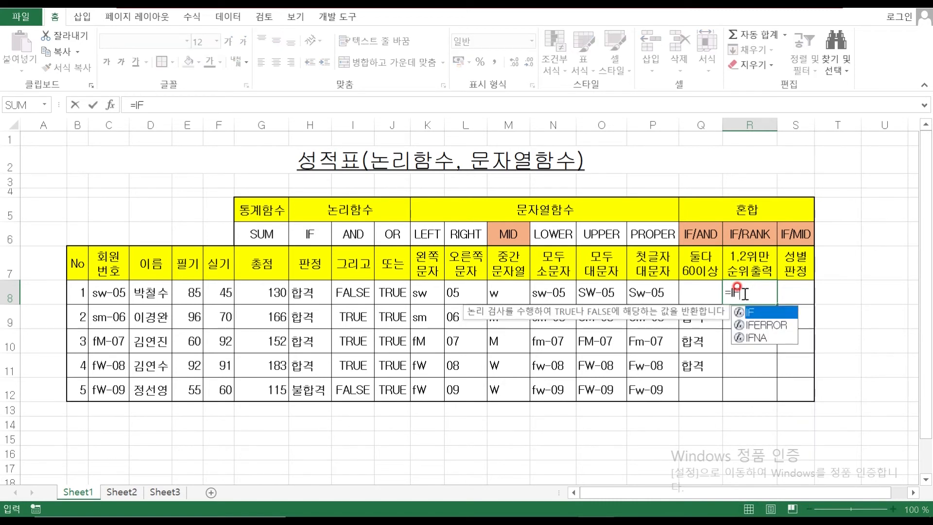
left_click(111, 105)
left_click_drag(590, 220, 628, 323)
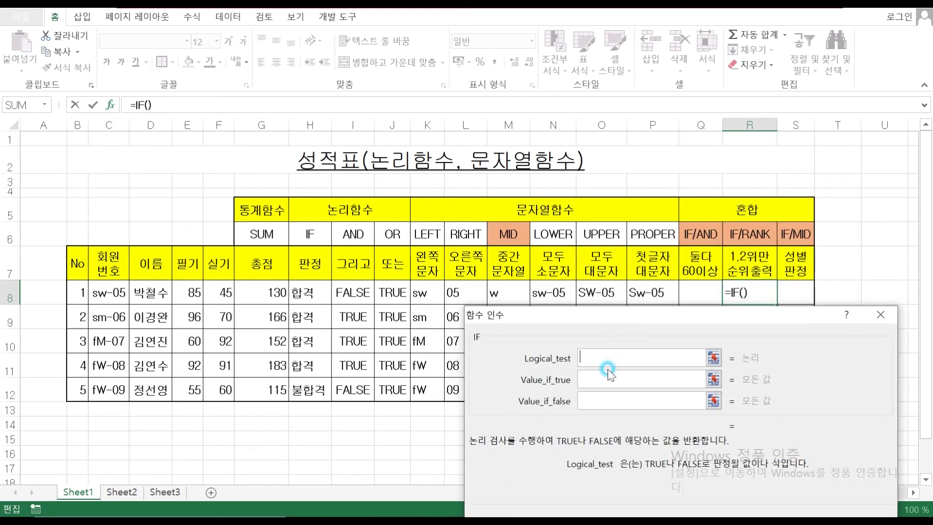
Step: Nest RANK() in the IF function's Logical_test for R8 and bring up RANK's own arguments
left_click(606, 359)
type("RANK()")
left_click_drag(639, 319, 663, 323)
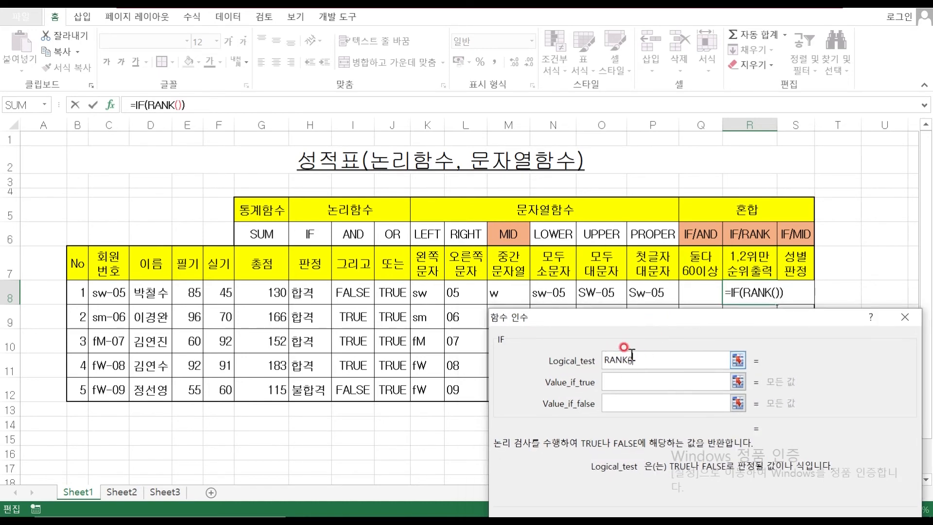
left_click(178, 104)
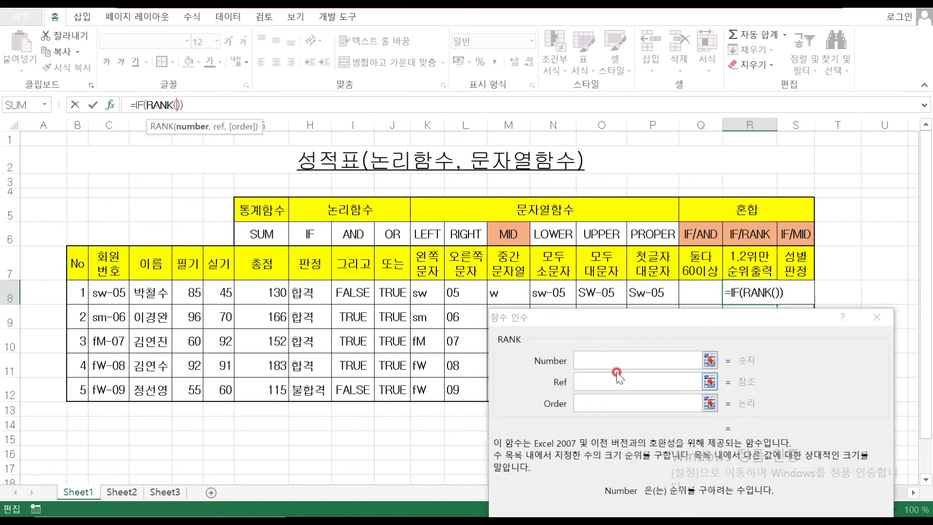
Step: Set RANK's Number to G8 and its Ref to the total scores G8:G12
left_click(608, 325)
left_click(758, 287)
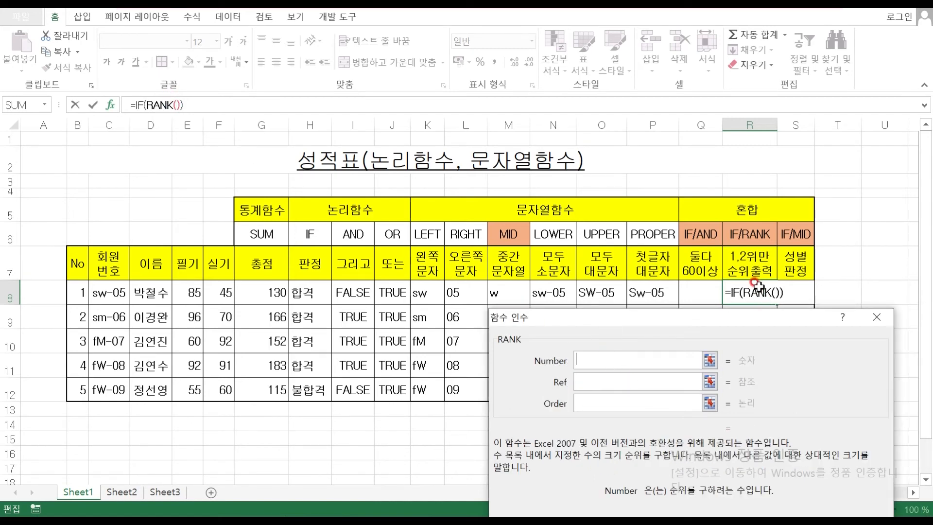
left_click(272, 293)
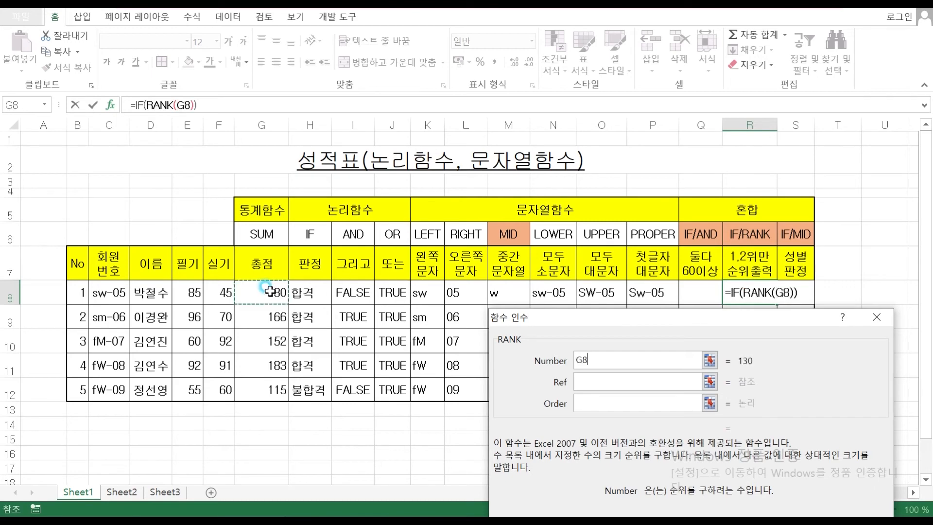
left_click(583, 382)
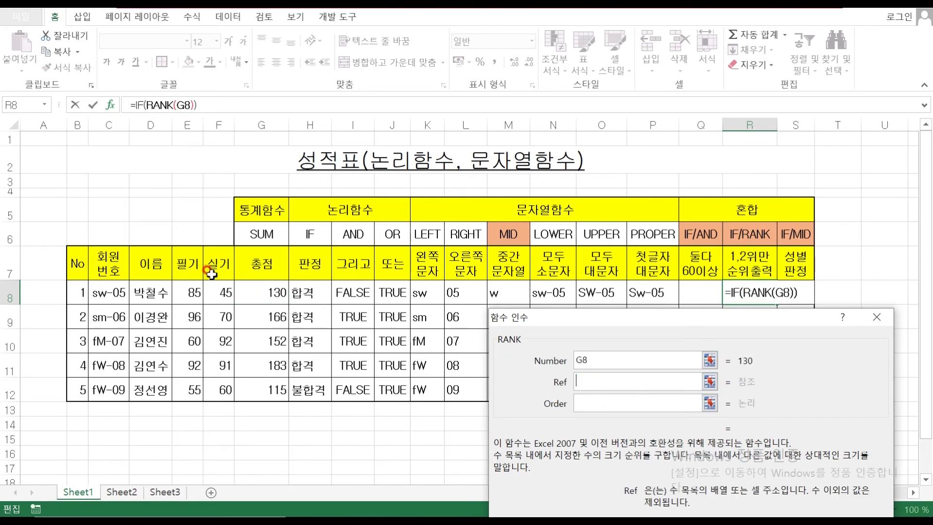
left_click(271, 290)
left_click_drag(271, 290, 271, 389)
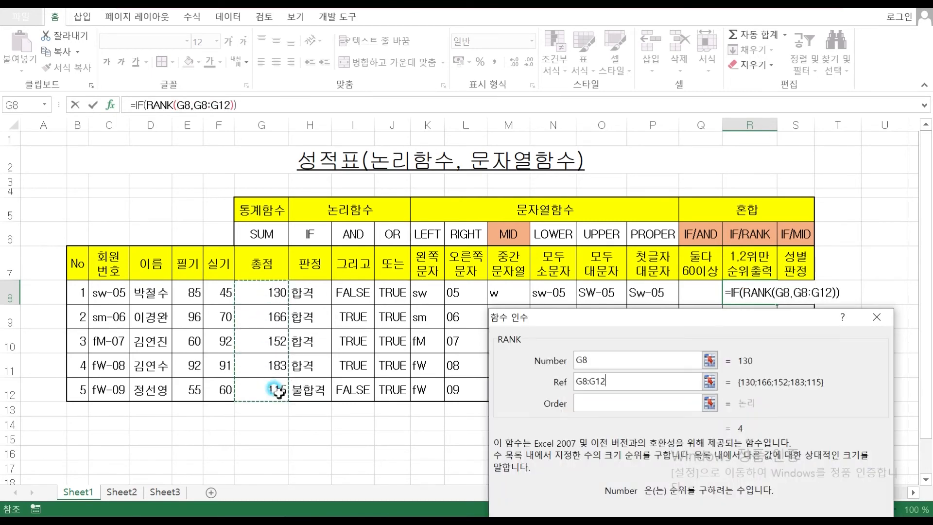
Step: Make RANK's Ref absolute as $G$8:$G$12 and set its Order to 0
left_click_drag(634, 323, 505, 433)
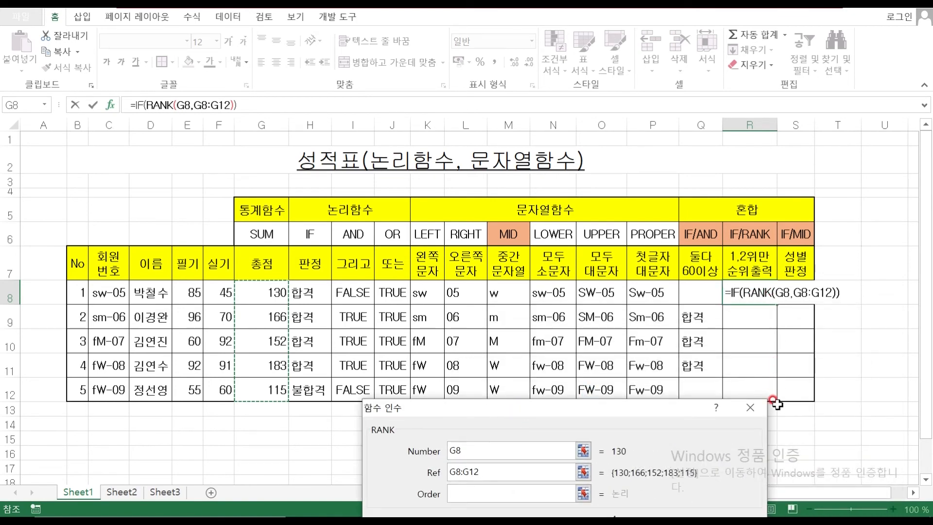
left_click_drag(639, 407, 675, 315)
left_click(482, 383)
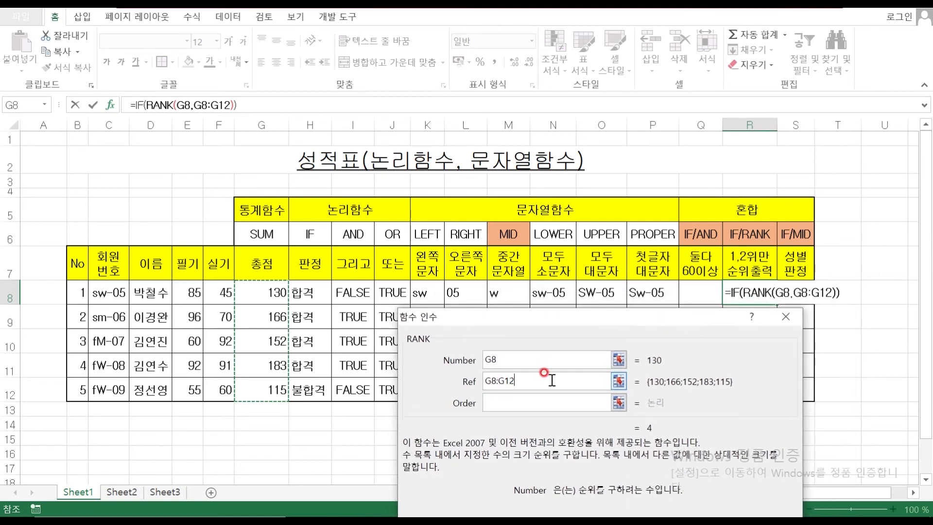
left_click_drag(516, 381, 413, 375)
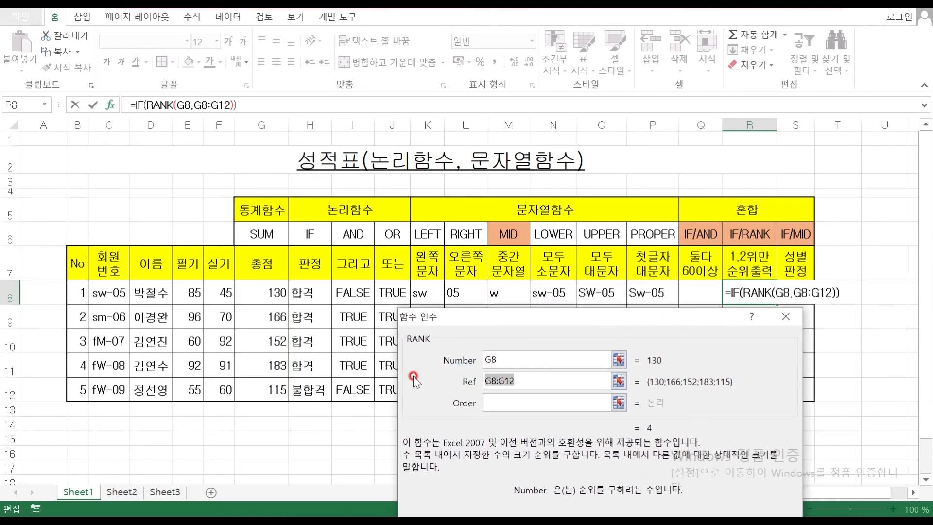
key("F4")
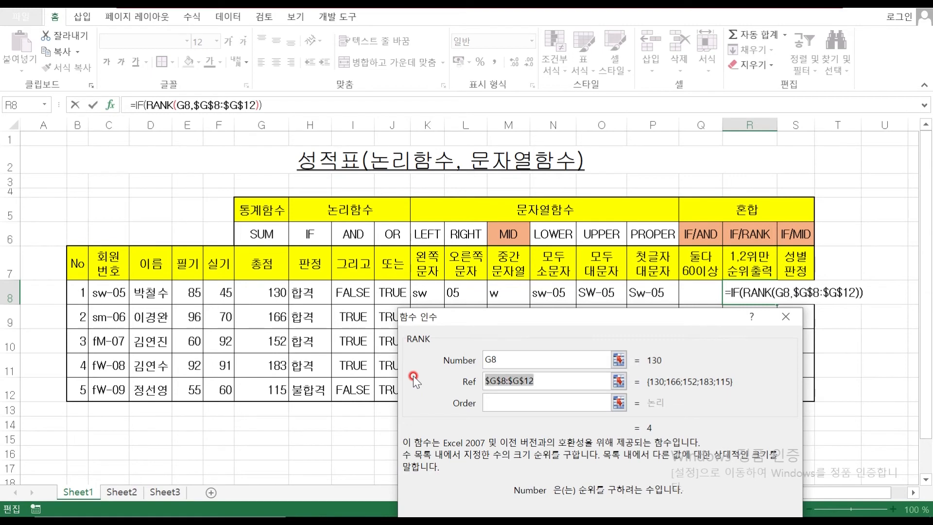
left_click(530, 402)
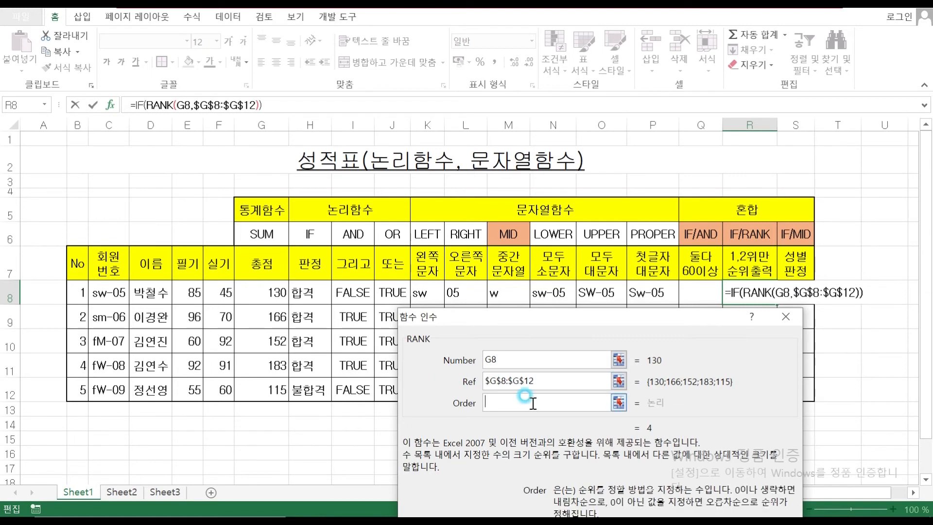
type("0")
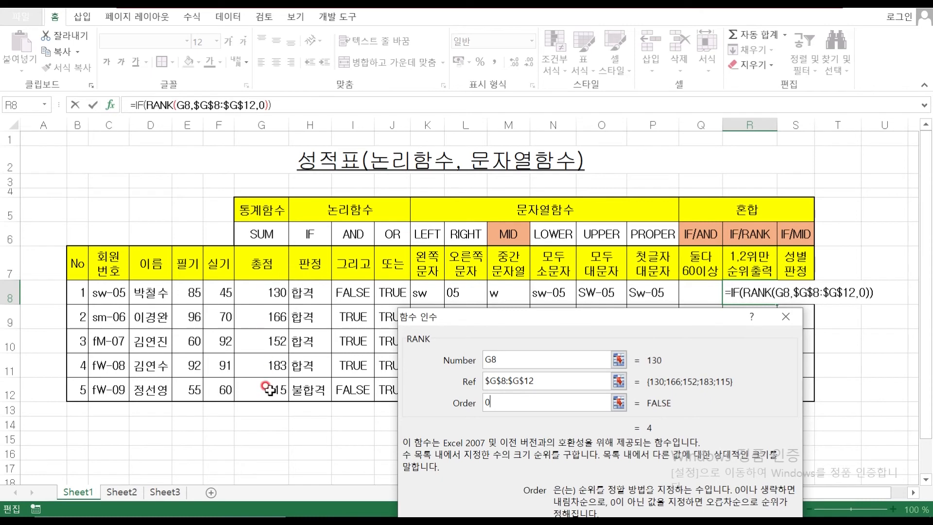
Step: Return to the IF arguments and append <=2 to the RANK expression in Logical_test
left_click_drag(593, 318, 626, 318)
left_click(559, 347)
left_click(138, 106)
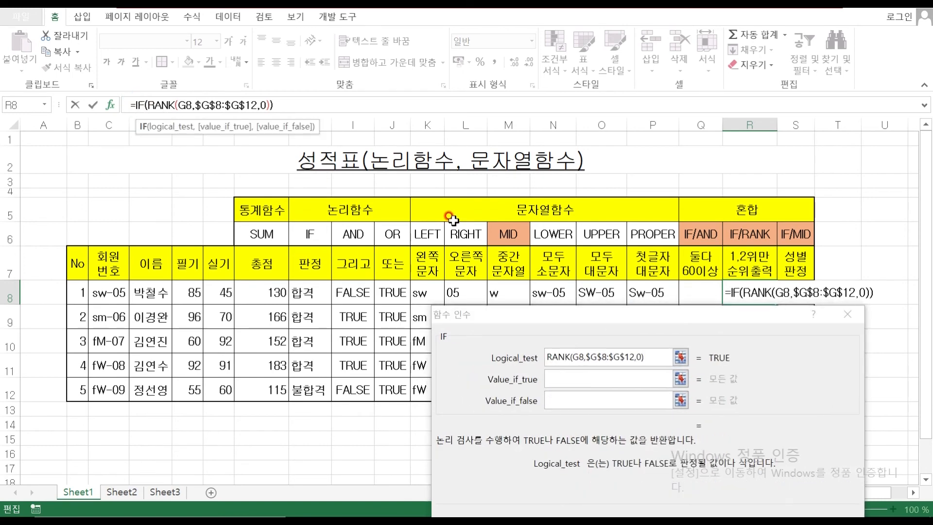
left_click(545, 362)
left_click(651, 346)
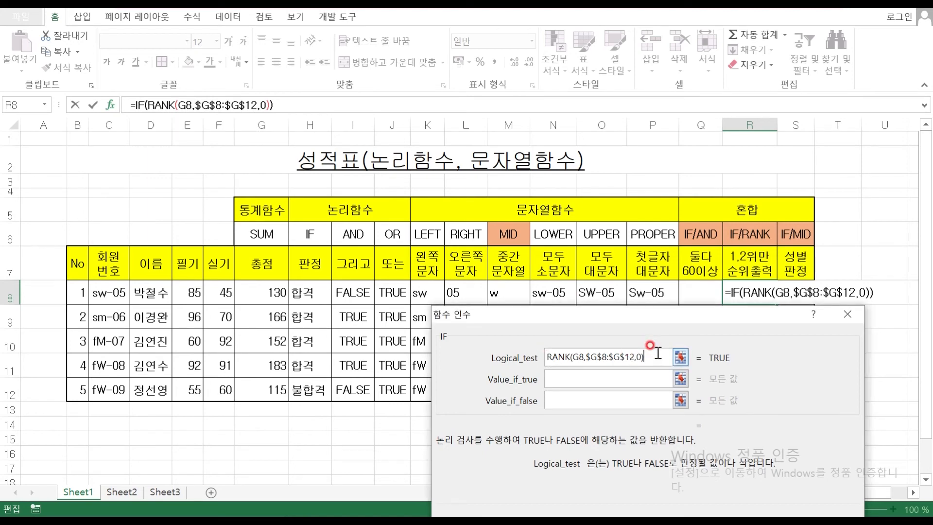
type("<=2")
Step: Copy RANK(G8,$G$8:$G$12,0) from Logical_test into Value_if_true
left_click(590, 378)
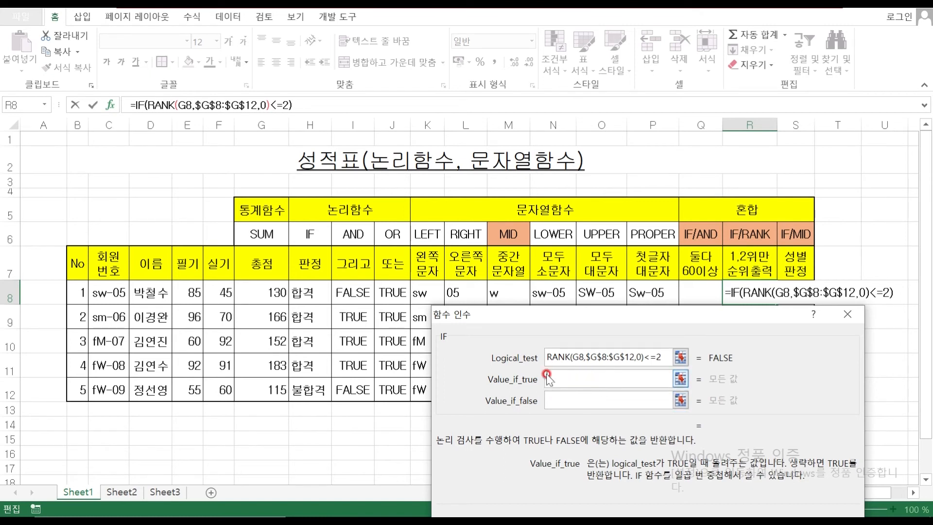
left_click(642, 356)
left_click_drag(643, 357, 572, 356)
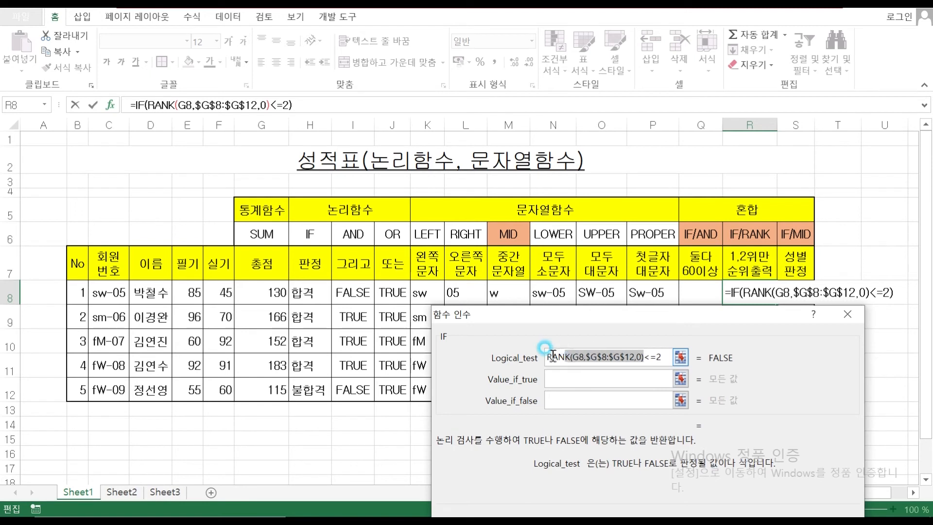
left_click(563, 379)
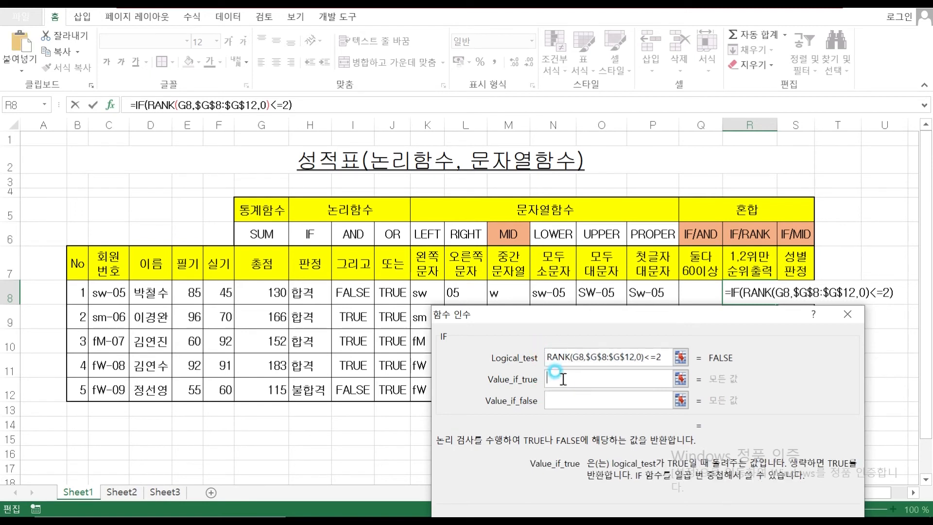
key("ctrl+v")
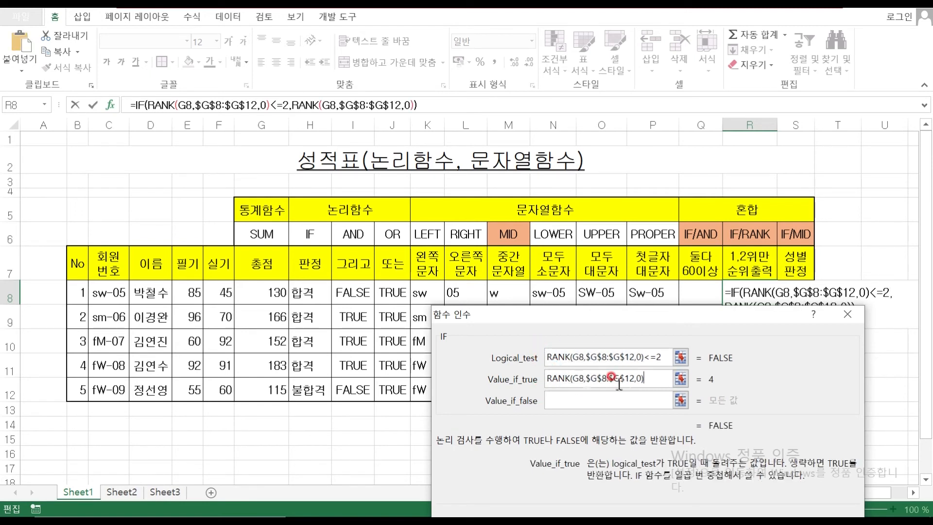
Step: Set Value_if_false to an empty string "" and accept the formula in cell R8
left_click(578, 400)
type("\"\"")
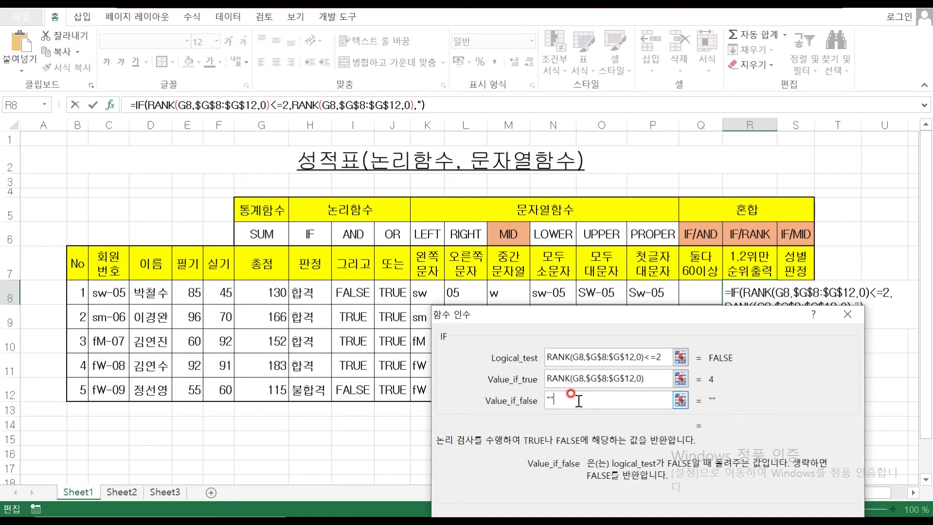
left_click_drag(695, 312, 450, 168)
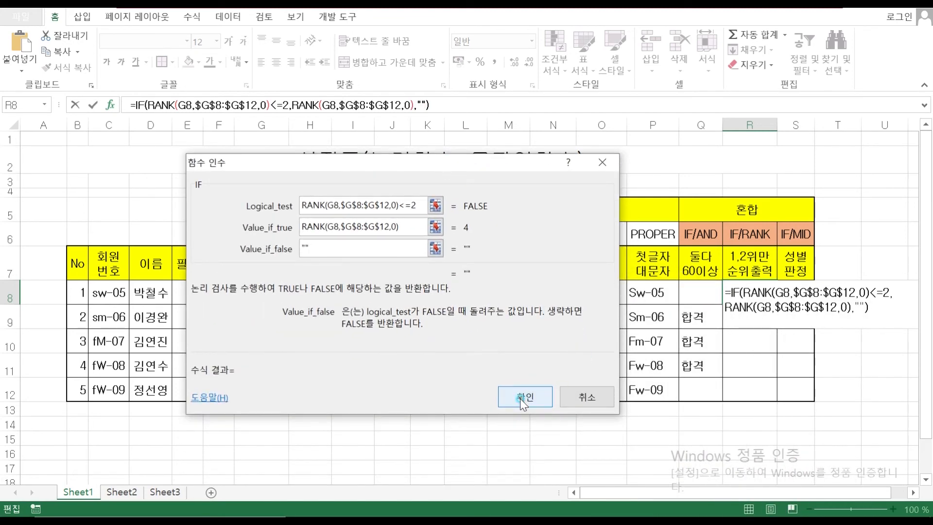
left_click(524, 404)
left_click(744, 293)
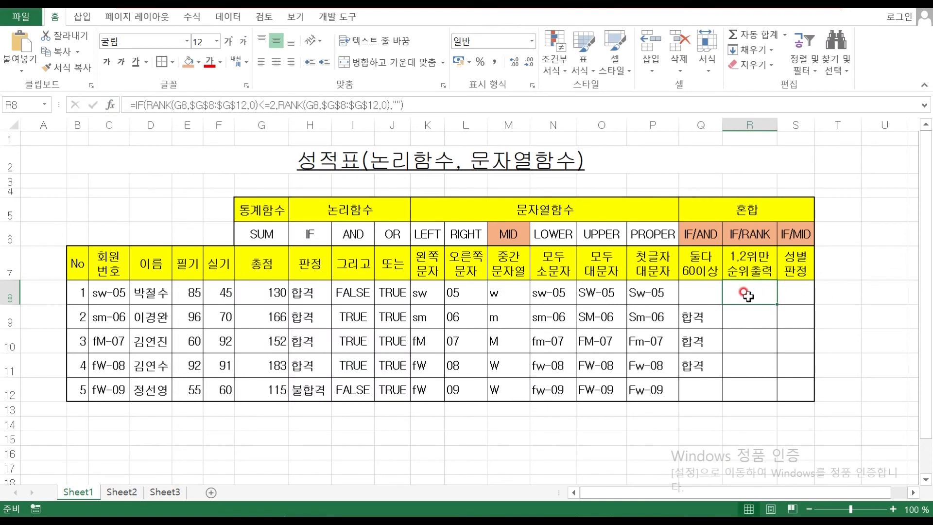
Step: Start an IF formula in cell R9 and open its function arguments
left_click(747, 317)
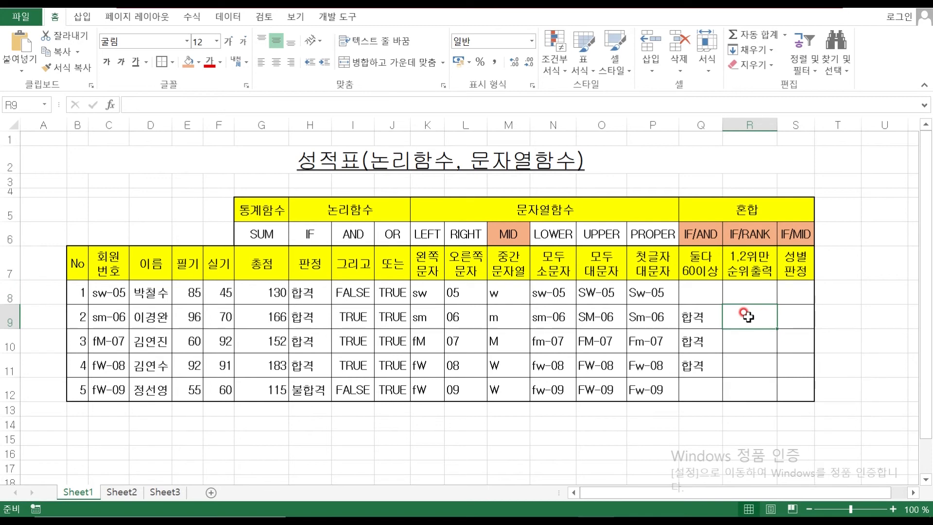
type("=RANK")
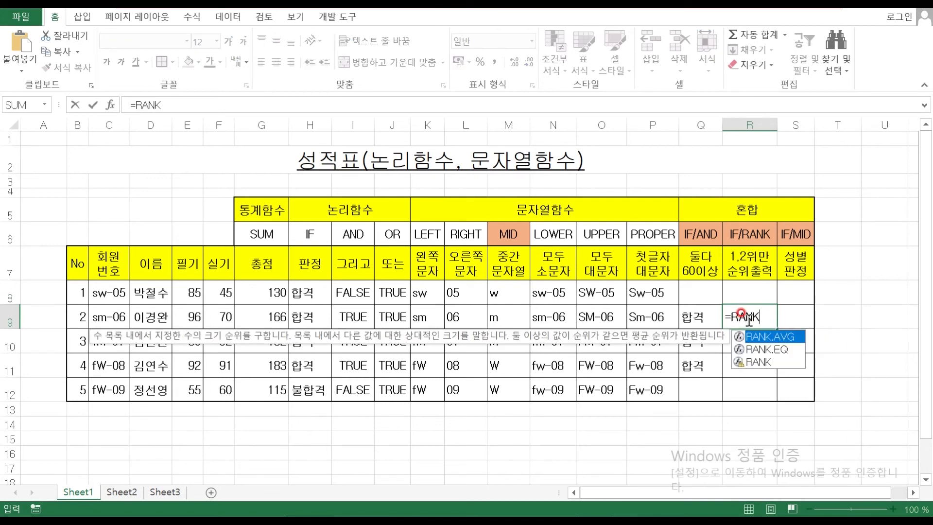
key("BackSpace")
key("BackSpace")
key("BackSpace")
key("BackSpace")
type("IF(")
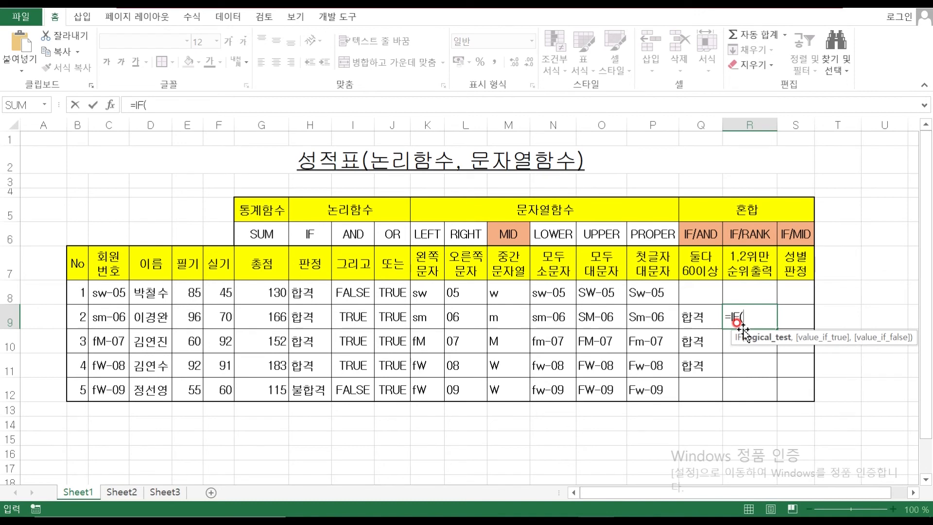
left_click(111, 104)
Step: Nest RANK() in the IF function's Logical_test for R9 and bring up RANK's own arguments
left_click_drag(463, 170, 743, 302)
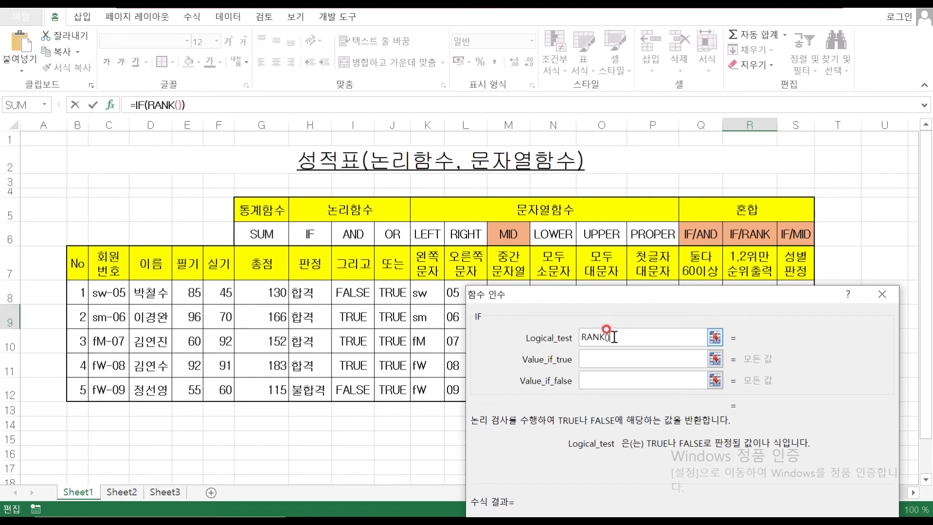
left_click(179, 104)
left_click(559, 302)
left_click_drag(567, 302, 571, 371)
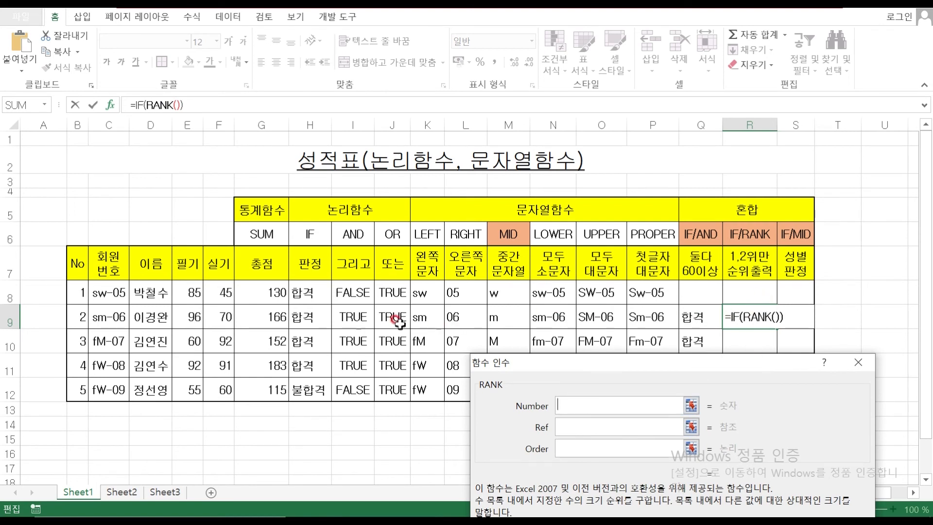
left_click(273, 317)
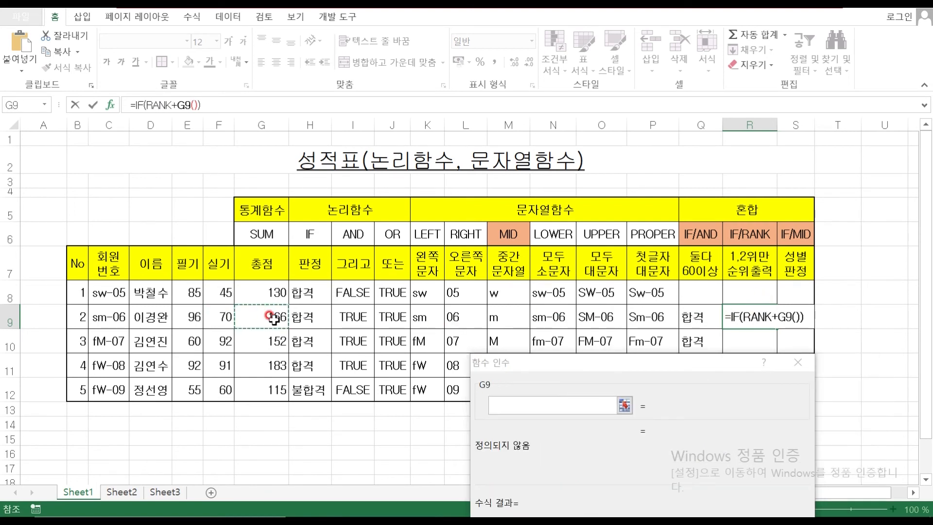
left_click(771, 315)
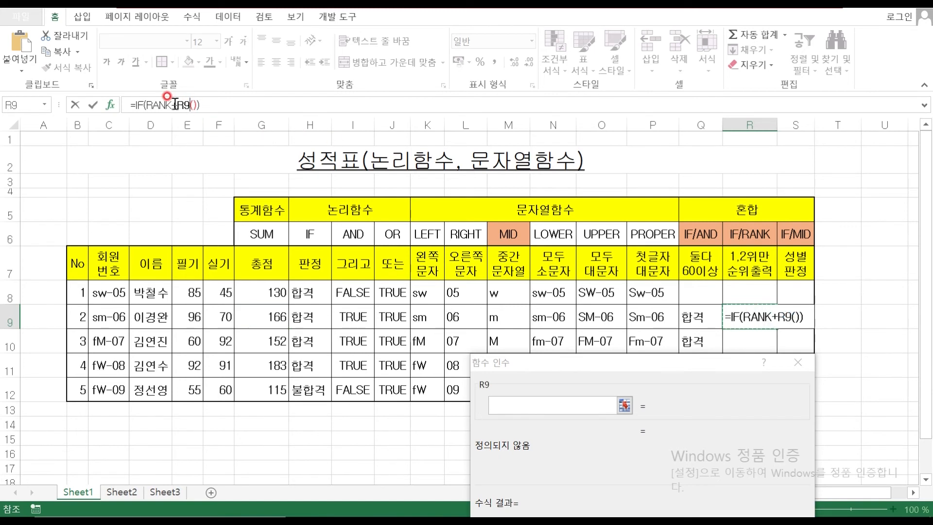
left_click_drag(171, 105, 188, 105)
key("BackSpace")
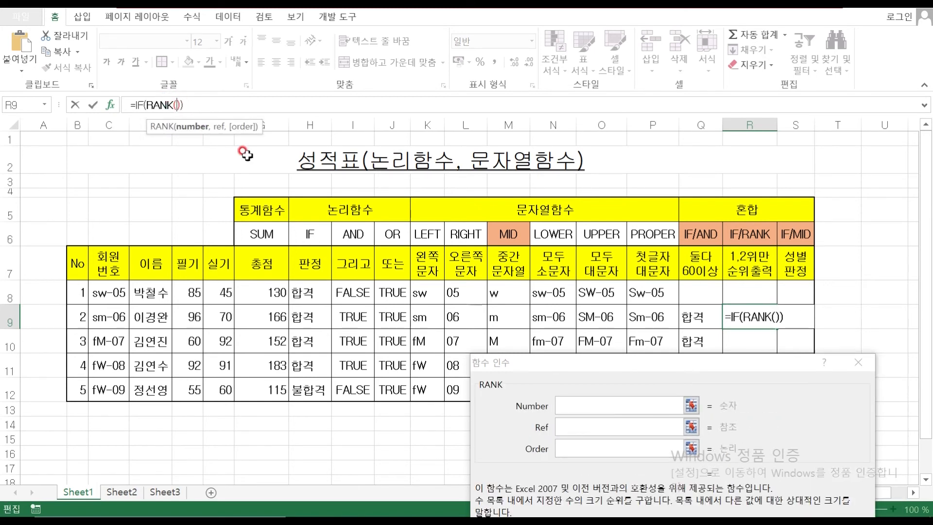
Step: Fill RANK's arguments for R9 with Number G9, Ref as the absolute range $G$8:$G$12 and Order 0
left_click(586, 401)
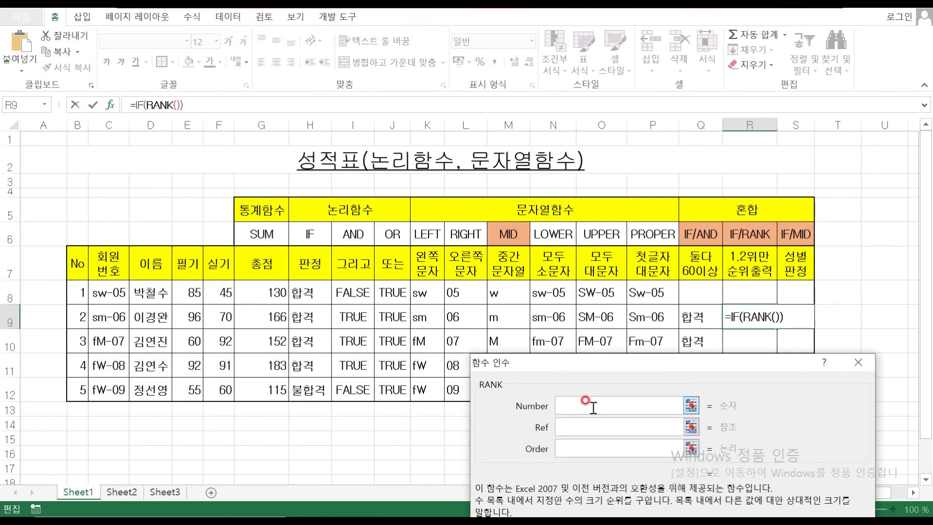
left_click(265, 318)
left_click(583, 427)
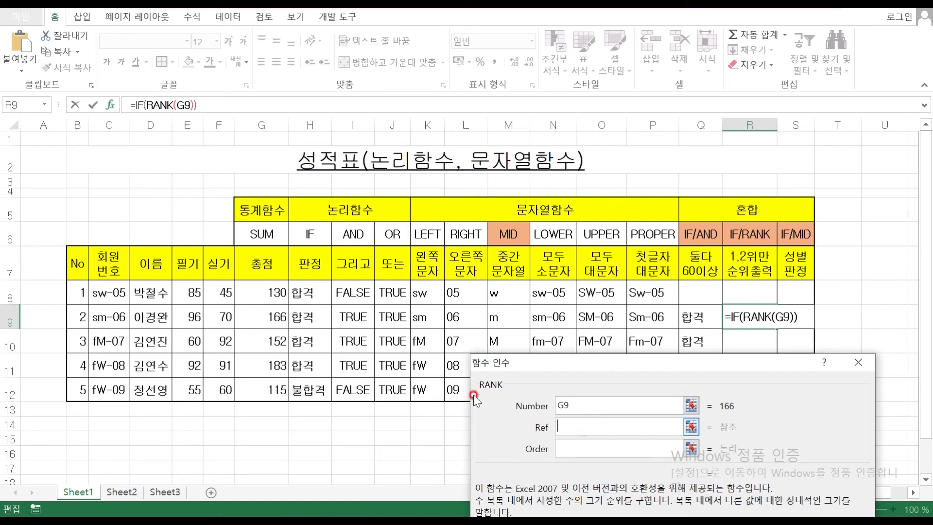
left_click_drag(265, 286, 266, 384)
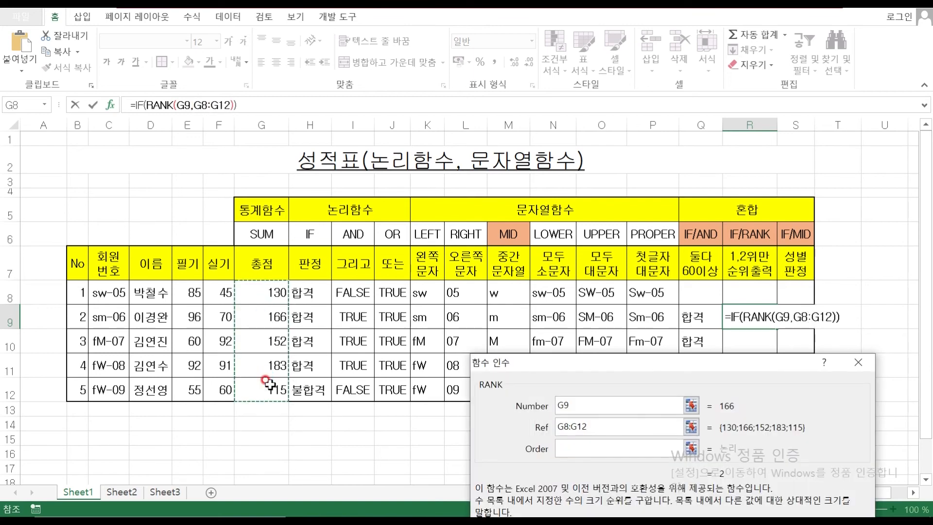
key("F4")
left_click(570, 446)
type("0")
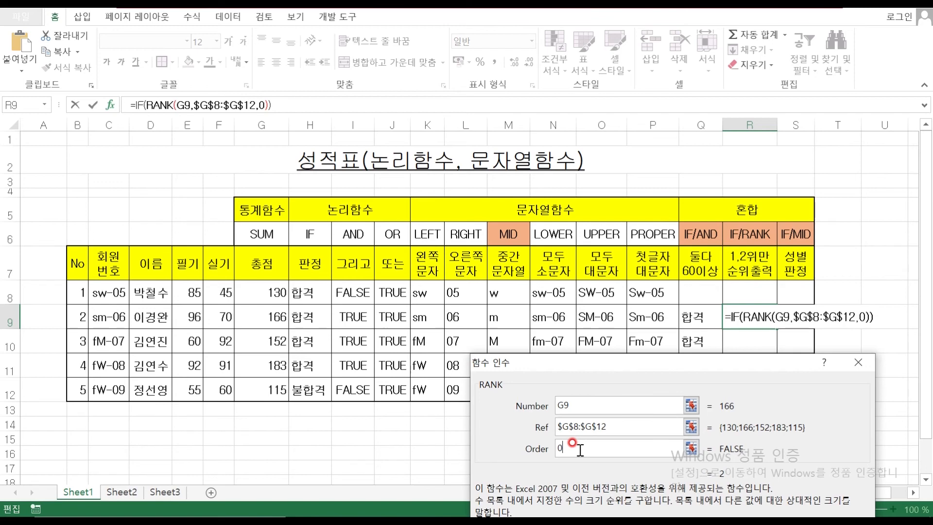
Step: Return to the IF function's arguments and extend Logical_test with <=2 after the RANK expression
left_click_drag(579, 368, 633, 346)
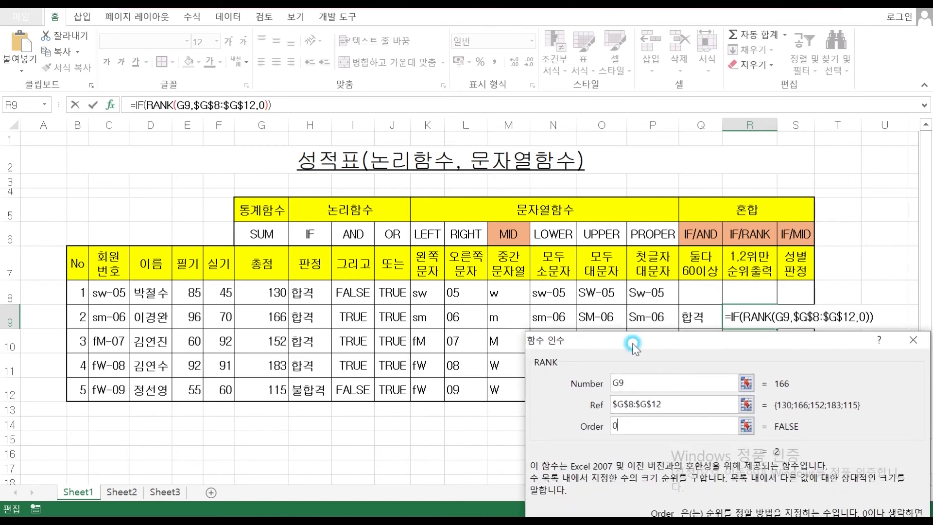
left_click(139, 105)
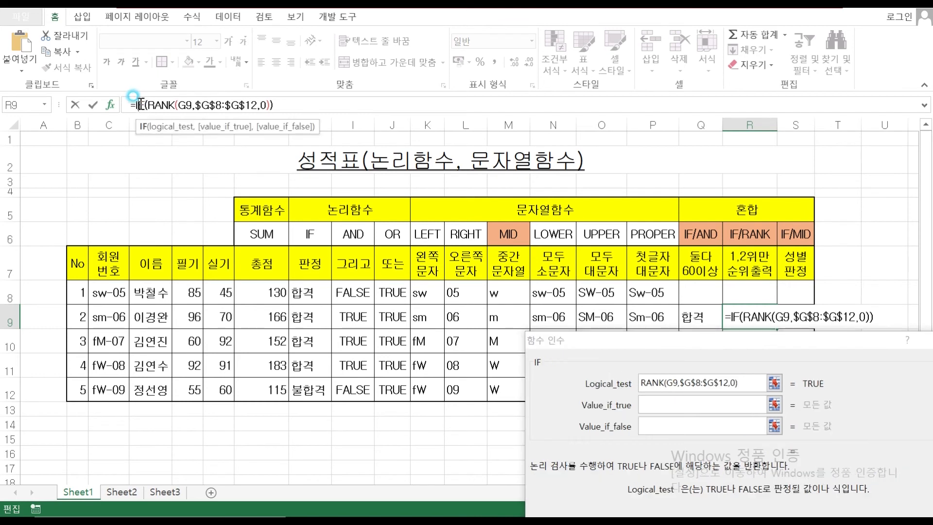
left_click(754, 384)
left_click(748, 378)
type("<=2")
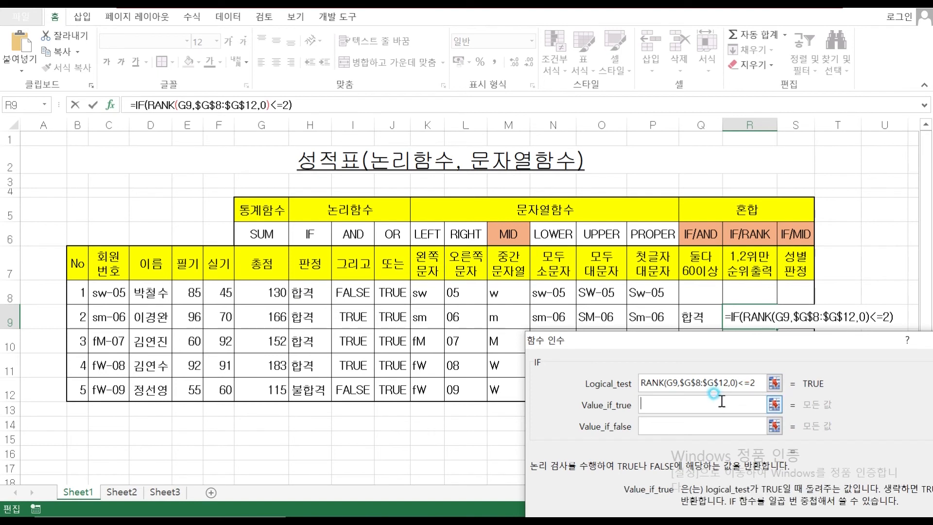
Step: Copy RANK(G9,$G$8:$G$12,0) from Logical_test into Value_if_true
left_click(738, 384)
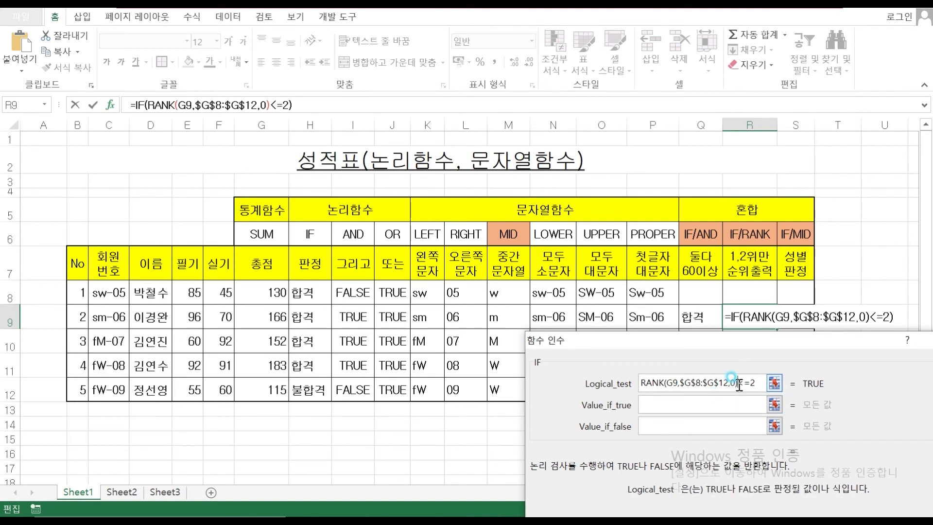
left_click_drag(738, 384, 628, 386)
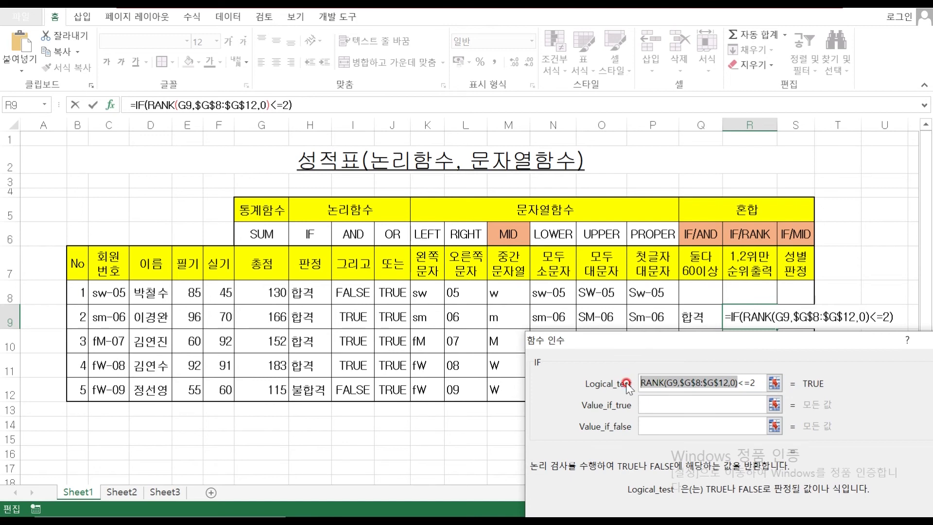
key("ctrl+c")
left_click(649, 404)
key("ctrl+v")
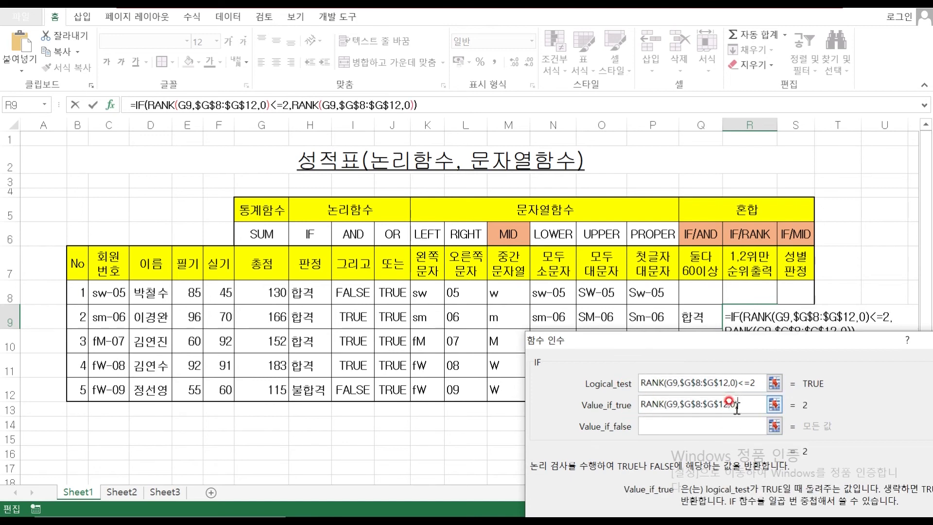
Step: Set Value_if_false to 0 and accept the IF/RANK formula in cell R9
left_click(685, 424)
type("0")
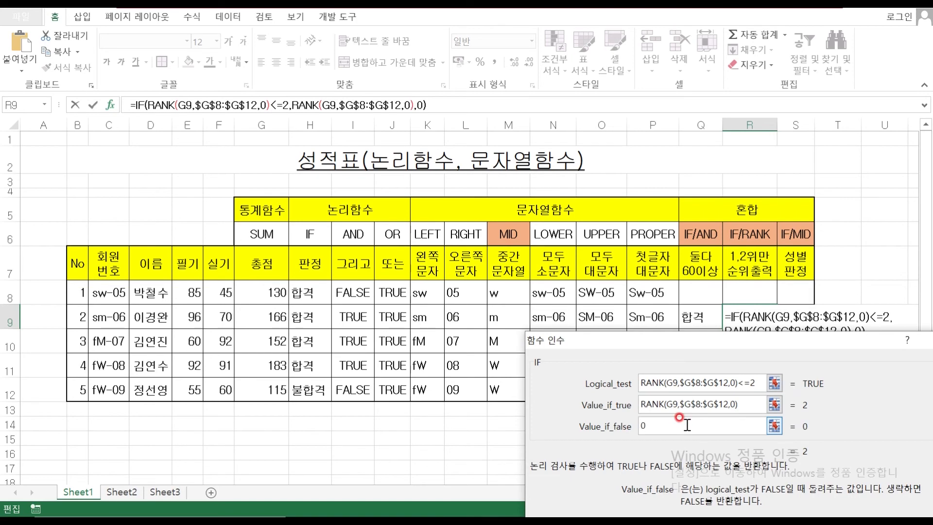
left_click_drag(831, 351, 696, 256)
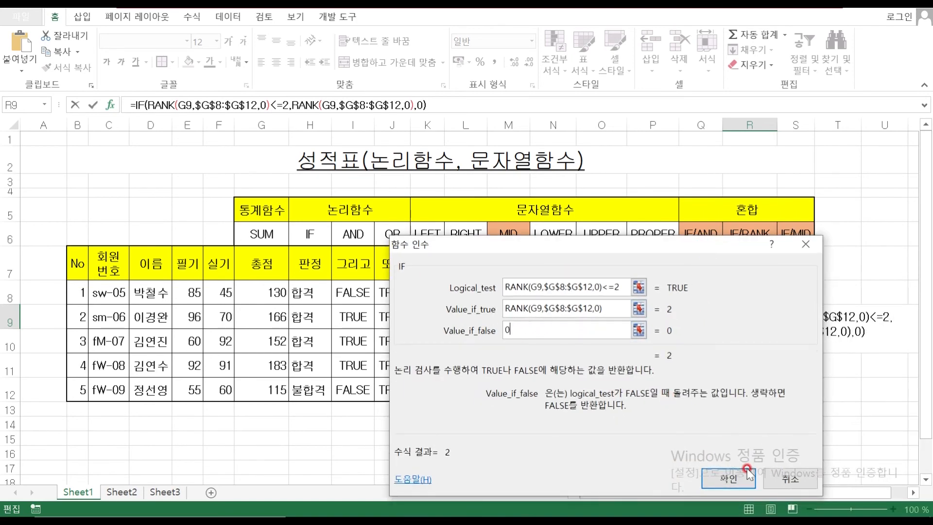
left_click(729, 479)
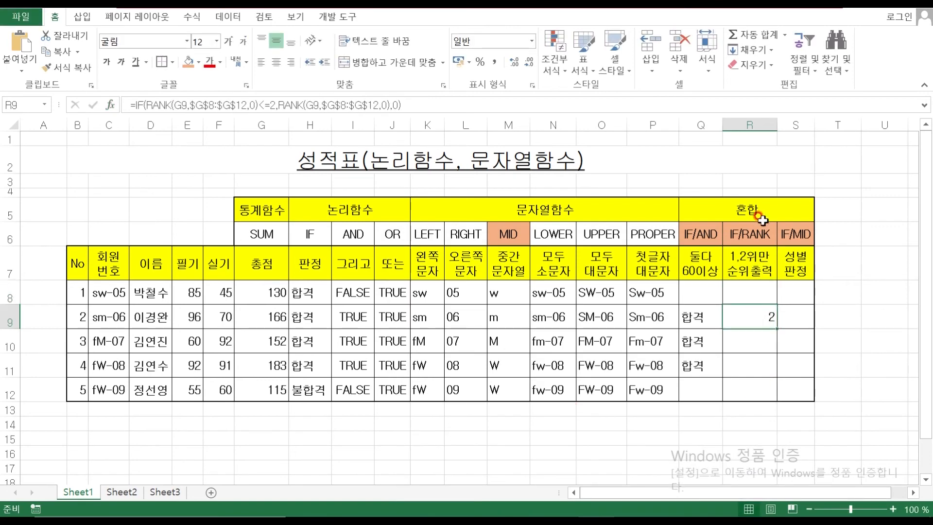
Step: Fill the R9 formula down to R12 without formatting
left_click_drag(777, 329, 777, 392)
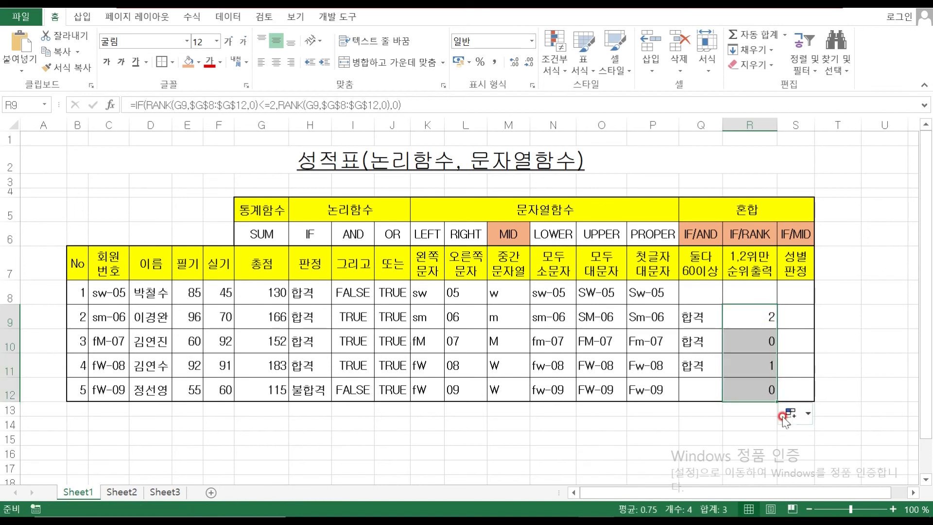
left_click(810, 414)
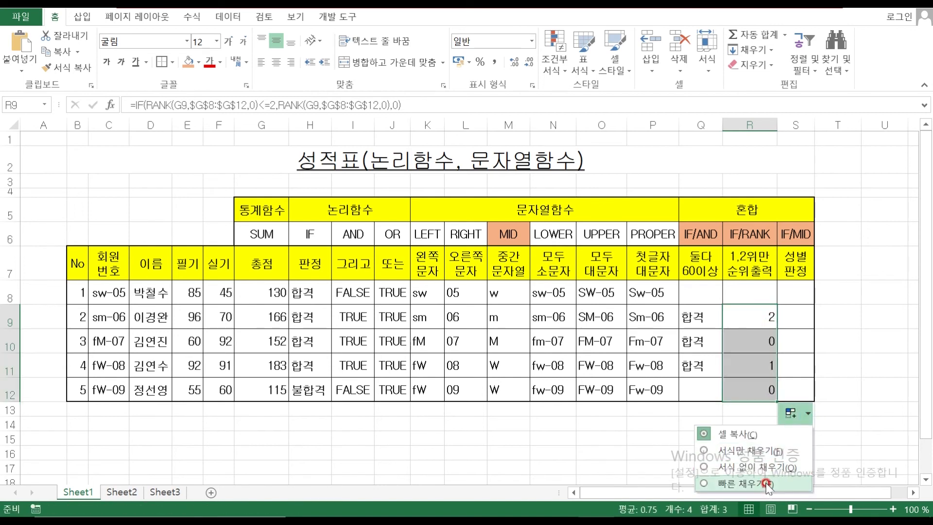
left_click(777, 467)
left_click(763, 436)
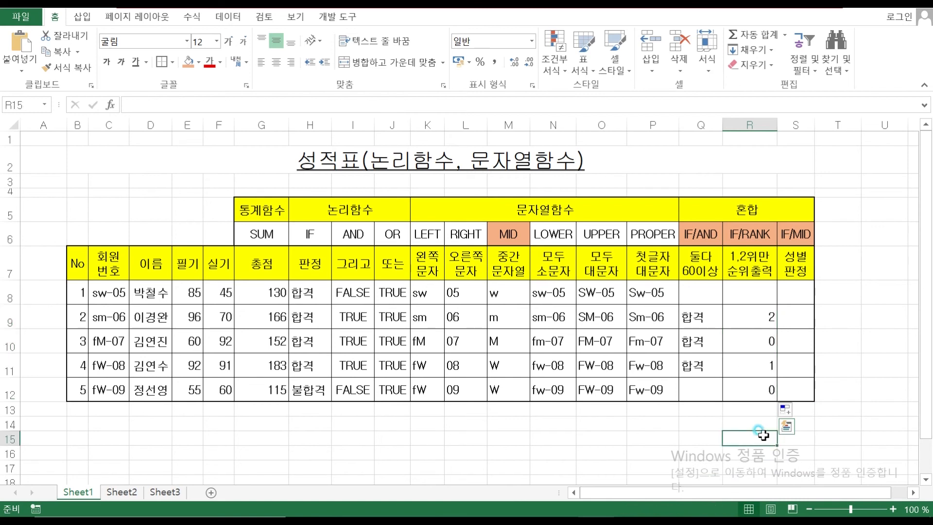
Step: Change Value_if_false to an empty string "" in the IF formula of cell R10 and accept it
left_click(763, 342)
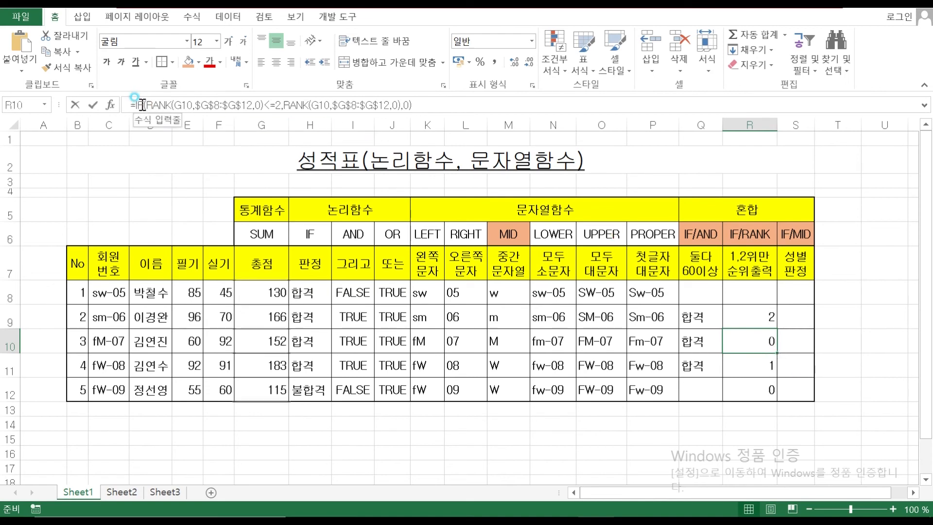
left_click(113, 105)
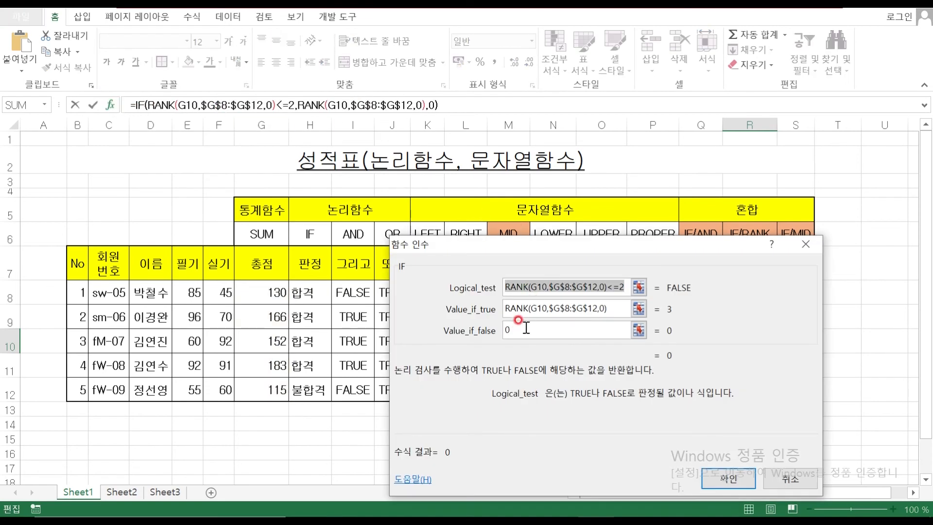
left_click(476, 314)
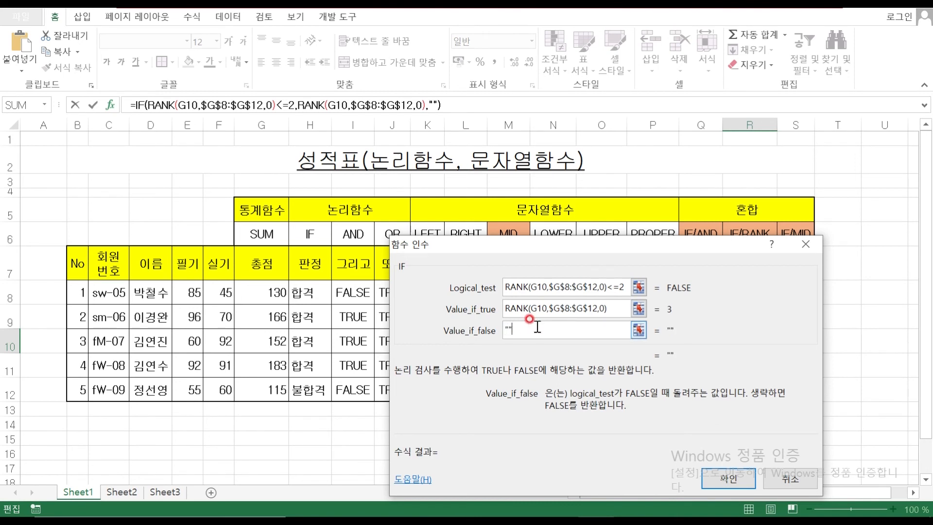
left_click(747, 480)
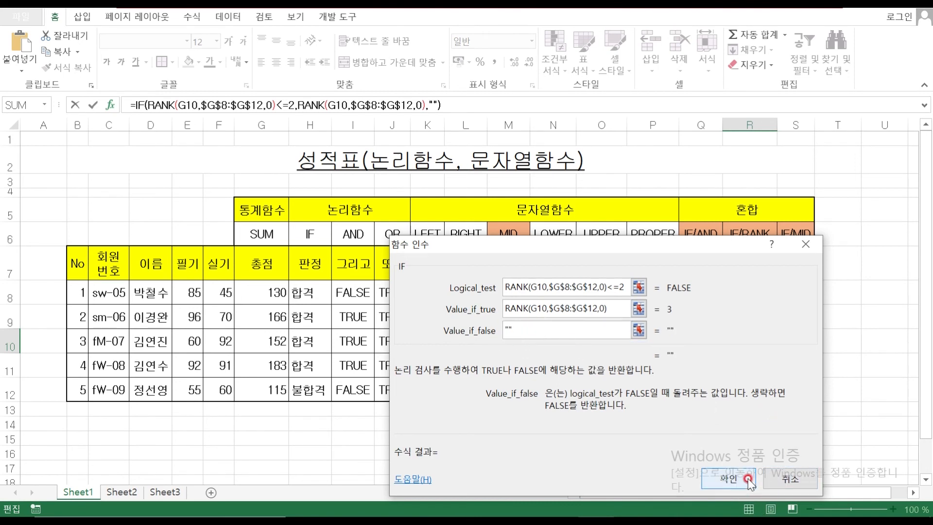
left_click(616, 288)
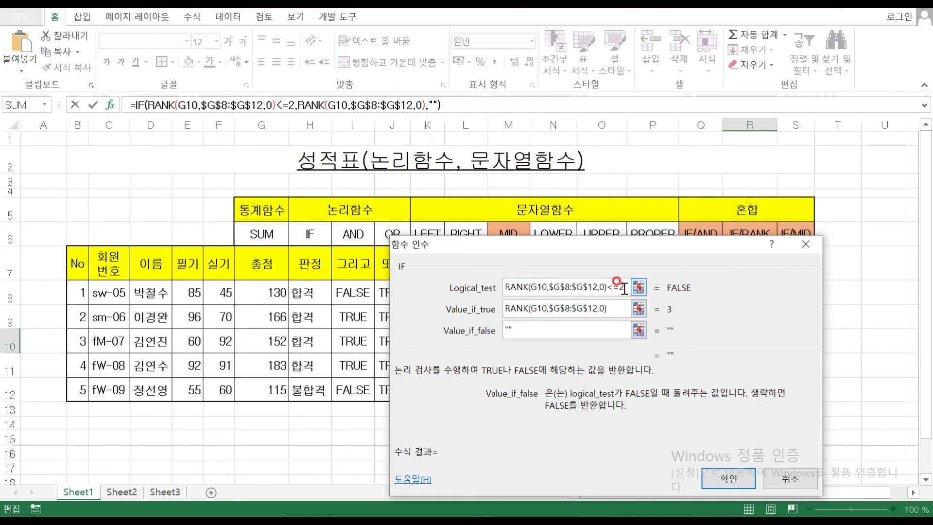
left_click(564, 327)
left_click(724, 469)
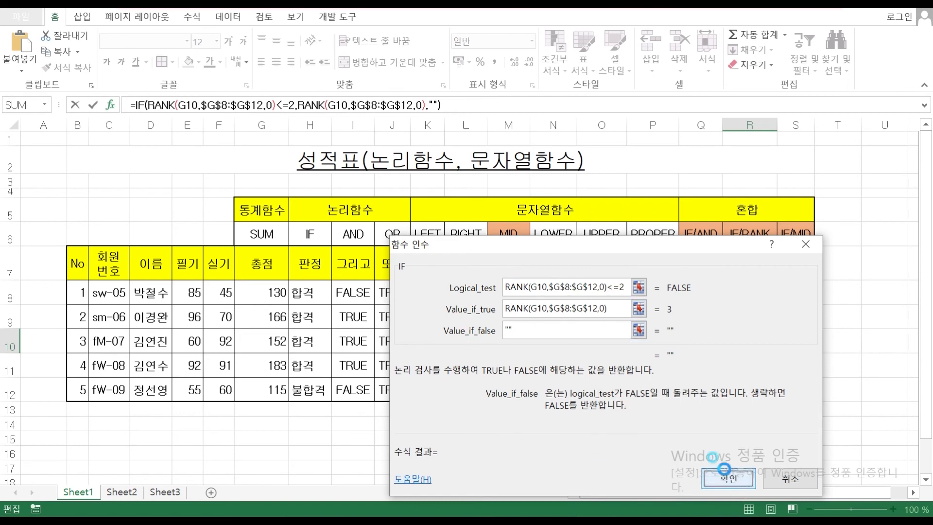
Step: Change Value_if_false to an empty string "" in the IF formula of cell R9 and accept it
left_click(761, 316)
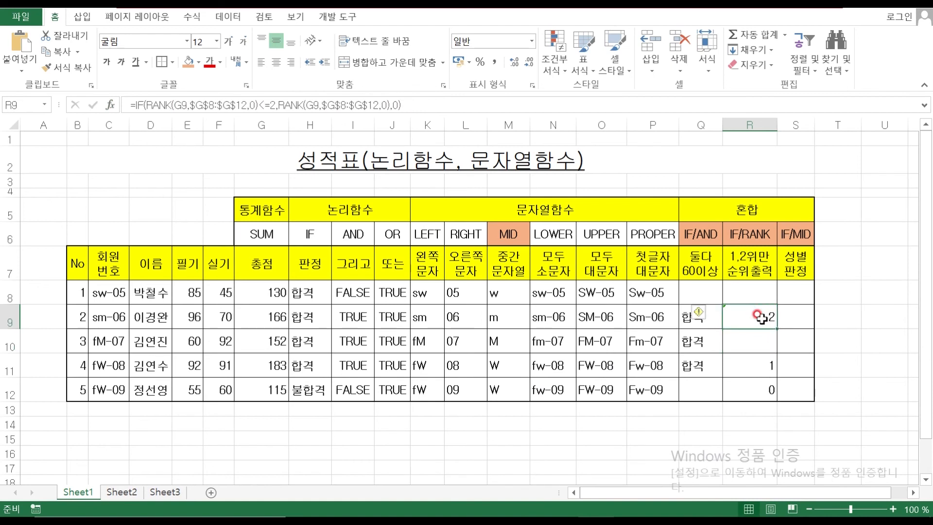
left_click(139, 105)
left_click(110, 105)
left_click(548, 332)
type("\"\"")
left_click(728, 479)
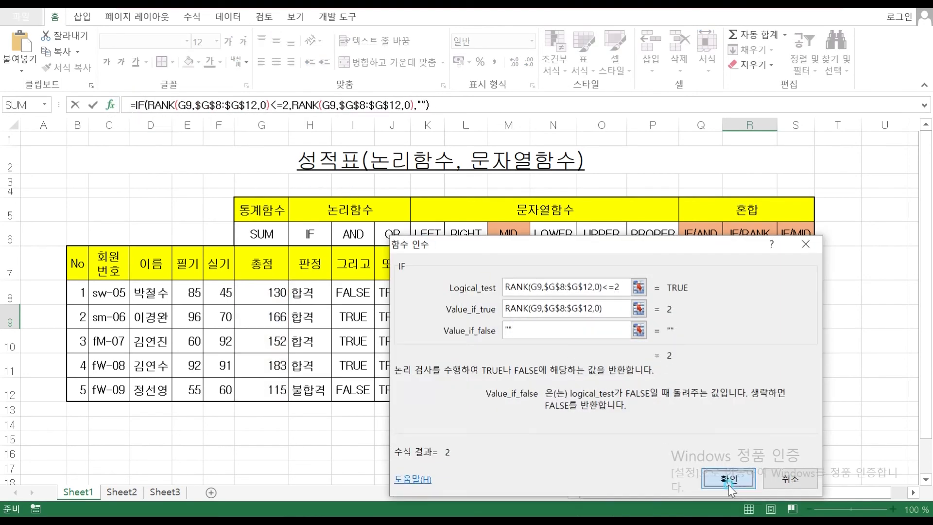
Step: Fill the revised R9 formula down through R12, using the fill option without formatting
left_click_drag(776, 329, 778, 402)
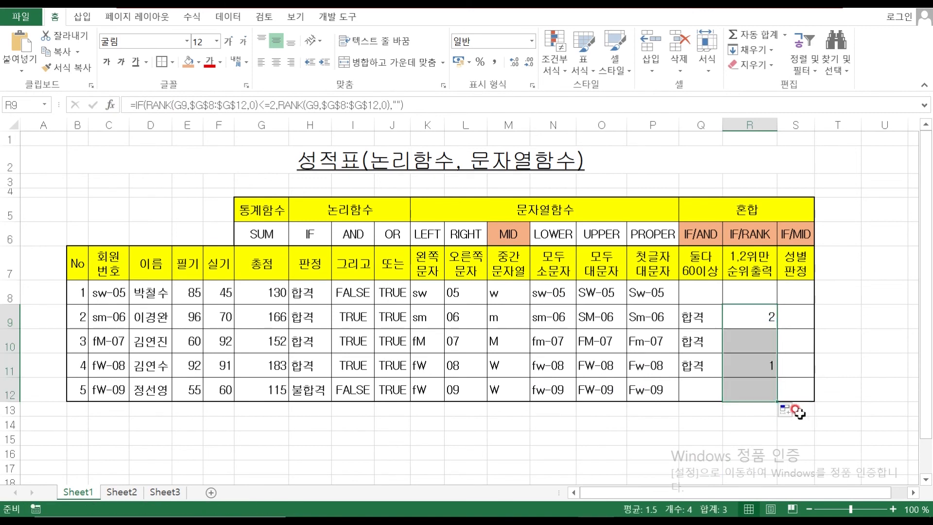
left_click(792, 413)
left_click(762, 468)
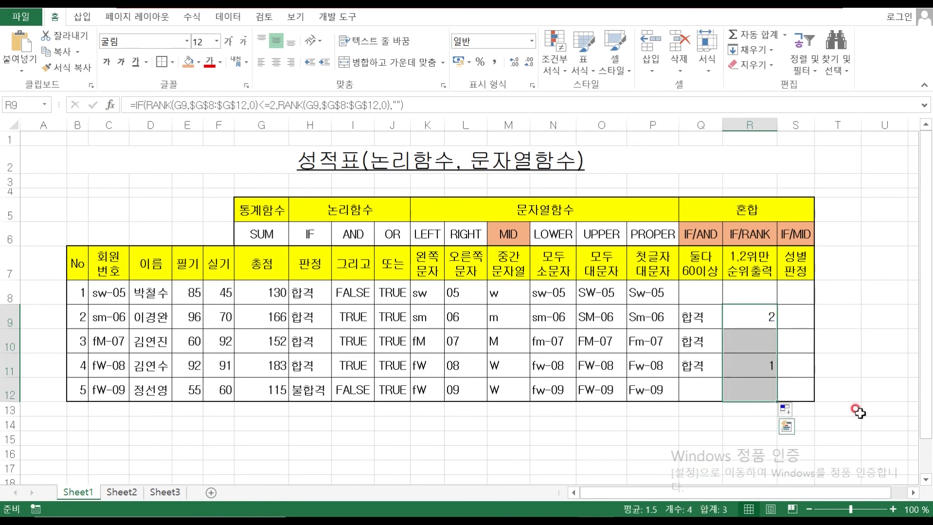
left_click(863, 398)
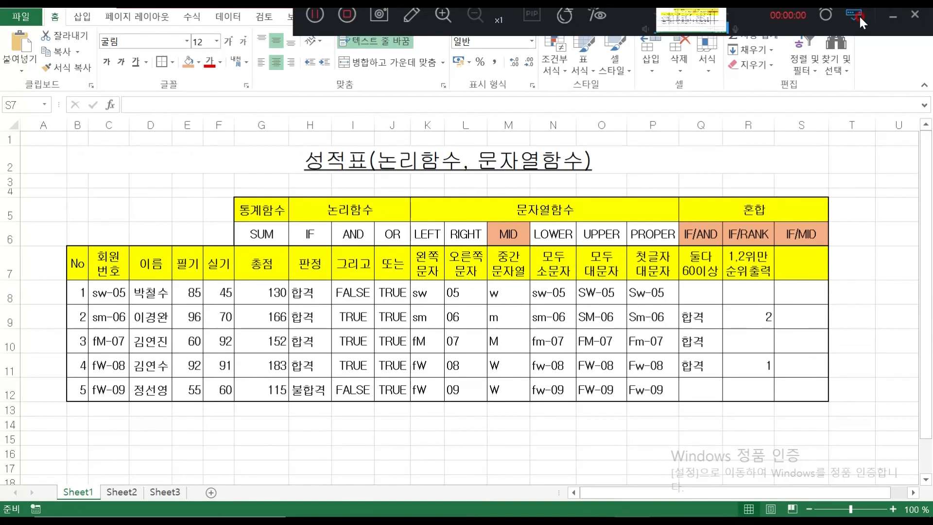
left_click(859, 18)
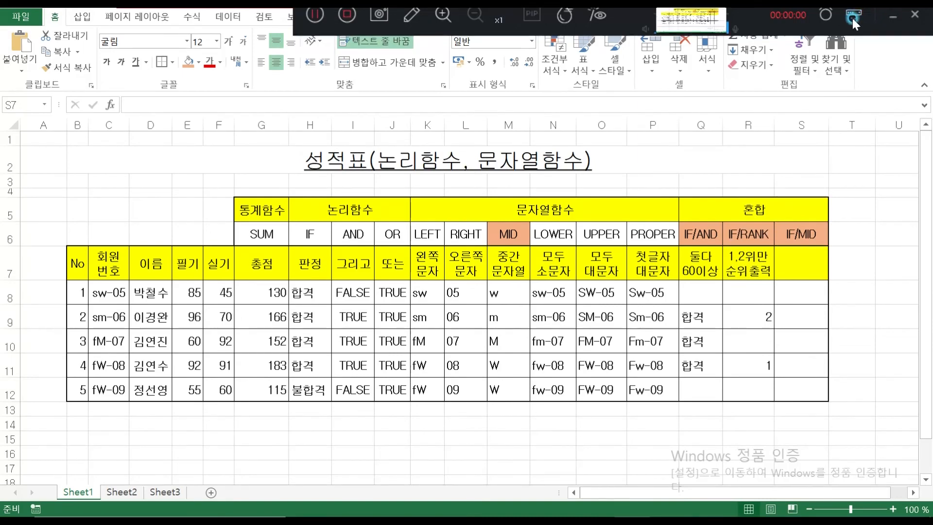
Step: Enter the two-line heading 회원 구분 in cell S7 under IF/MID, with 구분 on the second line
left_click(802, 267)
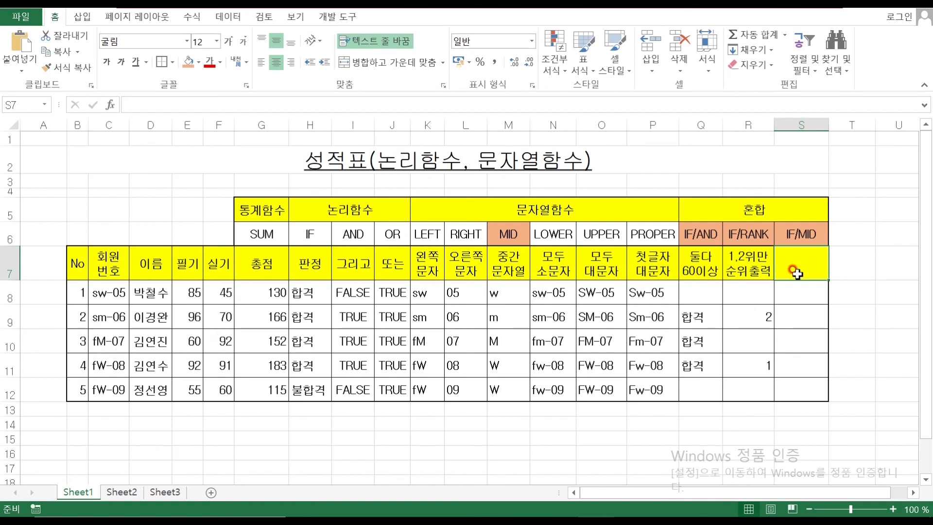
type("ㅎ원")
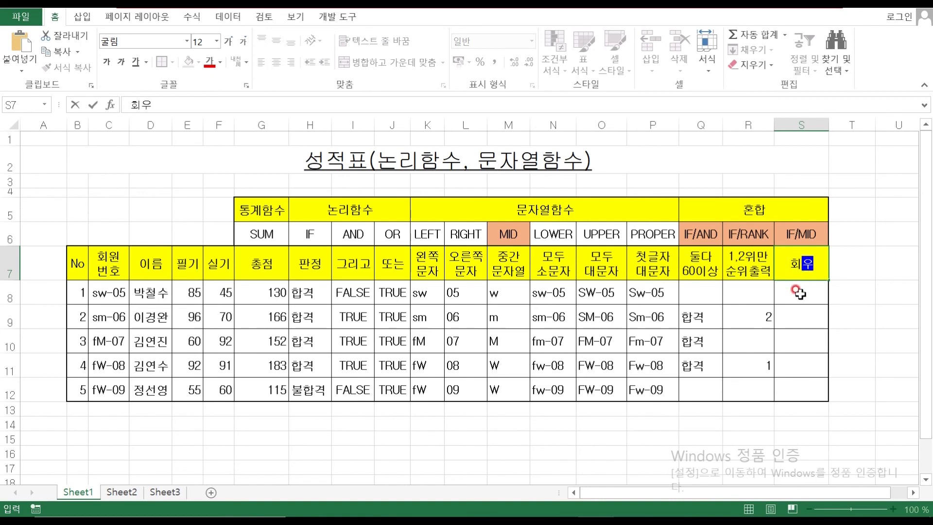
key("Return")
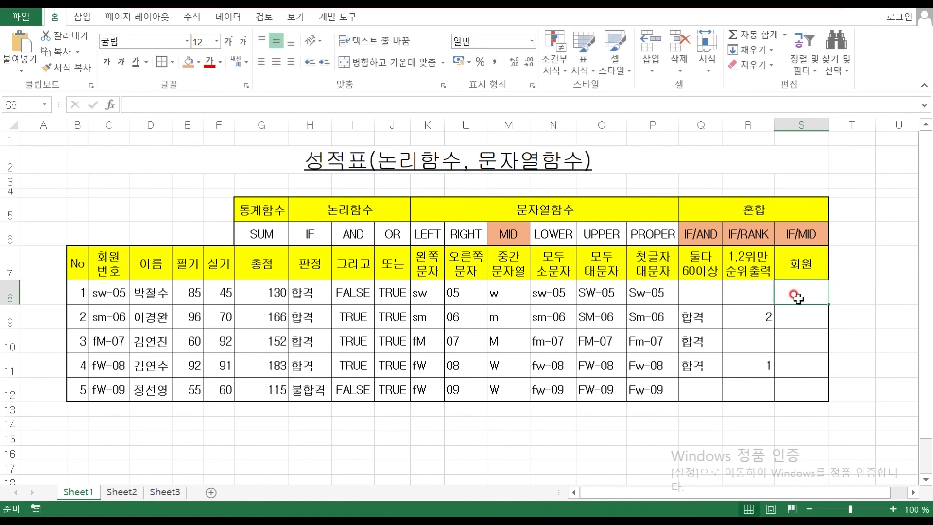
double_click(820, 267)
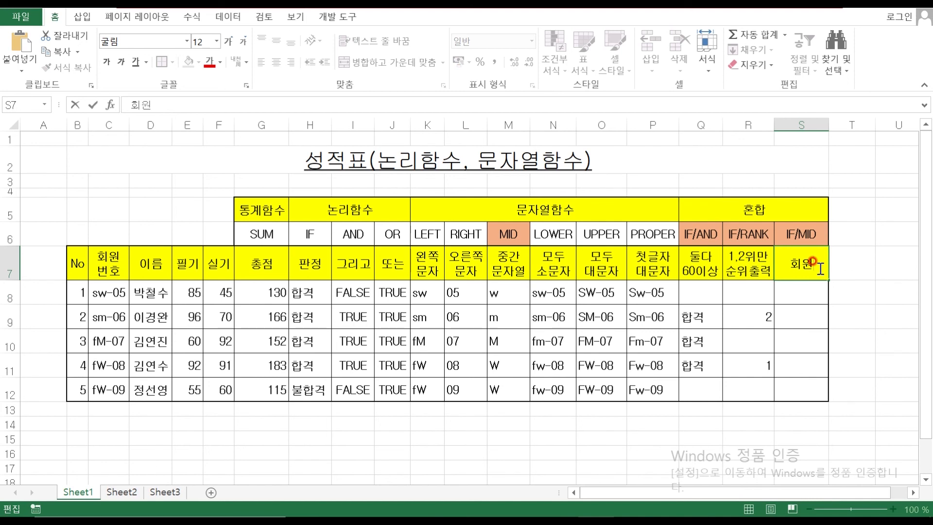
key("alt+Return")
type("구분")
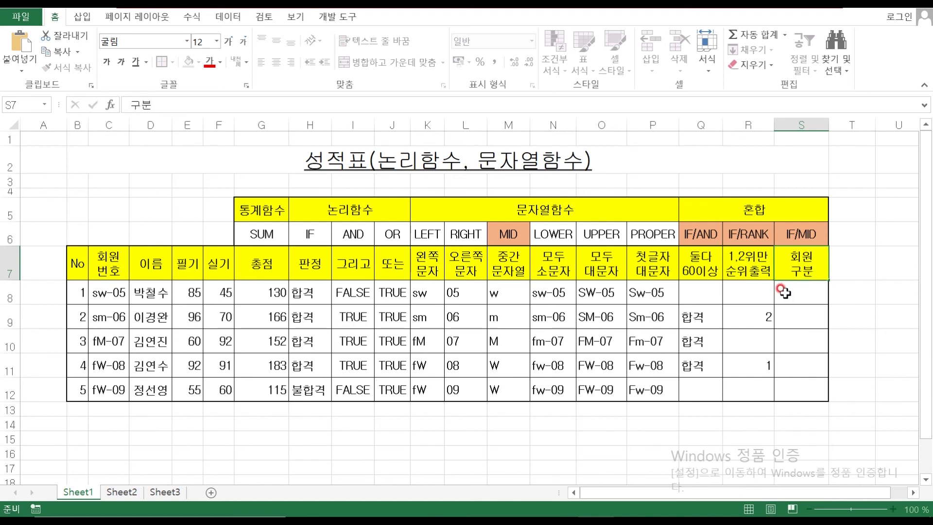
key("Return")
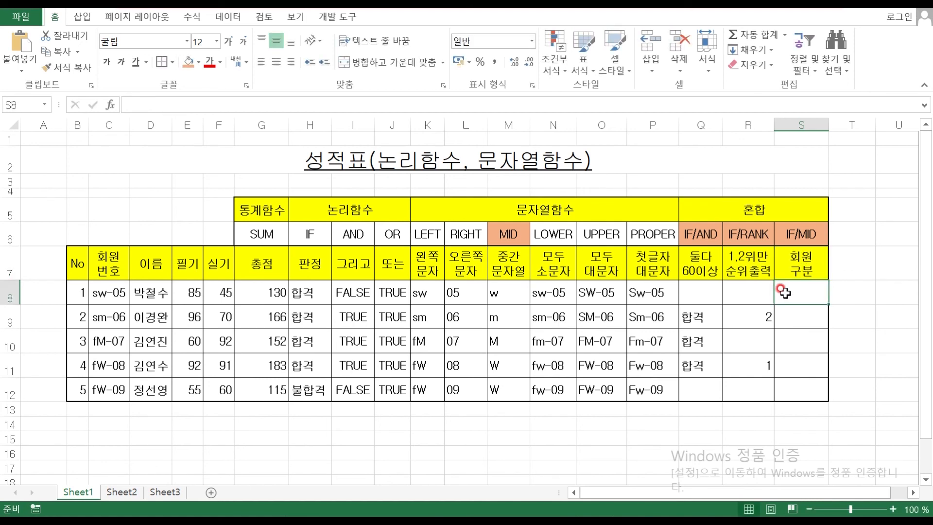
Step: Start an IF formula in S8 with its function arguments open, and nest an empty mid() in Logical_test
type("=ㅑ")
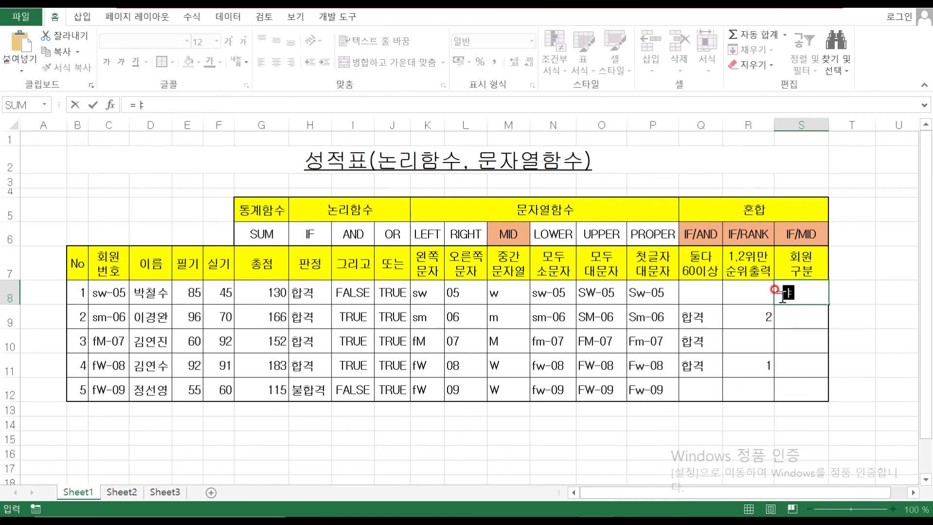
type("if(")
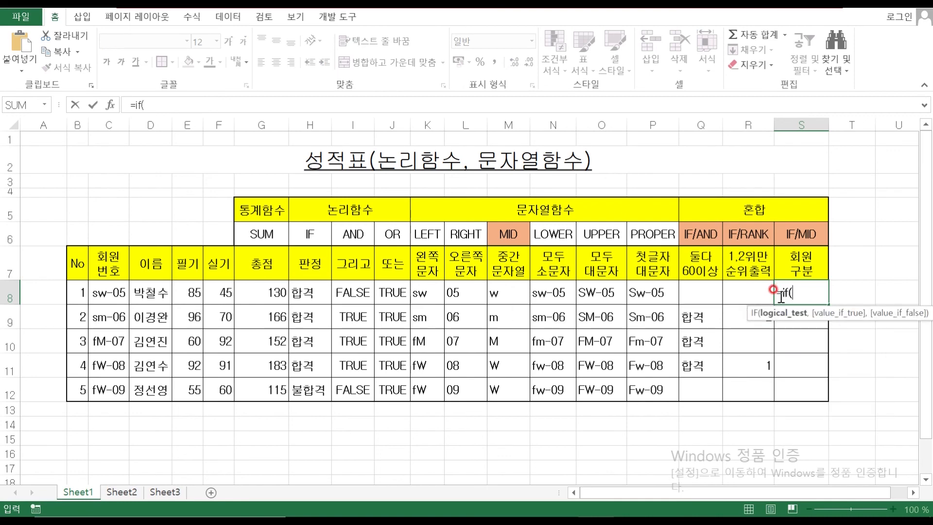
left_click(111, 104)
left_click_drag(366, 193, 491, 235)
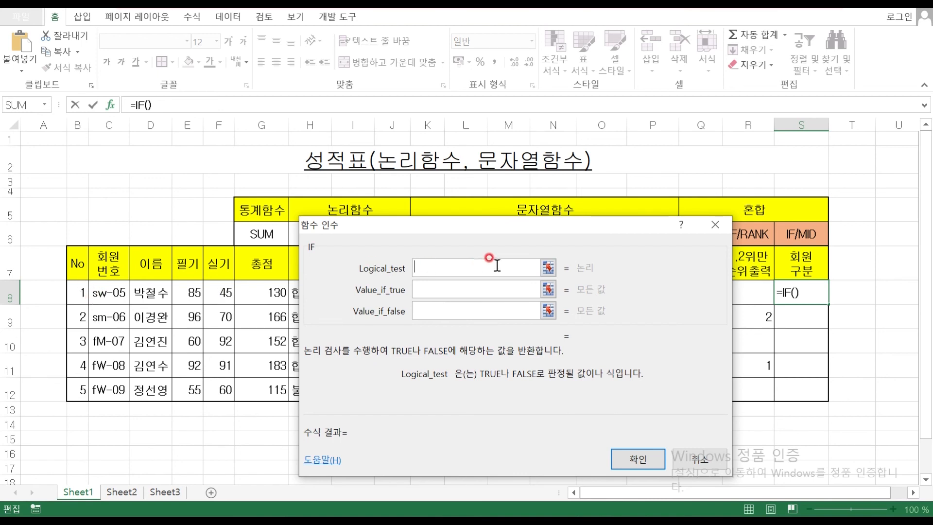
type("mid(")
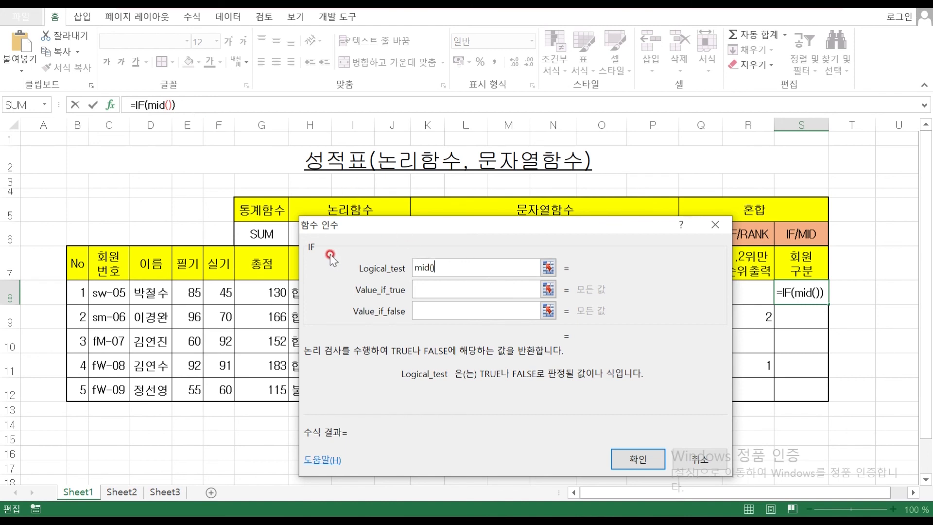
Step: Set the nested MID arguments in S8 to Text C8, Start_num 1 and Num_chars 1
left_click(170, 104)
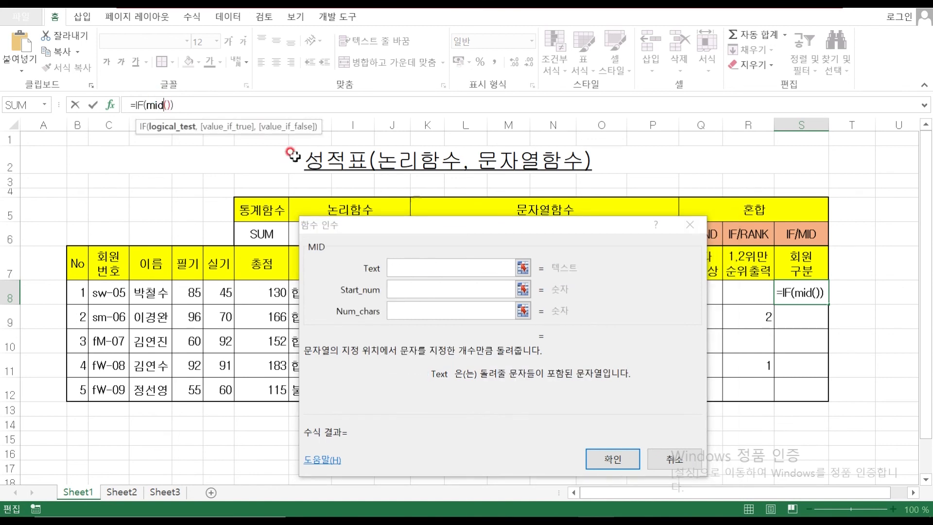
left_click(425, 270)
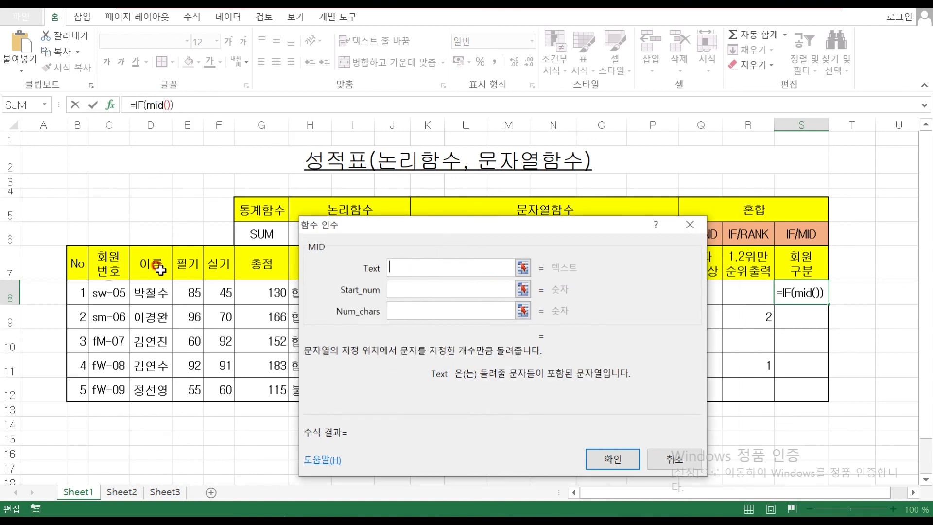
left_click(103, 294)
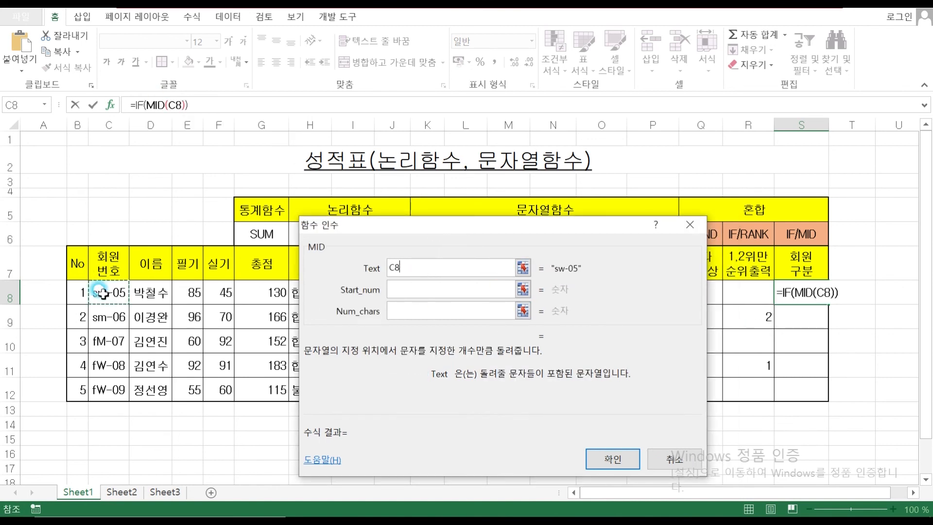
left_click(400, 284)
type("1")
left_click(397, 311)
type("1")
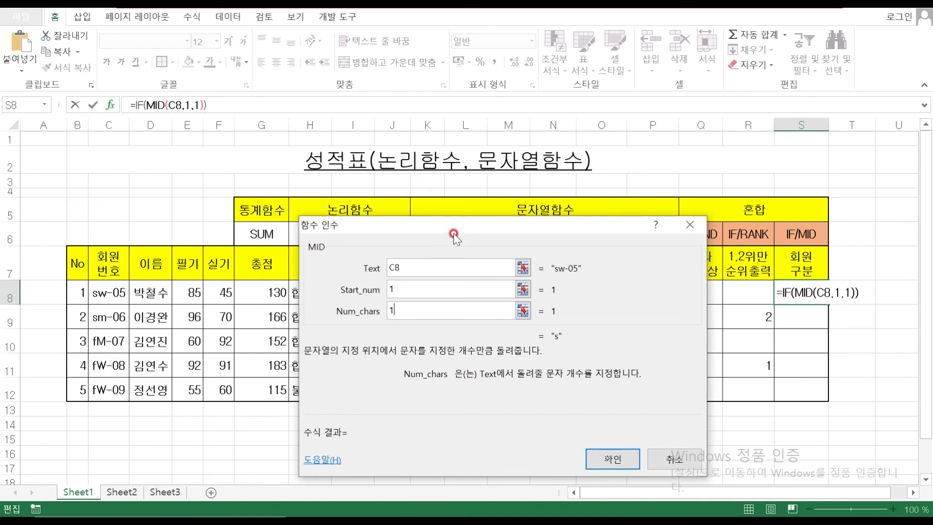
Step: Return to the IF arguments of S8 and complete Logical_test as MID(C8,1,1)="s"
left_click(138, 105)
left_click(423, 270)
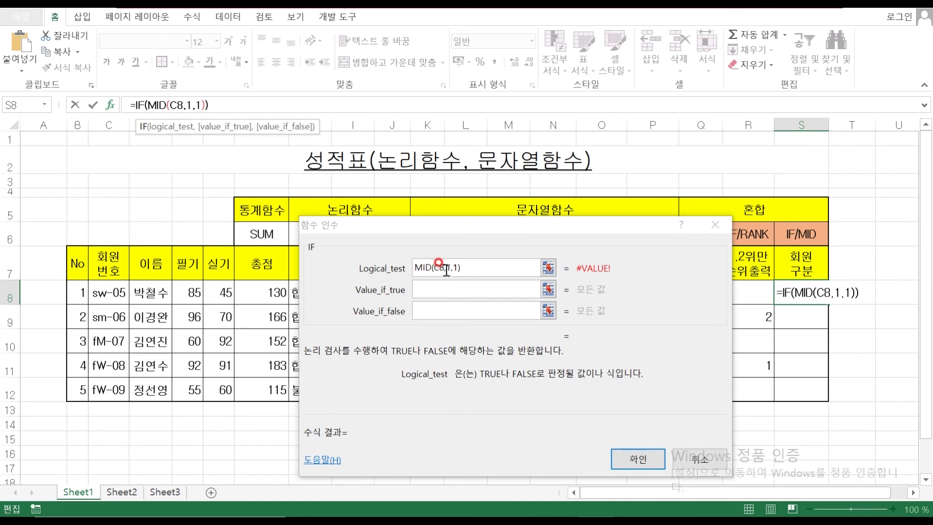
left_click(481, 267)
type("=\"s\"")
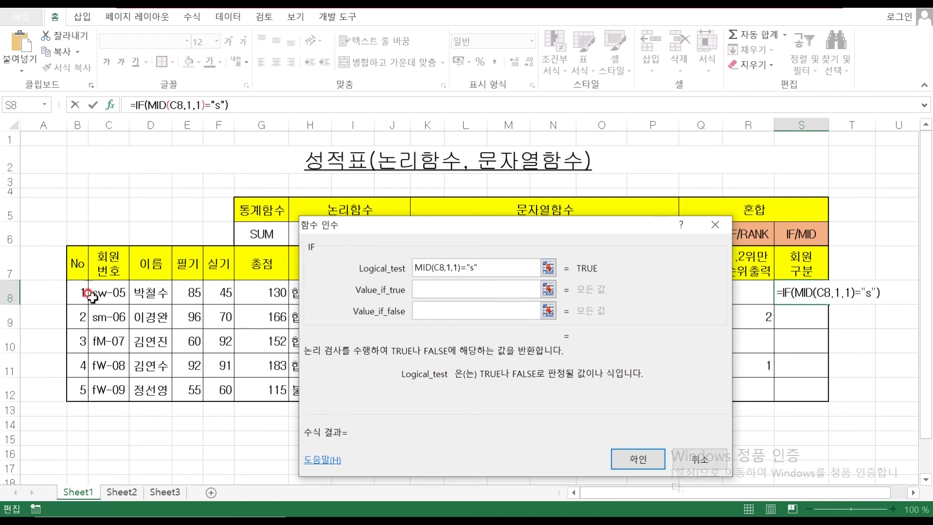
Step: Set Value_if_true to 할인회원 and Value_if_false to 무료회원 in the S8 formula, and accept it
left_click(453, 289)
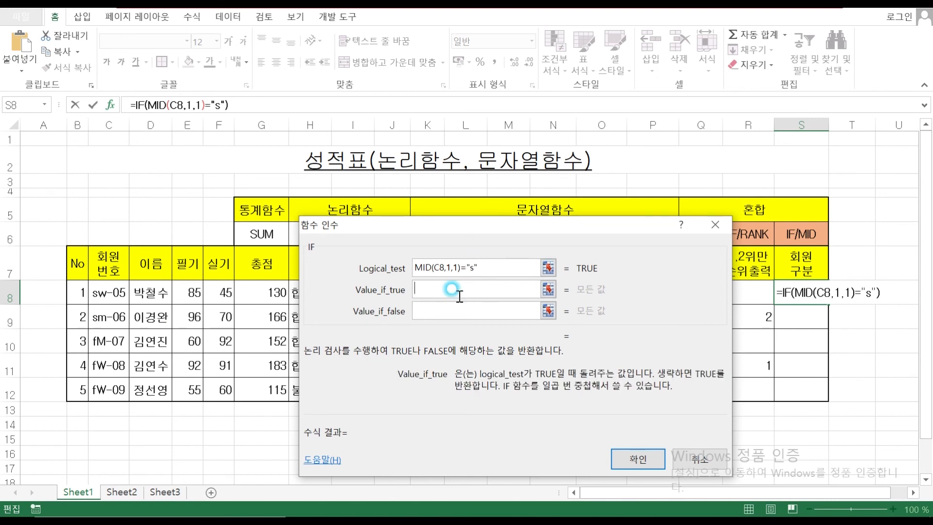
type("할인ㅇ")
type("회원")
left_click(474, 314)
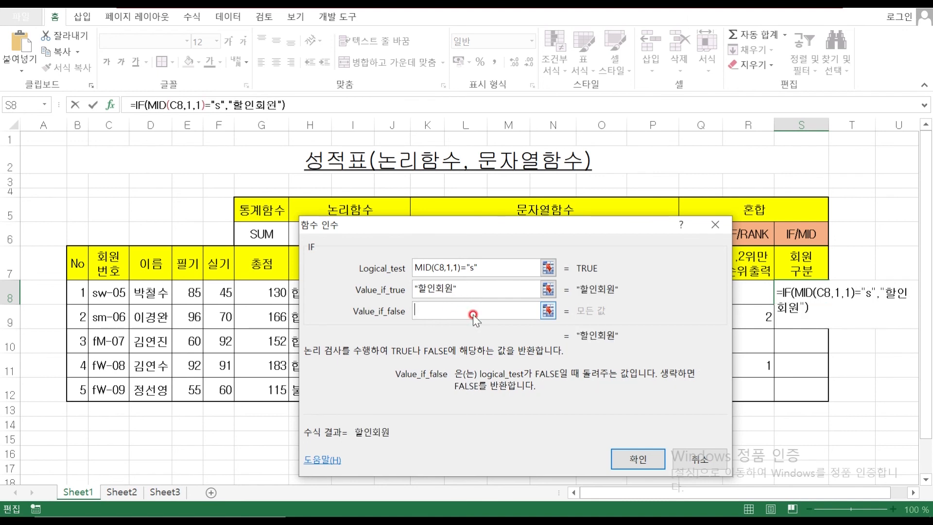
type("무료회원")
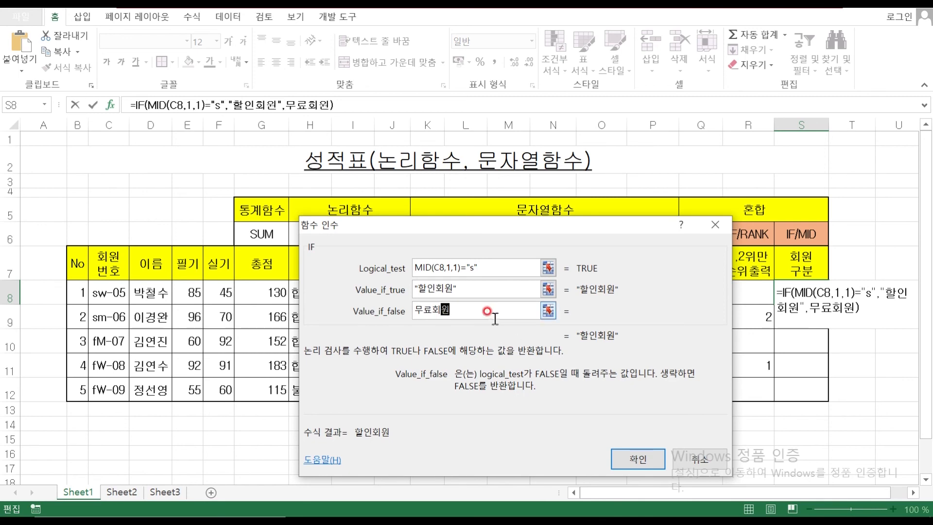
left_click(636, 464)
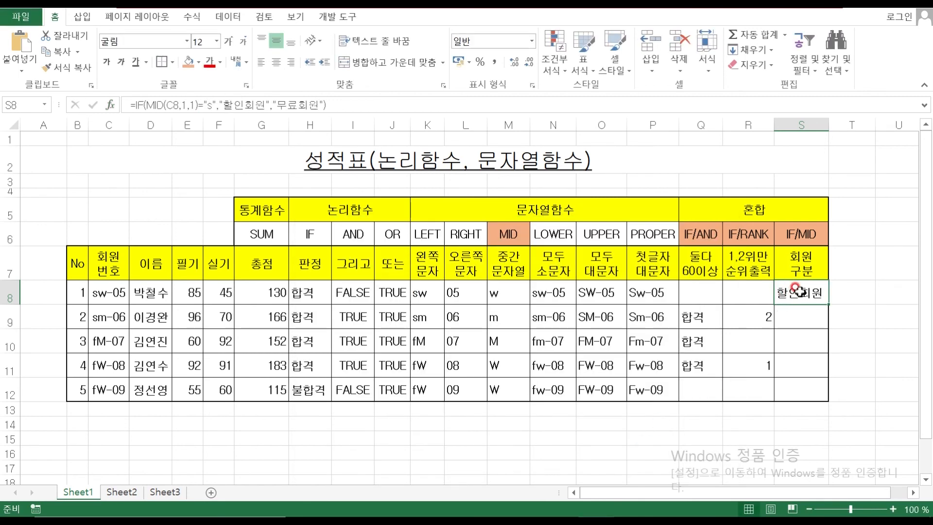
Step: Start an IF formula in S9 with its function arguments open, and nest an empty mid() in Logical_test
left_click(801, 323)
type("=if(")
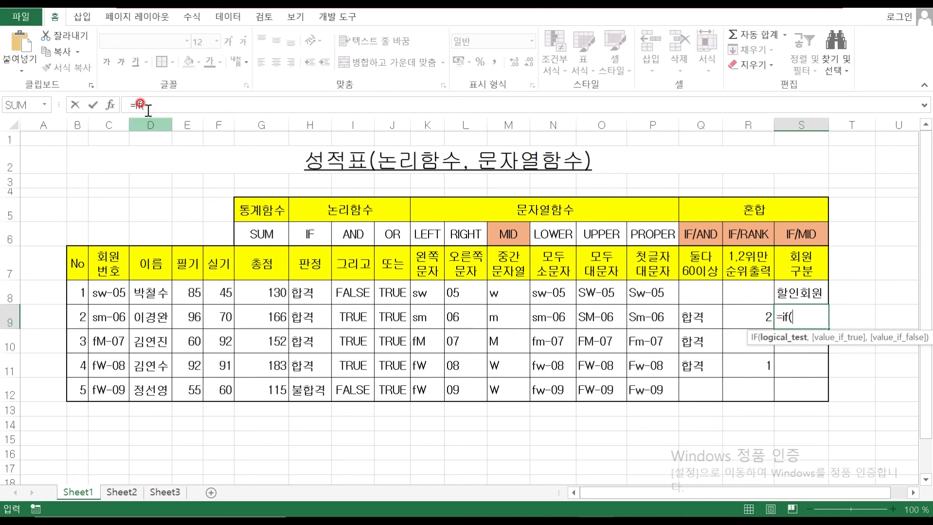
left_click(110, 105)
left_click_drag(398, 229, 444, 324)
left_click(488, 362)
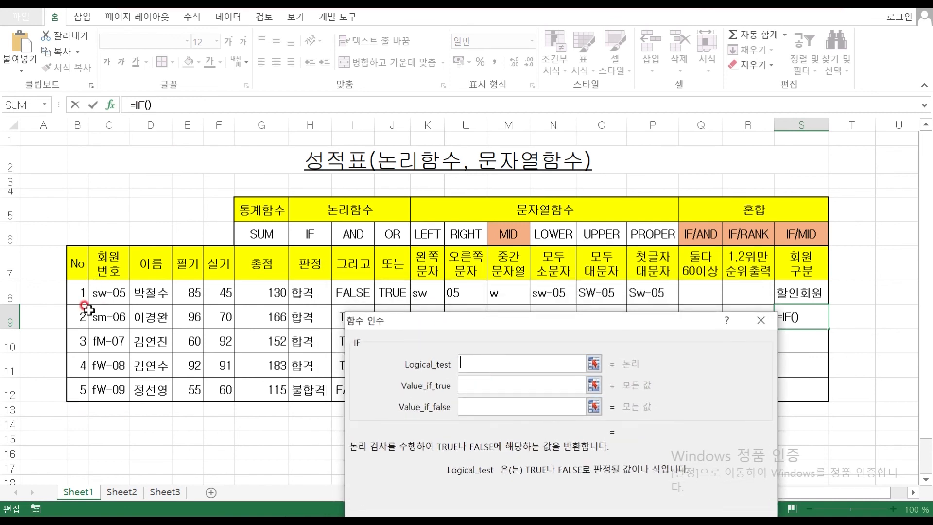
left_click(501, 362)
type("mid(")
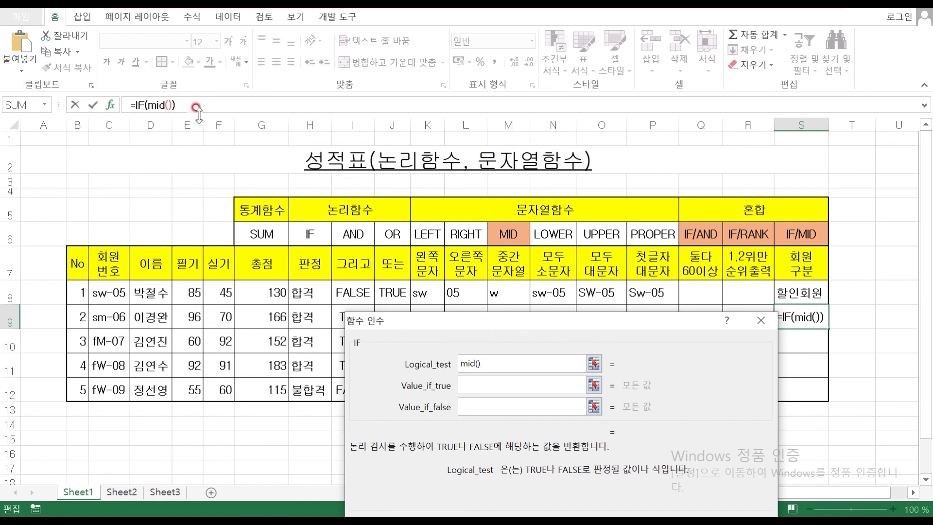
Step: Set the nested MID arguments in S9 to Text C9, Start_num 1 and Num_chars 1
left_click(168, 104)
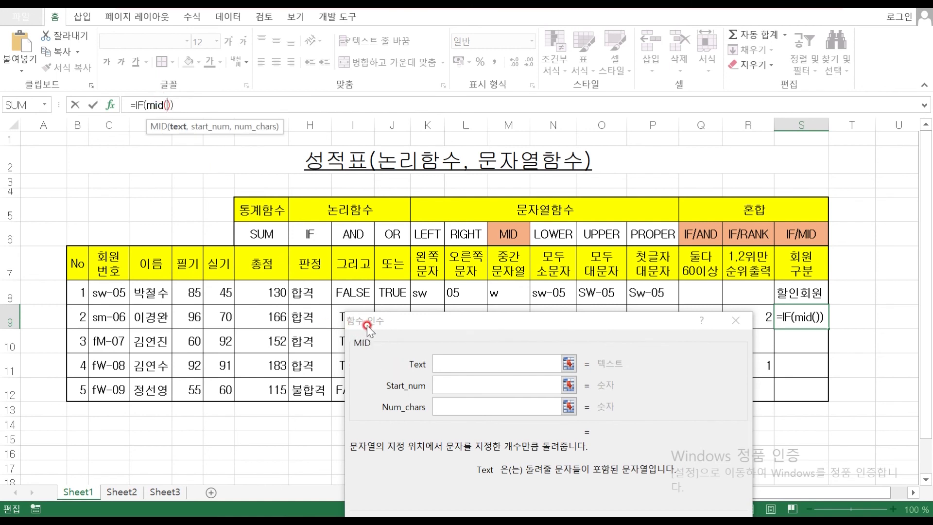
left_click(440, 360)
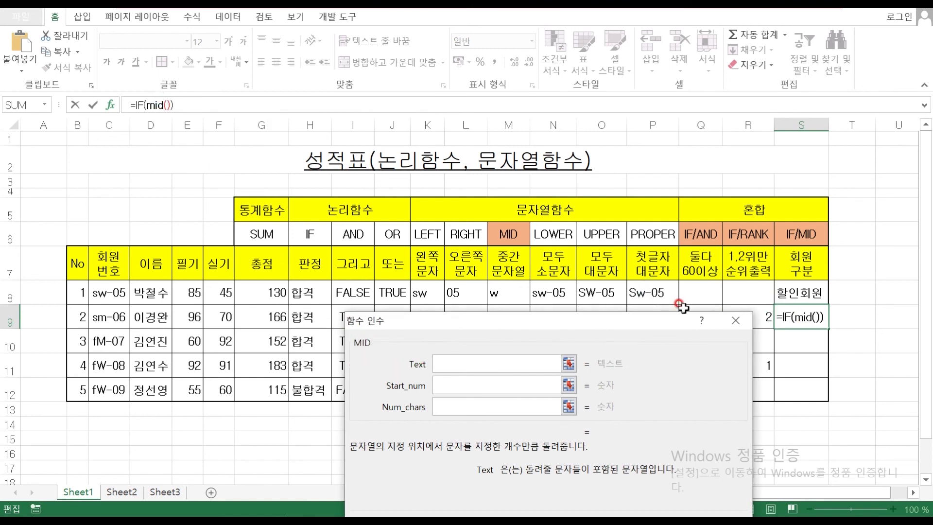
left_click(108, 312)
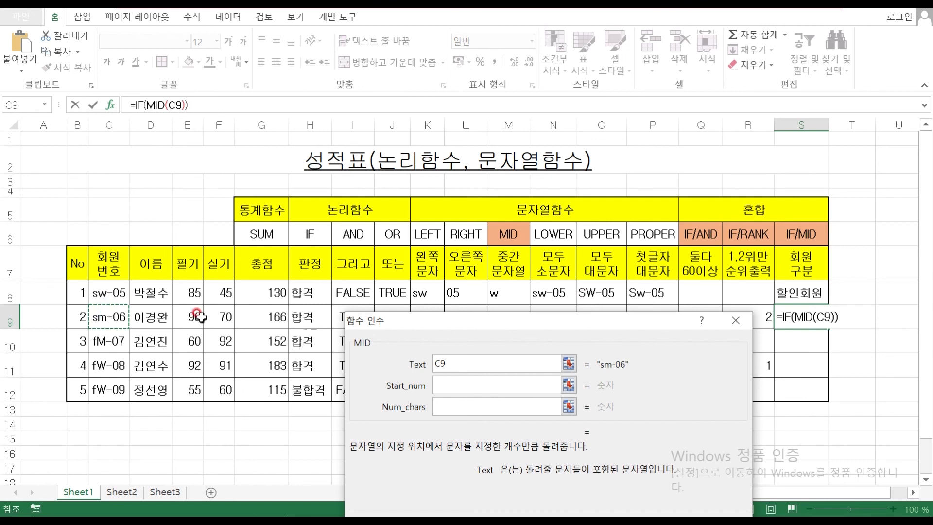
left_click(446, 377)
type("1")
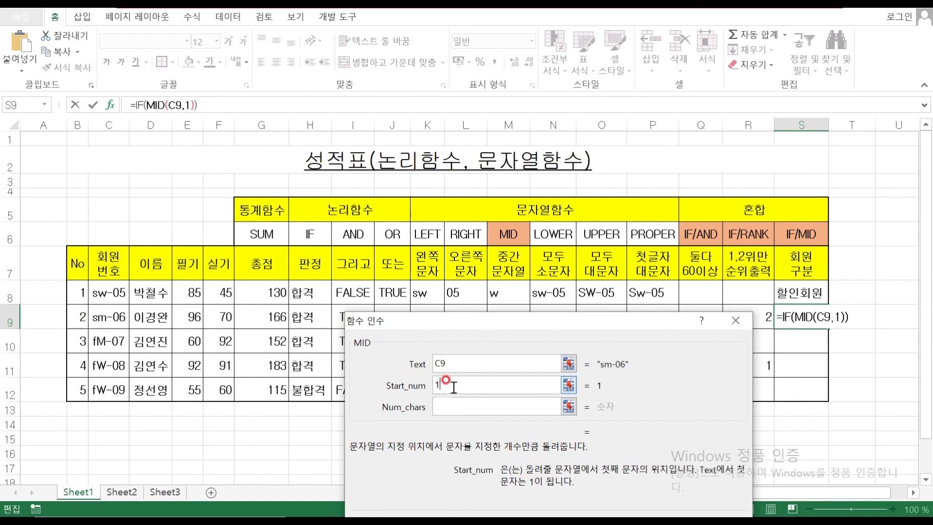
left_click(438, 406)
type("w")
key("BackSpace")
type("1")
double_click(440, 378)
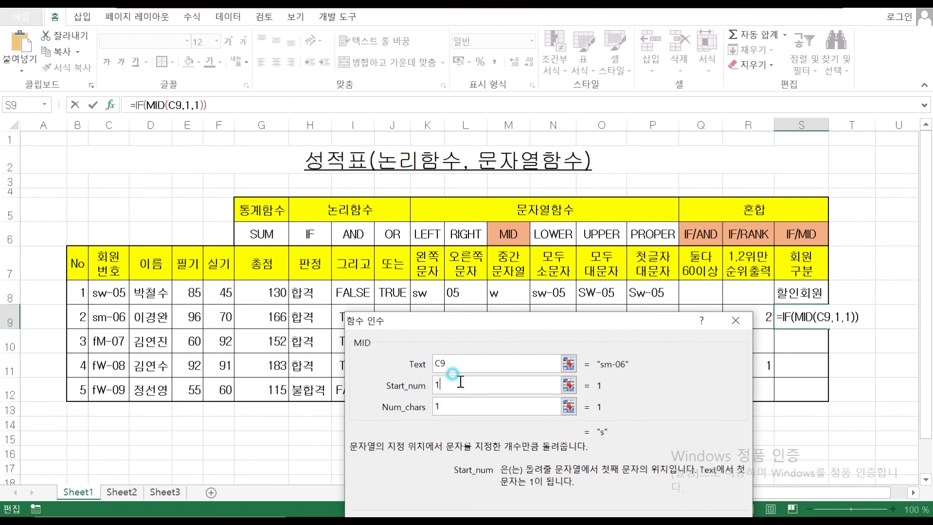
left_click(447, 383)
Step: Return to the IF arguments of S9 and complete Logical_test as MID(C9,1,1)="s"
left_click(139, 105)
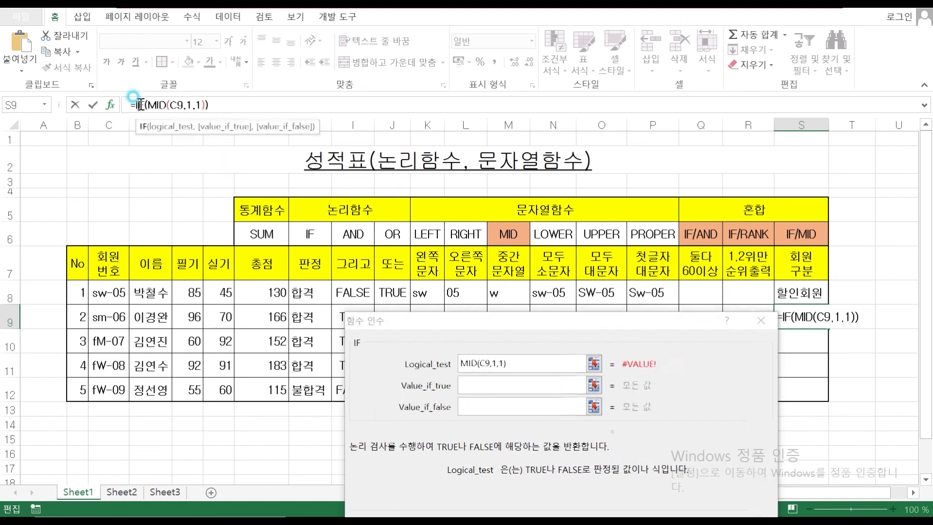
left_click(521, 363)
type("=")
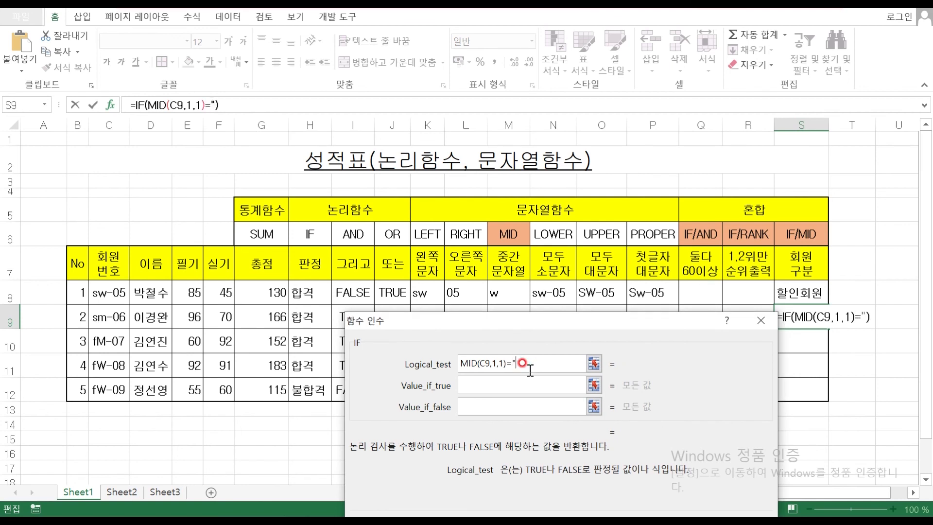
type("\"s\"")
Step: Set Value_if_true to 할인회원 and Value_if_false to 무료회원 in the S9 formula, and accept it
left_click(523, 382)
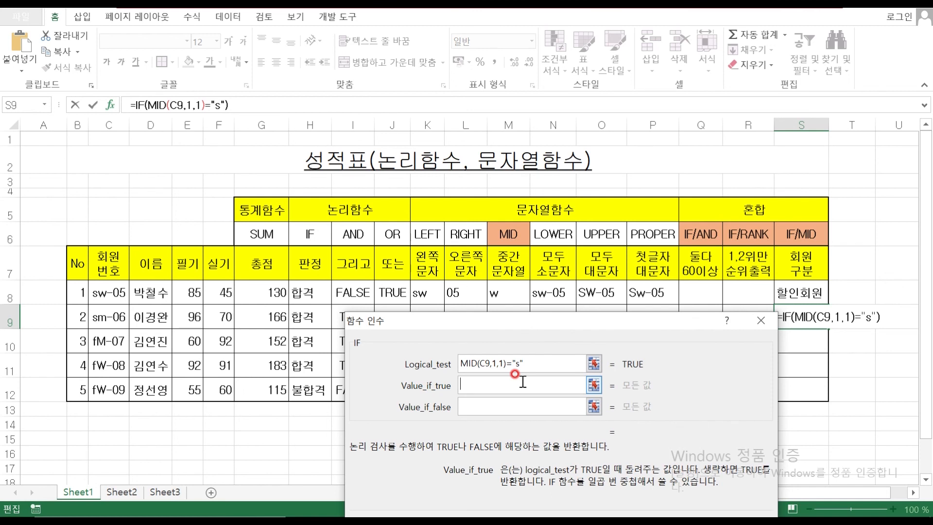
type("할ㅇ회원")
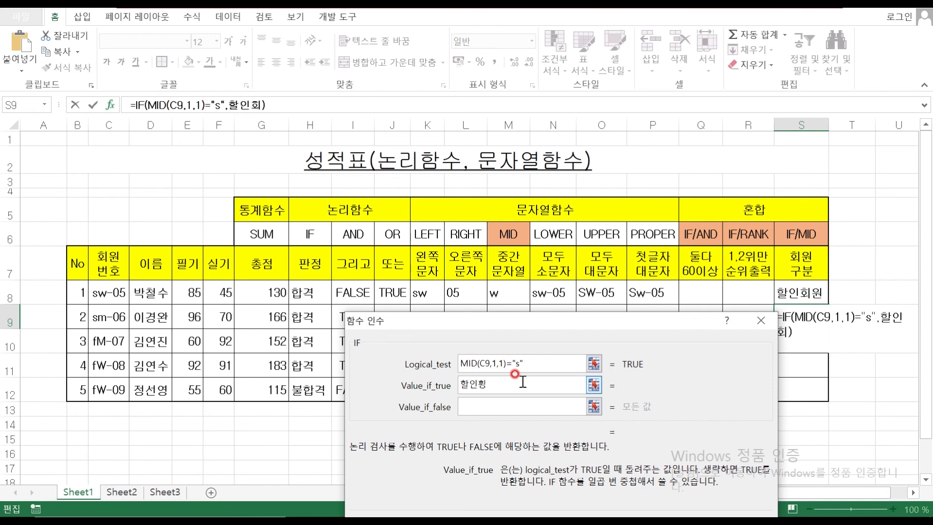
key("Tab")
type("무료호")
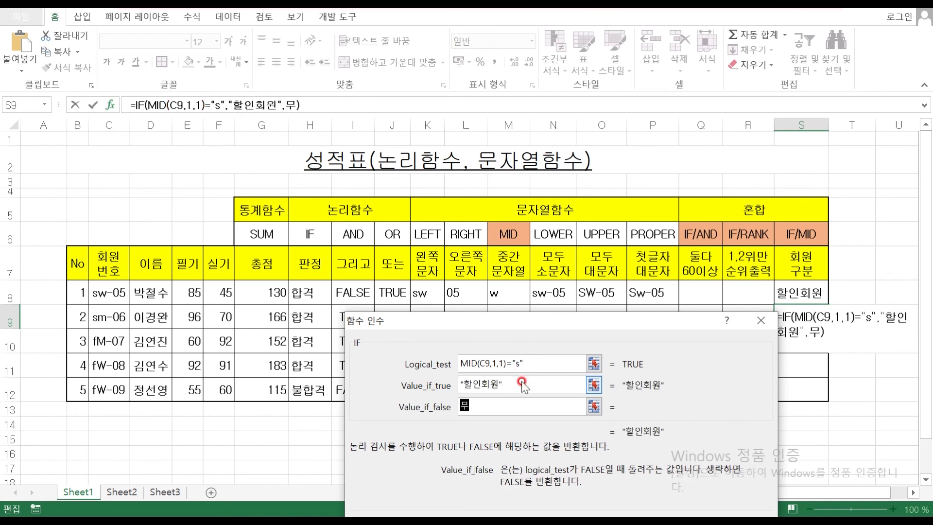
type("원")
left_click(523, 384)
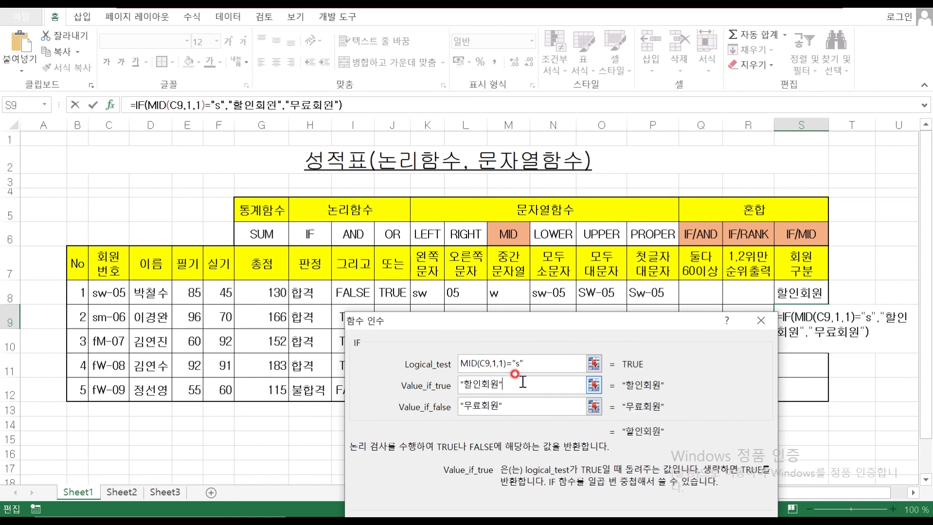
left_click_drag(534, 321, 481, 203)
left_click(602, 440)
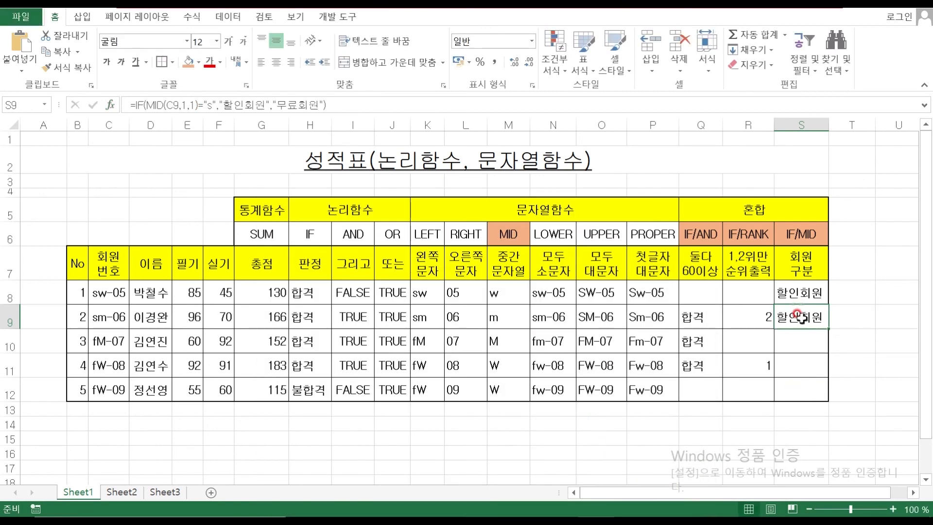
Step: Fill the S9 formula down through S12, using the fill option without formatting
left_click_drag(826, 323, 828, 397)
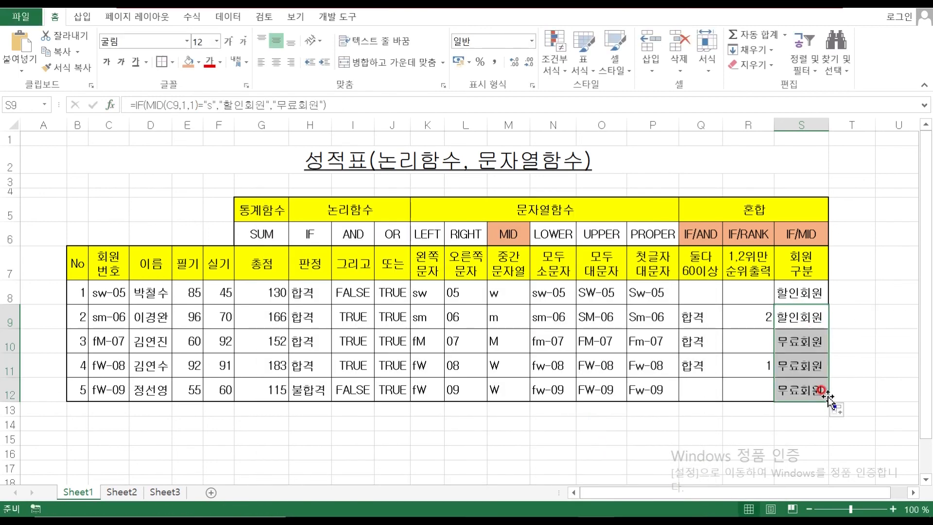
left_click(848, 413)
left_click(805, 467)
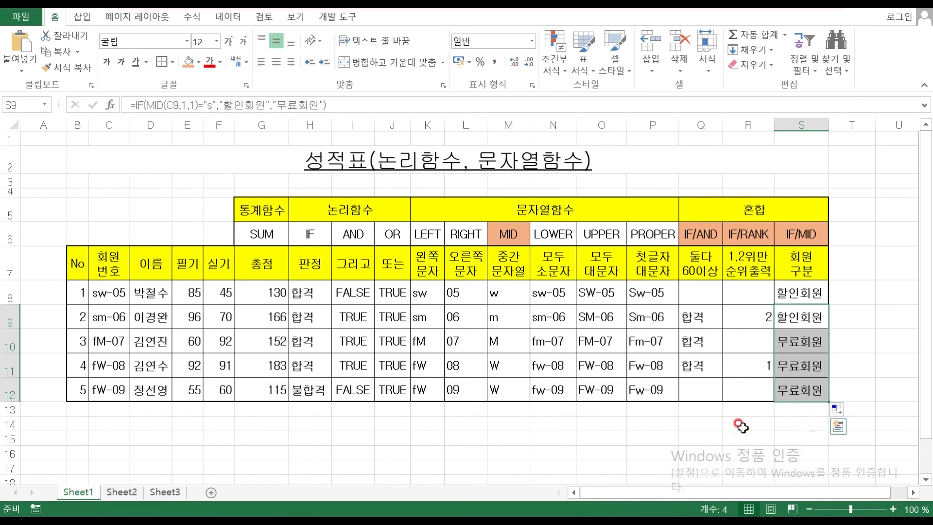
left_click(508, 451)
left_click(339, 422)
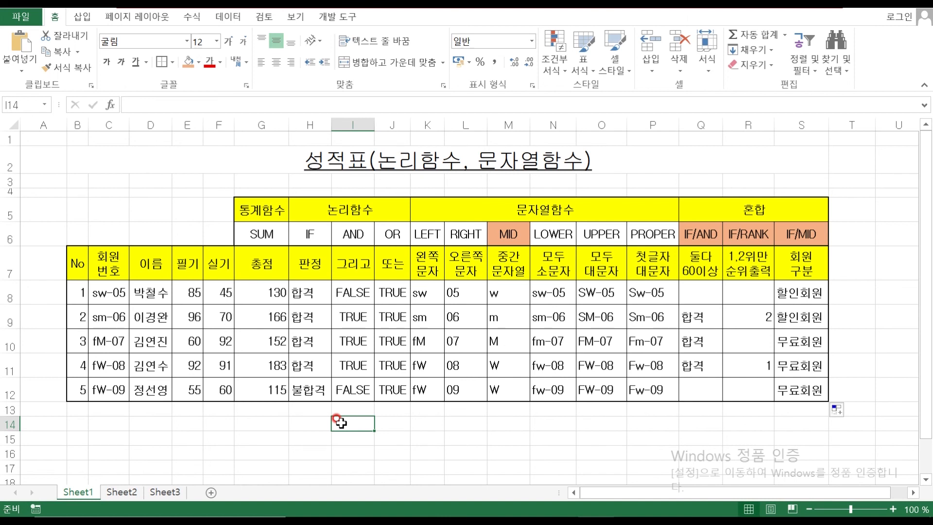
mouse_move(825, 509)
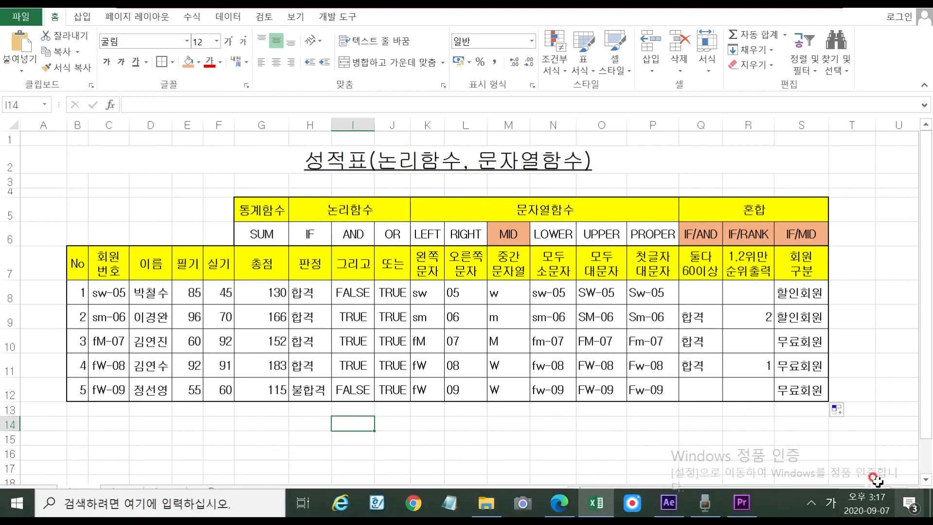